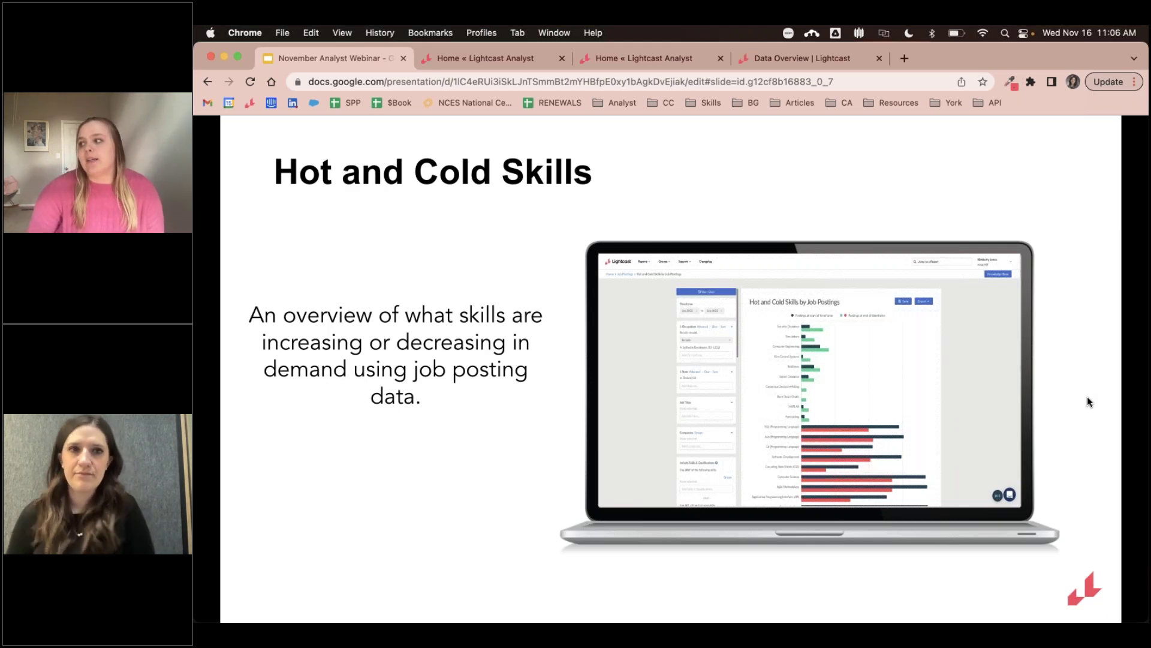
Advance the presentation past the Company Talent Profile and Profile Analytics slides to the closing Thank you slide
key(ctrl+Up)
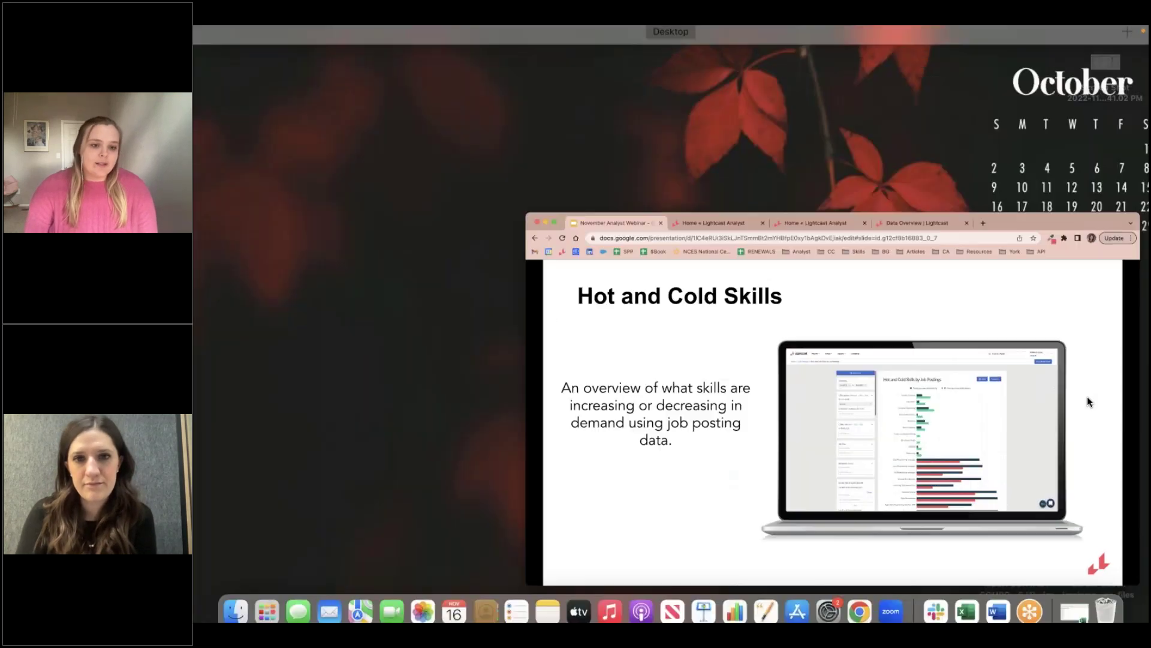
click(1088, 397)
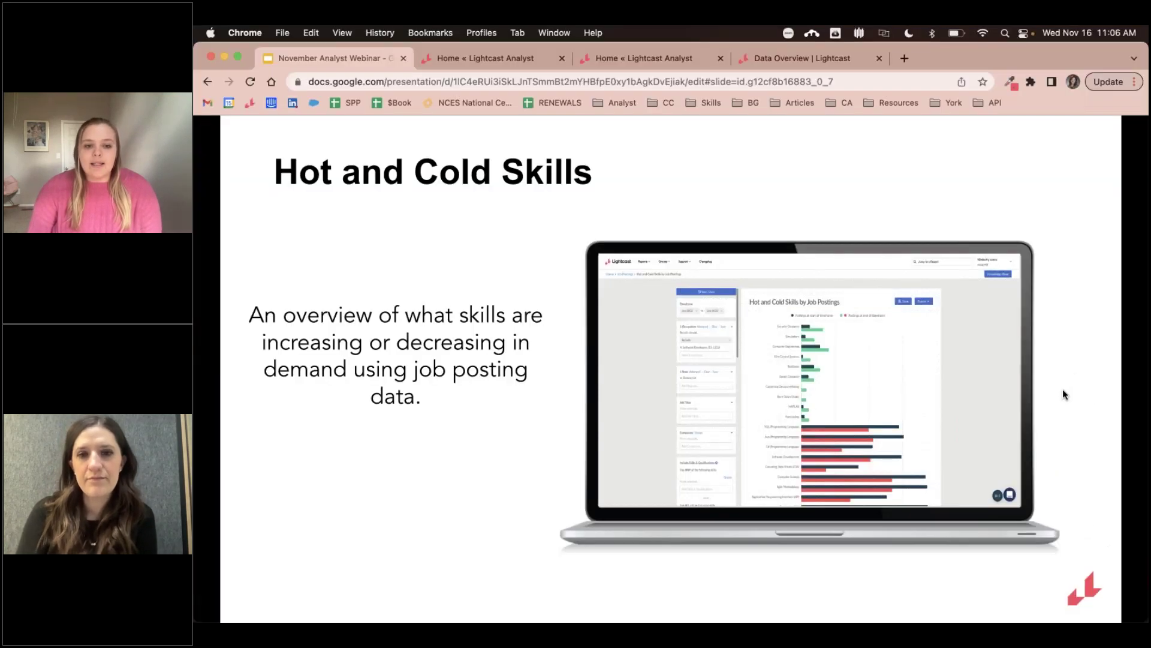
key(Right)
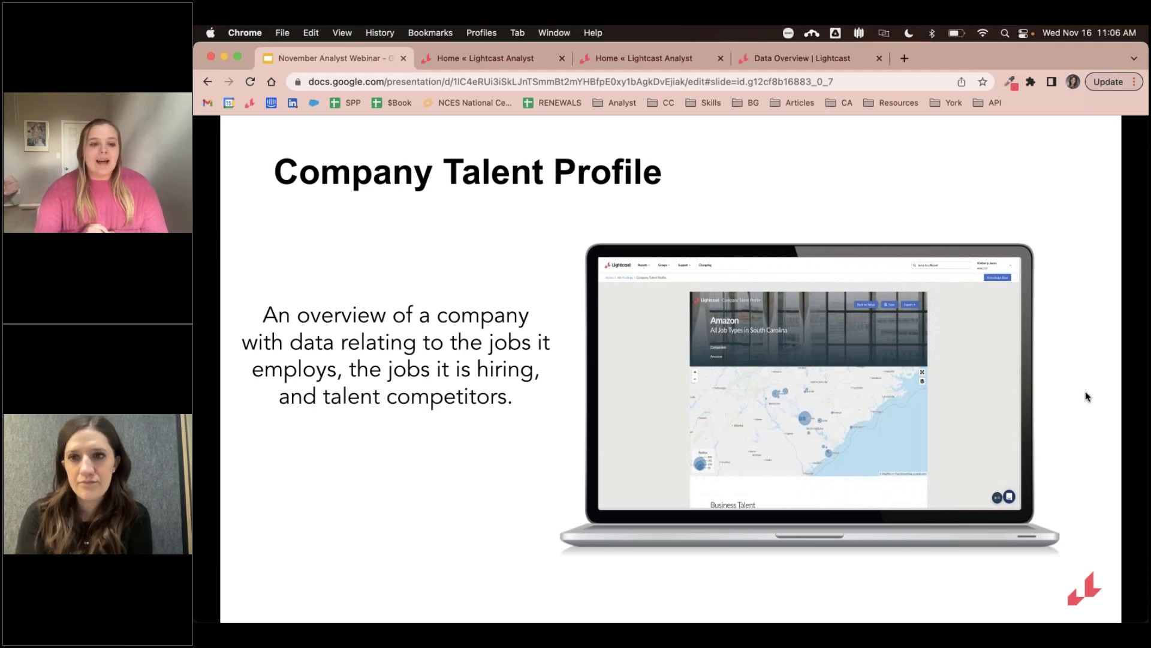
key(Right)
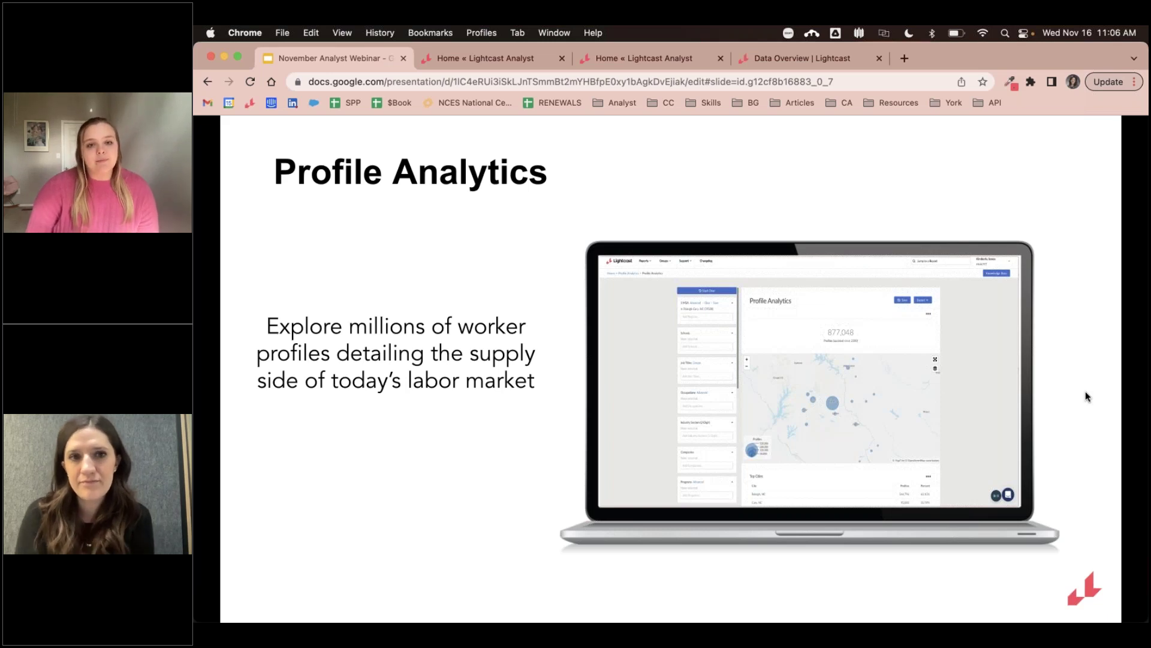
click(1099, 384)
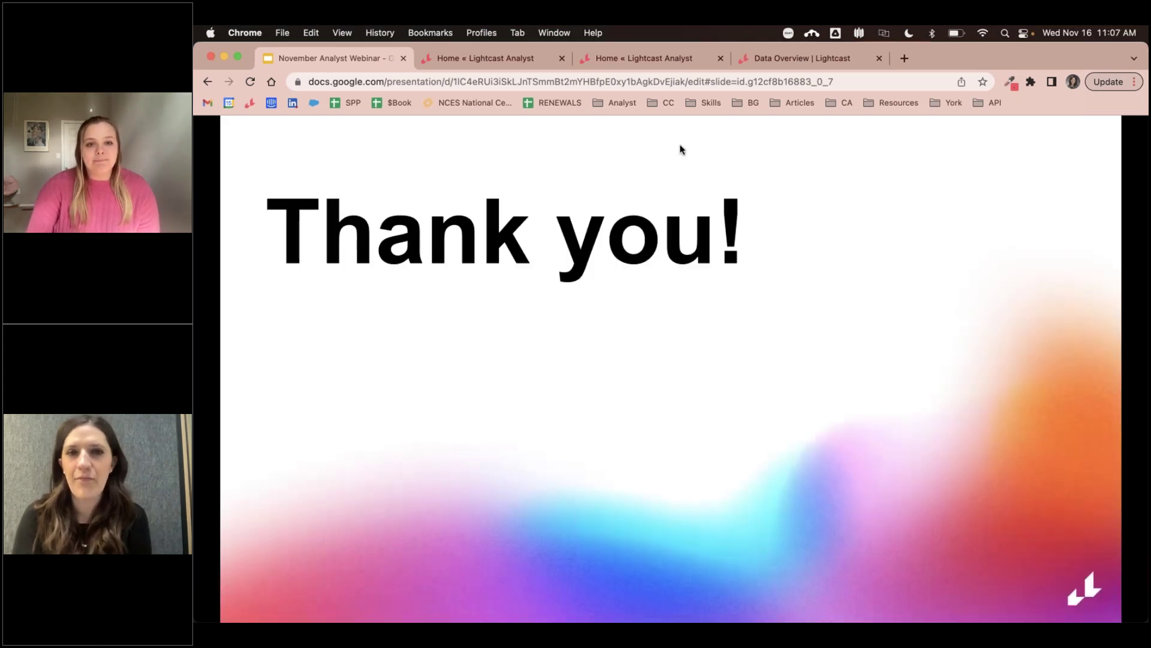
Switch to the US version of Lightcast Analyst and open the Regional Comparison report from the region reports
click(509, 56)
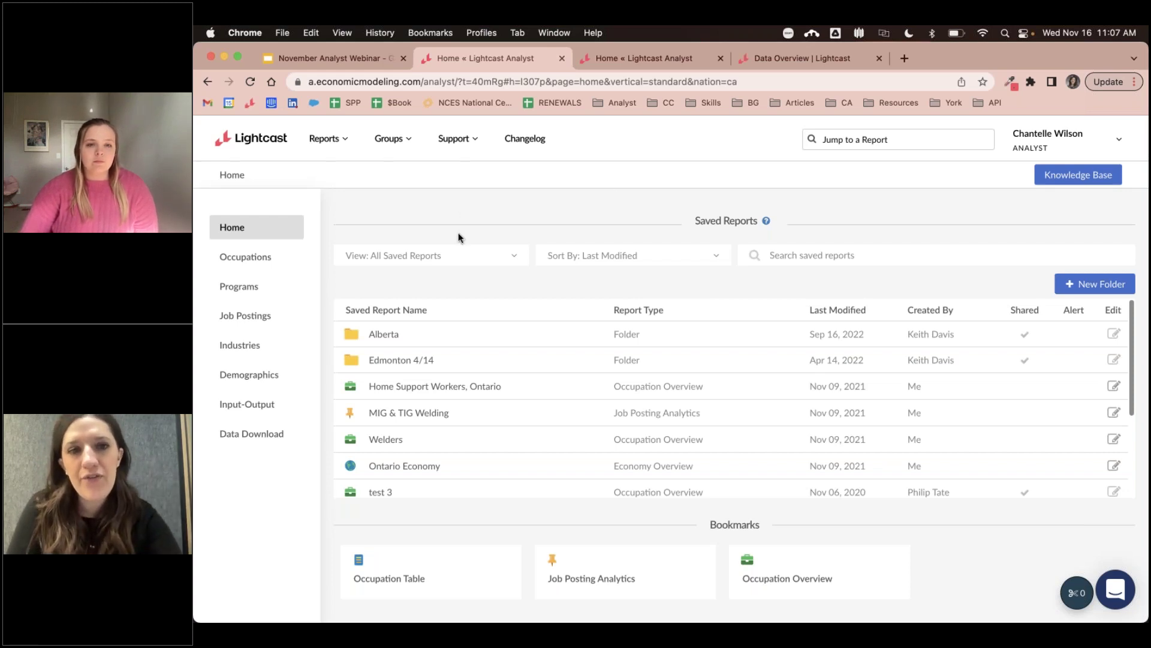
click(622, 57)
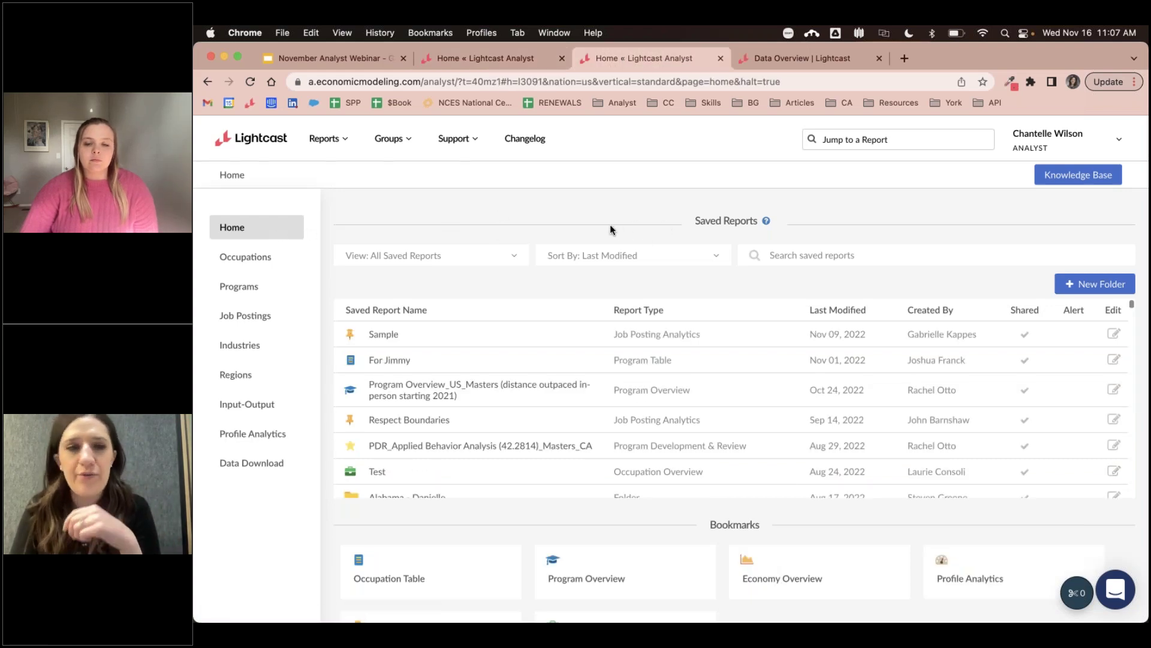
click(254, 376)
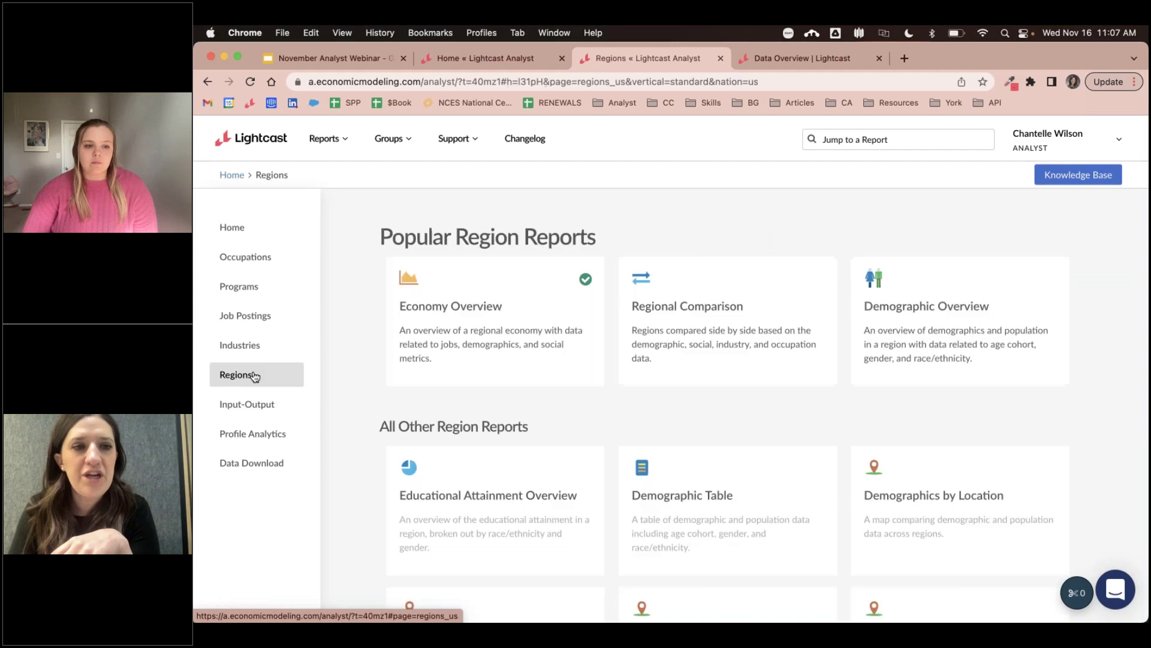
click(719, 322)
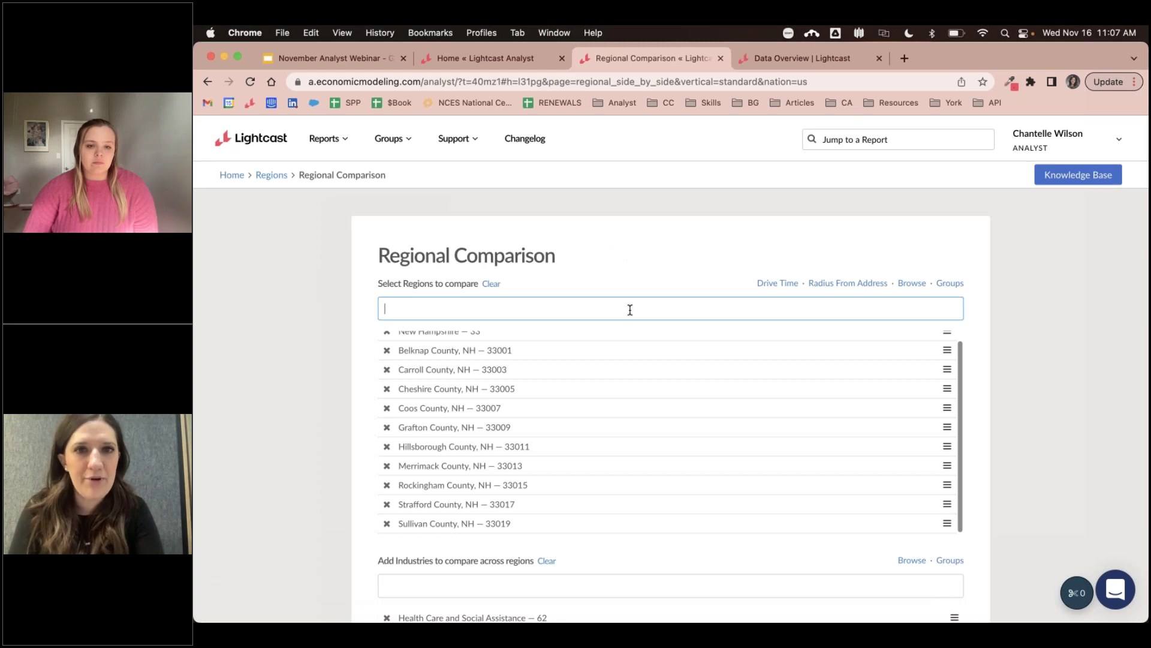
Switch to the Canadian version of Lightcast Analyst and open the Market Comparison report from the occupation reports
click(482, 62)
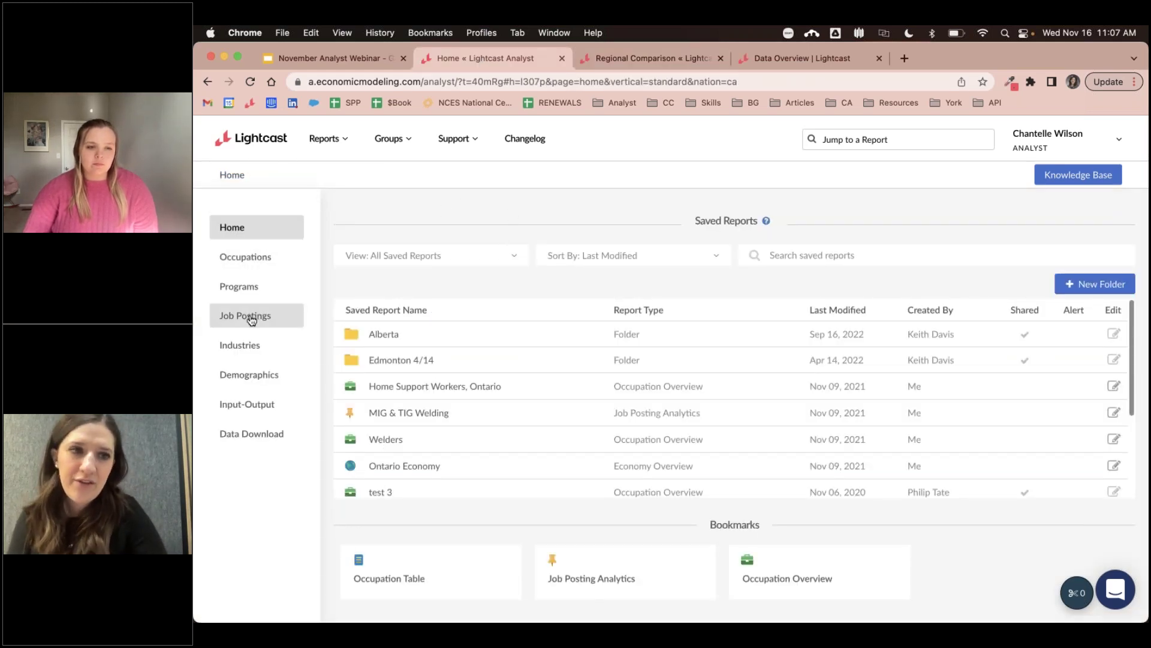
click(264, 263)
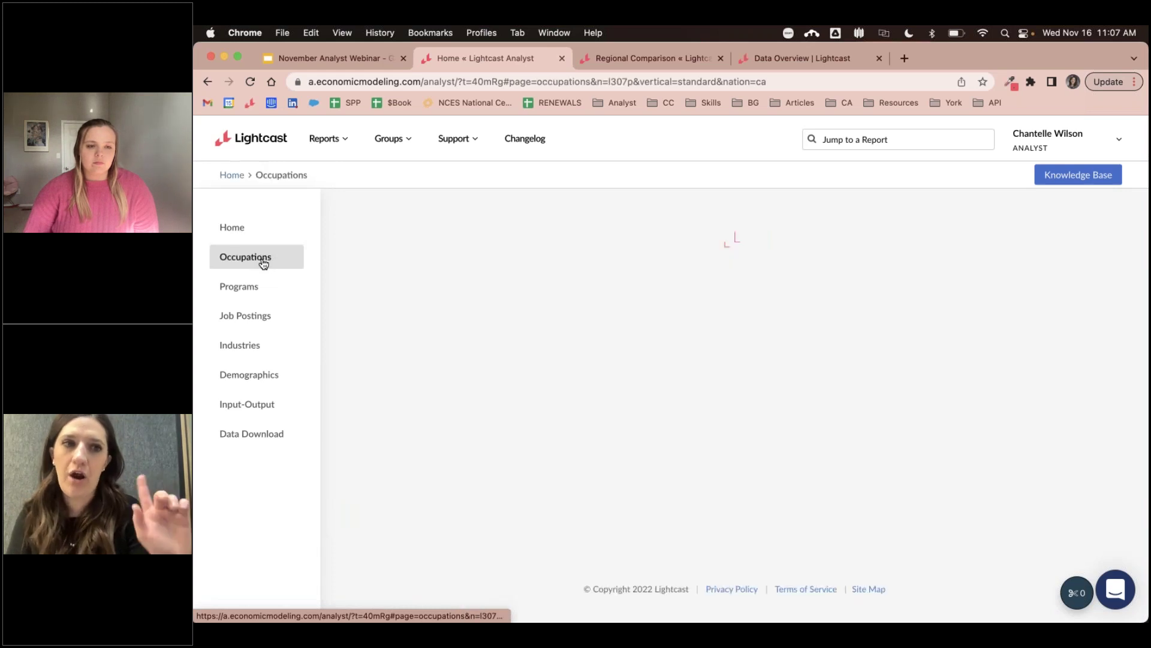
scroll(672, 430, down, 2)
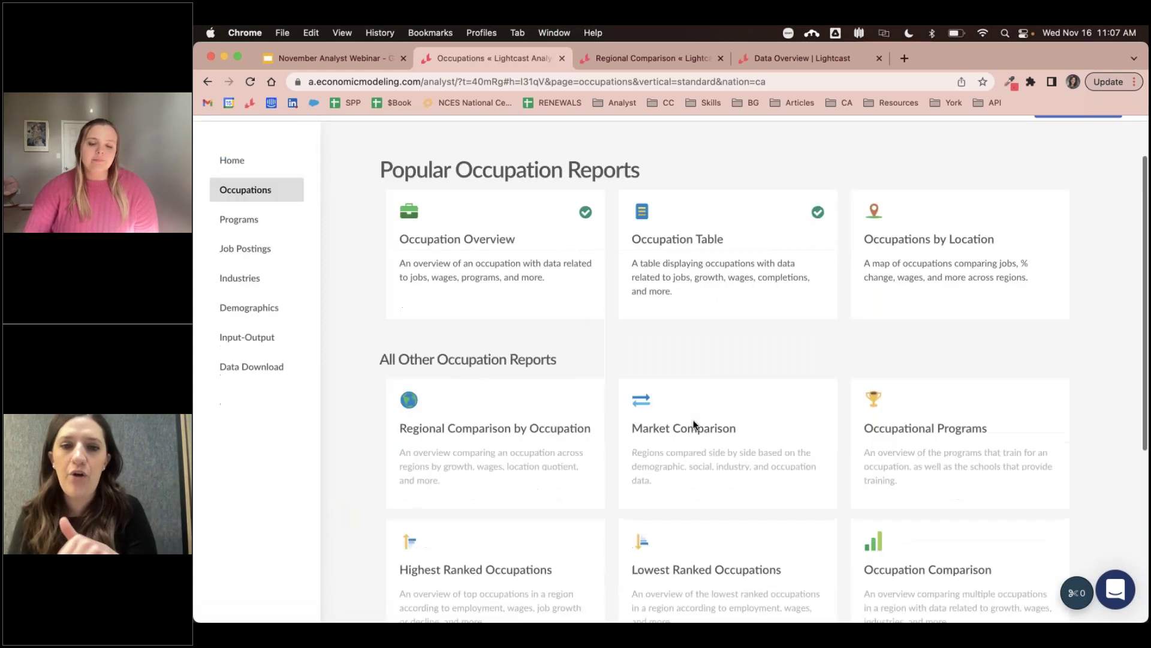
click(721, 438)
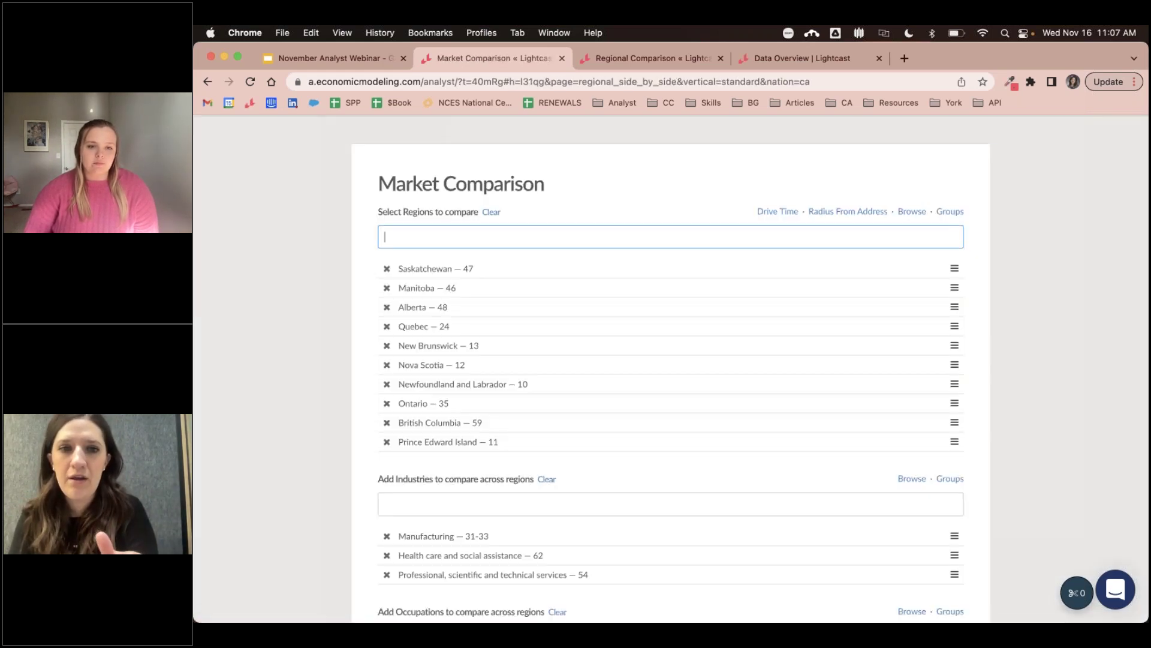
scroll(1043, 380, down, 1)
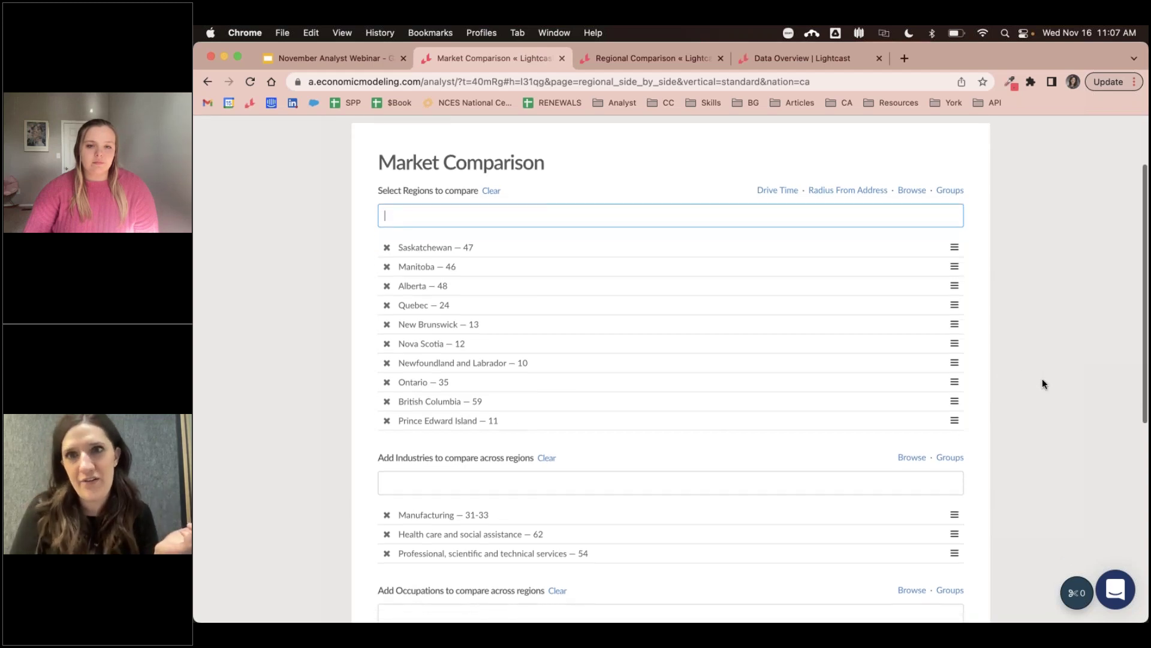
Add the Construction of buildings industry to the industries compared across regions and remove it again
scroll(1043, 379, up, 1)
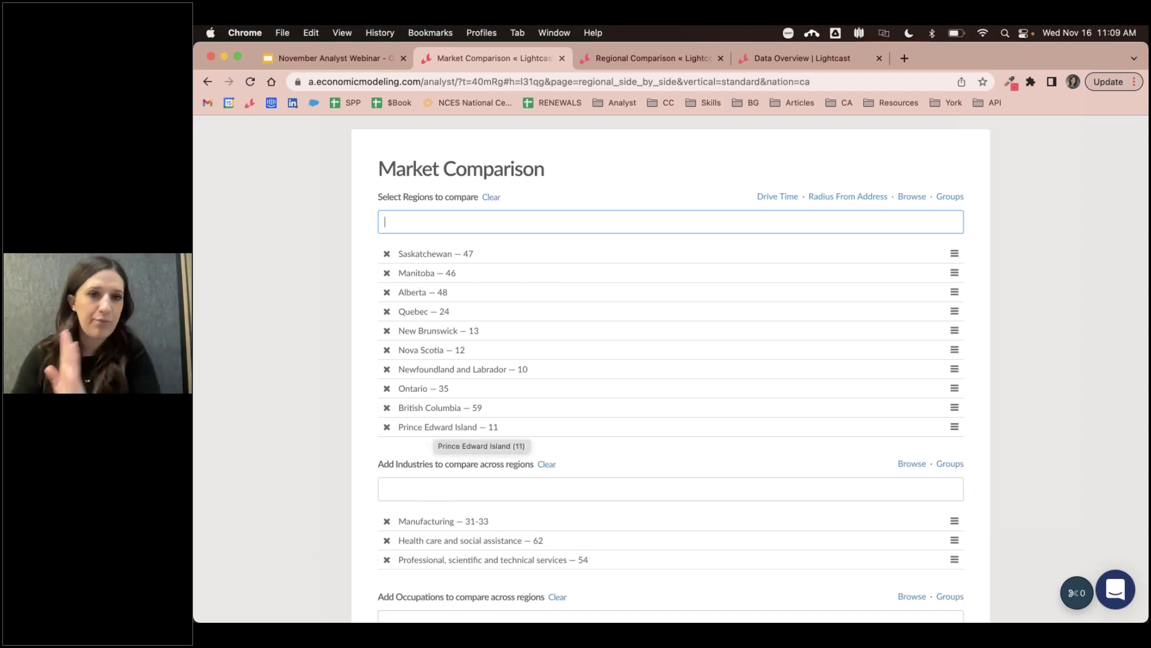
scroll(480, 432, down, 3)
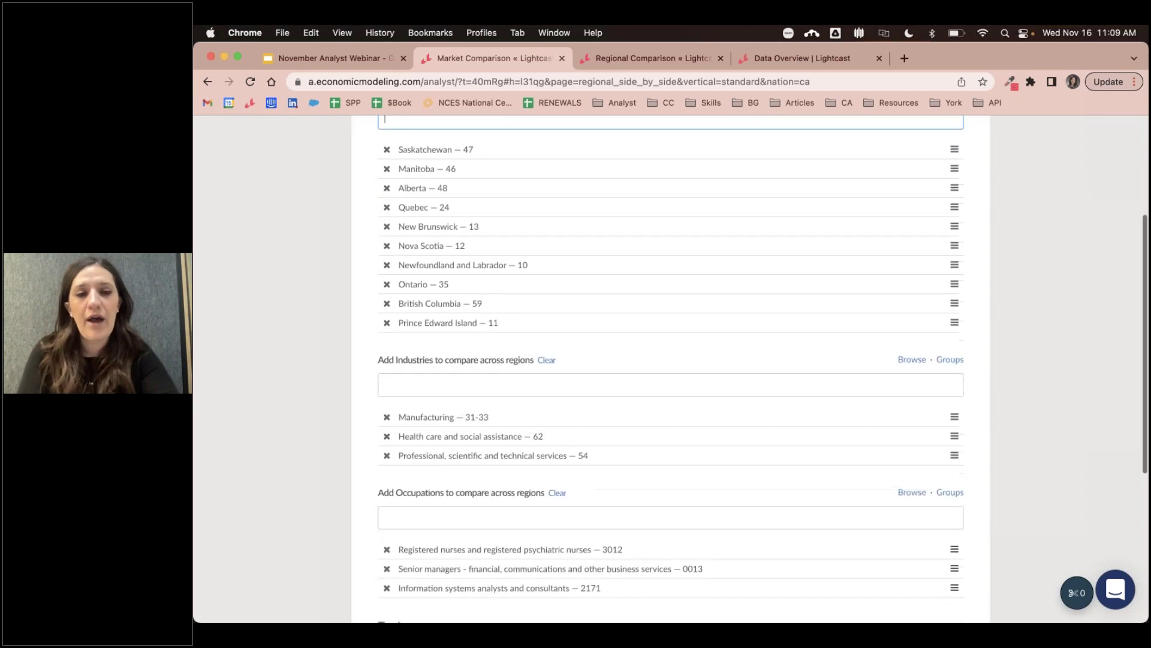
scroll(399, 305, down, 2)
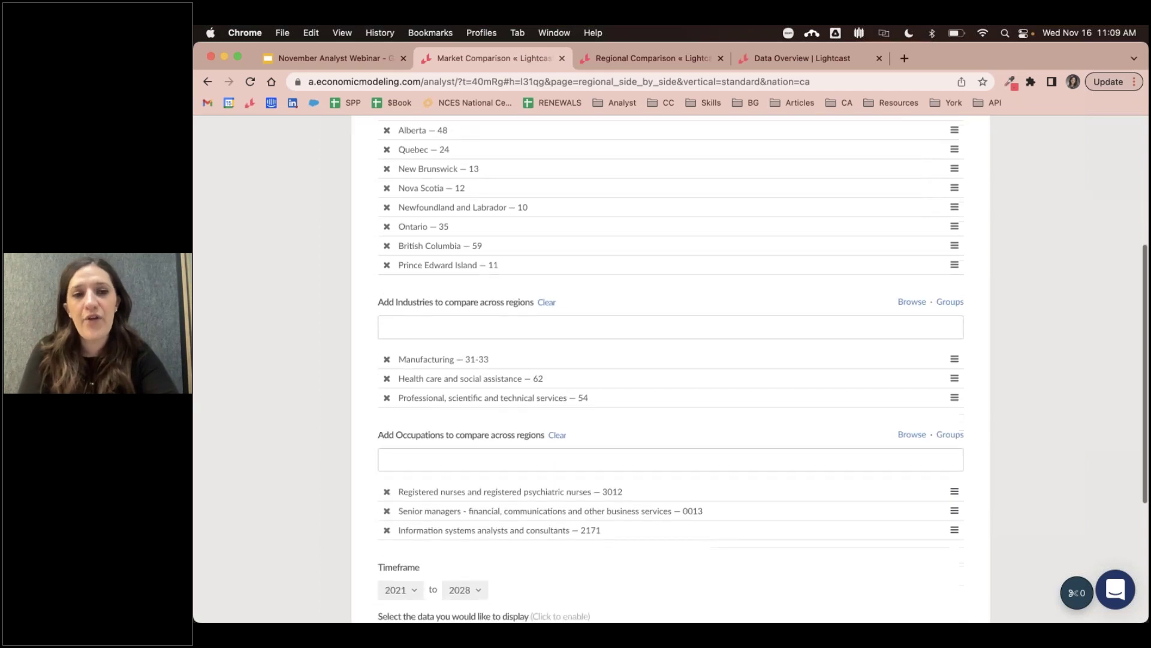
click(420, 329)
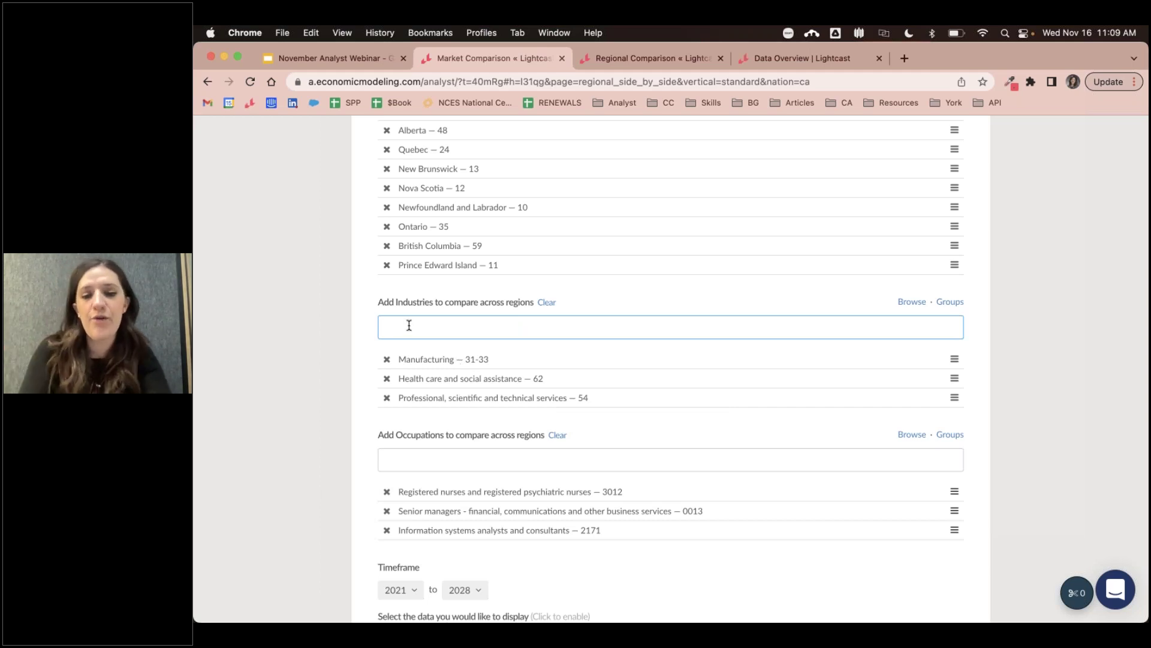
text(constr)
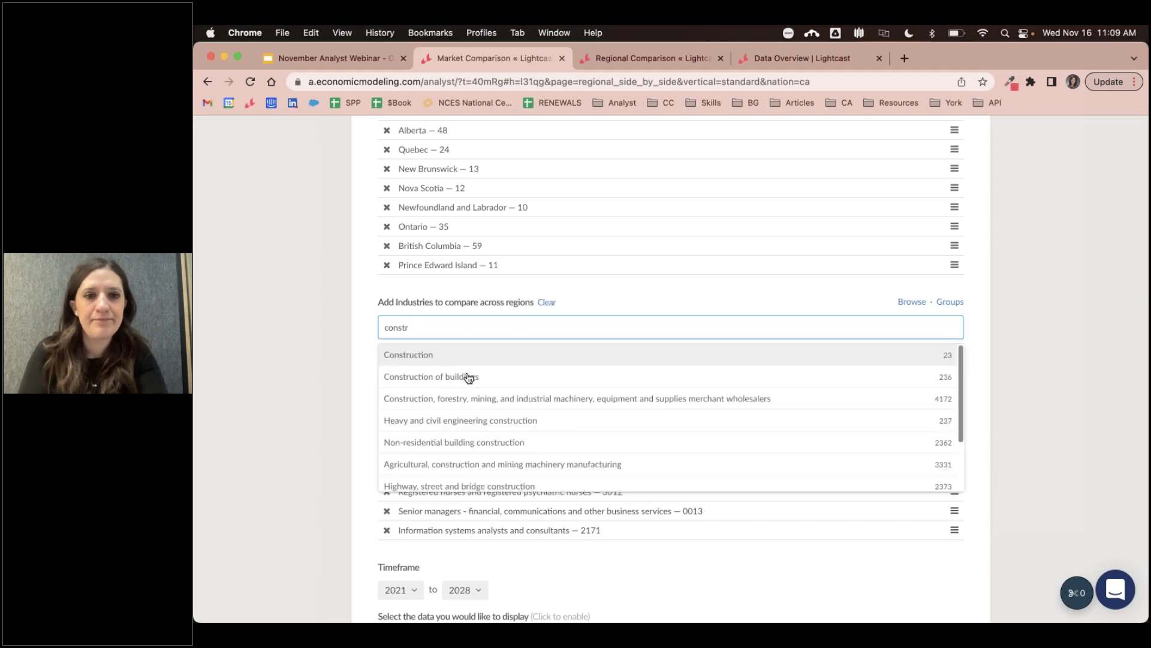
scroll(474, 398, down, 2)
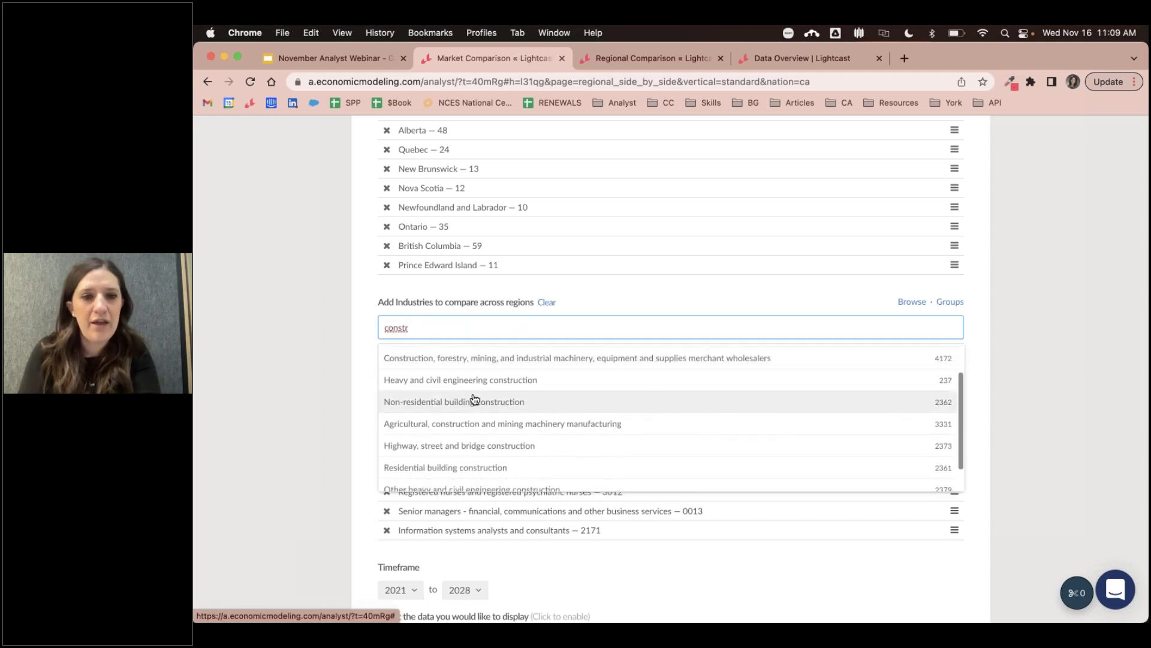
scroll(420, 387, up, 1)
click(457, 355)
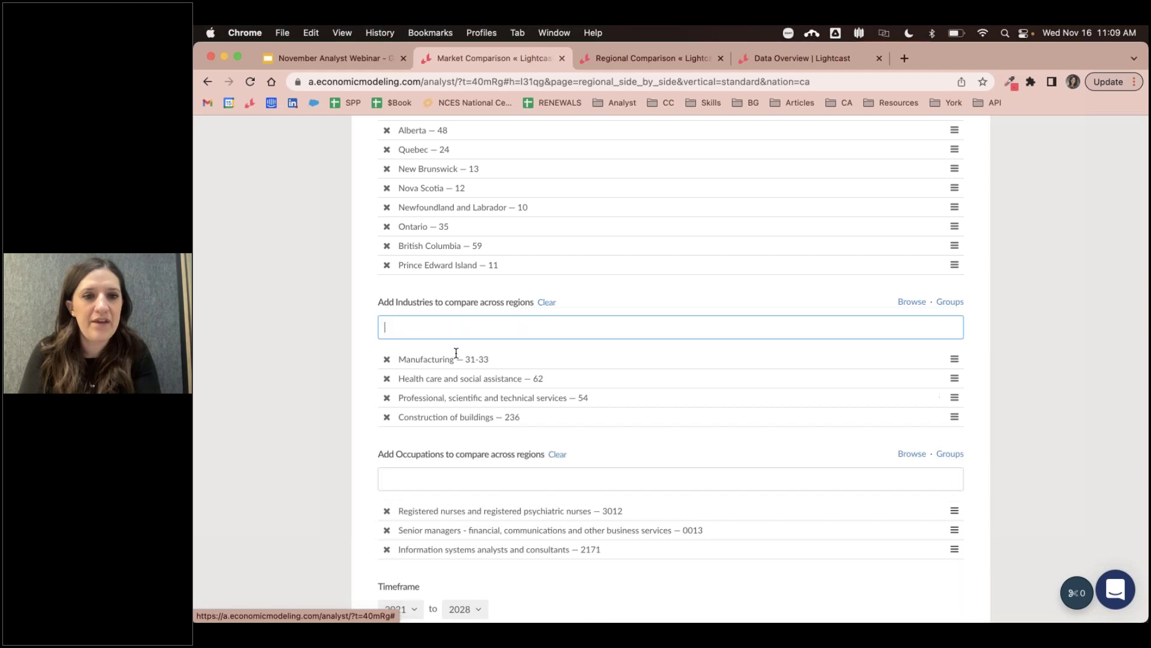
click(387, 417)
Add the Accounting and related clerks occupation to the occupations compared across regions and remove it again
scroll(528, 429, down, 4)
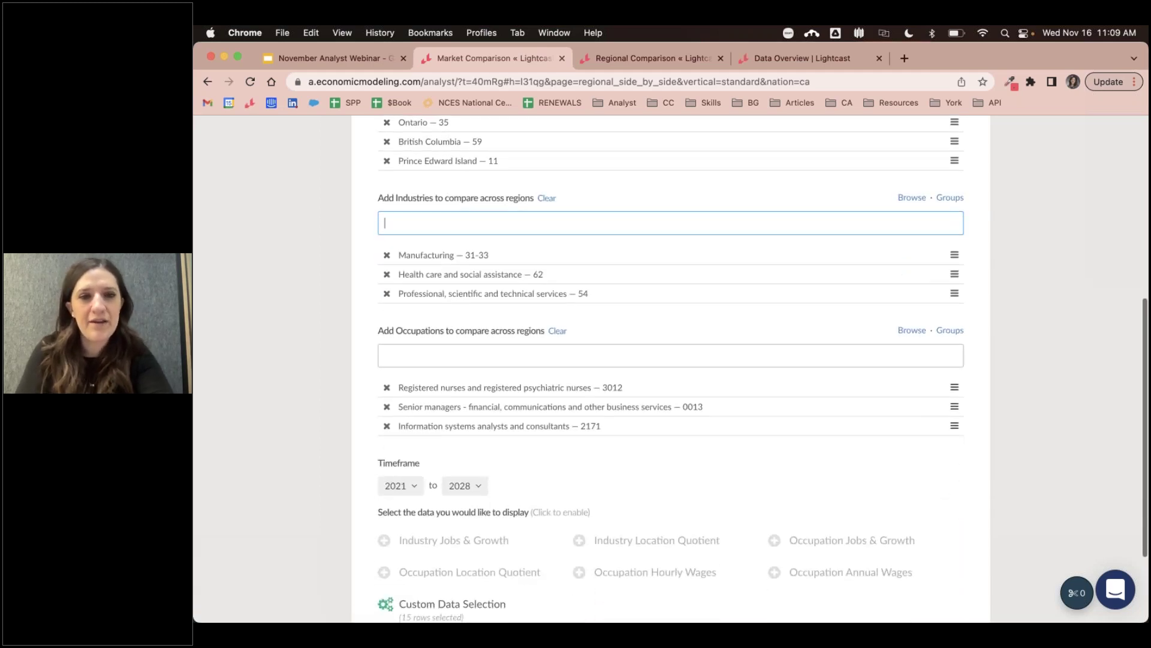
click(456, 359)
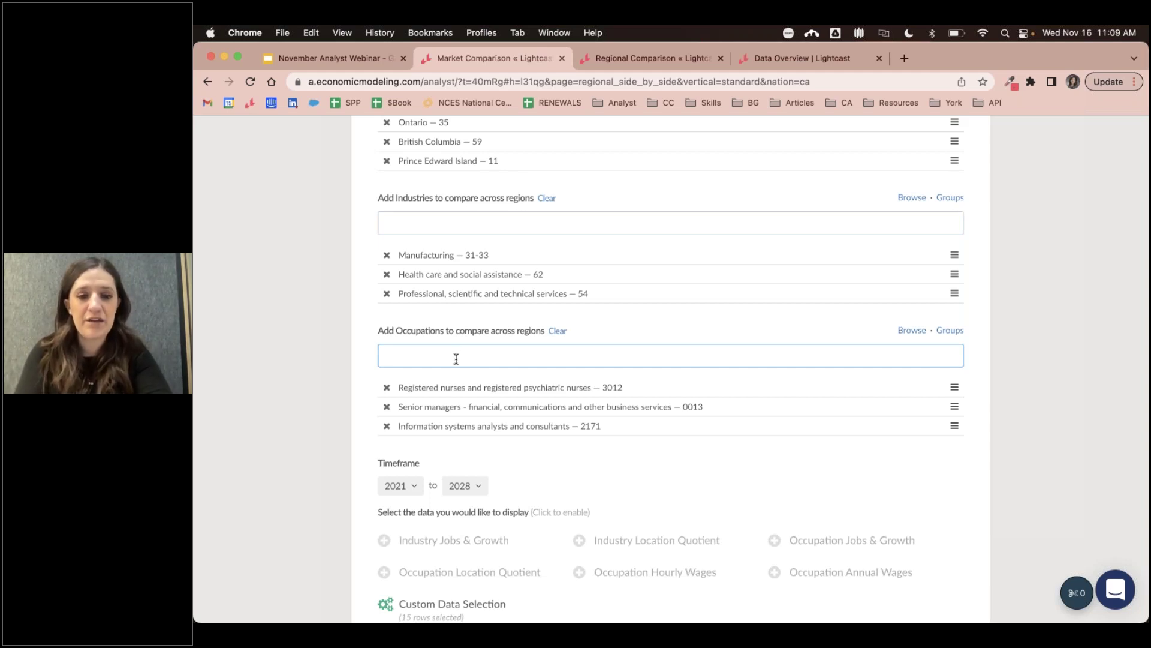
text(accoutn)
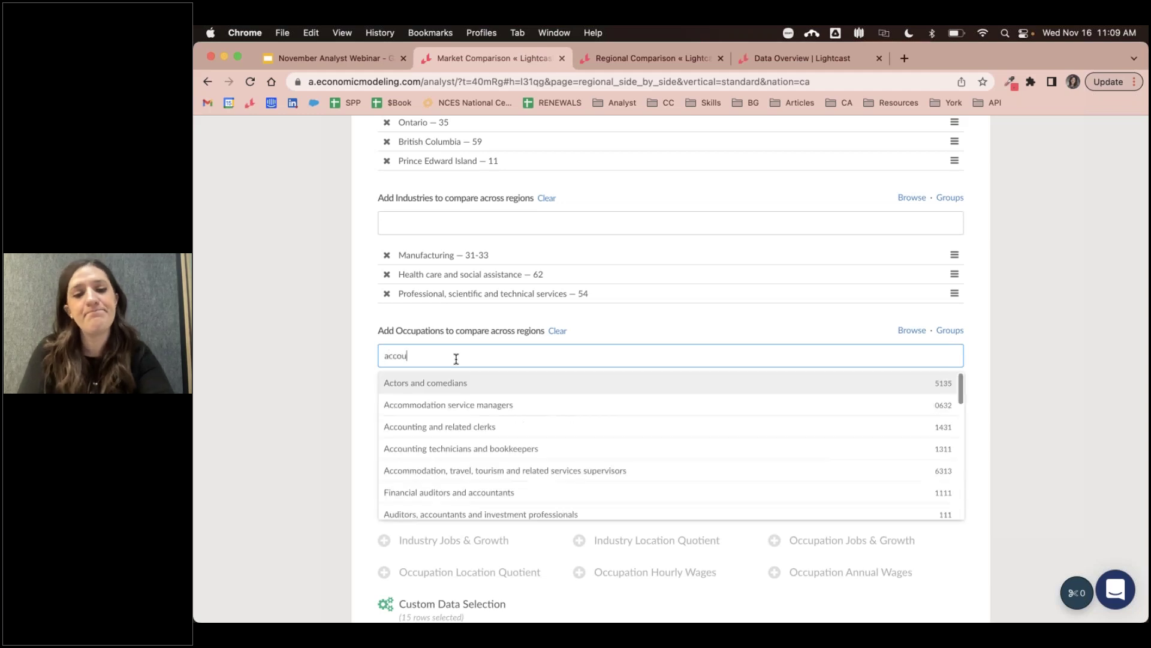
key(BackSpace)
key(BackSpace)
text(n)
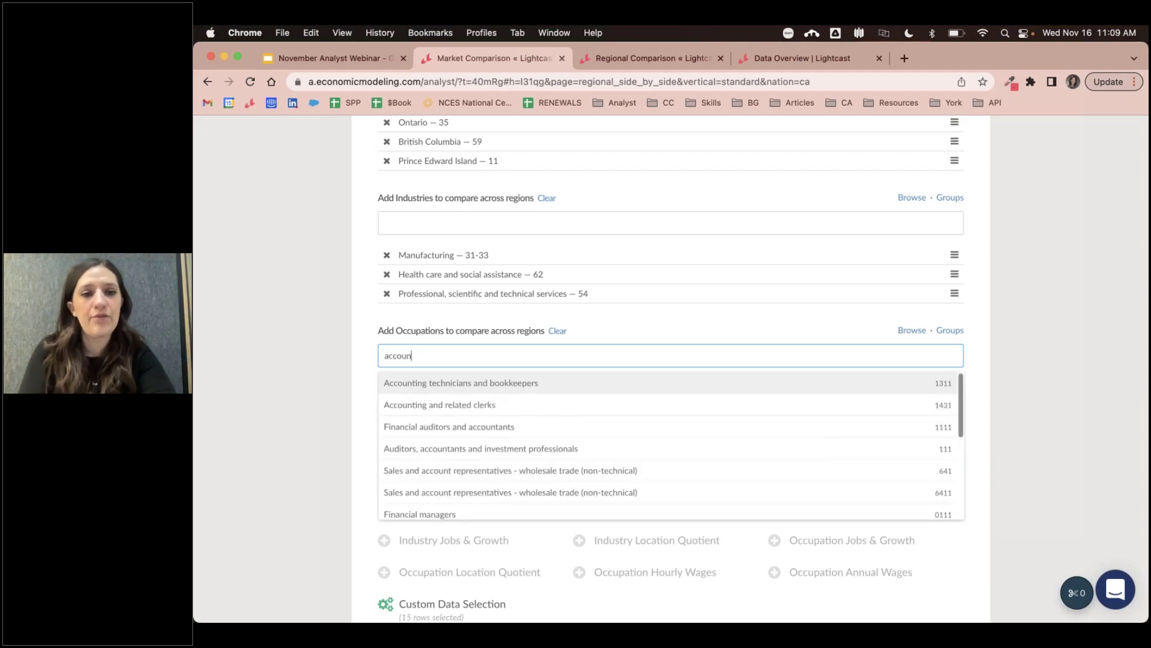
click(521, 397)
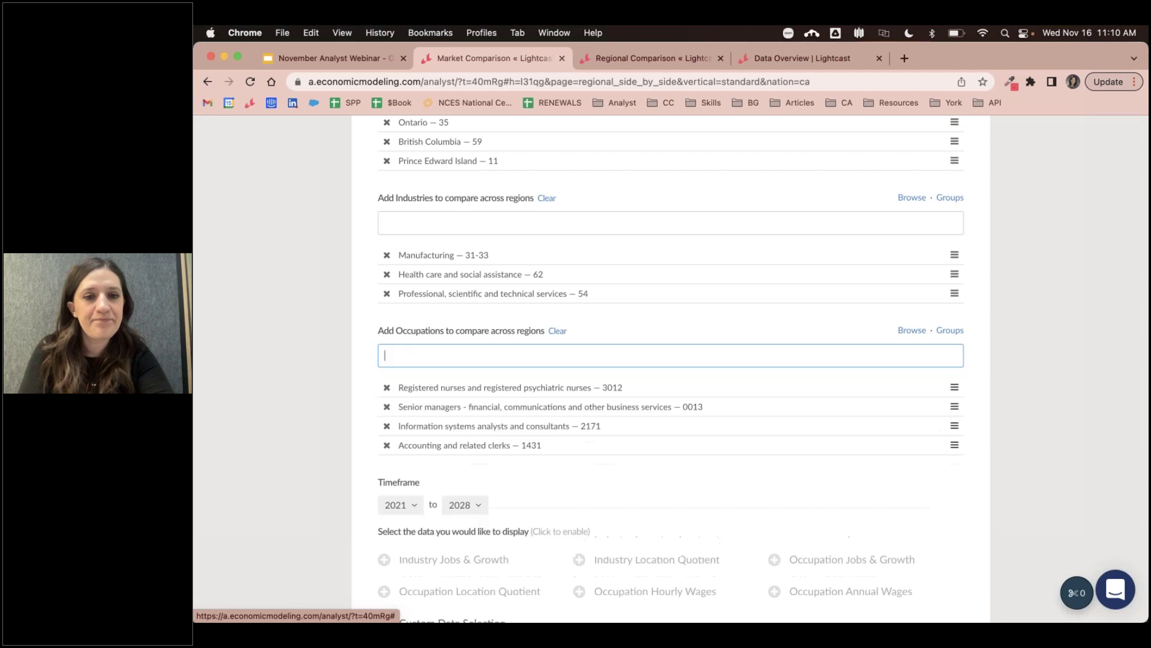
click(387, 445)
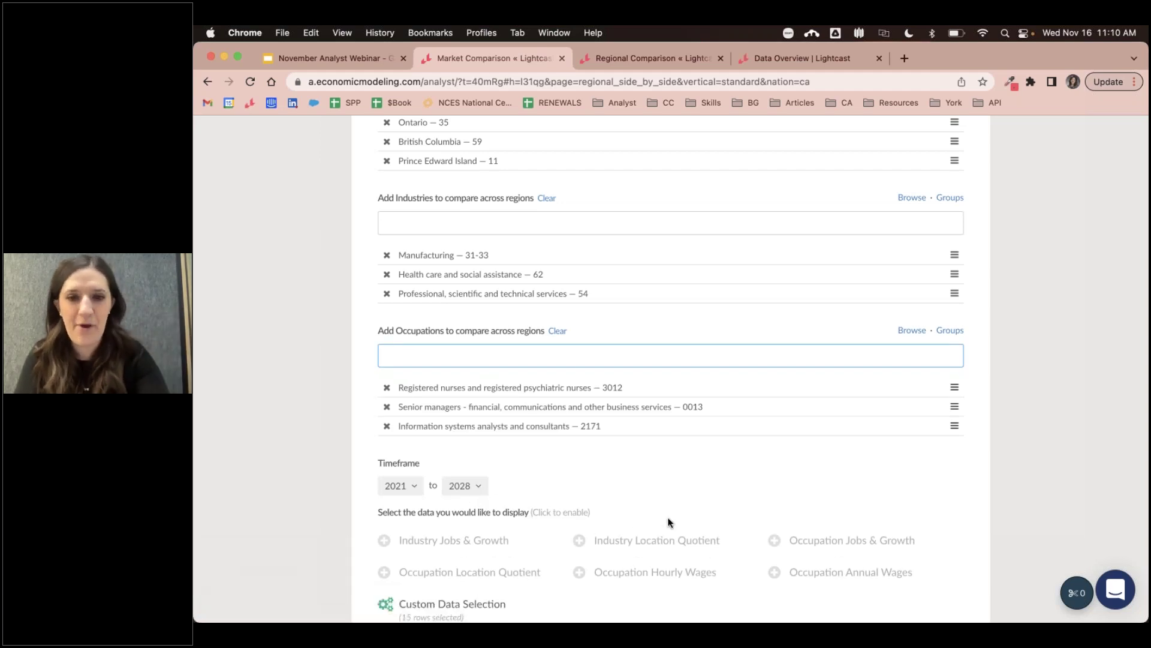
Look through the available start and end years of the timeframe, keeping 2021 to 2028
scroll(669, 522, down, 3)
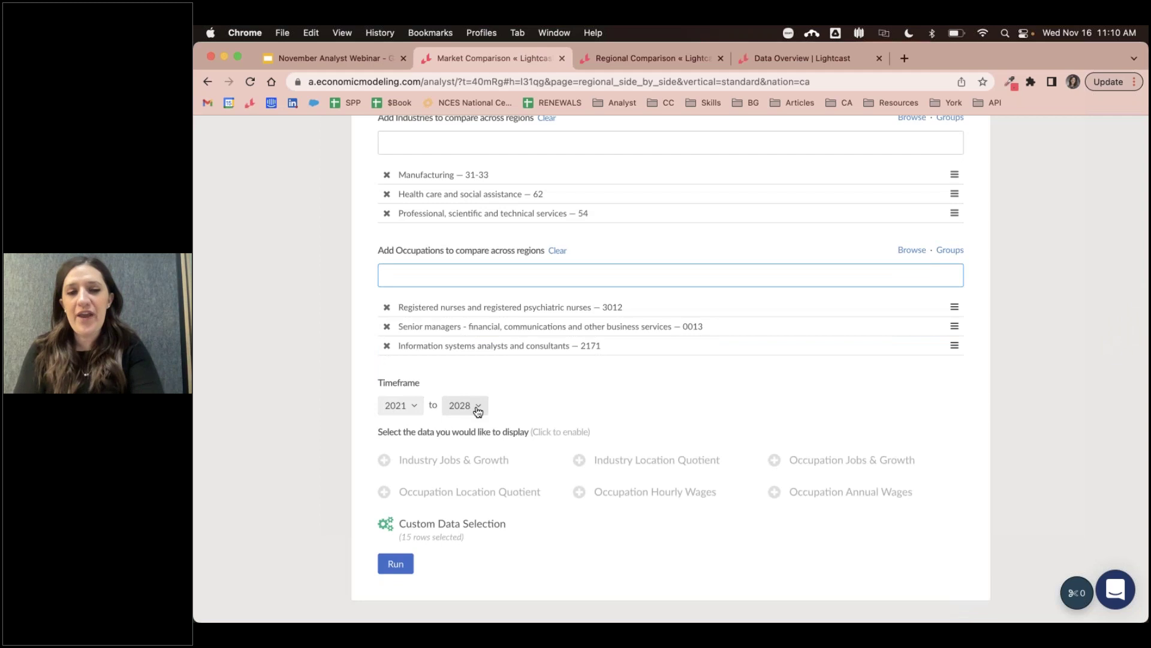
click(415, 409)
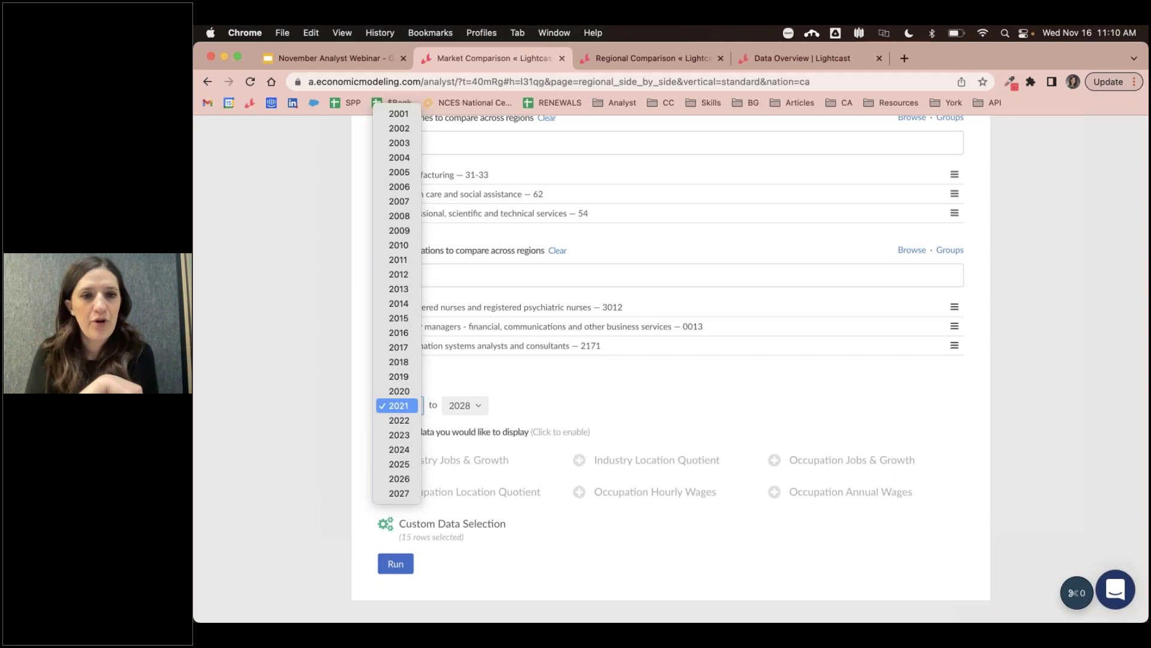
click(413, 406)
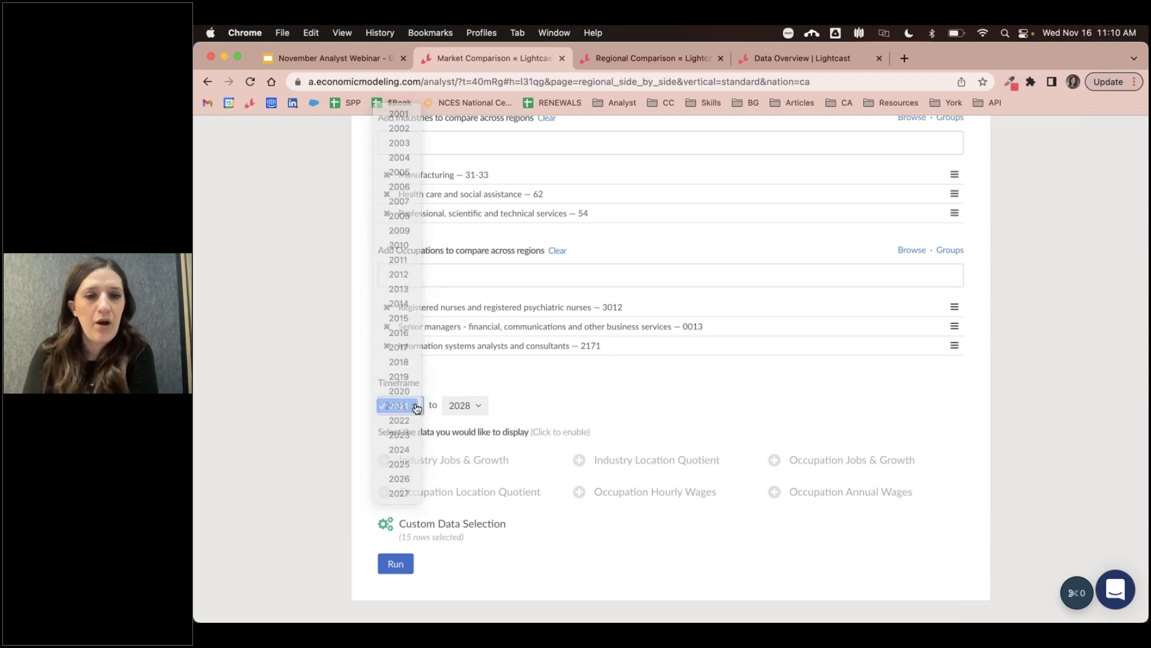
click(479, 409)
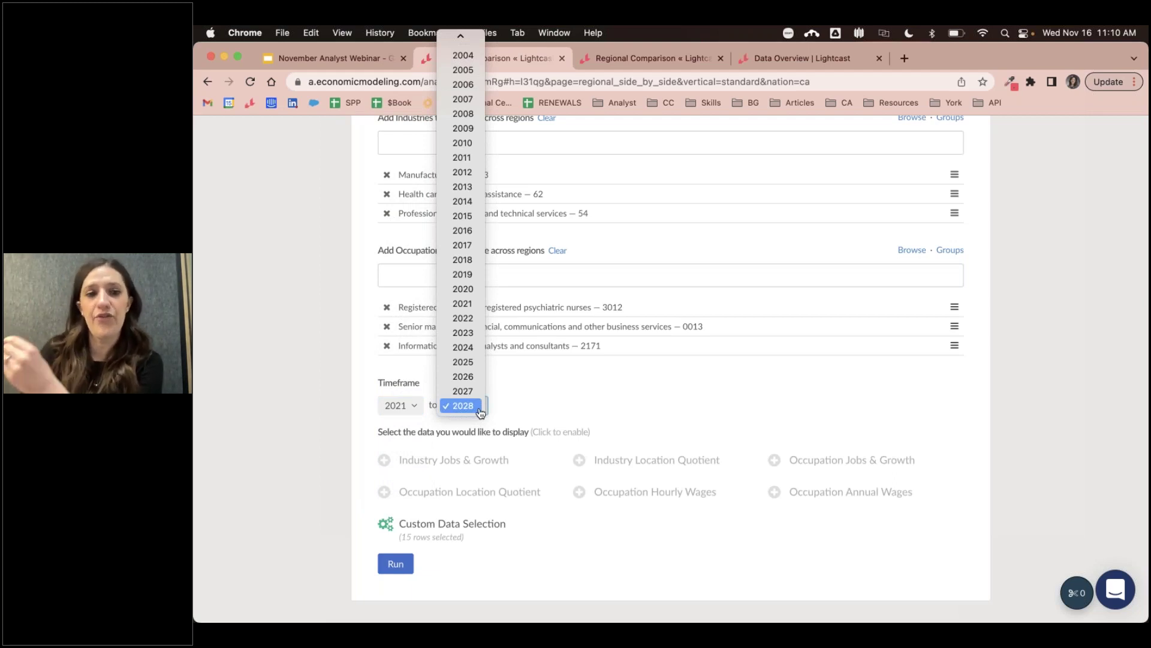
click(480, 408)
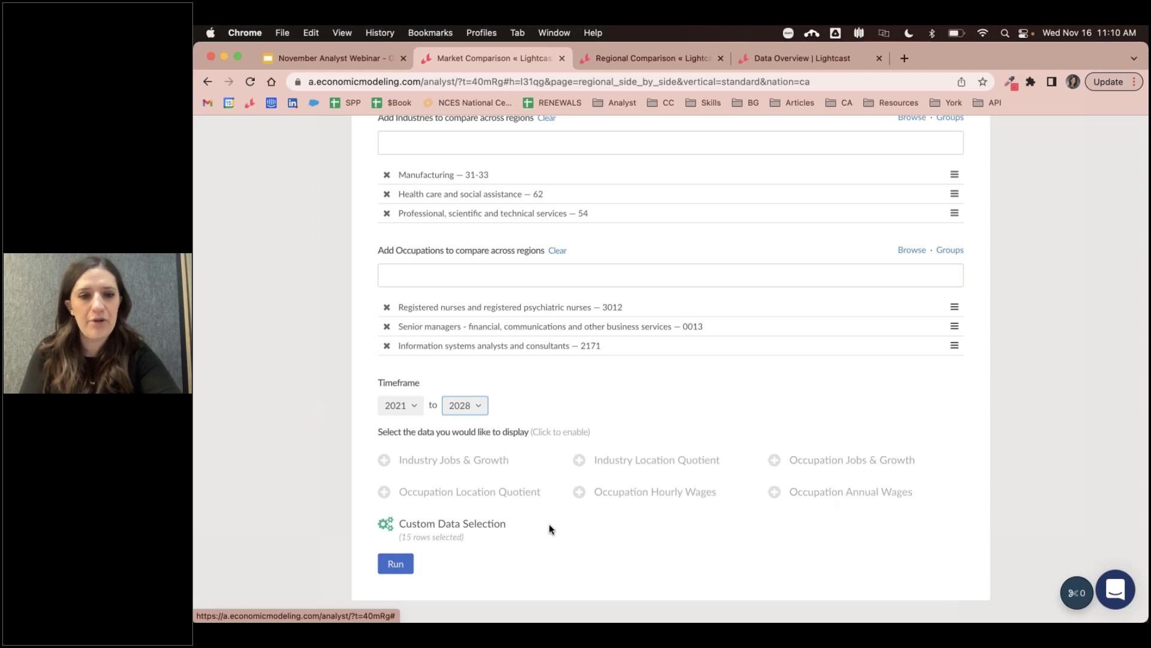
Open the custom data selection and look through the available regional, industry and occupation metrics
click(442, 526)
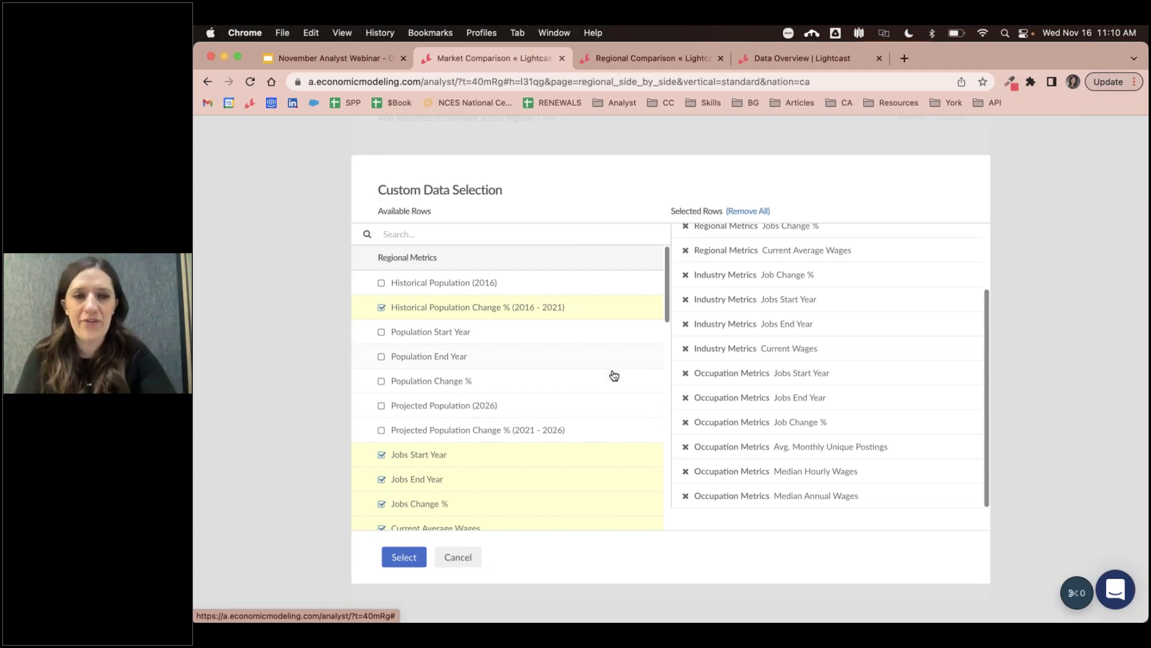
scroll(609, 394, down, 3)
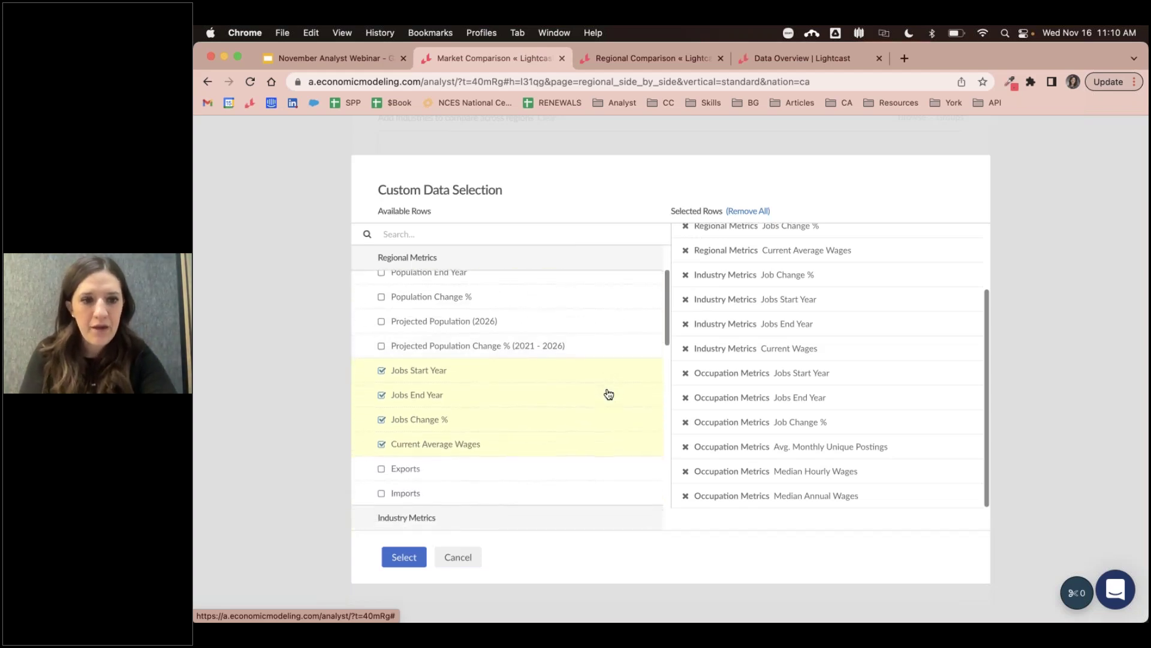
scroll(608, 394, up, 2)
scroll(608, 394, up, 1)
scroll(503, 326, down, 2)
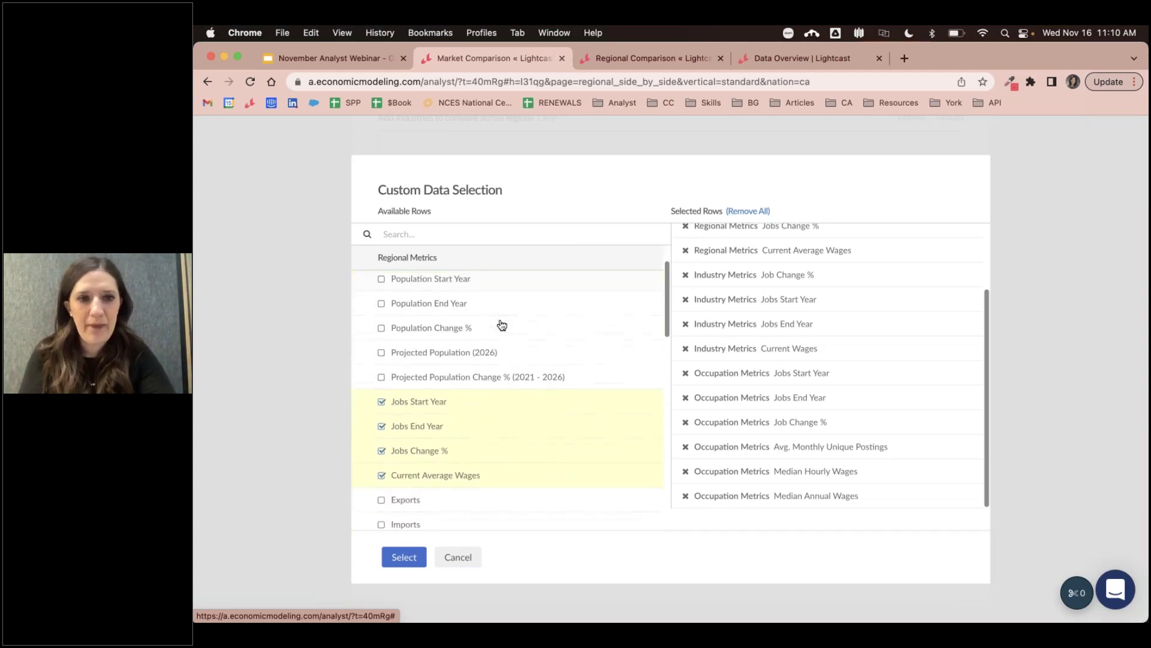
scroll(528, 331, down, 8)
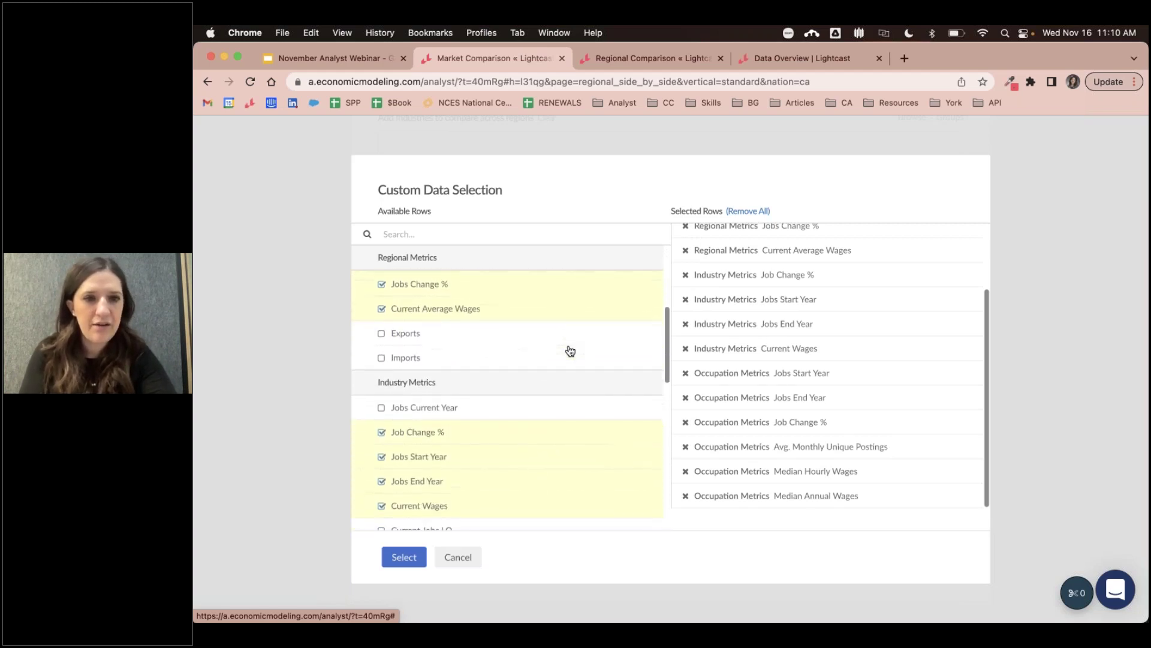
scroll(571, 351, down, 2)
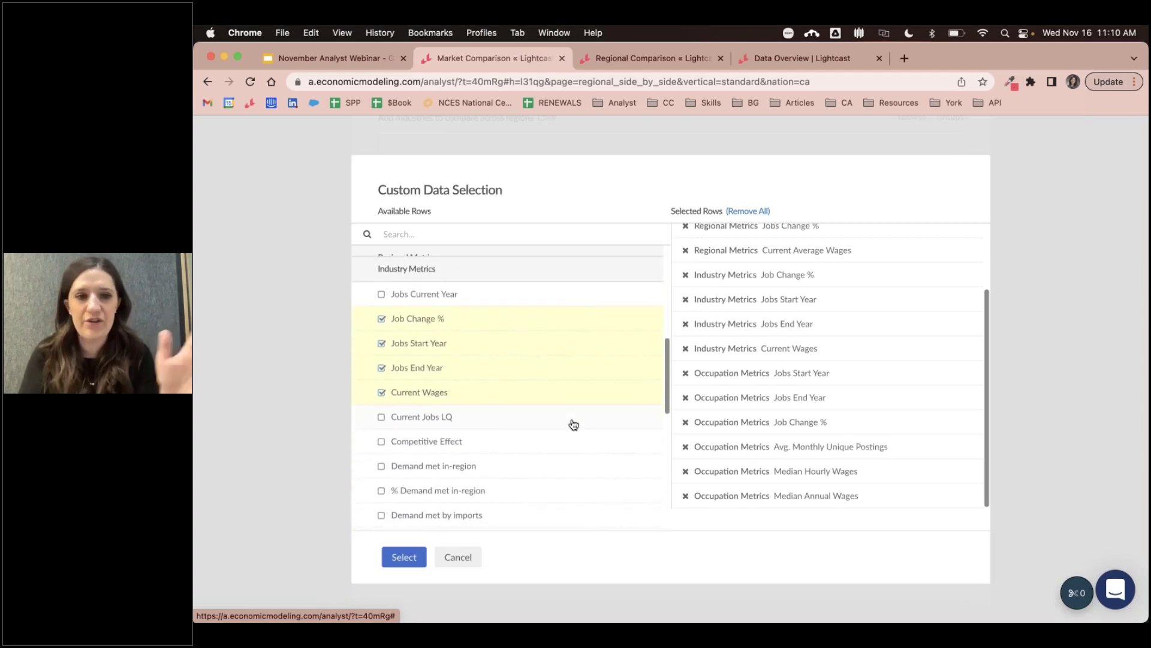
scroll(572, 425, down, 2)
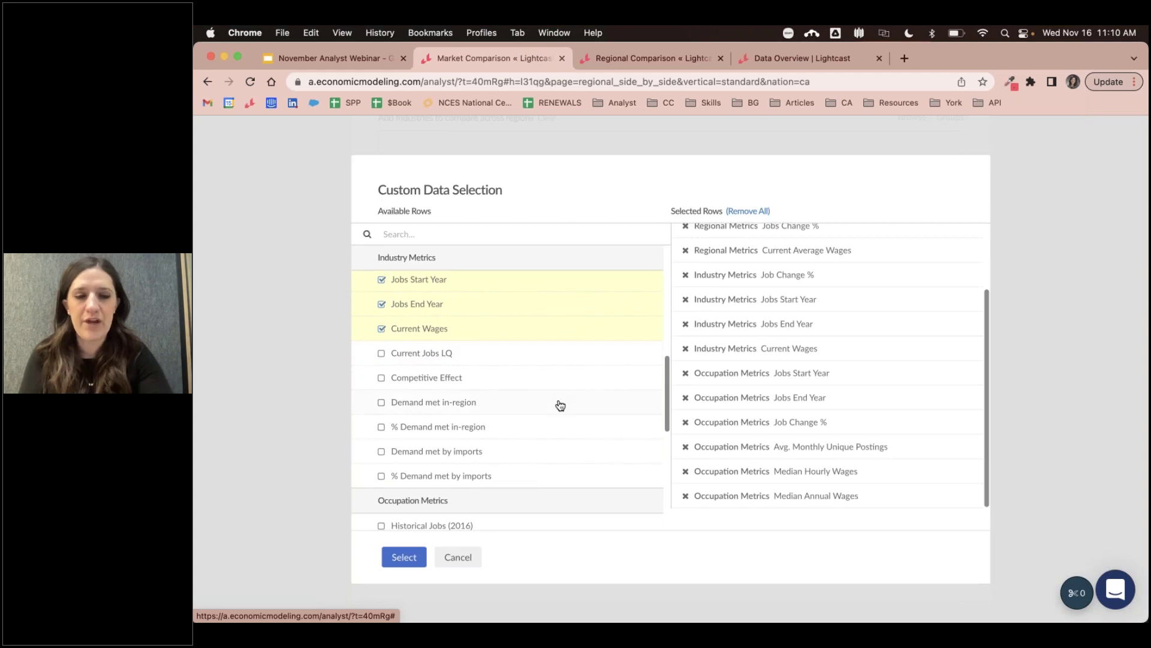
scroll(559, 404, down, 2)
scroll(560, 406, down, 1)
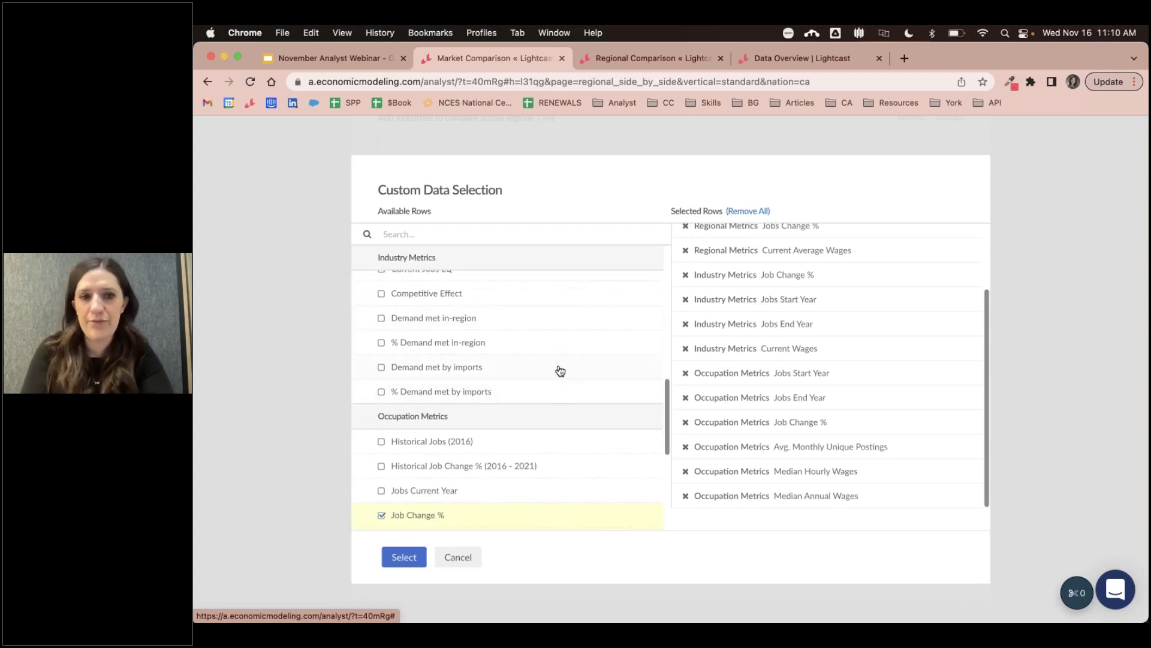
scroll(560, 371, down, 3)
scroll(561, 371, down, 1)
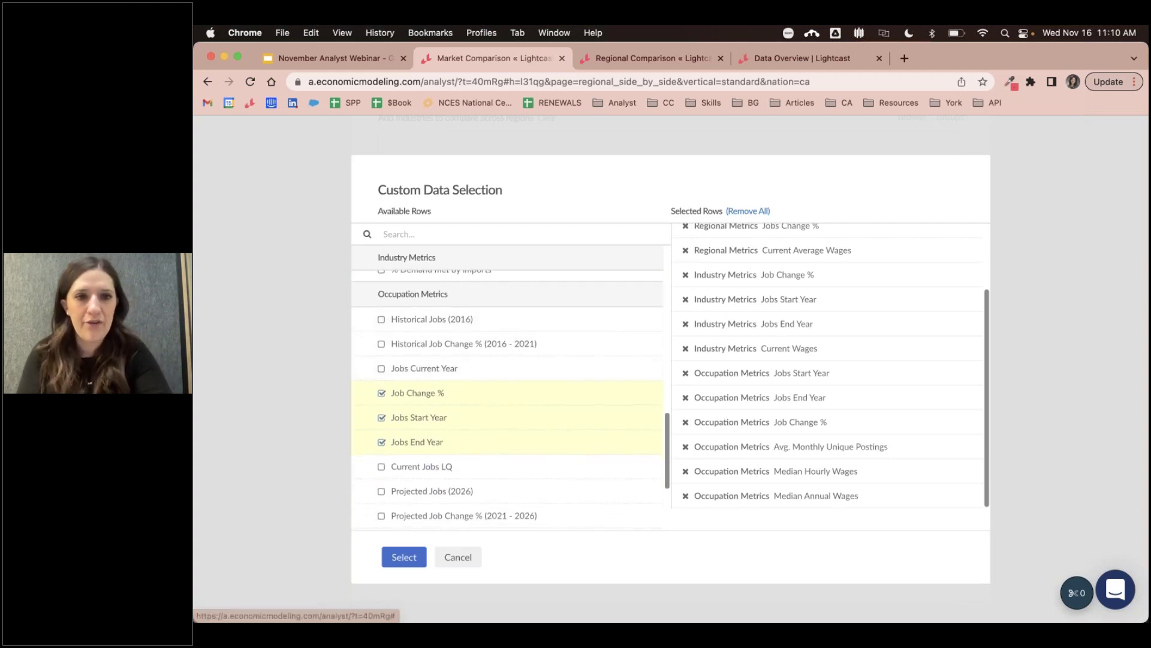
scroll(516, 323, down, 5)
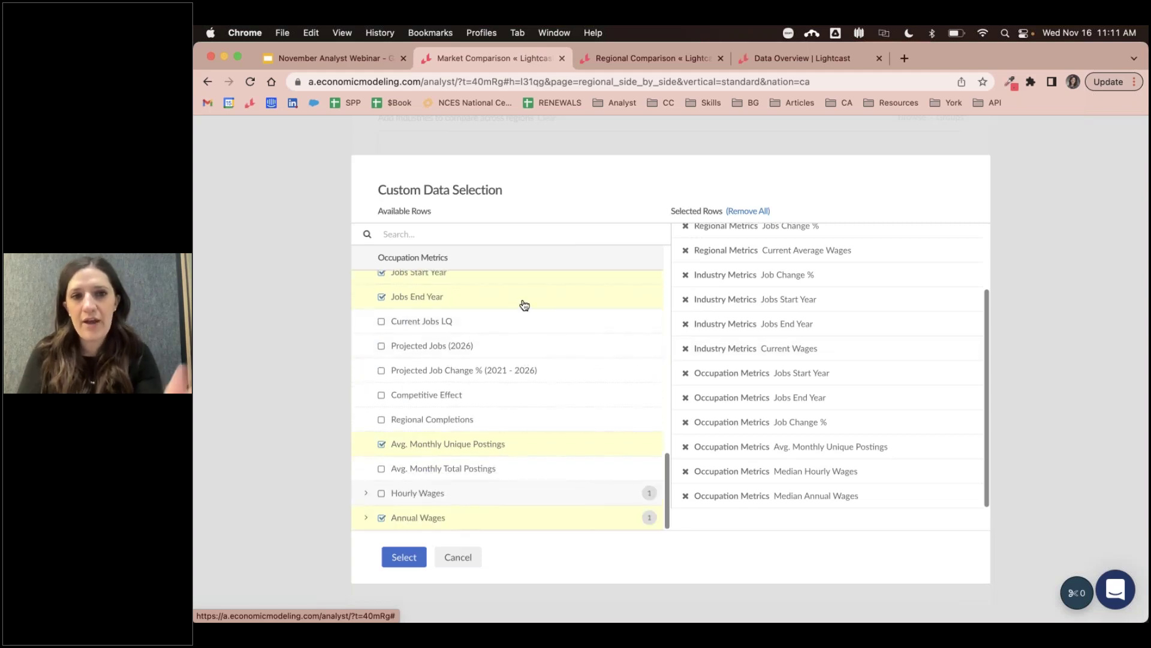
Review the list of selected rows, accept the custom data selection as it is and run the Market Comparison report
scroll(828, 366, up, 3)
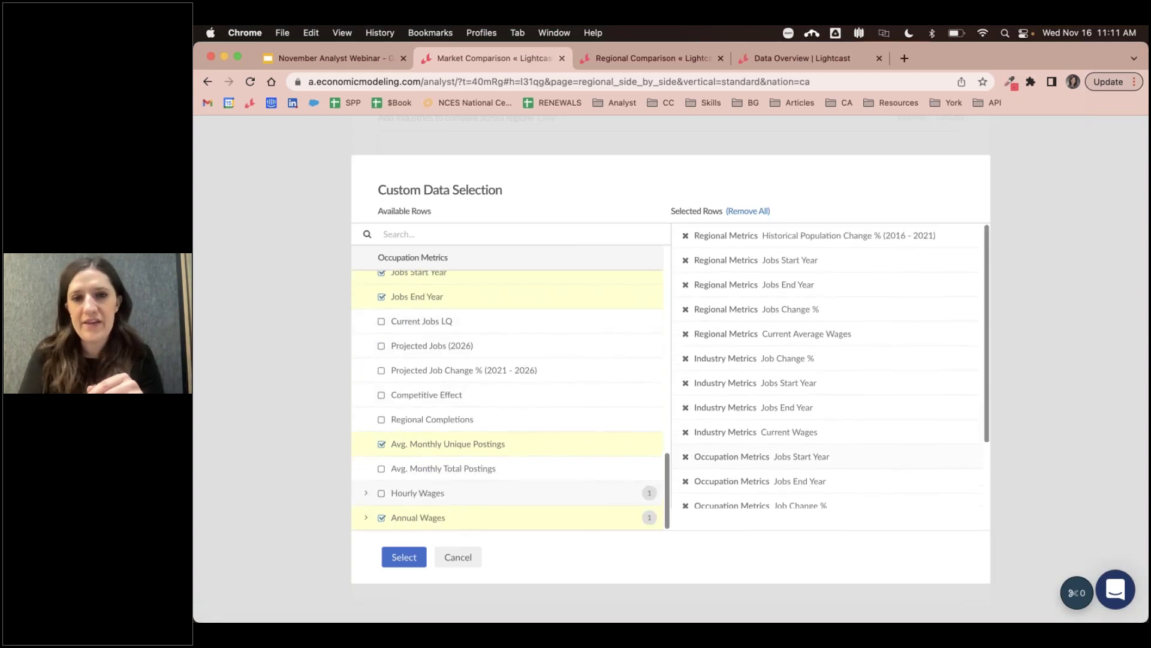
scroll(828, 366, down, 3)
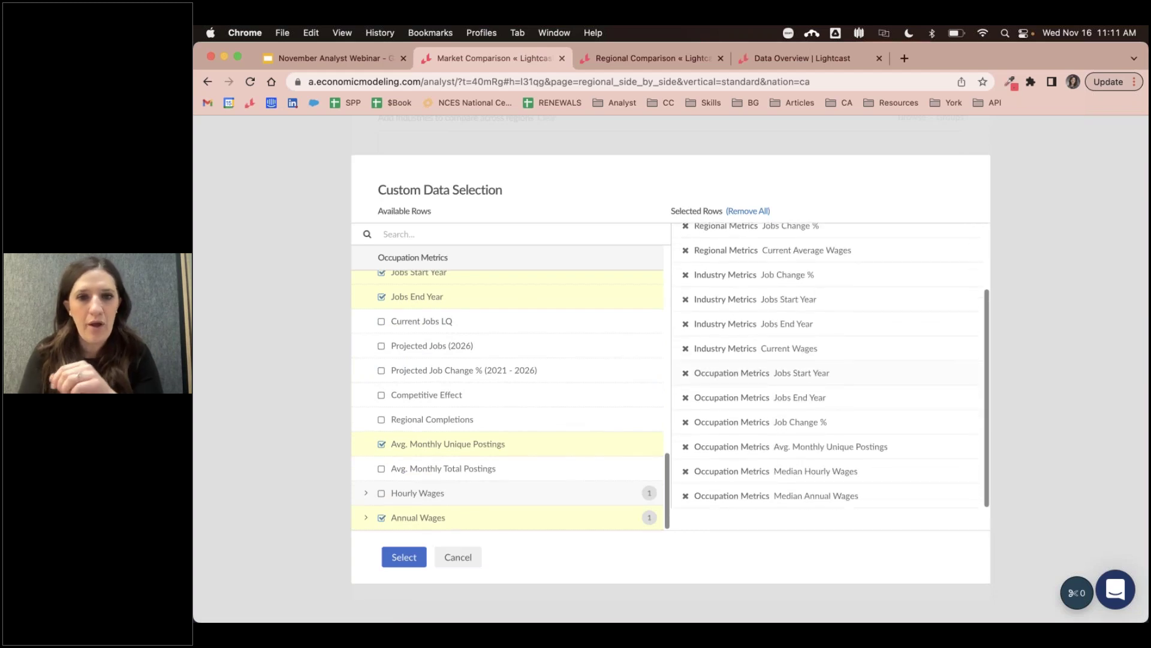
click(414, 562)
click(401, 562)
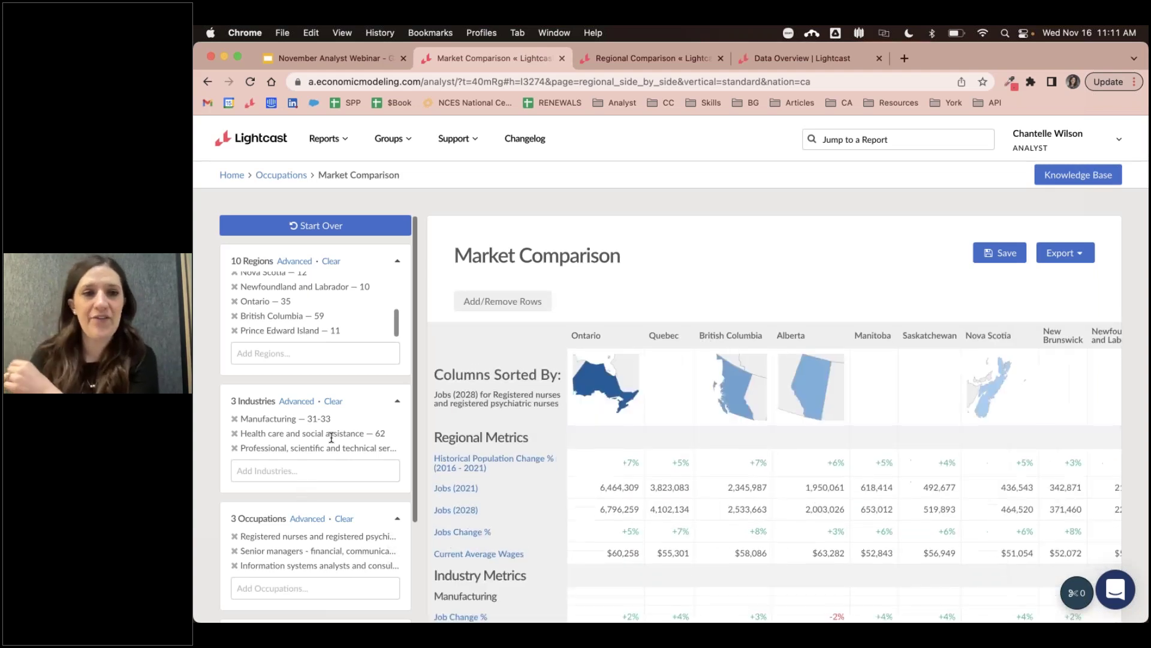
Examine the regional metrics of the report across the provinces, including population change, jobs and current average wages
scroll(299, 488, down, 1)
scroll(592, 337, down, 3)
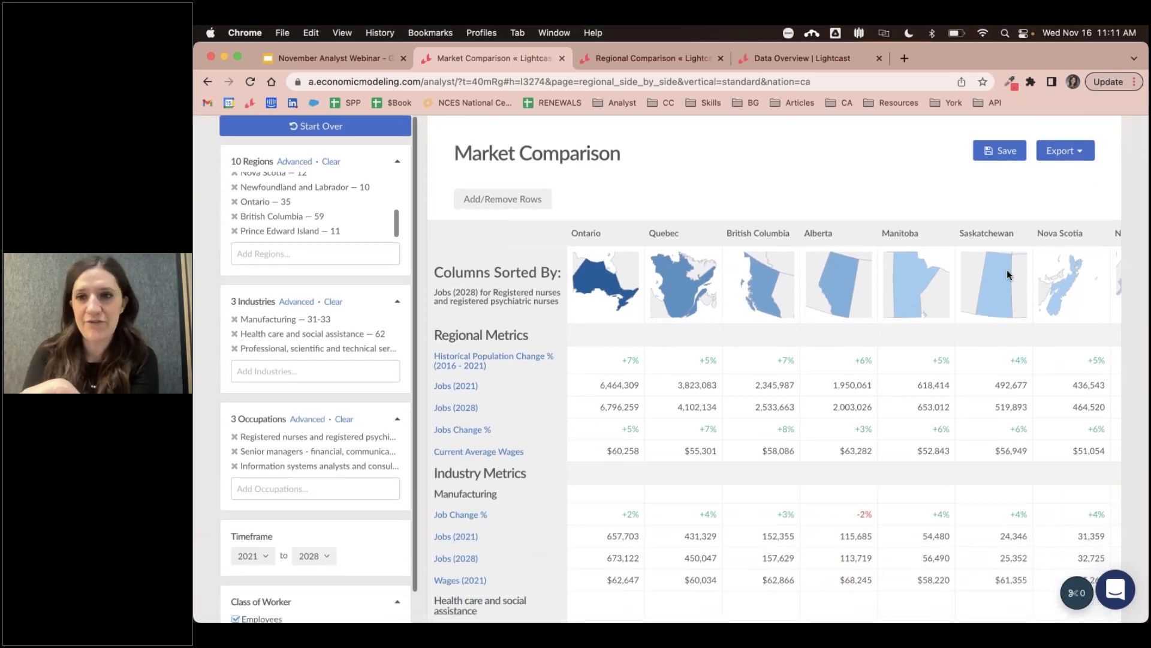
scroll(983, 271, right, 2)
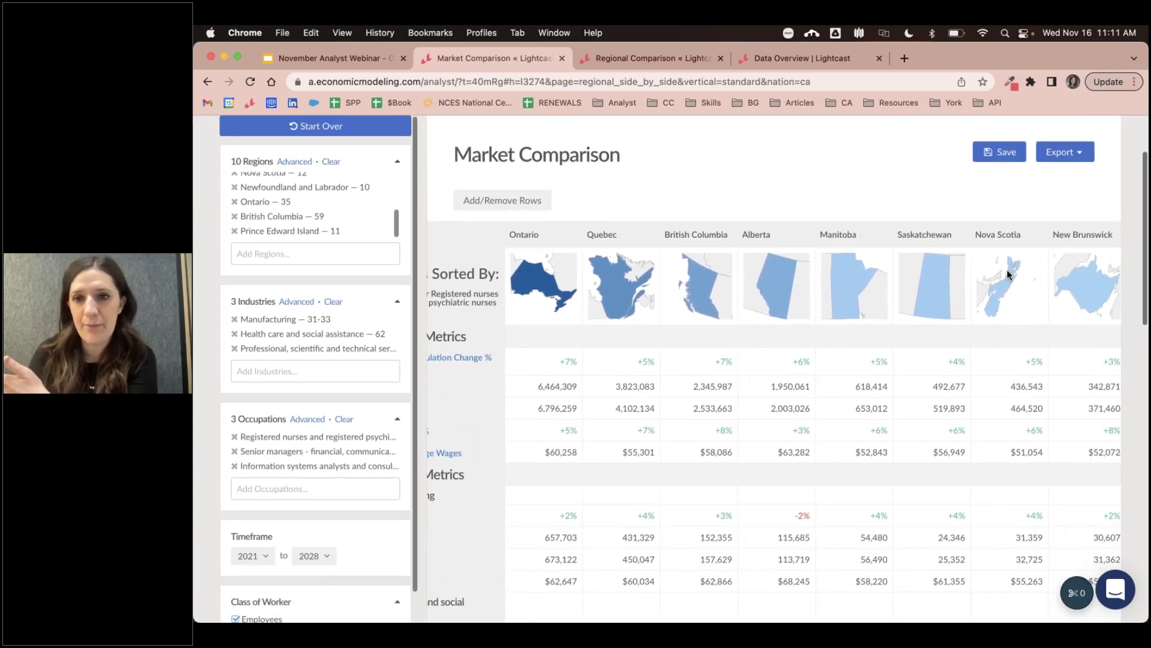
scroll(905, 302, left, 2)
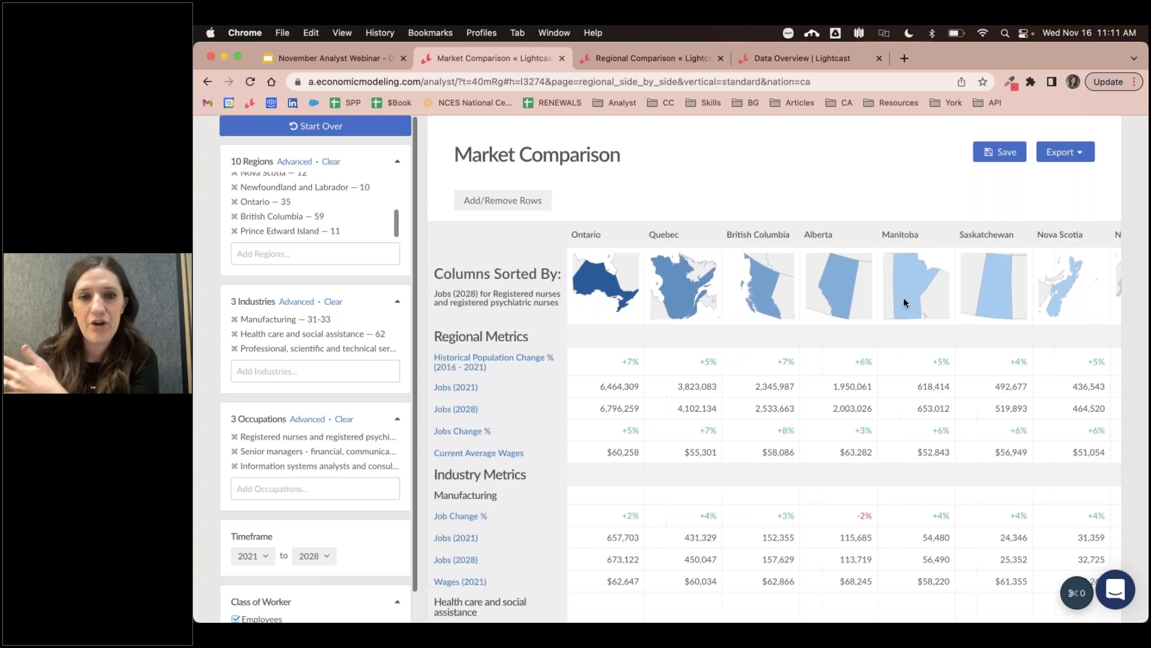
scroll(714, 336, down, 2)
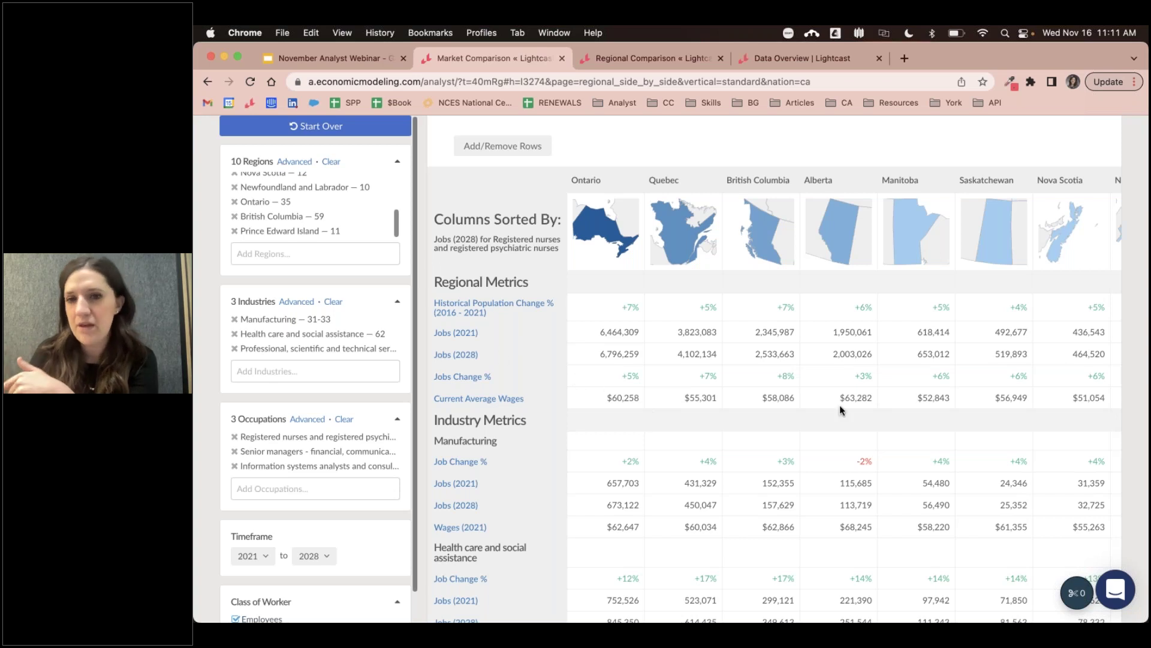
scroll(516, 324, right, 2)
scroll(789, 343, right, 2)
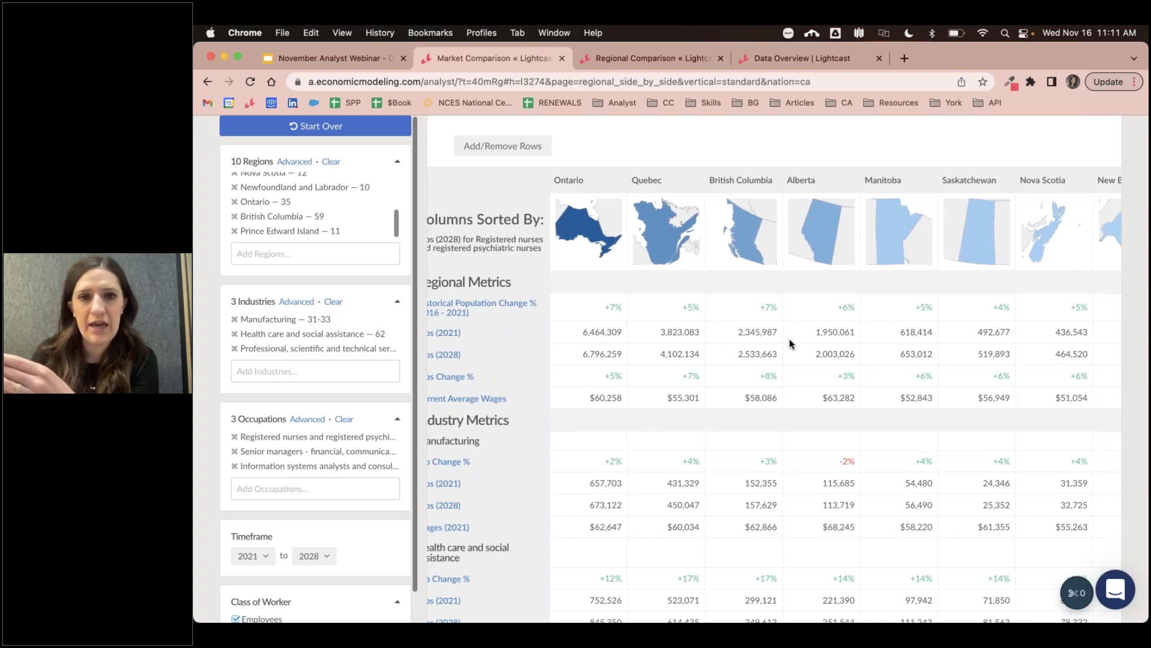
scroll(802, 337, right, 10)
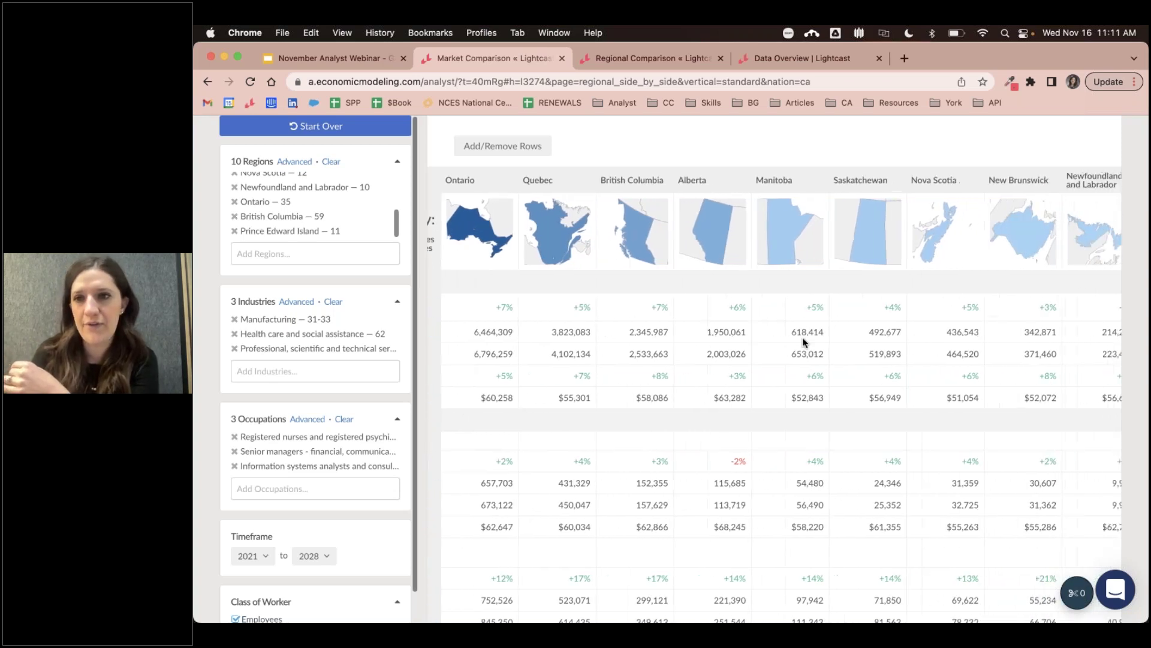
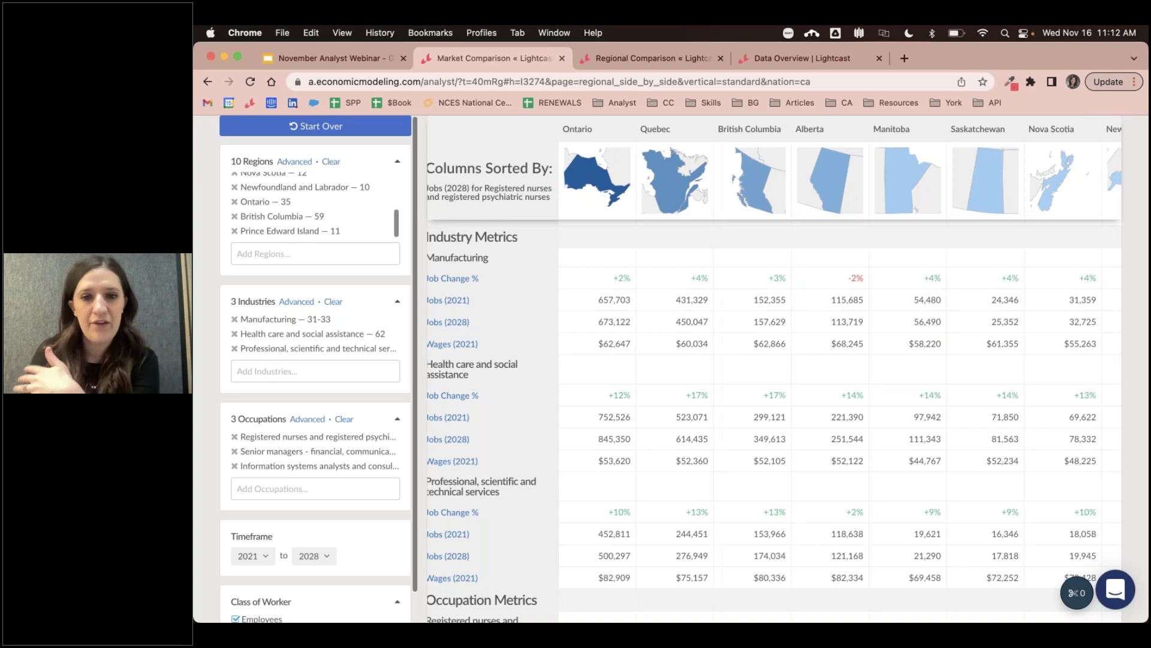
Compare the industry metrics for manufacturing, health care and professional services across all provinces
scroll(509, 405, left, 5)
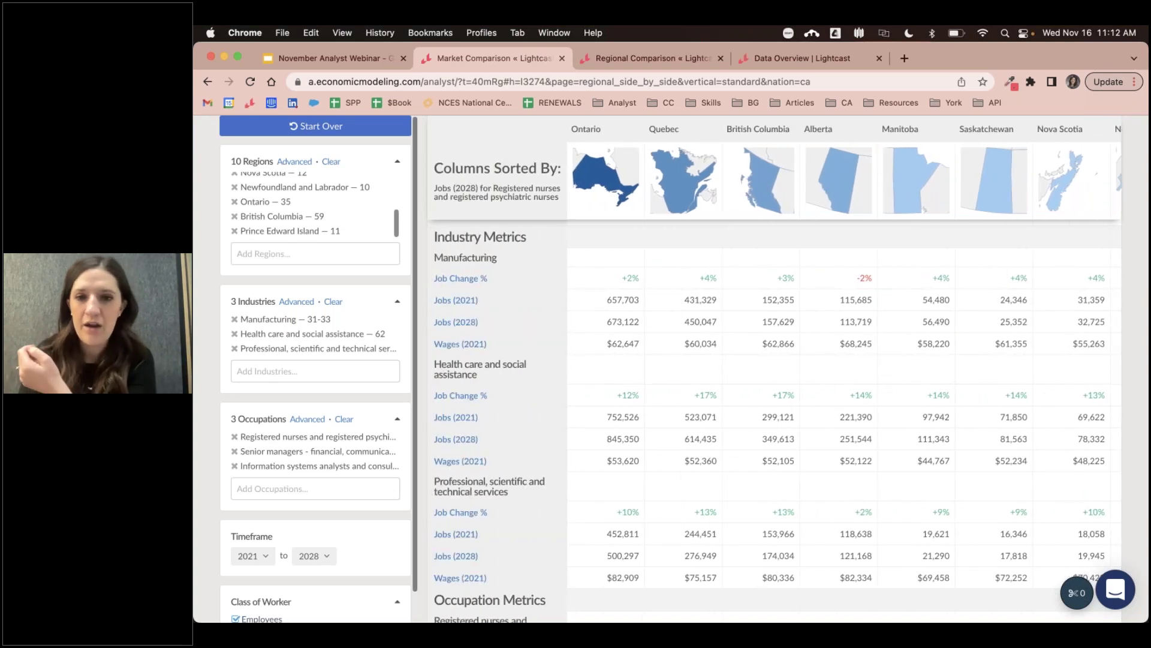
scroll(774, 373, right, 5)
scroll(774, 373, right, 2)
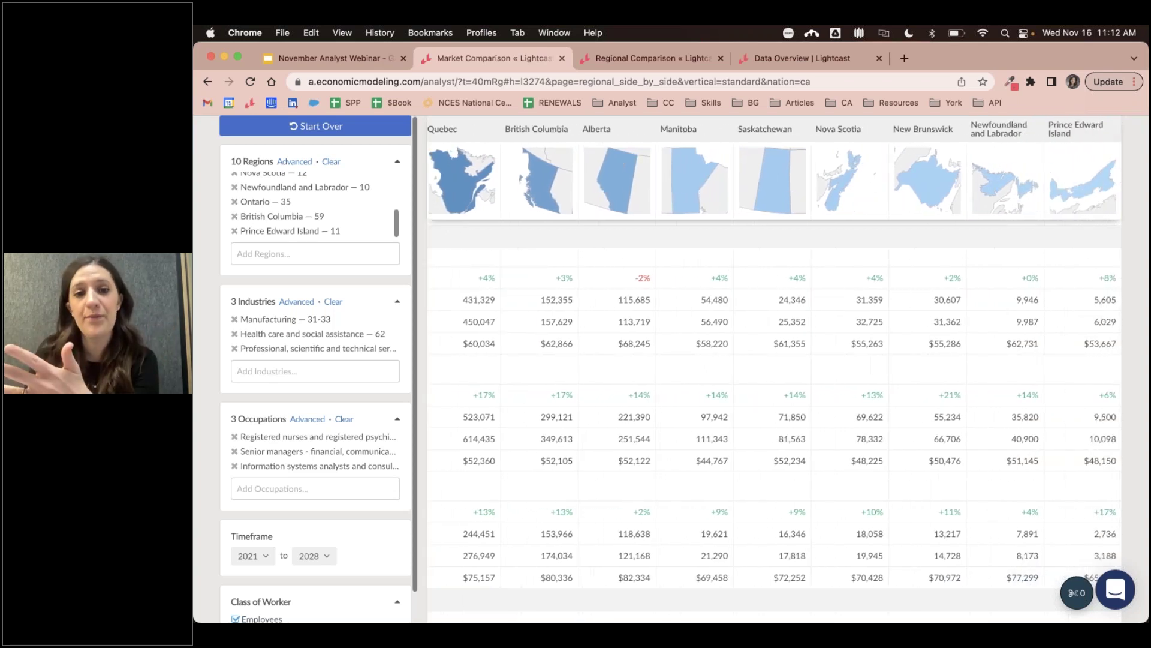
scroll(774, 352, left, 2)
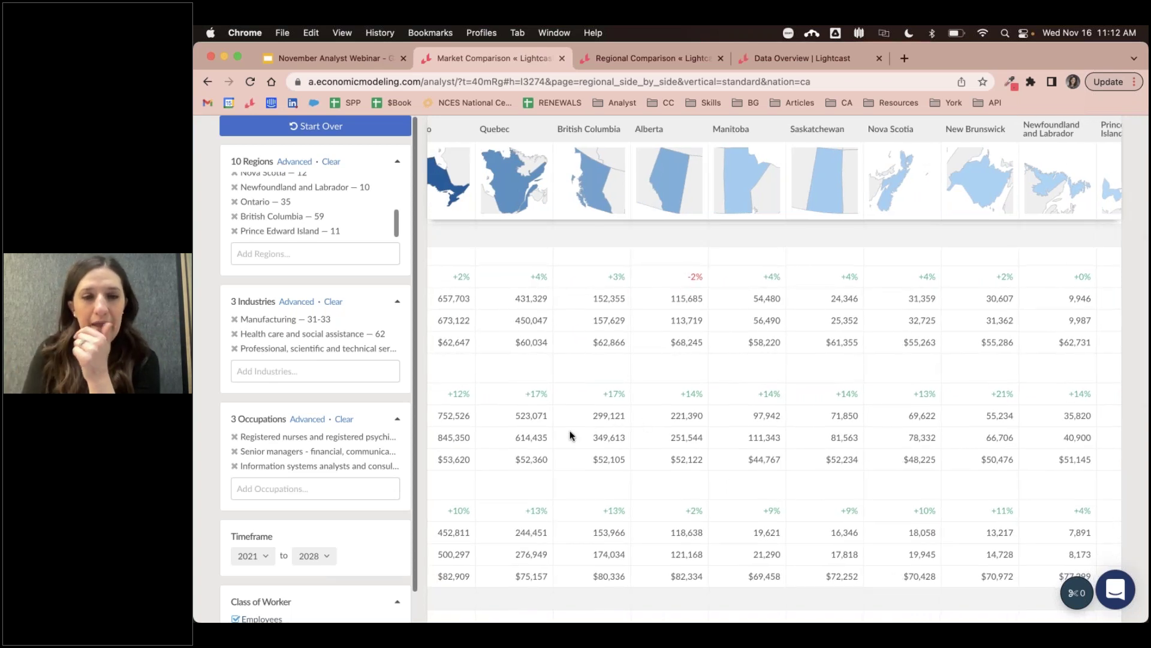
scroll(657, 444, right, 2)
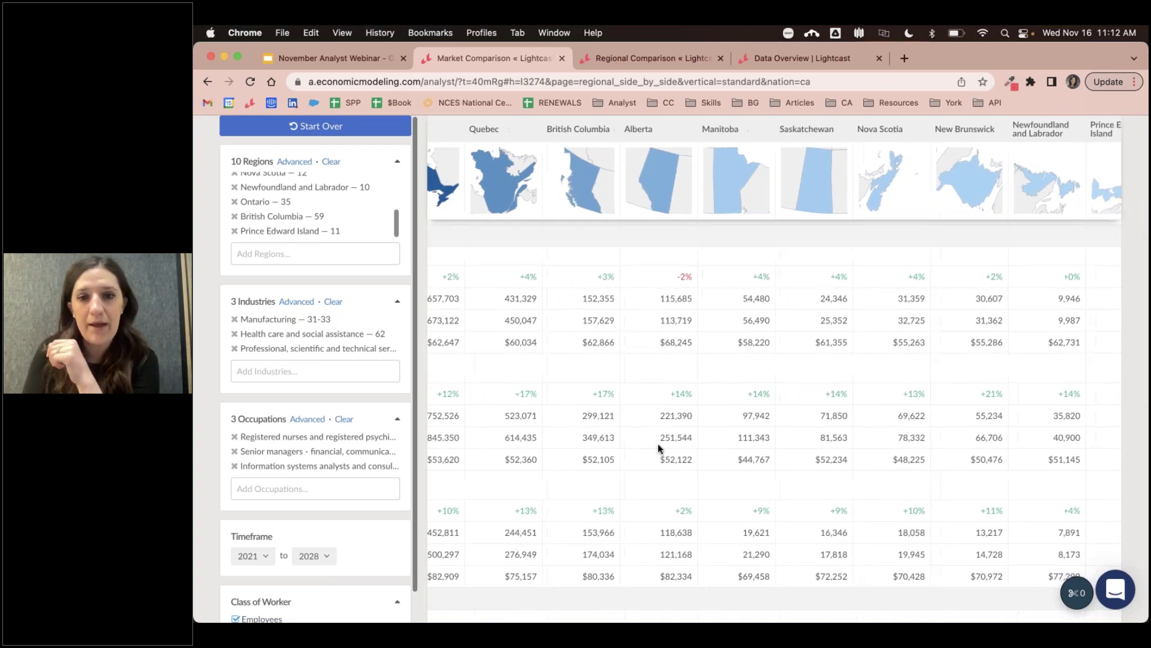
Examine the occupation metrics for nurses, senior managers and information systems analysts, including monthly unique postings and median wages
scroll(657, 444, down, 3)
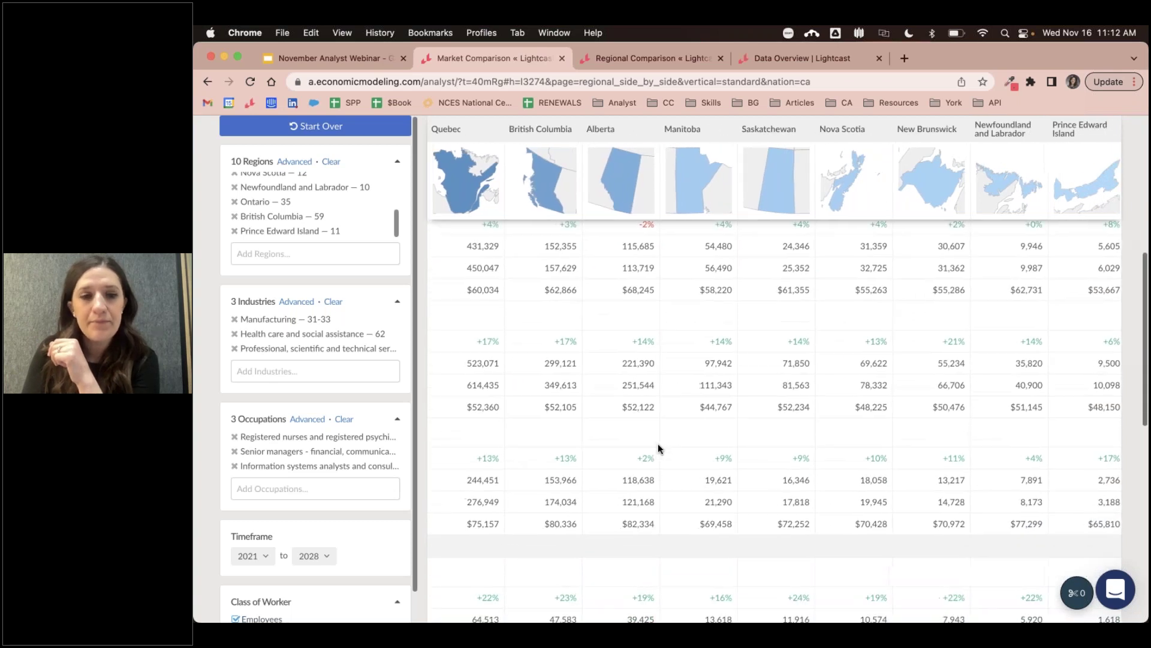
scroll(657, 444, left, 2)
scroll(657, 444, left, 2)
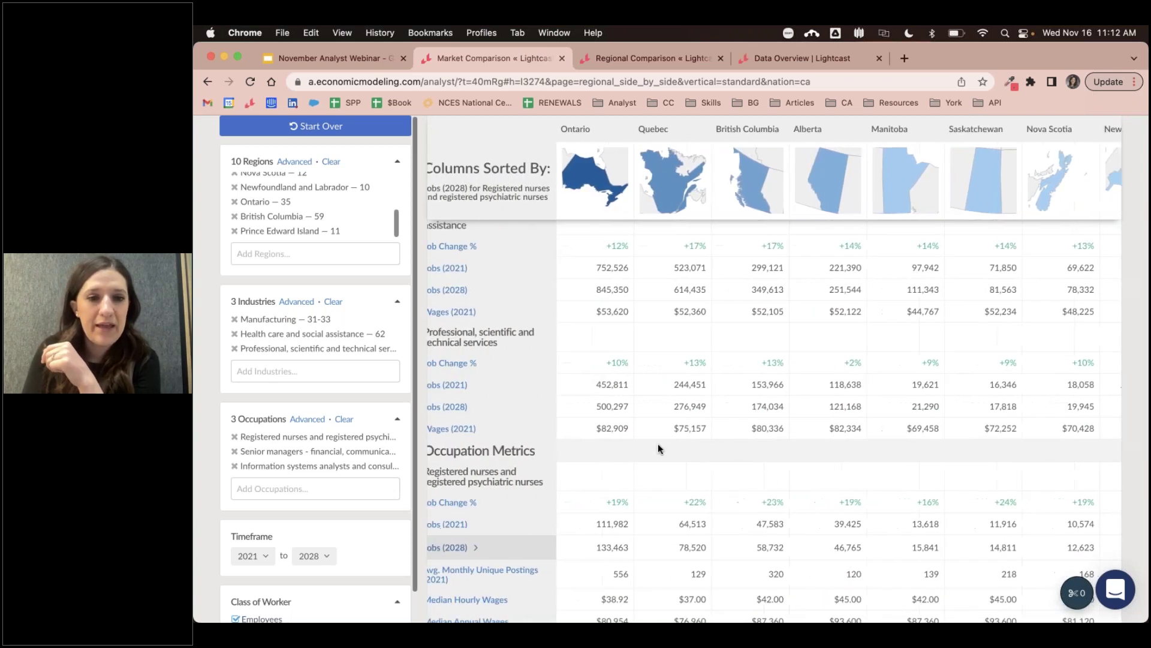
scroll(657, 444, down, 3)
scroll(659, 445, down, 1)
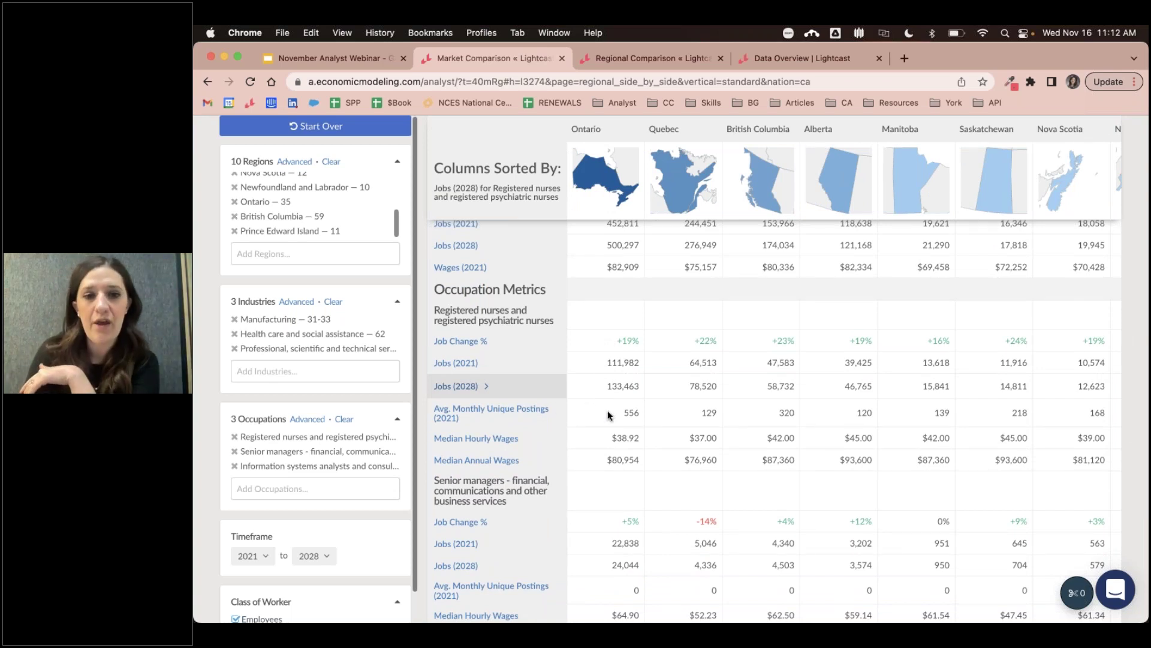
scroll(606, 410, down, 1)
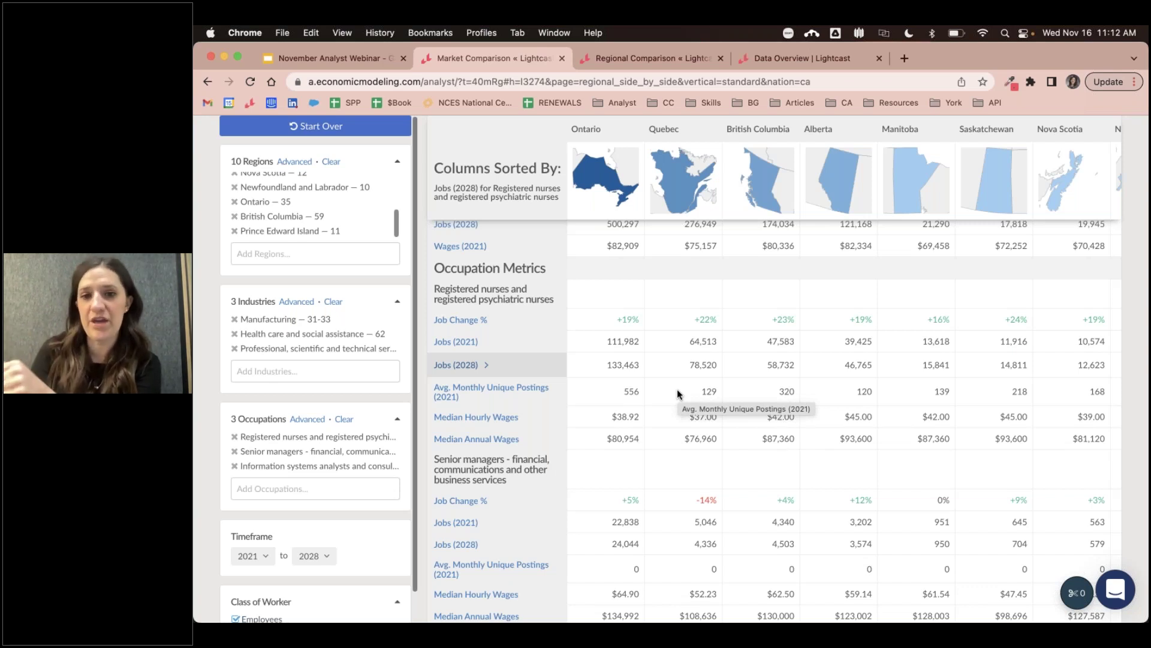
scroll(671, 393, down, 1)
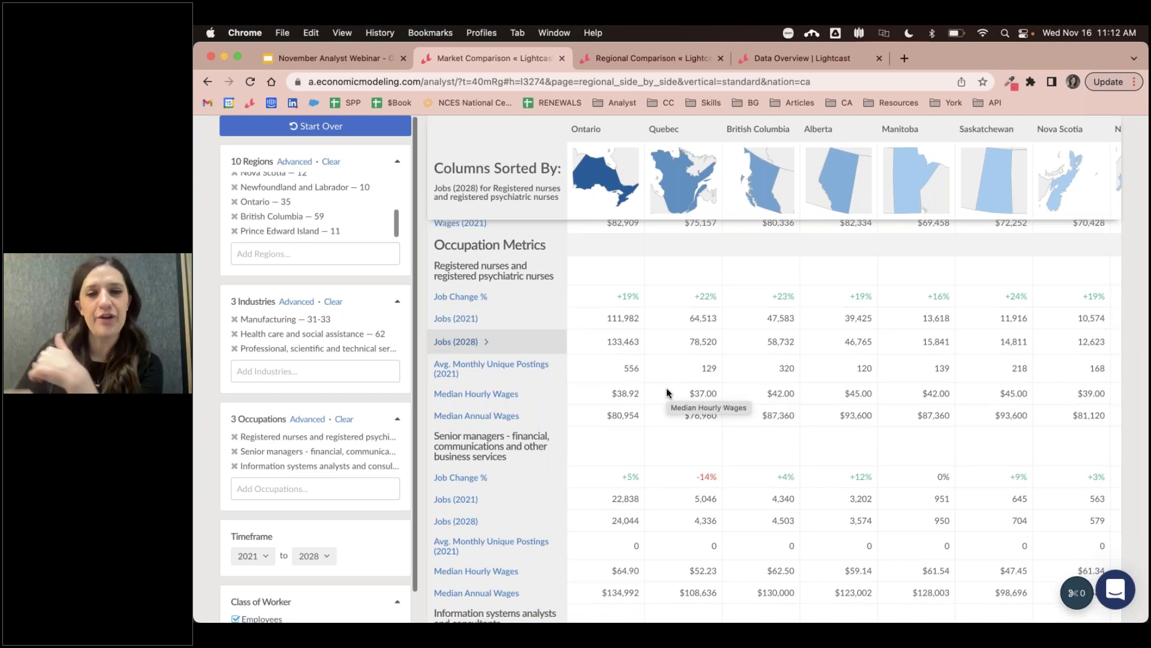
scroll(667, 393, down, 5)
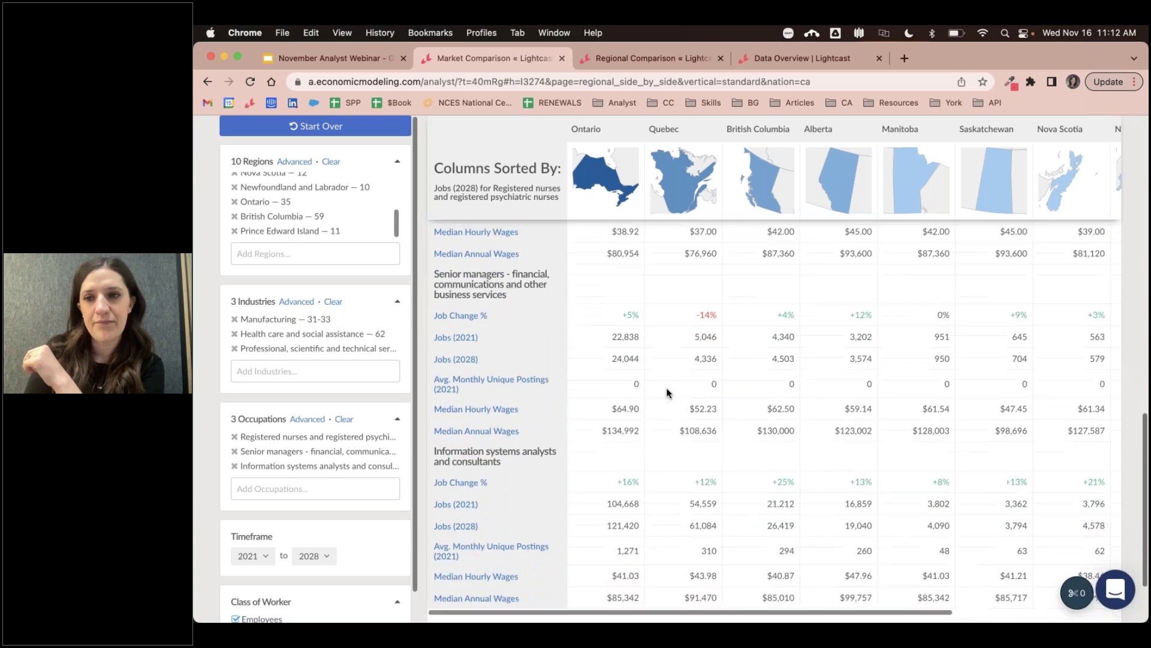
Return to the report header, view the options for saving the report and cancel without saving
scroll(667, 393, up, 3)
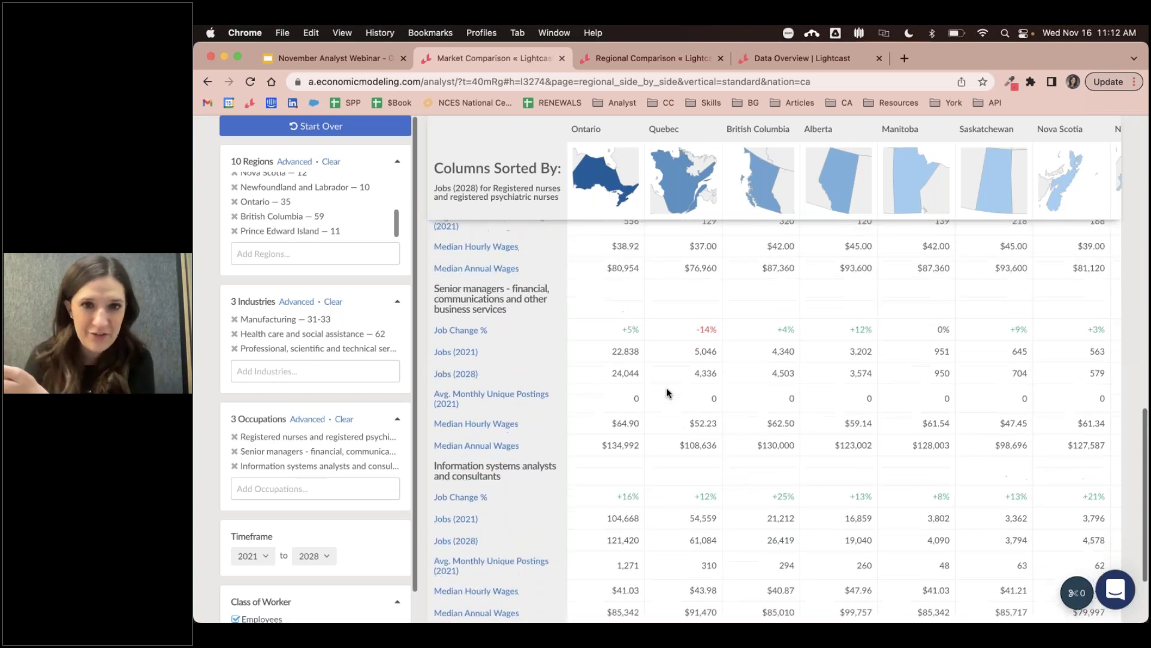
scroll(667, 393, up, 6)
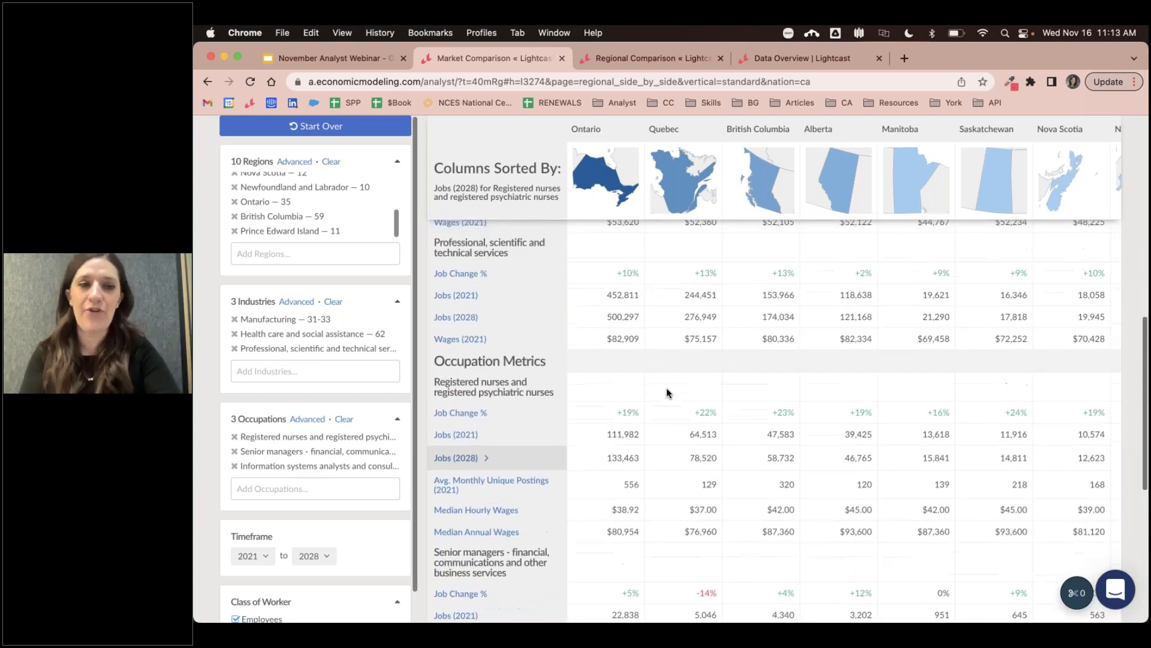
scroll(666, 393, up, 8)
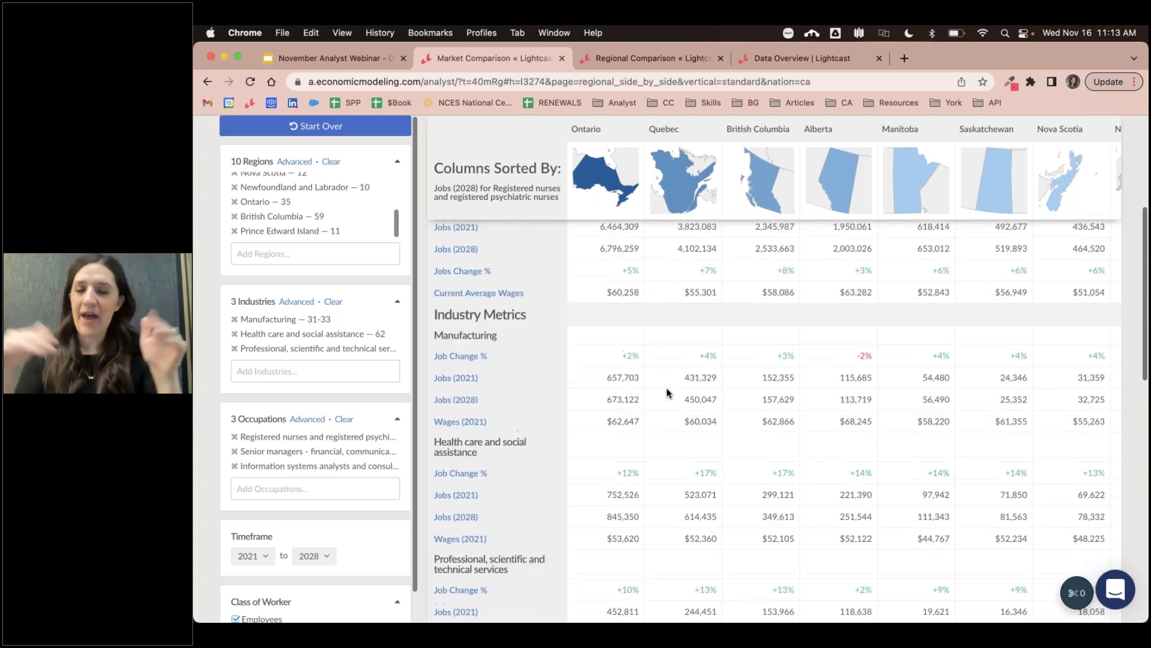
scroll(667, 392, up, 5)
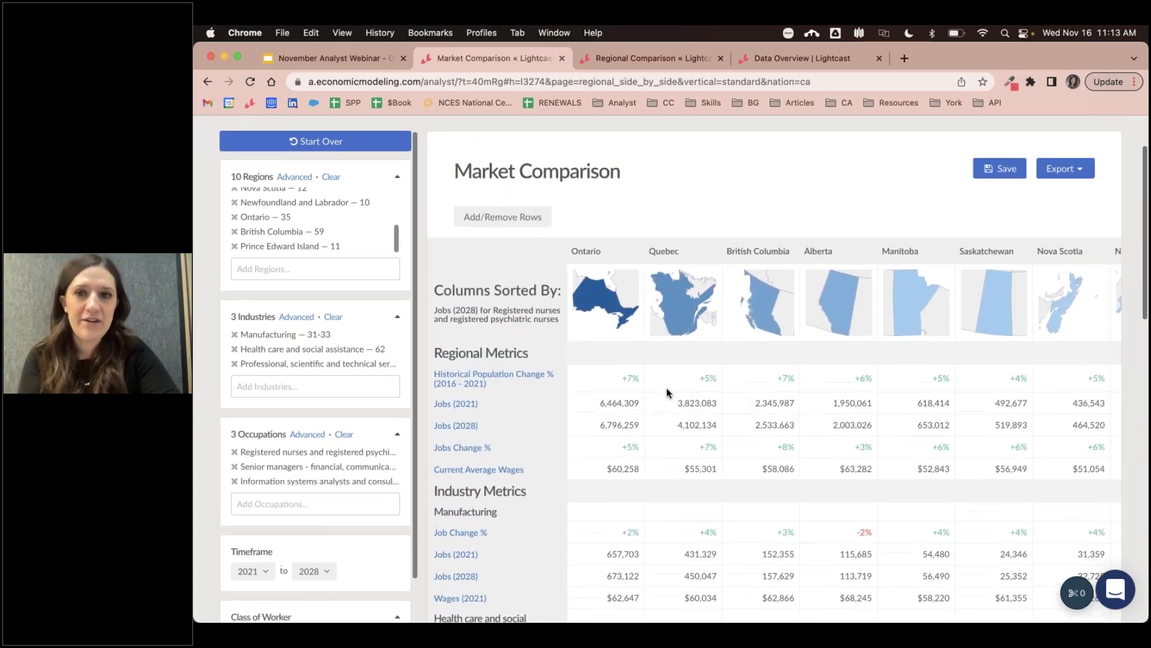
click(1003, 177)
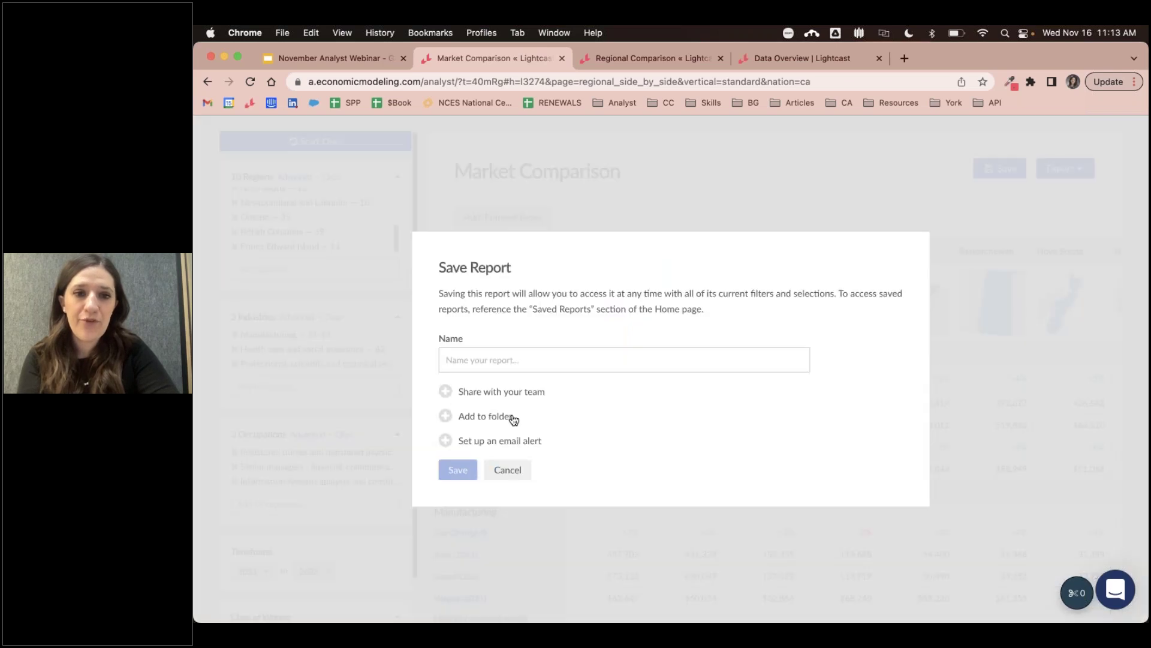
click(512, 471)
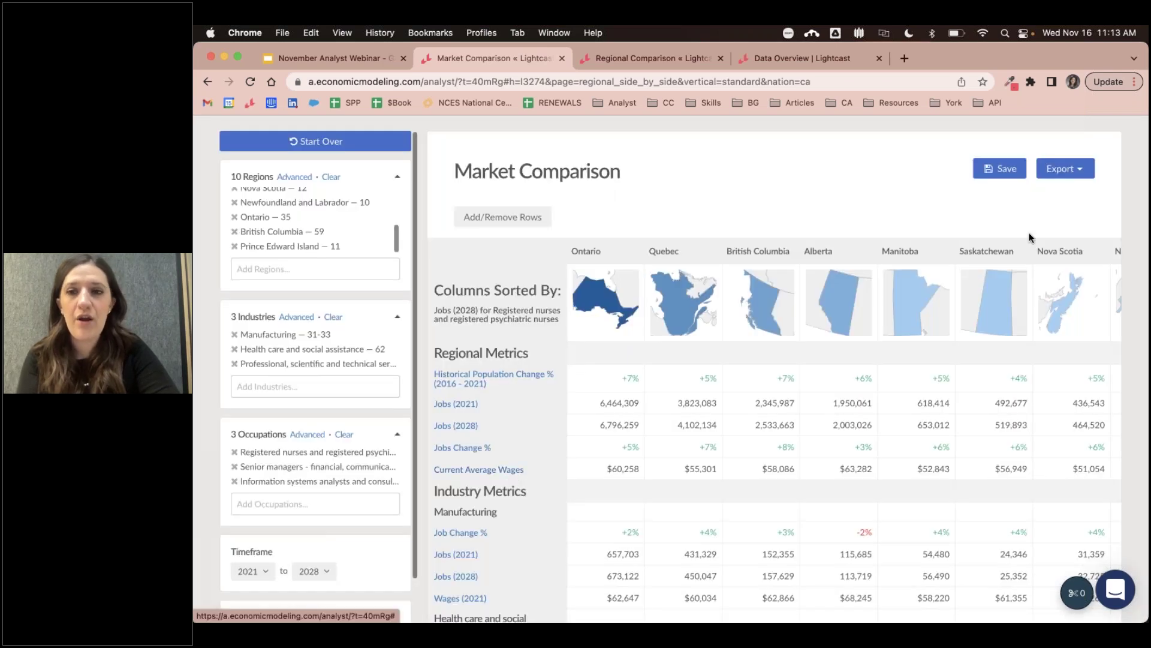
View the export formats offered for the Market Comparison report and close them without exporting
click(1065, 169)
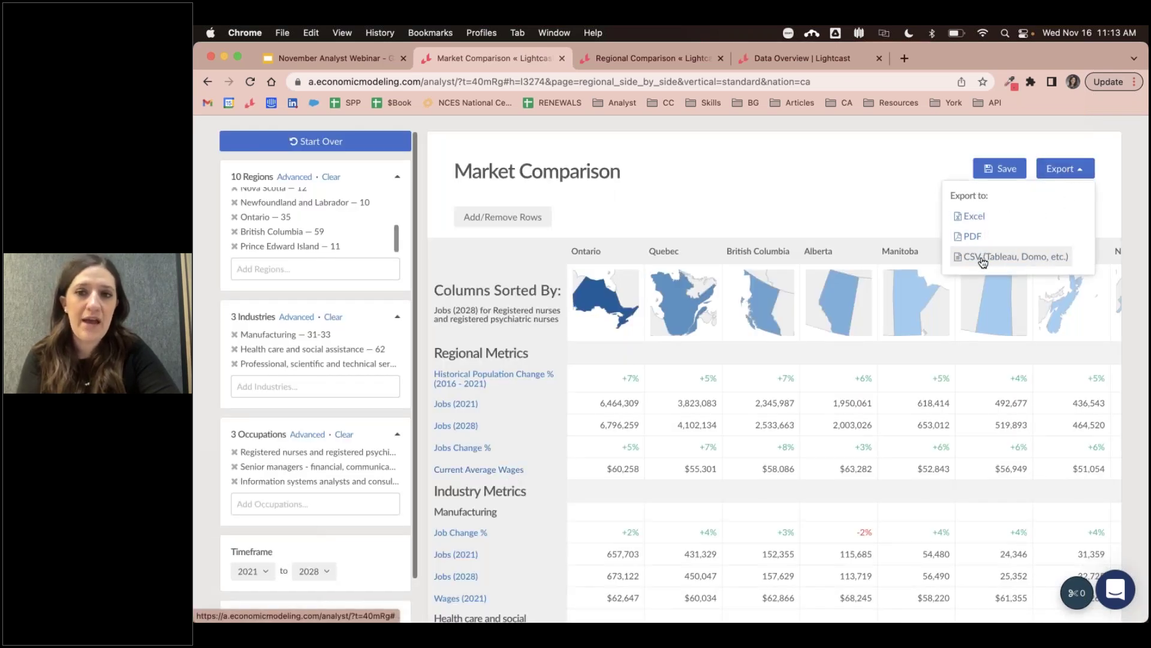
click(890, 230)
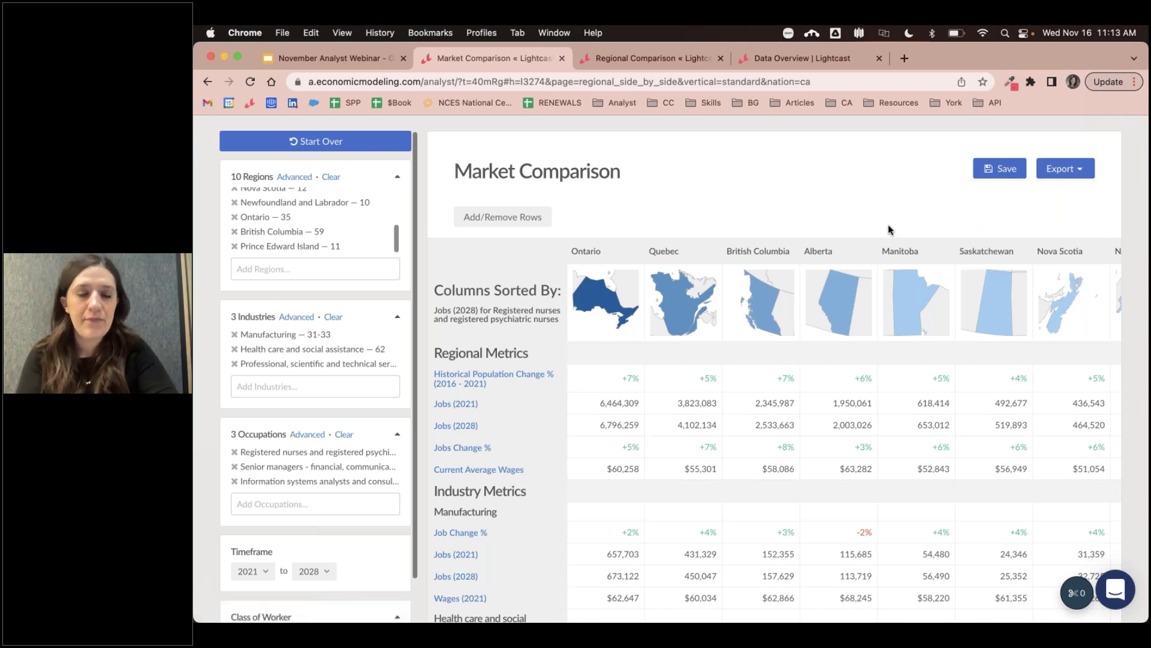
scroll(890, 229, down, 1)
scroll(891, 229, up, 3)
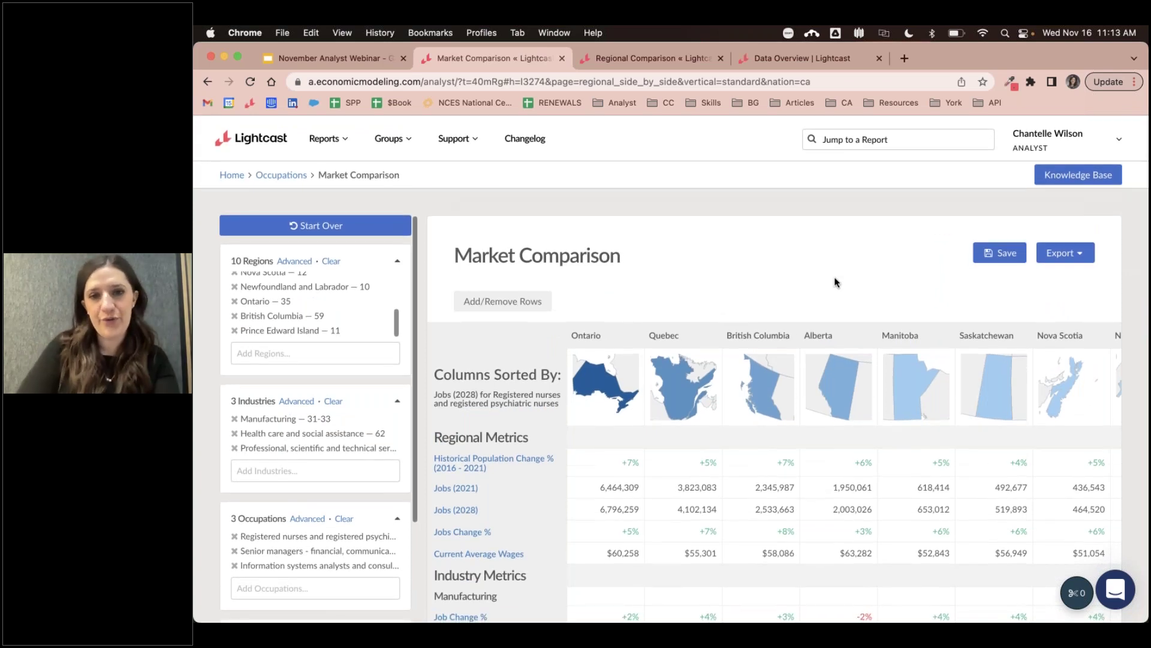
Go to the home page's industry reports and open the Staffing Patterns report for the Canadian data
click(240, 180)
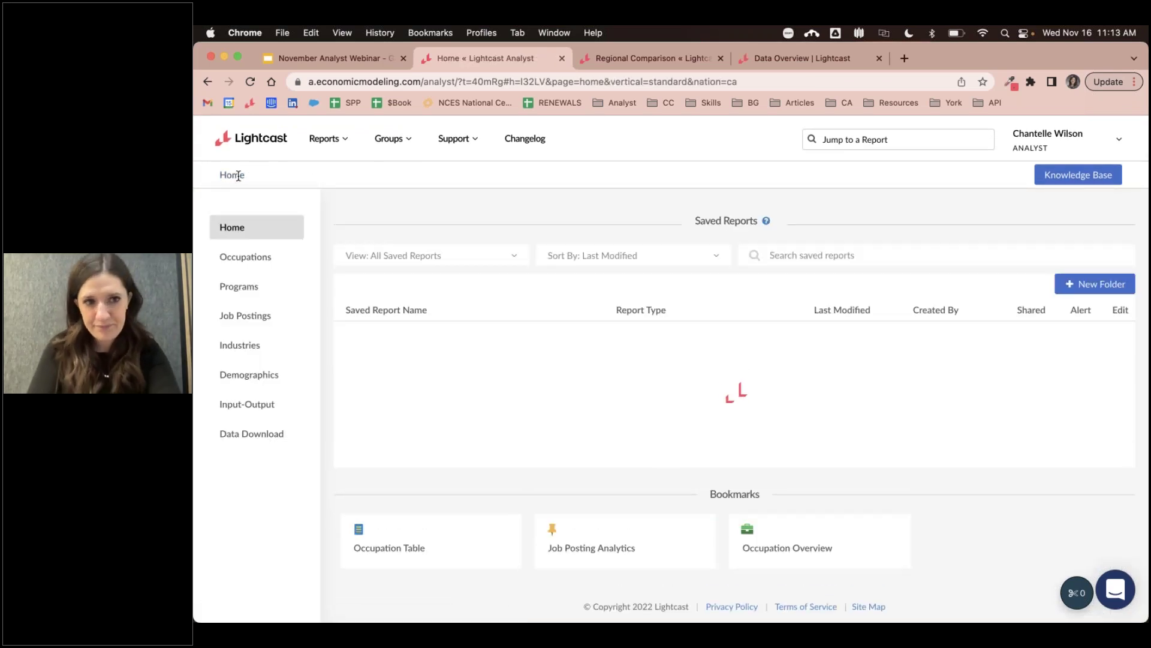
click(275, 349)
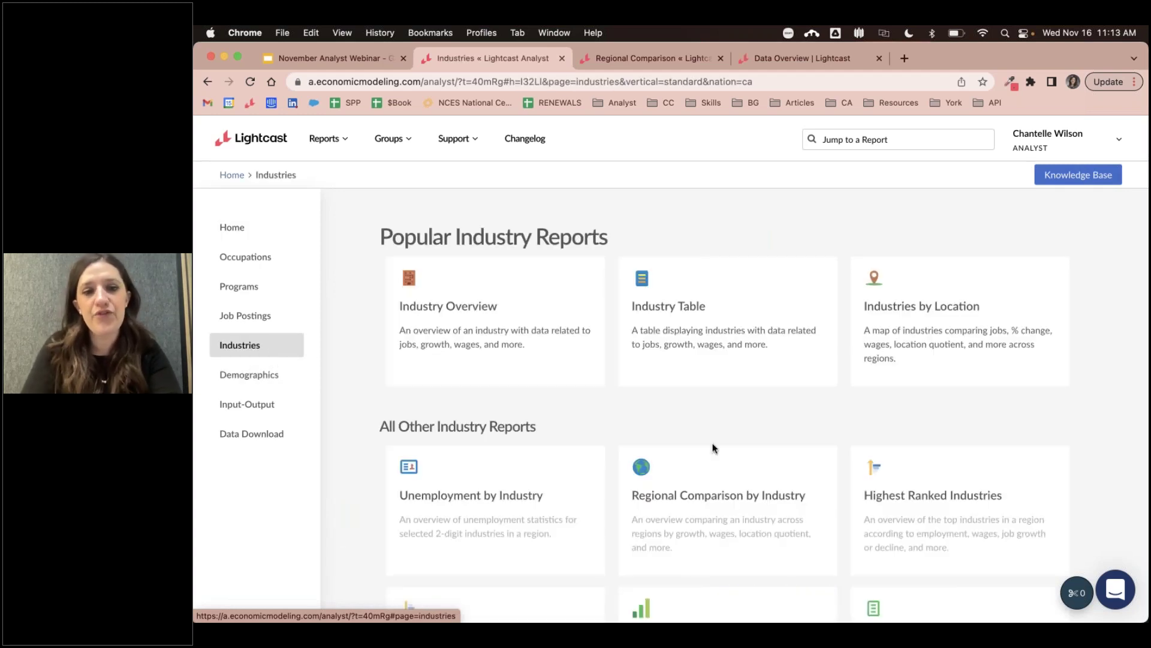
scroll(713, 446, down, 3)
scroll(750, 360, down, 2)
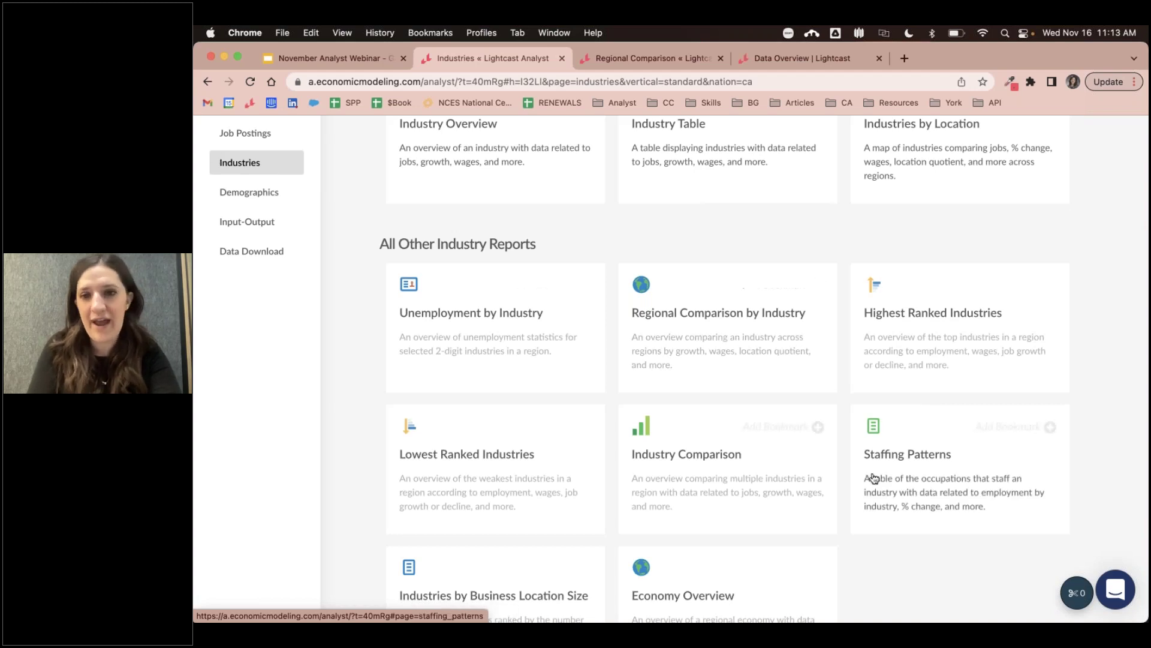
click(906, 465)
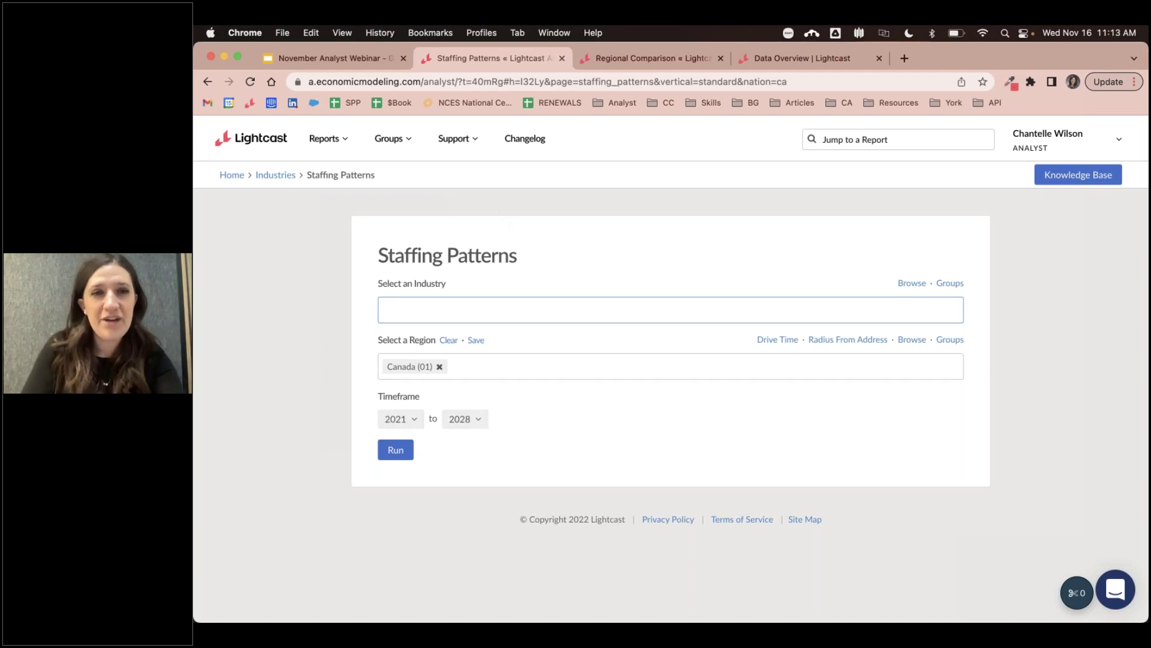
Switch to the US Regional Comparison page and open Staffing Patterns from the US industry reports instead
click(660, 58)
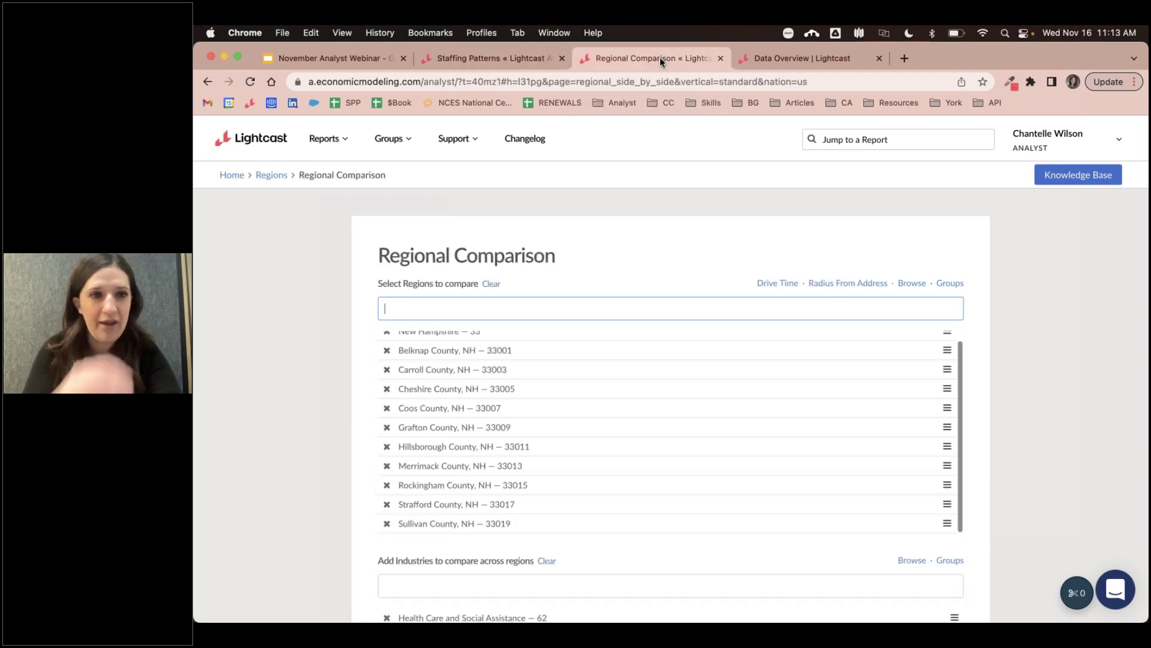
click(232, 175)
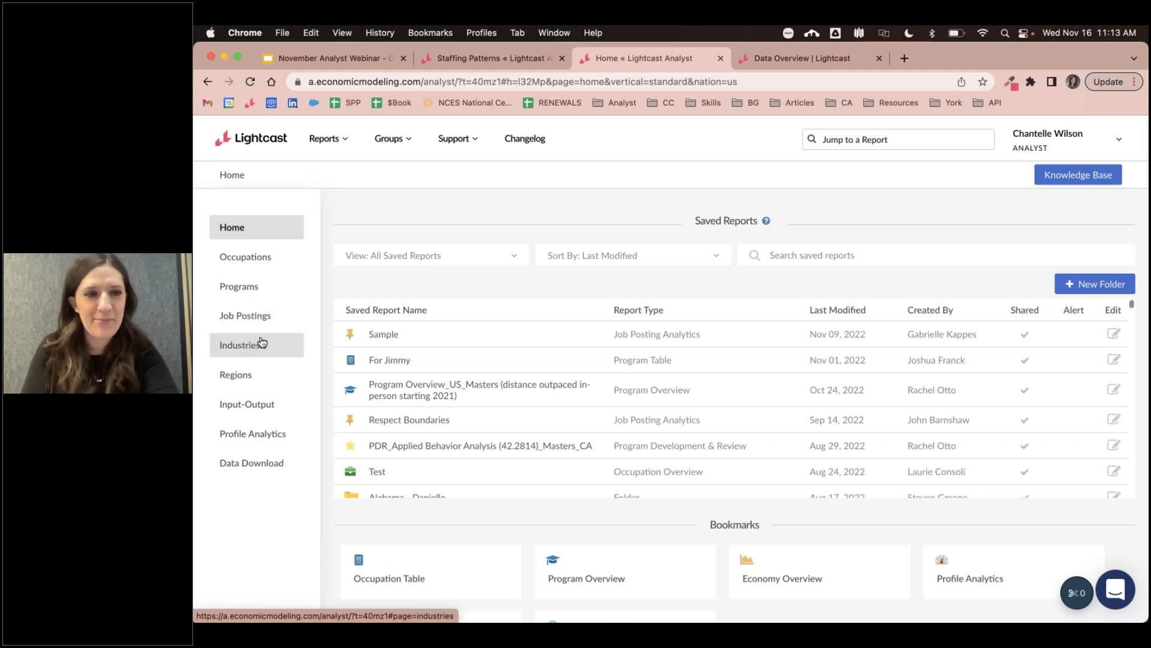
click(261, 342)
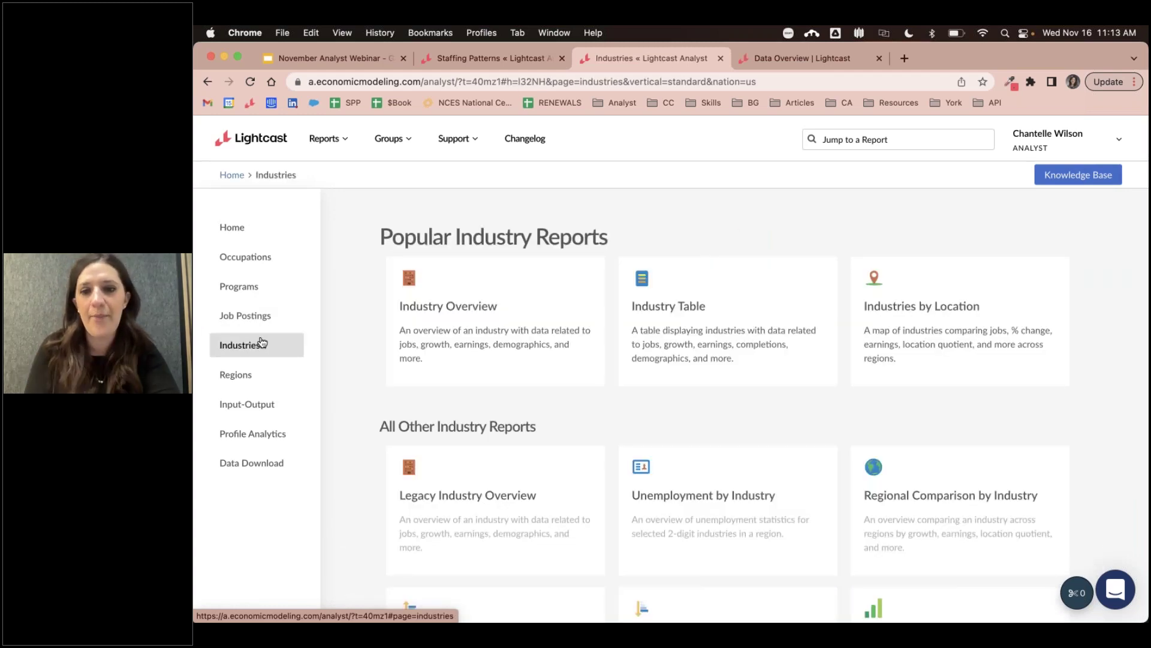
scroll(783, 409, down, 3)
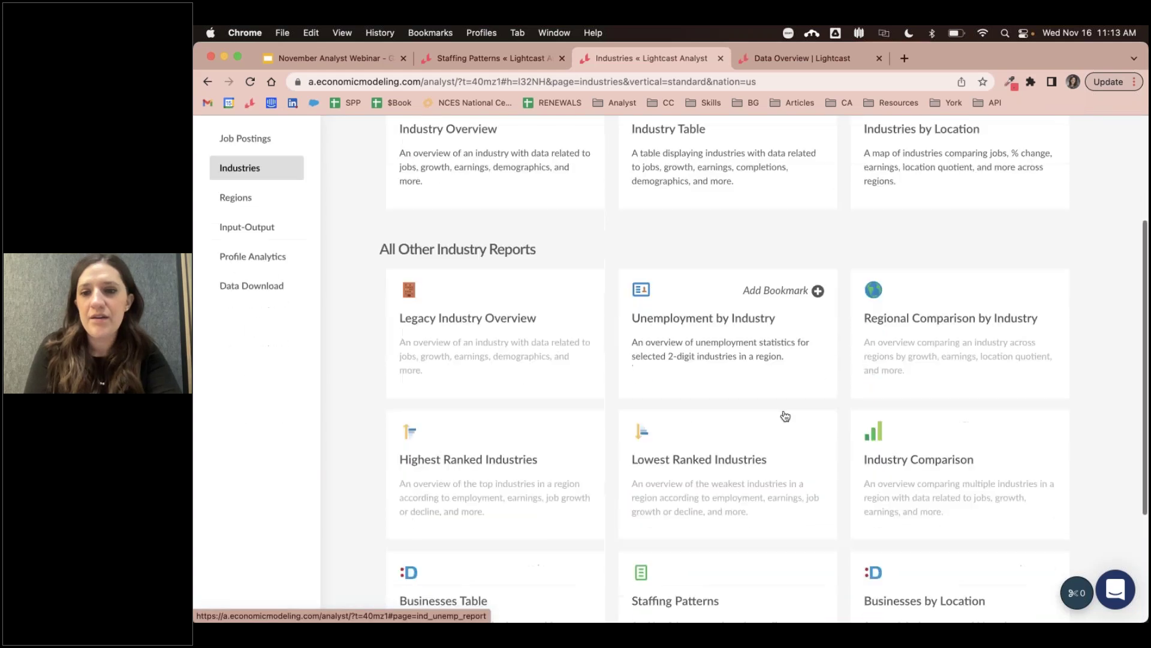
scroll(784, 412, down, 3)
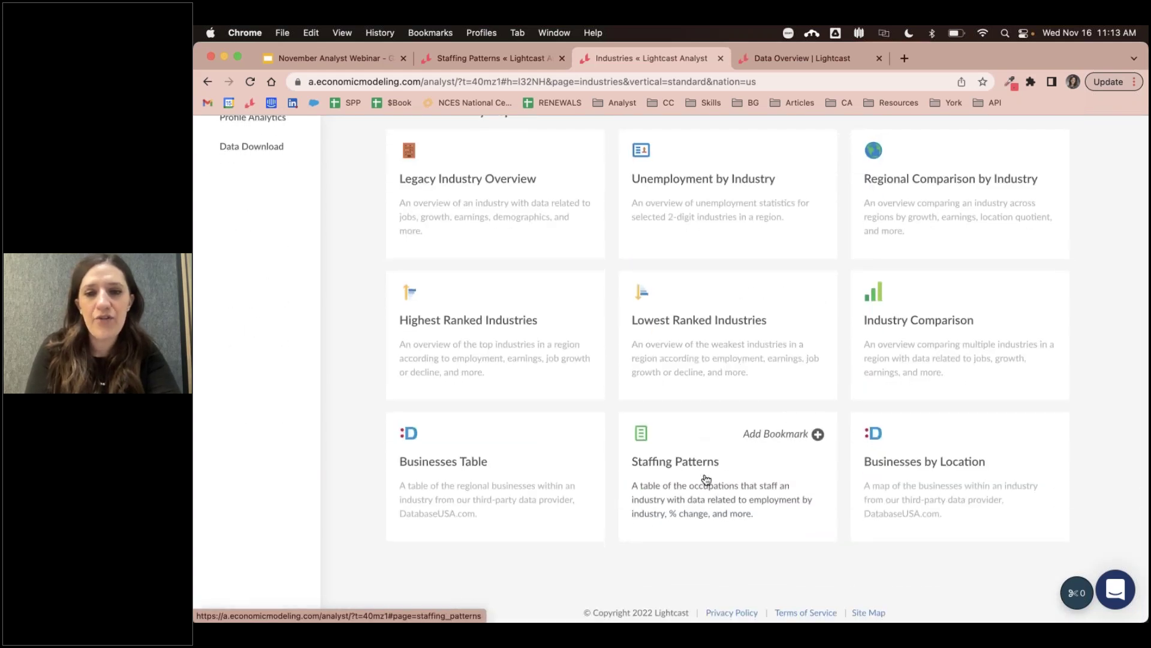
click(724, 482)
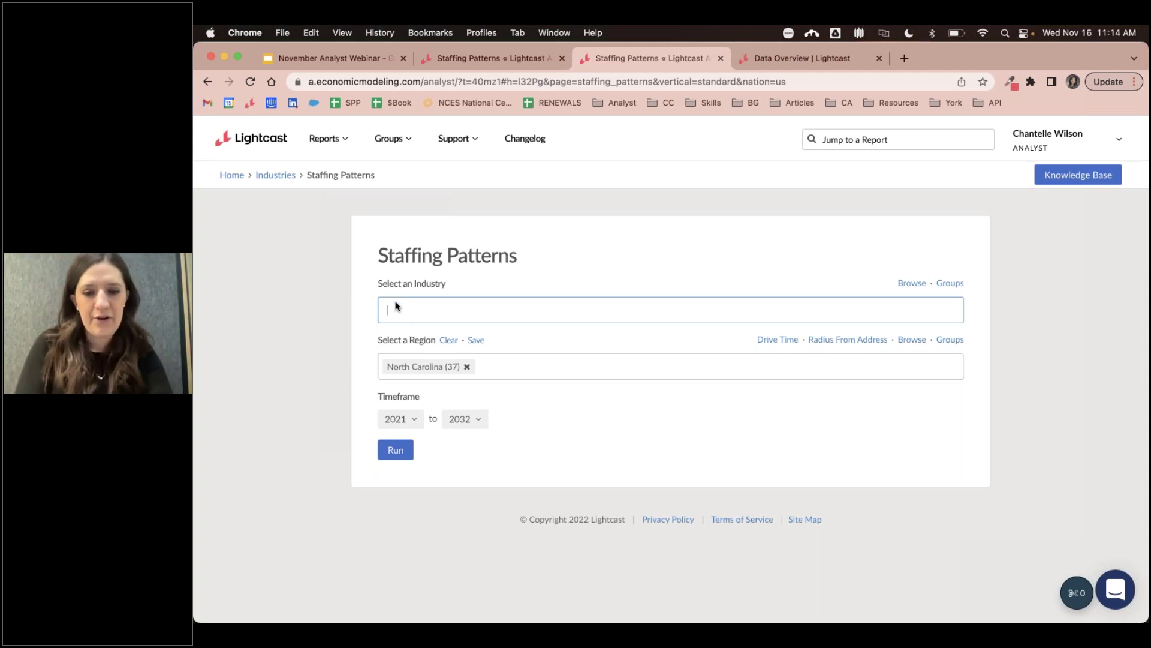
Set the industry to Hospitals (622), keep the 2021 to 2032 timeframe, and run the Staffing Patterns report
text(Hos)
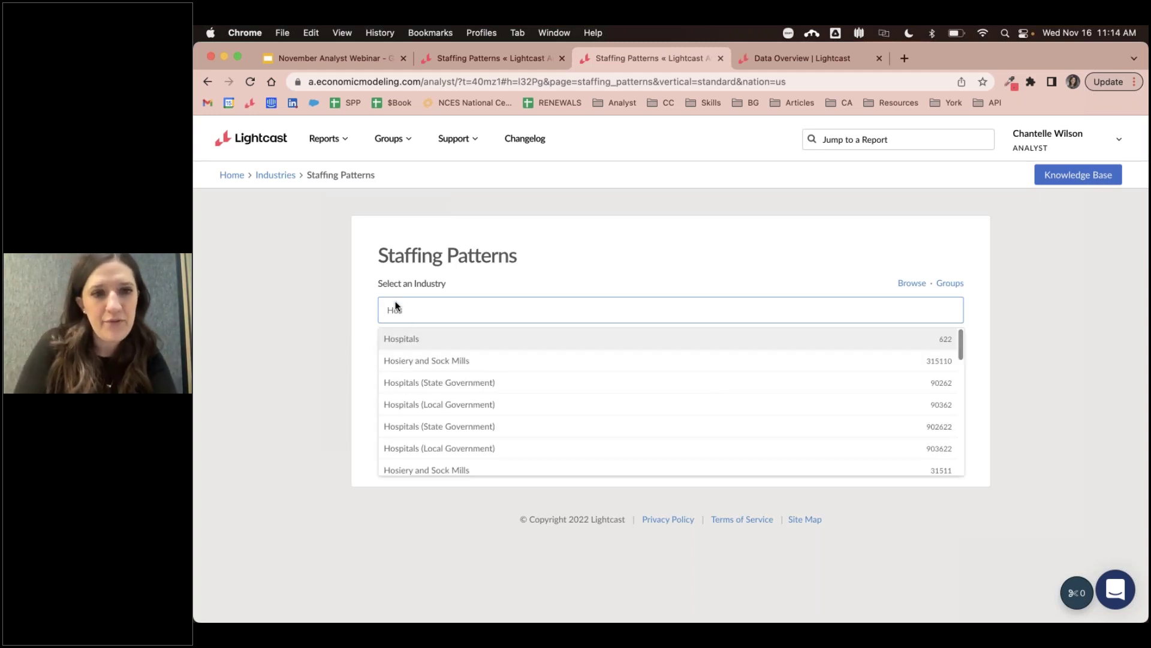
click(430, 342)
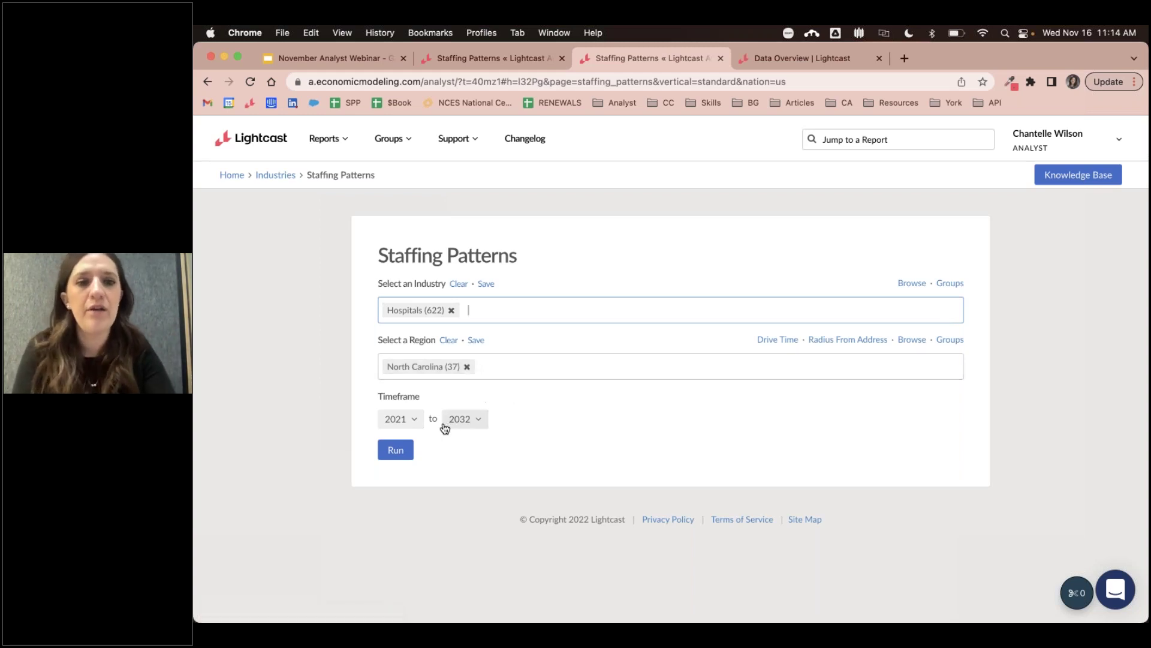
click(421, 421)
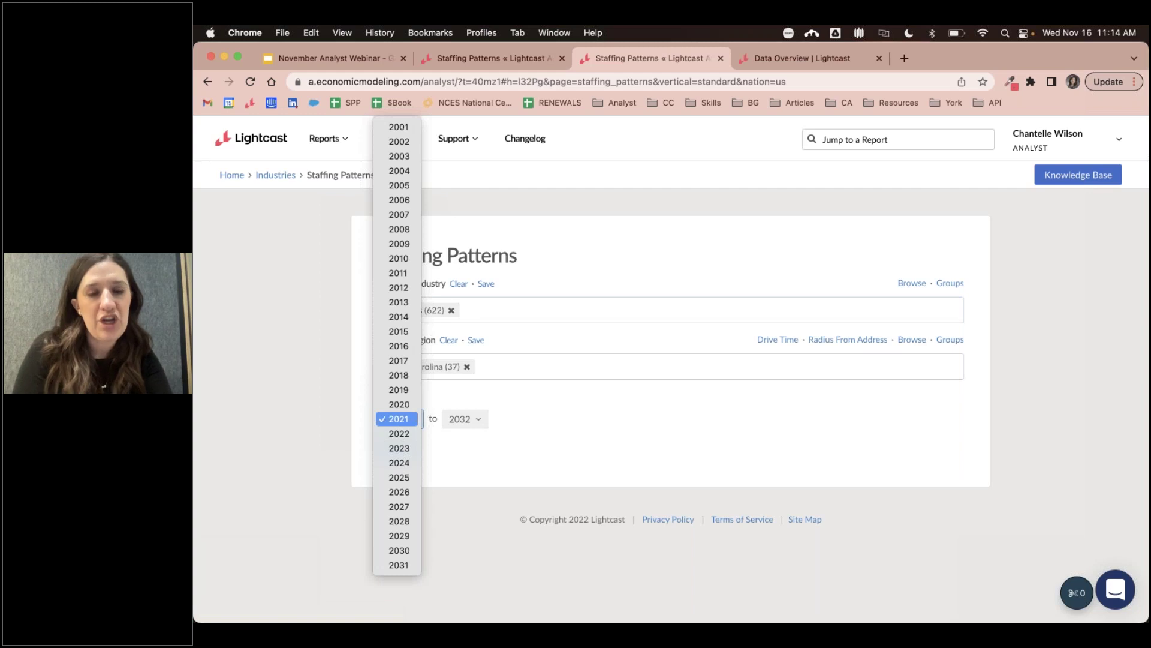
click(477, 420)
click(478, 420)
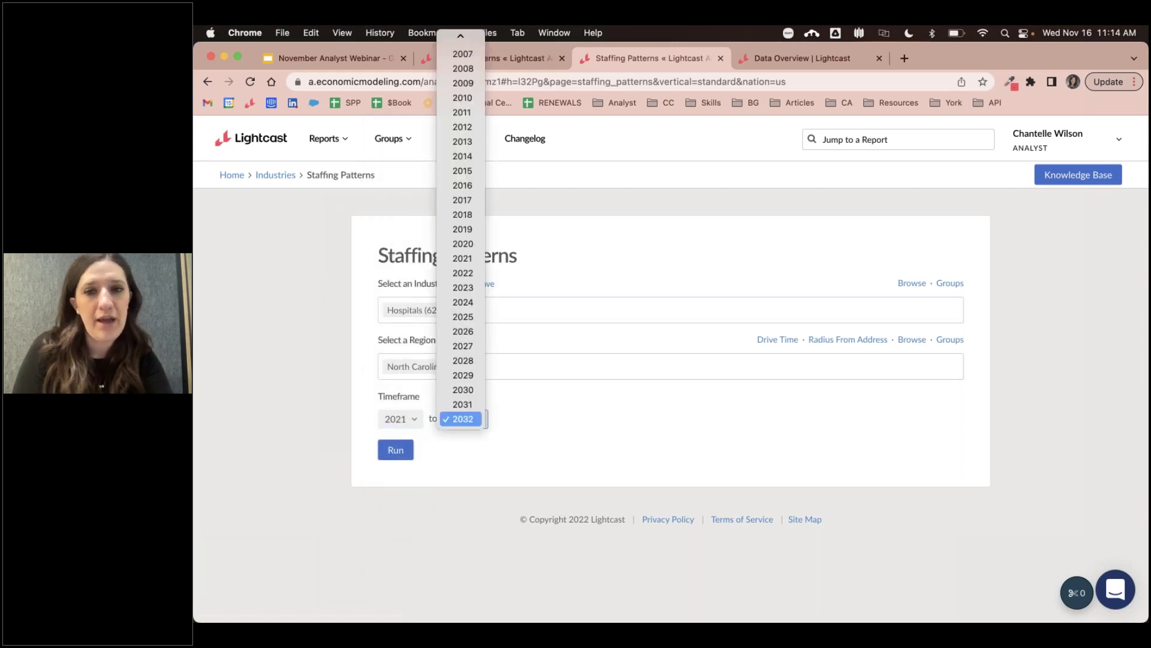
click(463, 419)
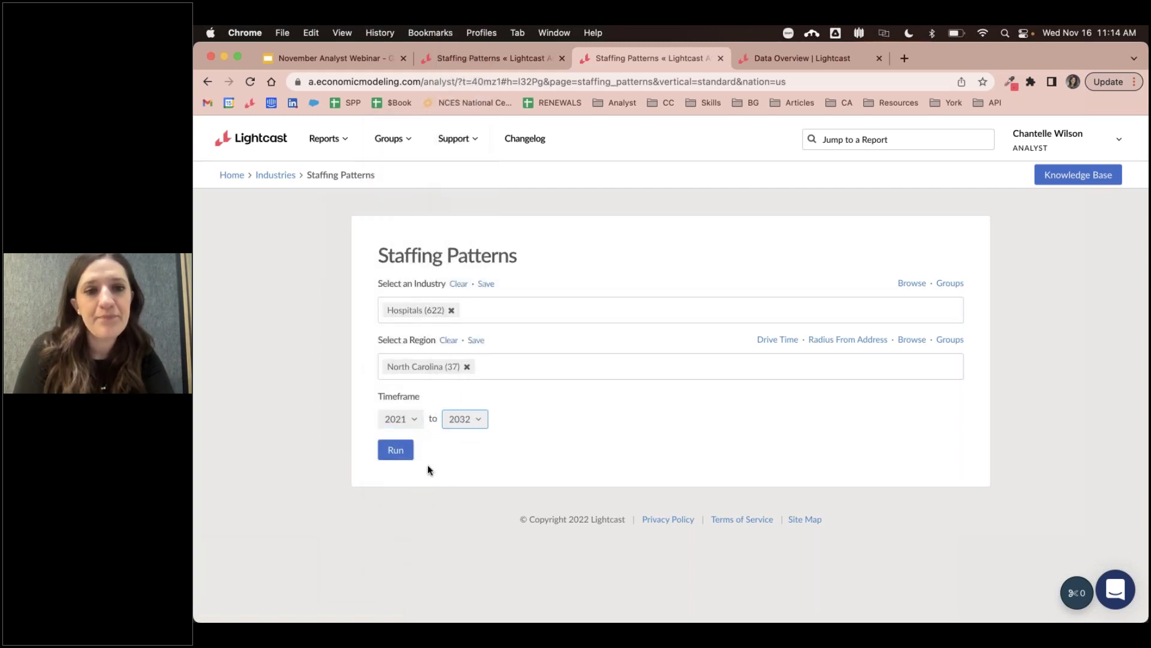
click(397, 451)
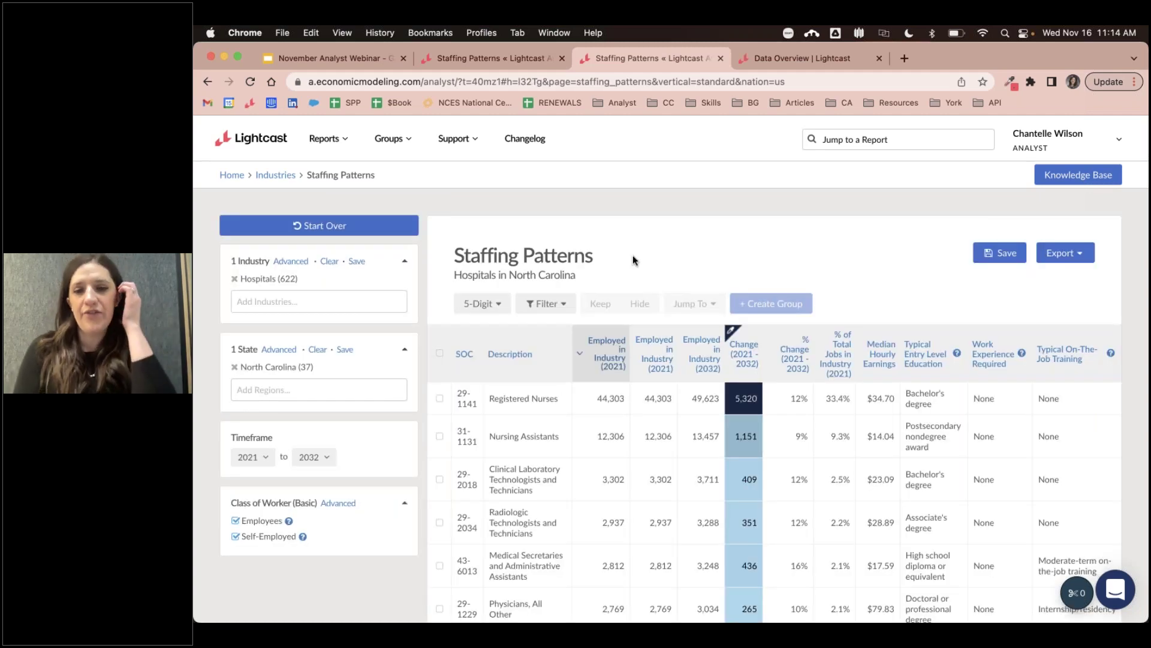
Remove the color shading from Change (2021 - 2032), then sort and shade the table by % of Total Jobs in Industry (2021)
scroll(633, 260, down, 2)
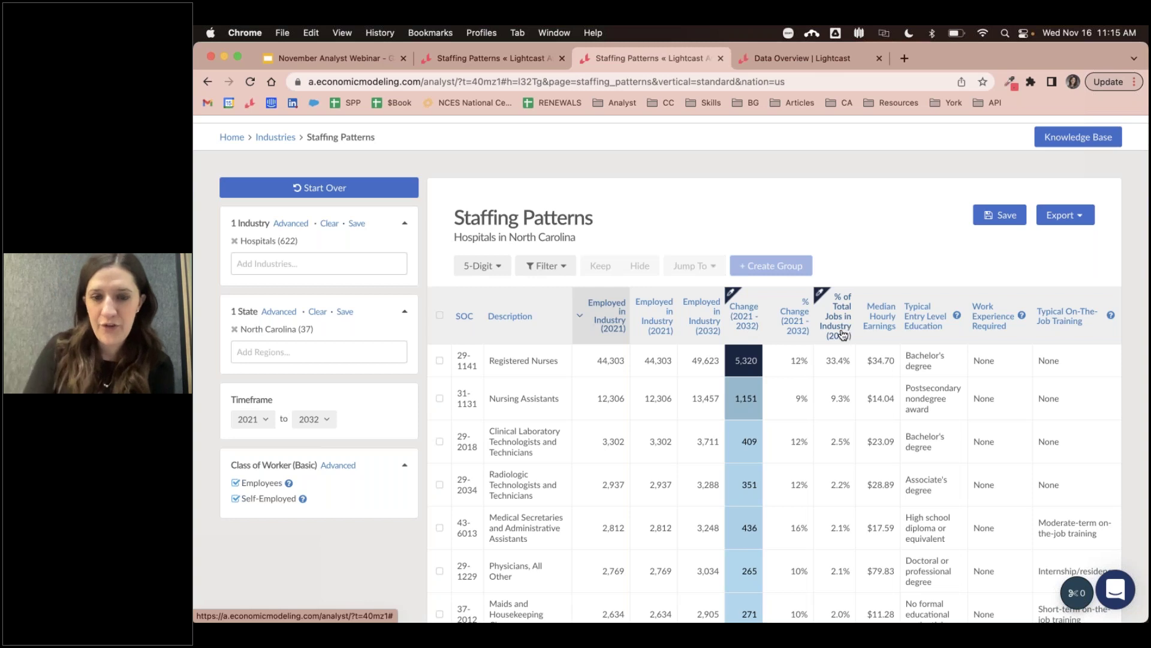
click(744, 319)
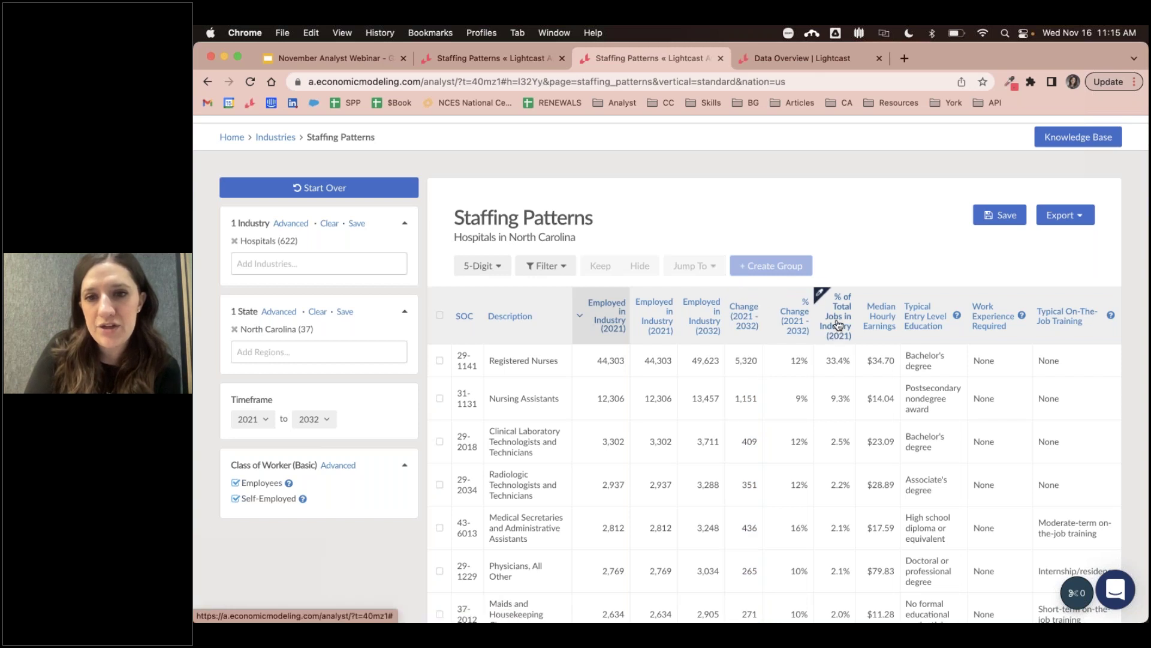
click(838, 325)
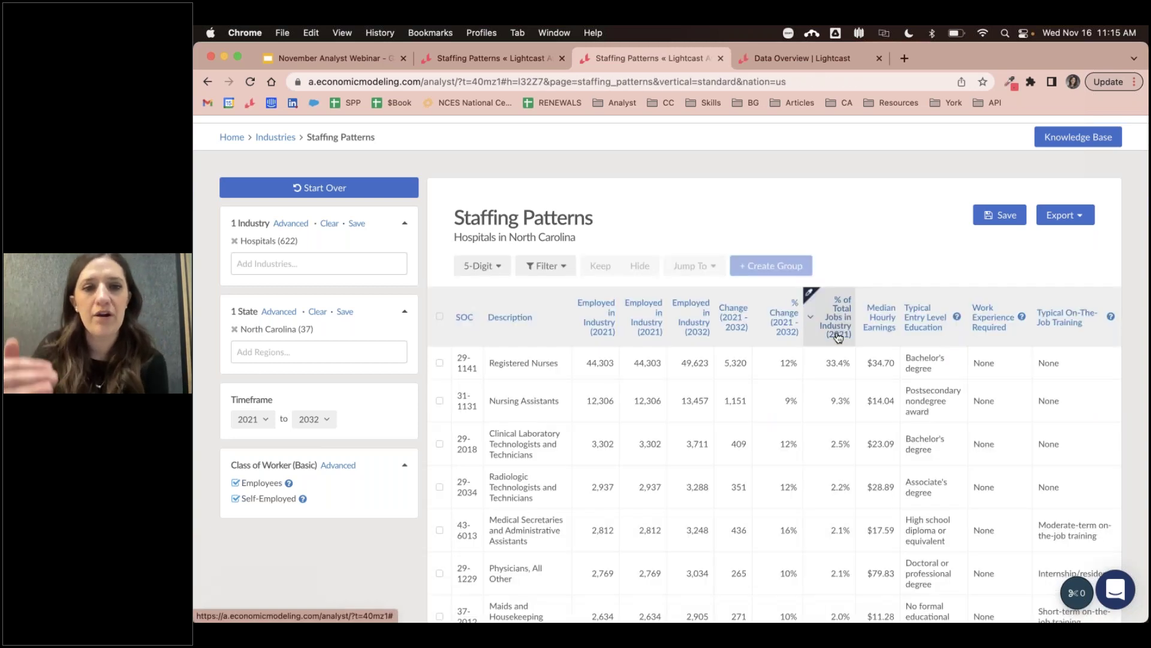
click(811, 295)
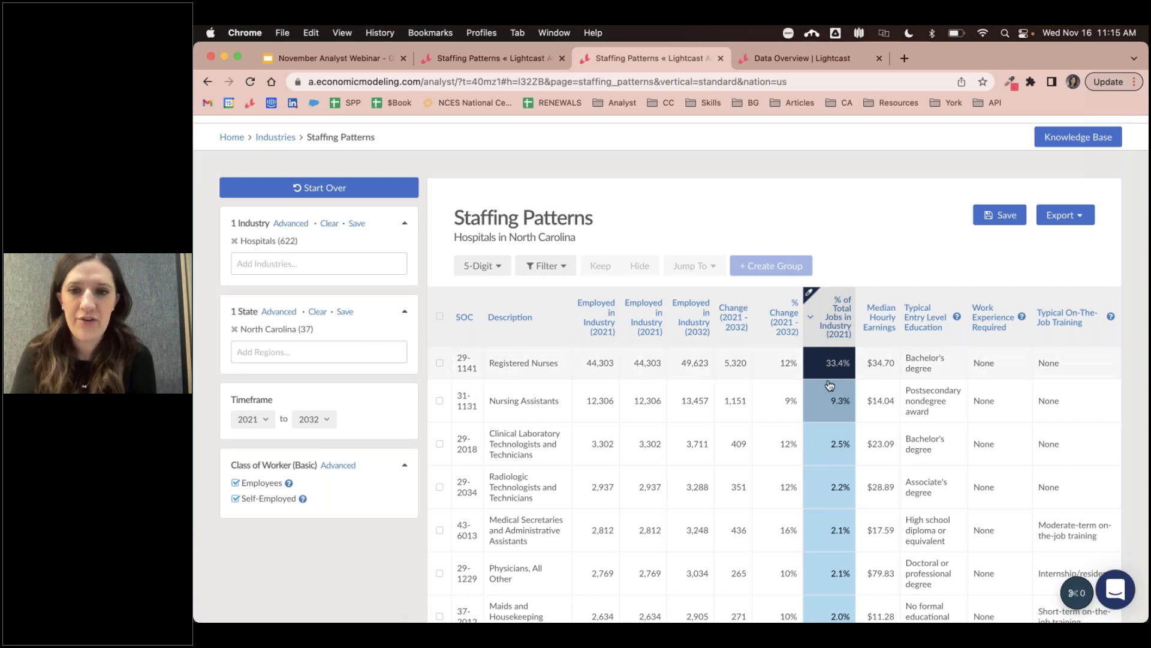
Filter the occupations table to rows with Change (2021 - 2032) greater than or equal to 200
scroll(798, 384, down, 4)
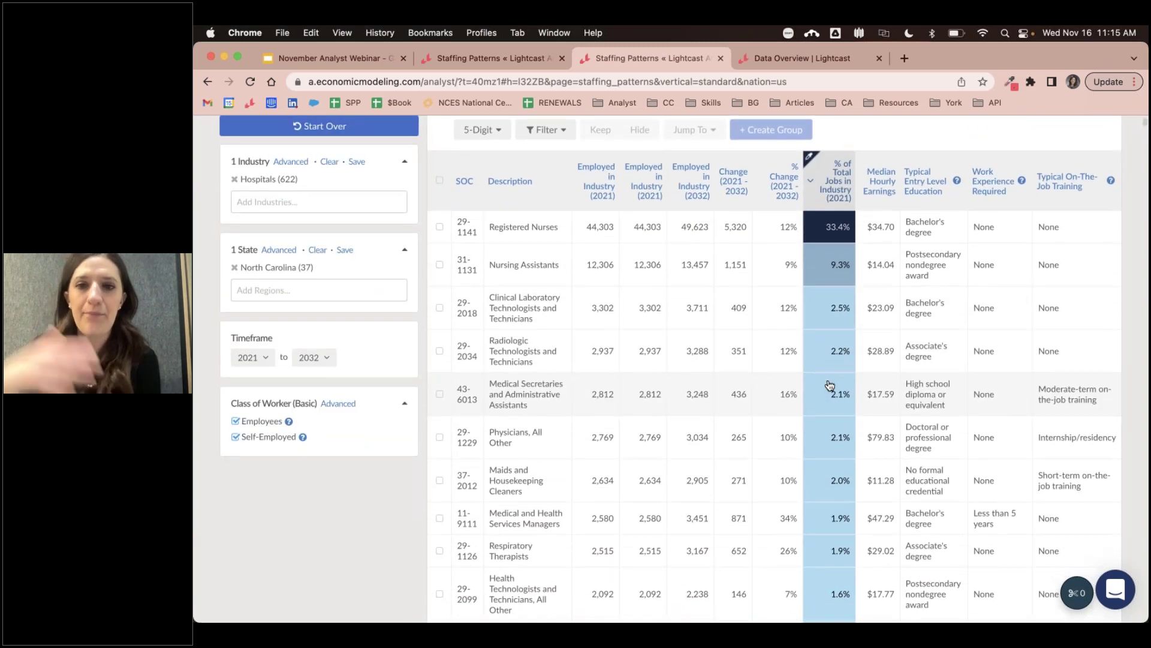
scroll(830, 385, down, 8)
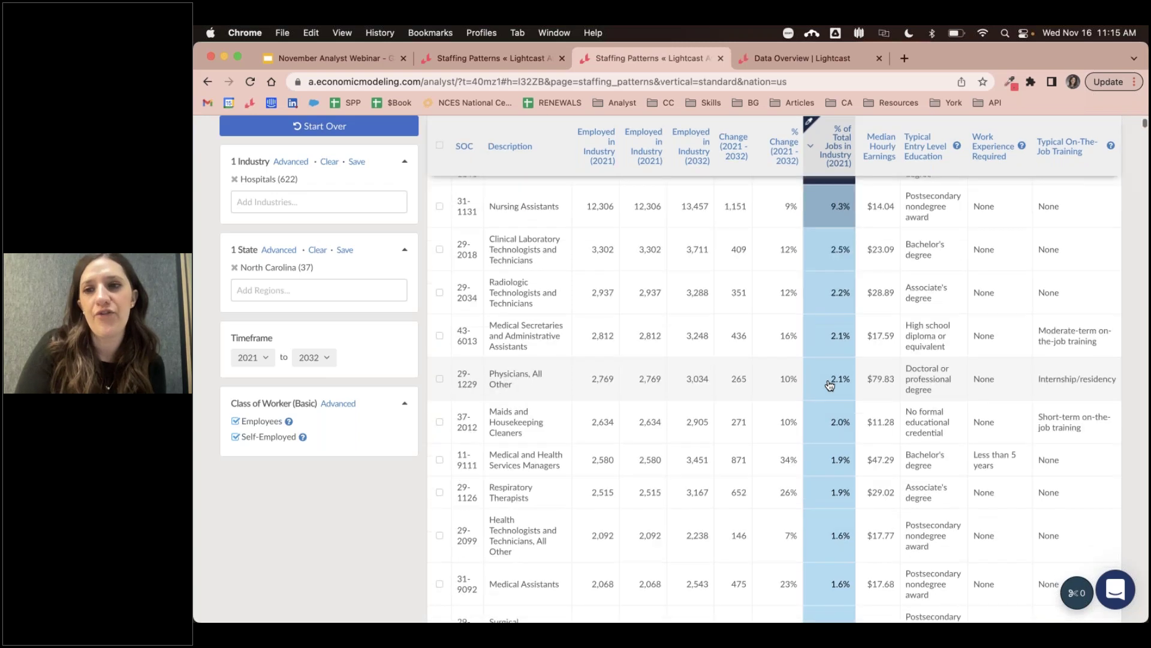
scroll(830, 385, up, 12)
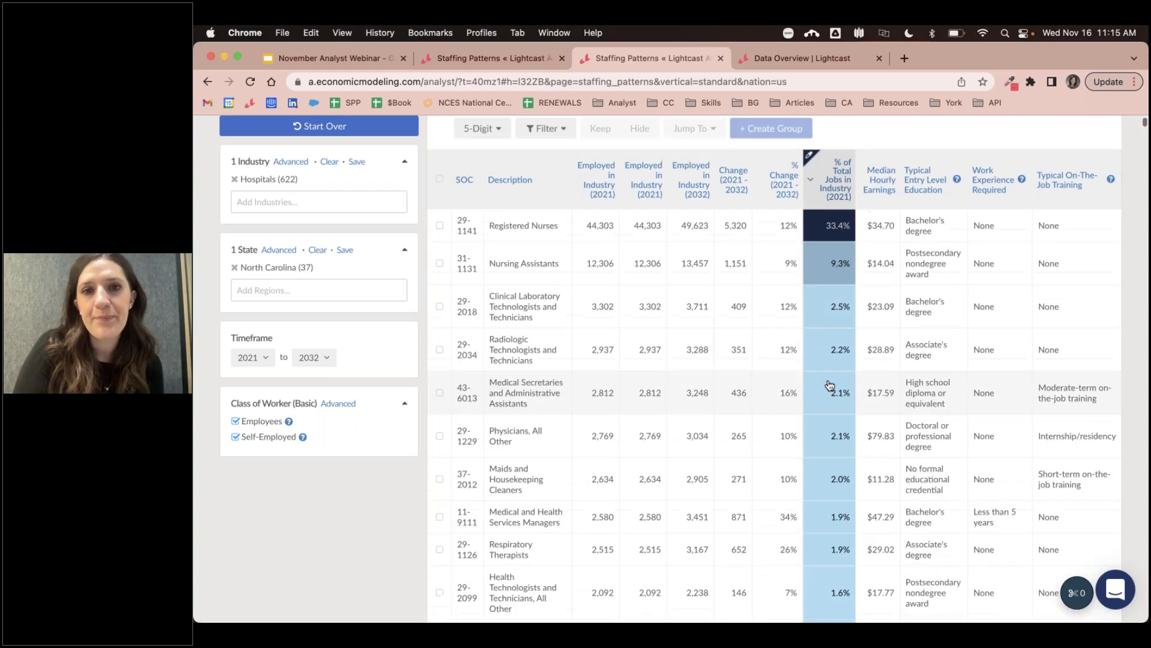
scroll(830, 385, down, 2)
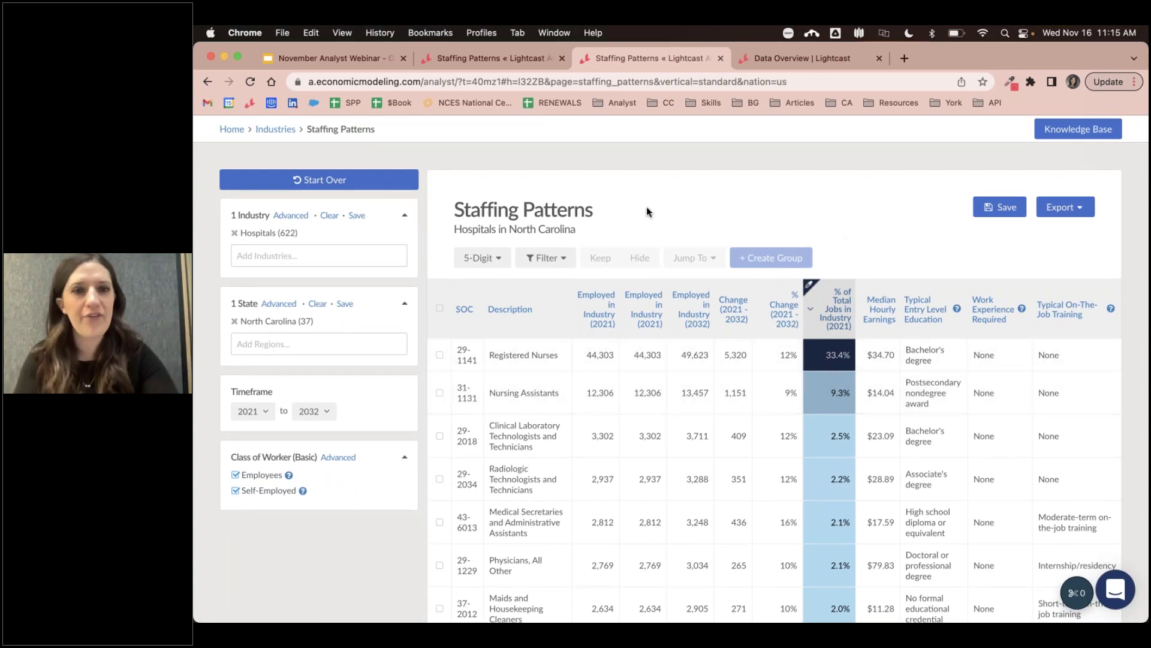
click(561, 259)
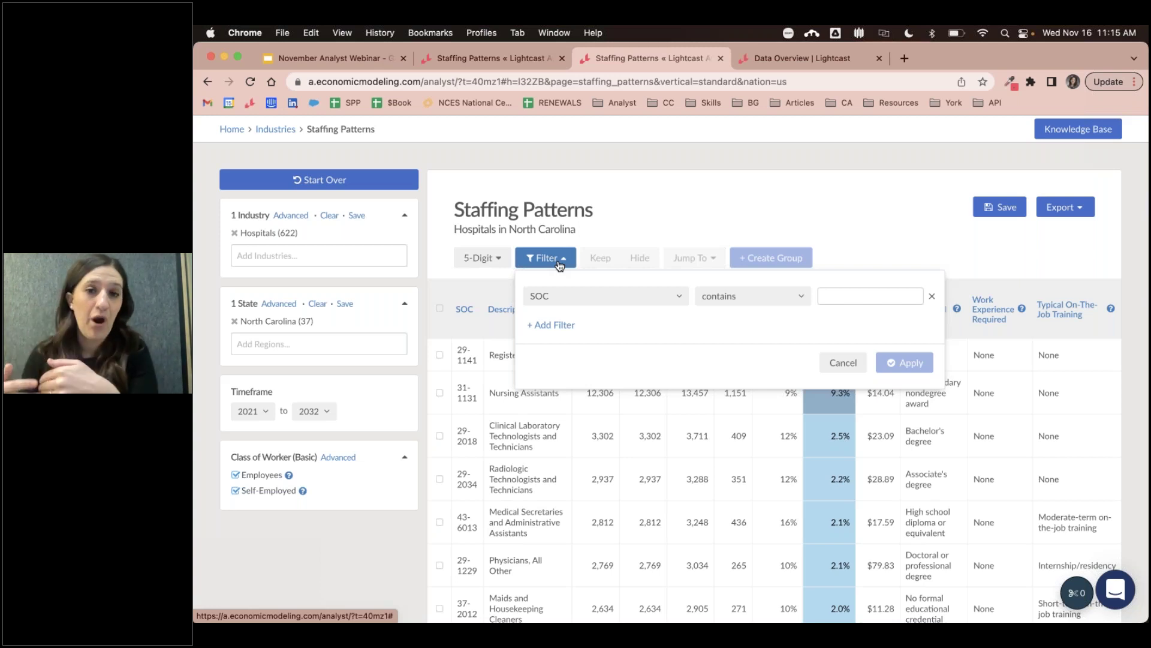
click(680, 297)
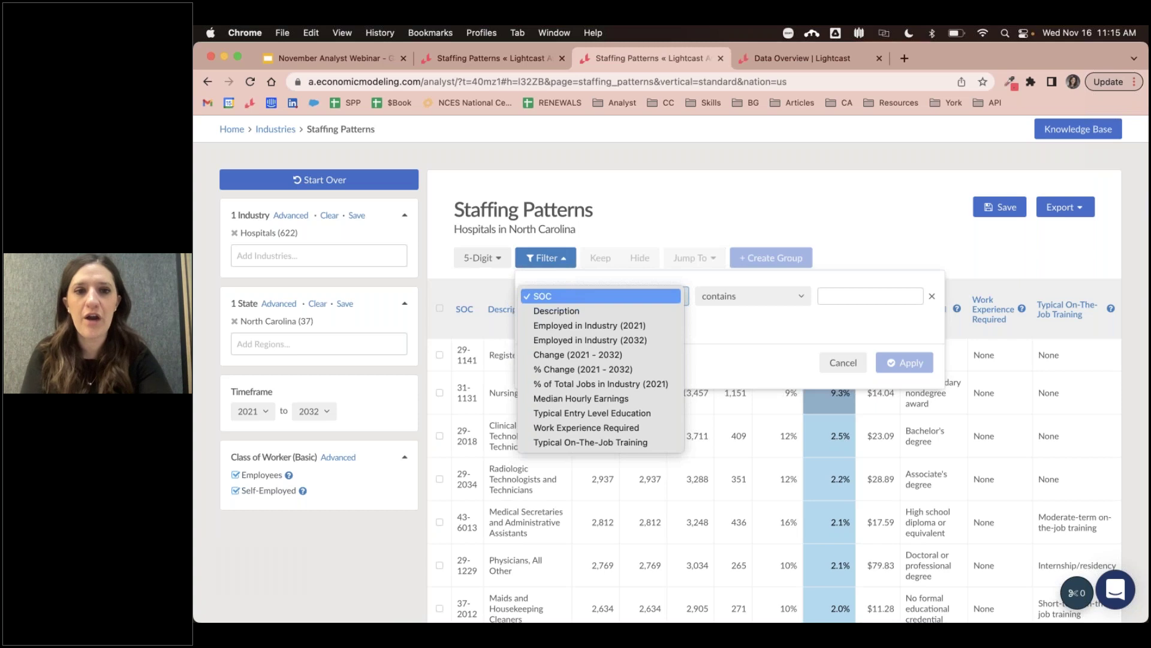
click(675, 359)
click(790, 301)
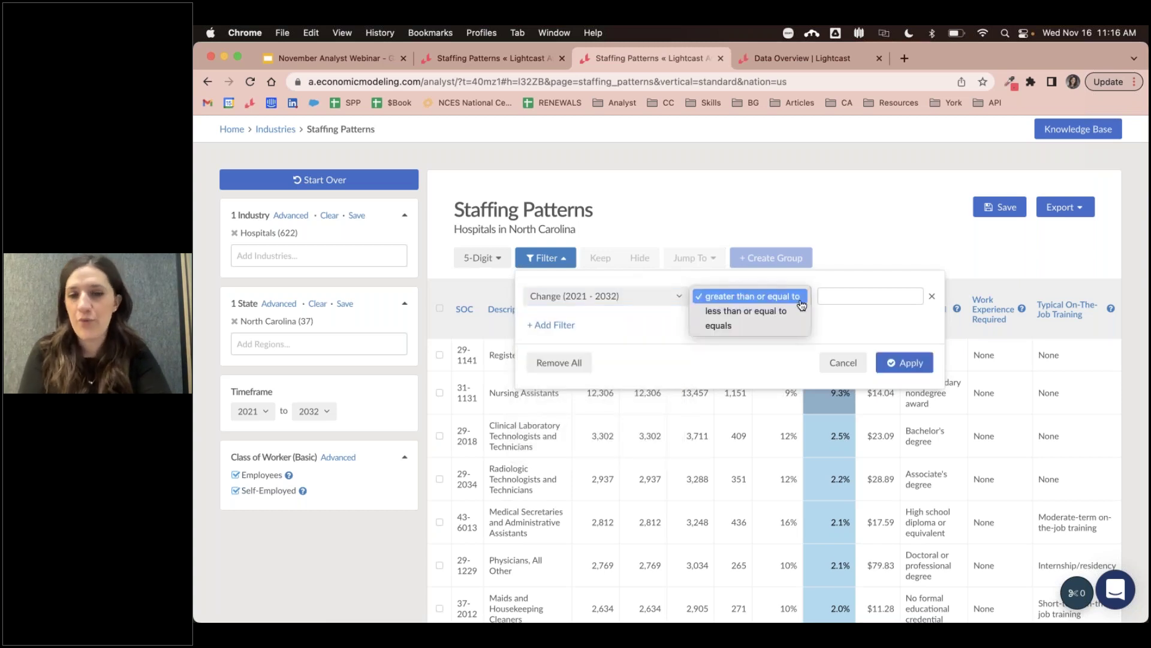
click(801, 300)
click(828, 298)
text(200)
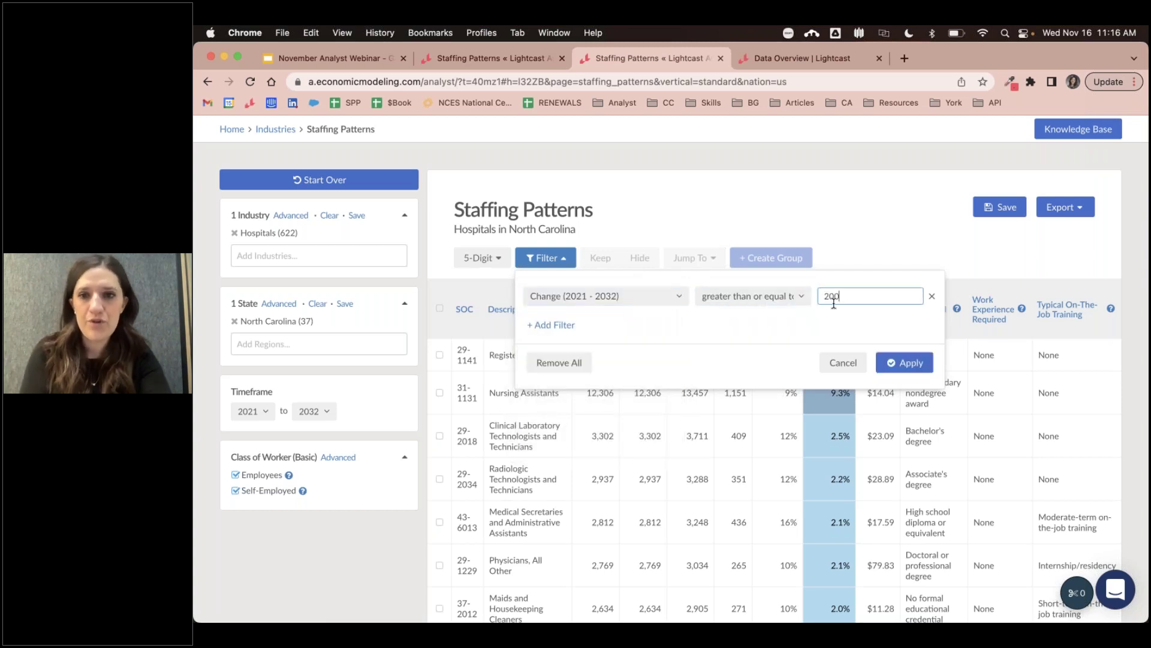
click(905, 362)
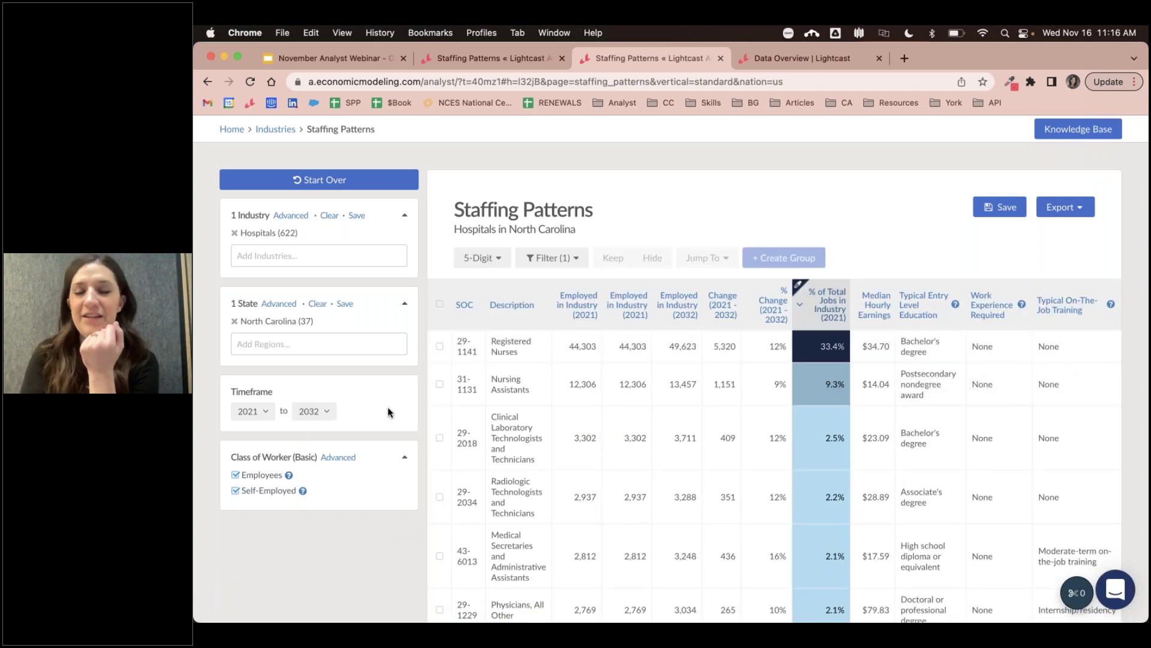
Examine the filtered hospital occupations, comparing their share of industry jobs, employment and typical entry-level education
scroll(820, 393, down, 1)
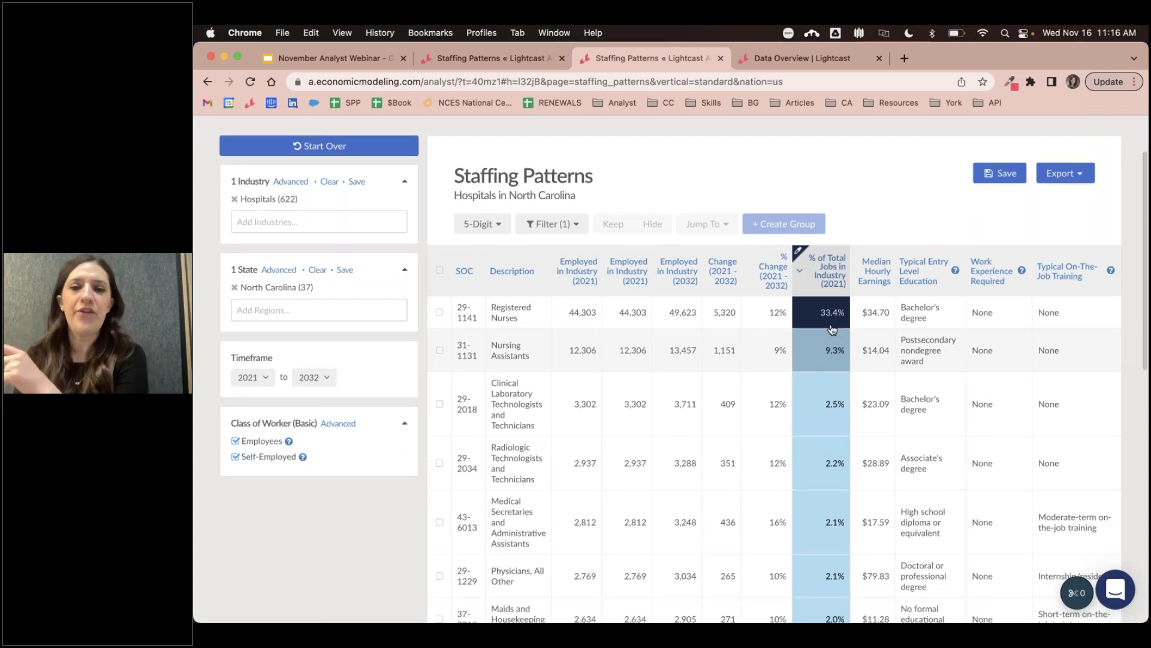
scroll(834, 330, down, 2)
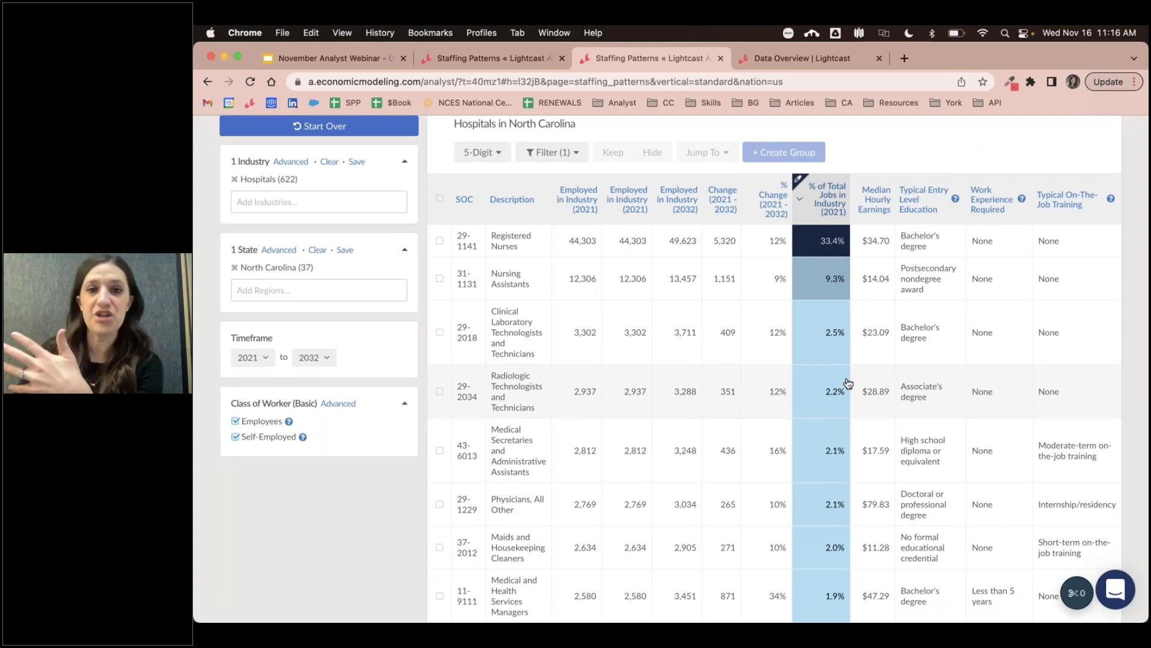
scroll(848, 383, up, 2)
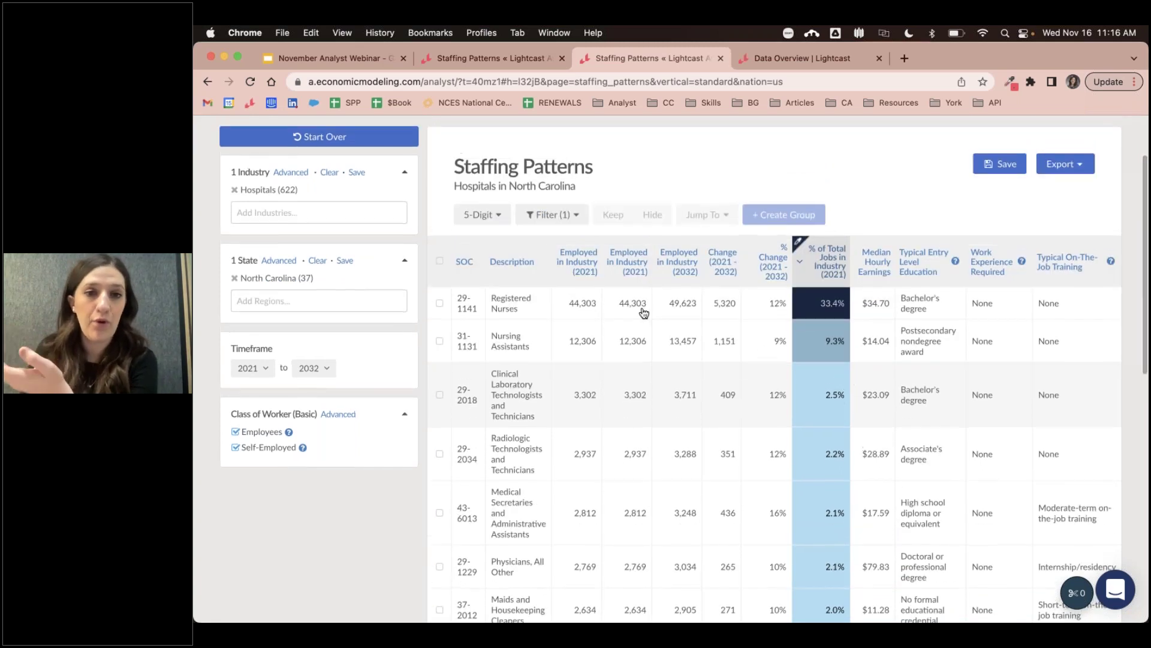
Add a second AND filter setting a minimum Median Hourly Earnings for the hospital occupations, and apply it
click(575, 217)
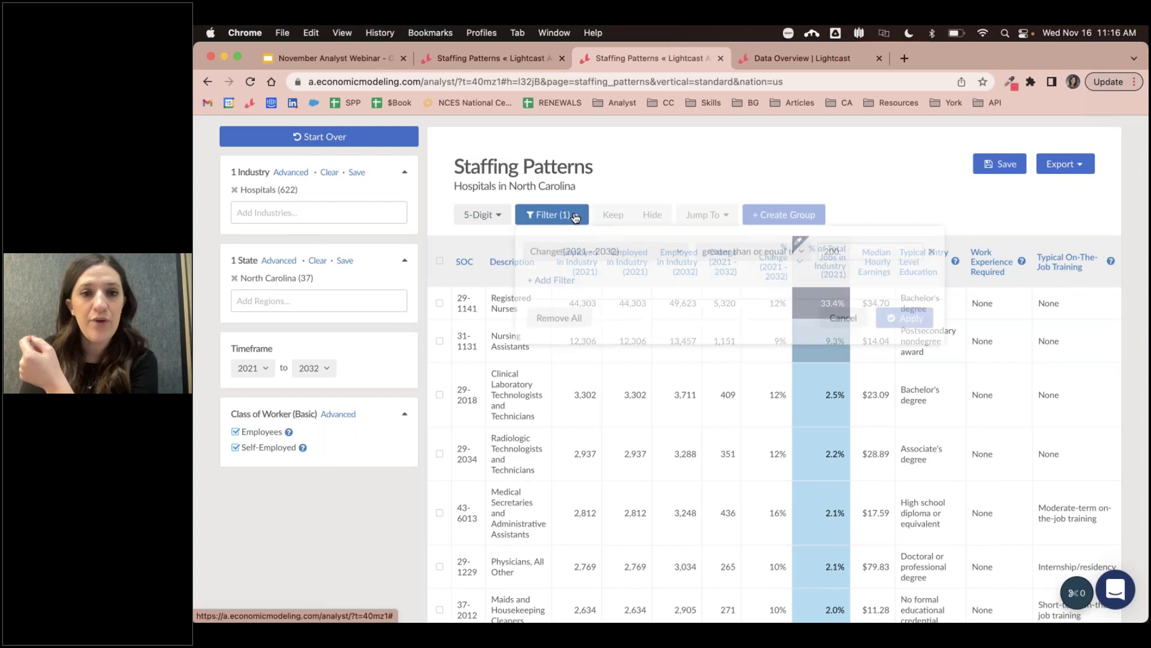
click(566, 280)
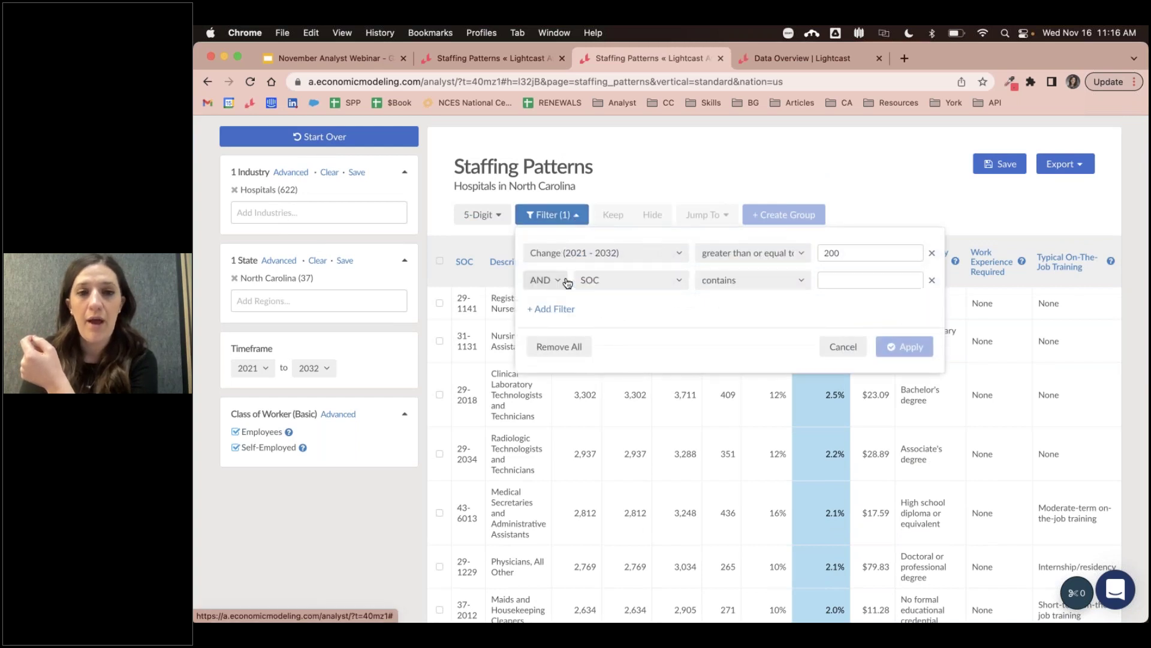
click(679, 287)
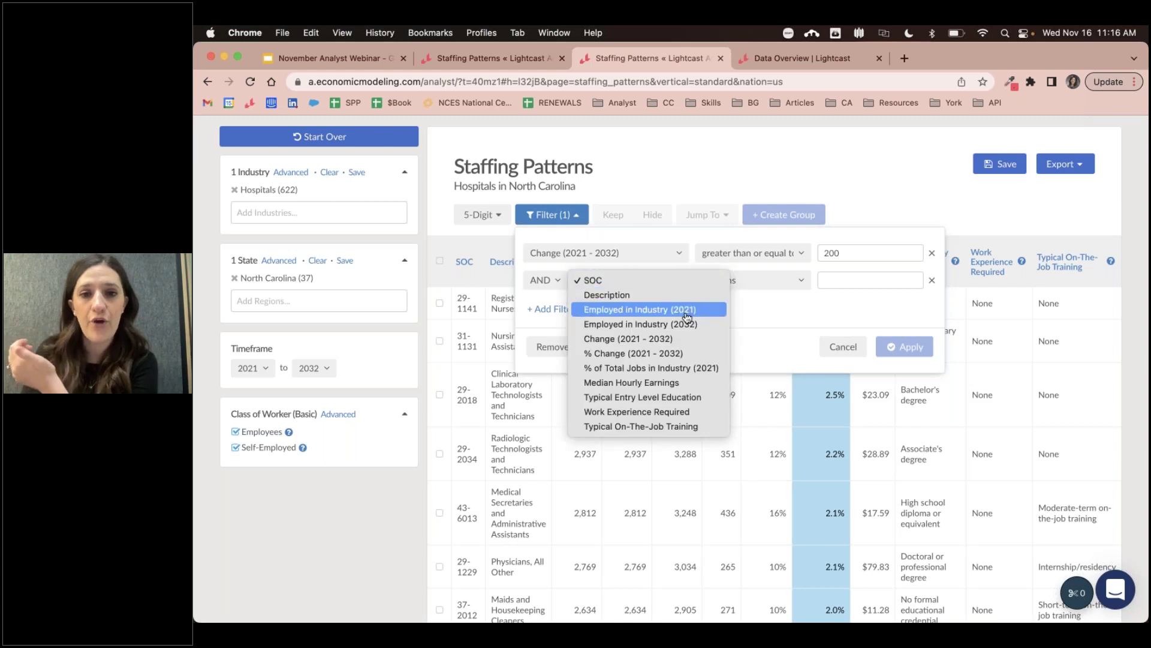
click(694, 386)
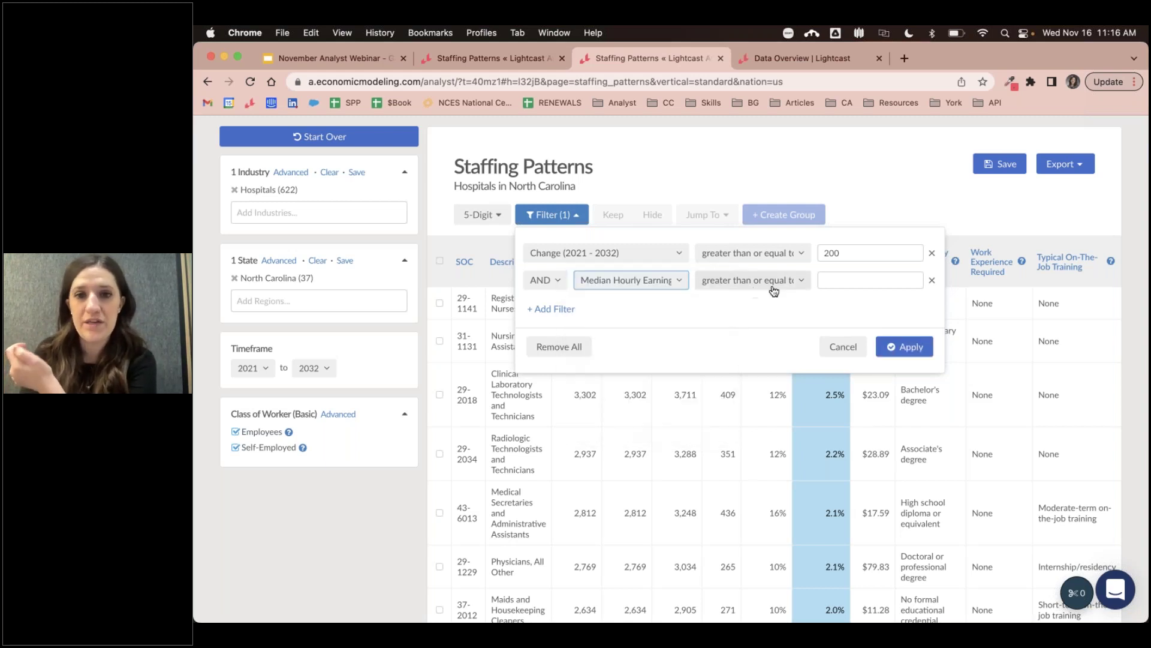
click(839, 280)
text(15)
click(907, 348)
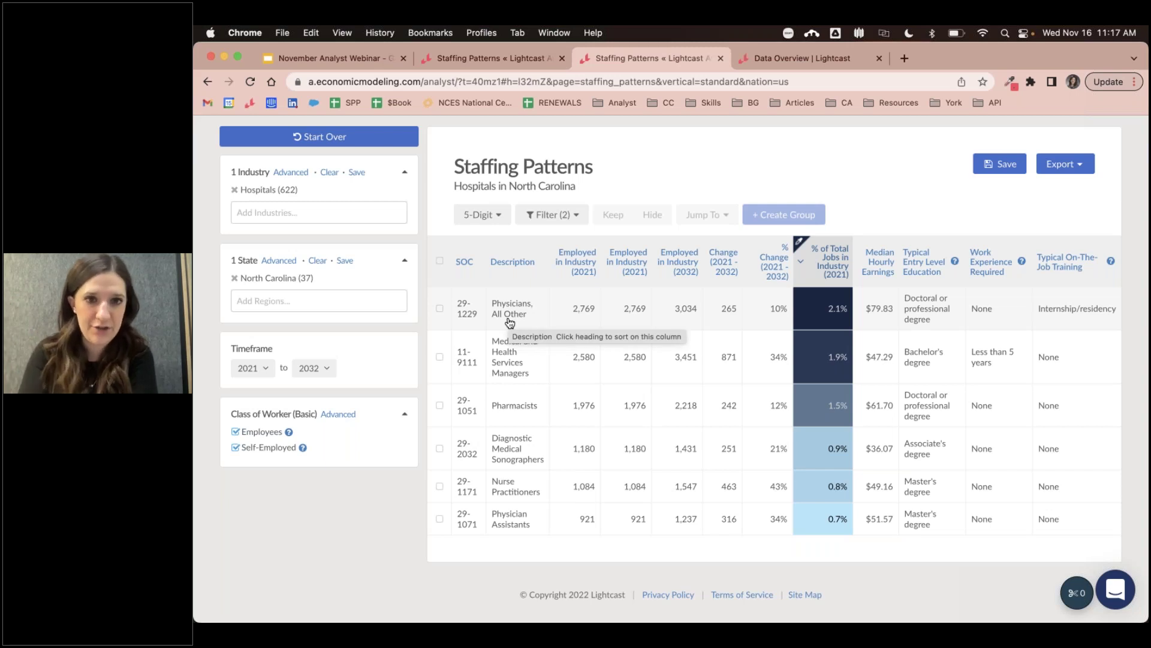
Select the Physicians, All Other occupation and jump to its Occupation Overview report
click(440, 309)
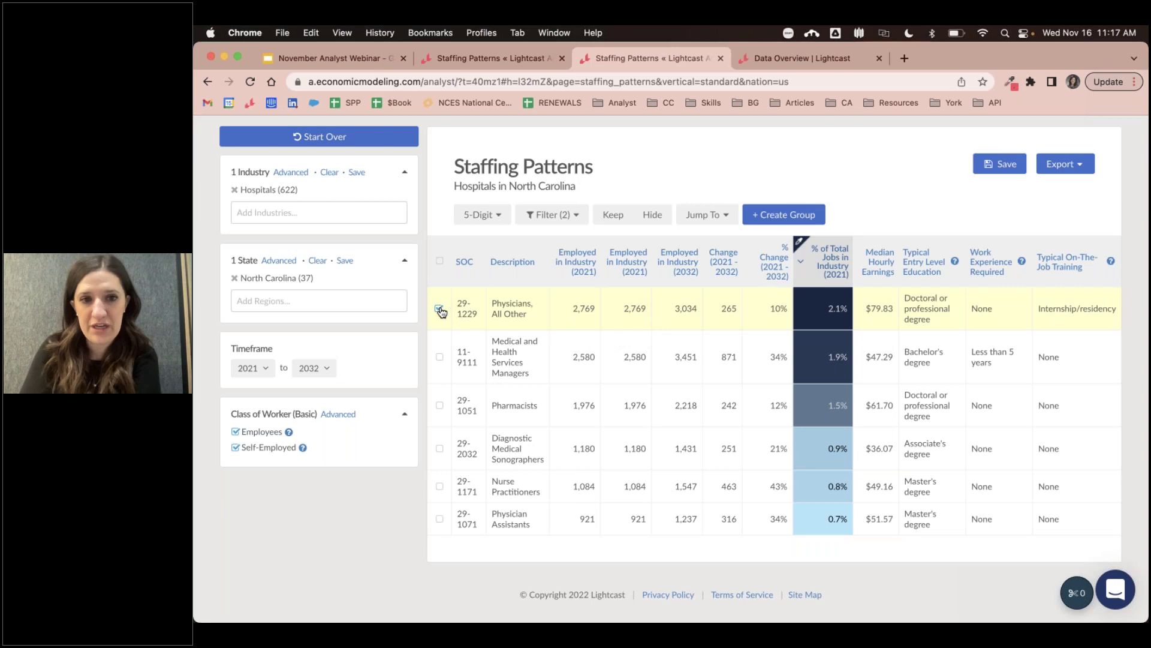
click(730, 216)
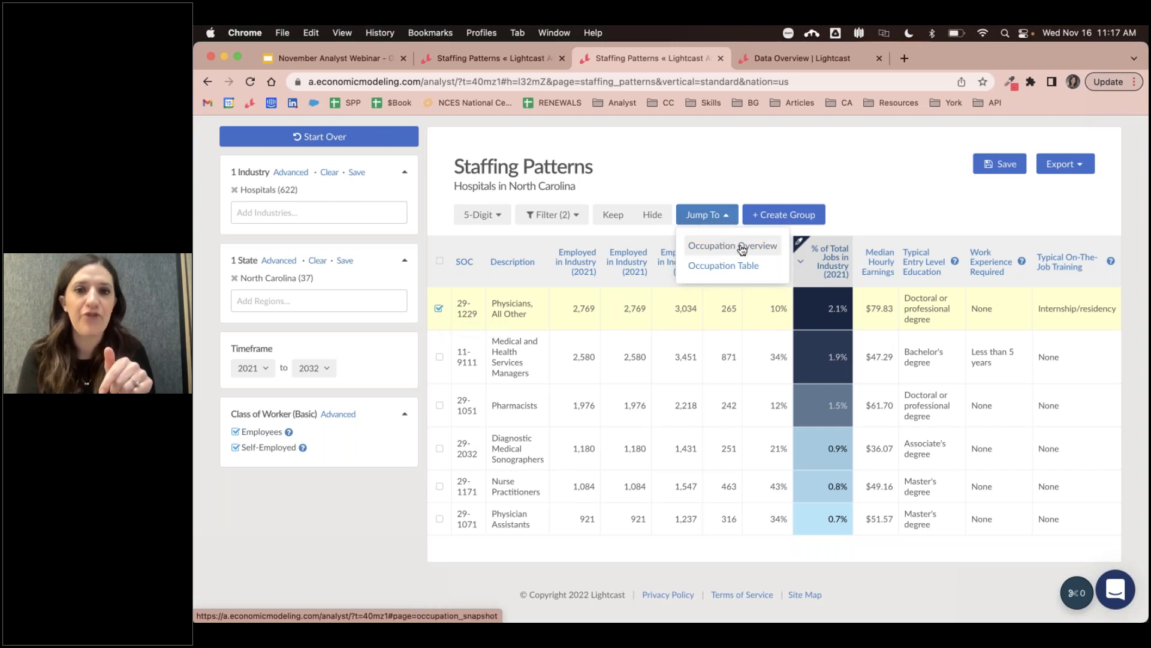
click(773, 251)
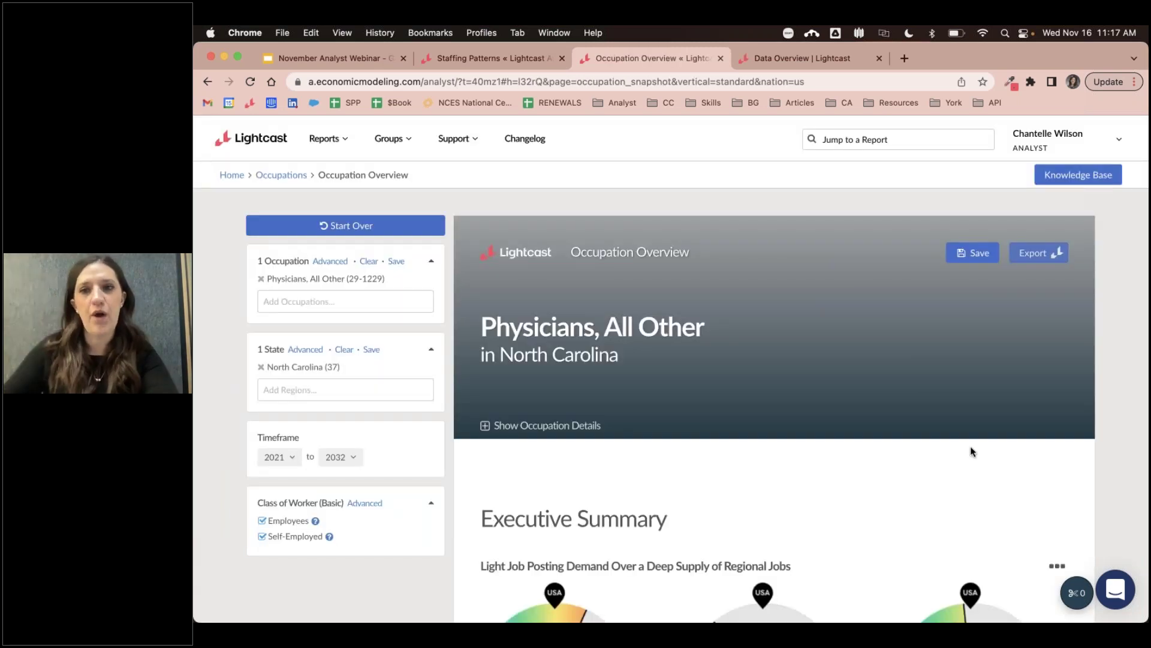
Examine the overview's executive summary, regional employment trends, MSA breakdown and industry distribution for Physicians, All Other in North Carolina
scroll(971, 451, down, 3)
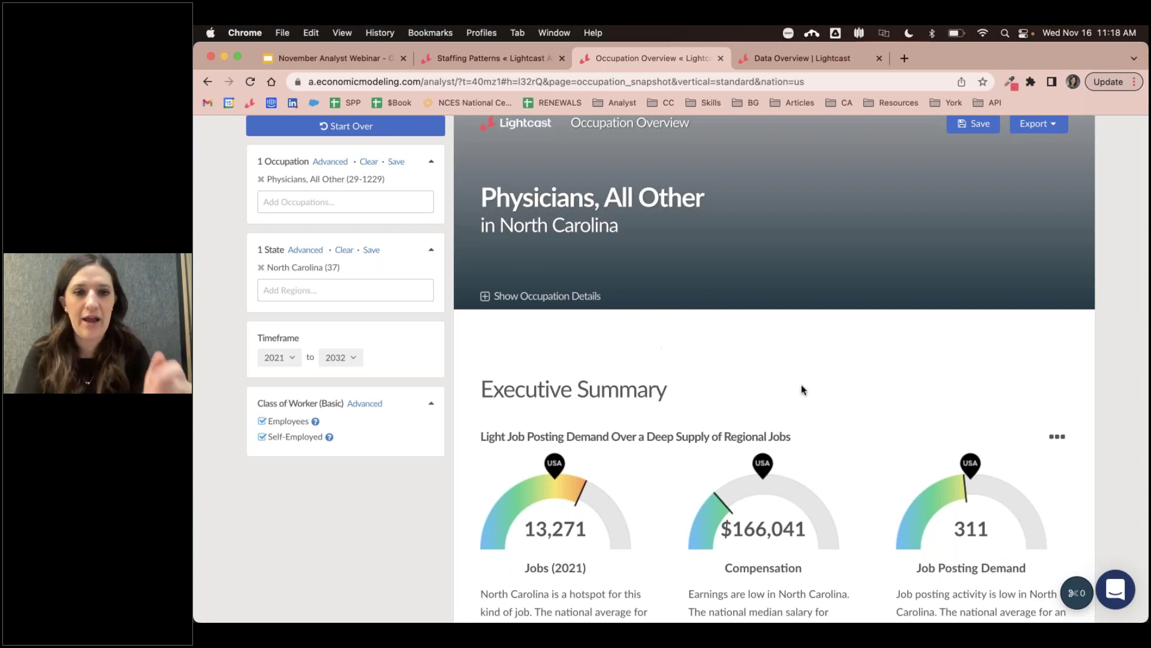
scroll(776, 440, down, 3)
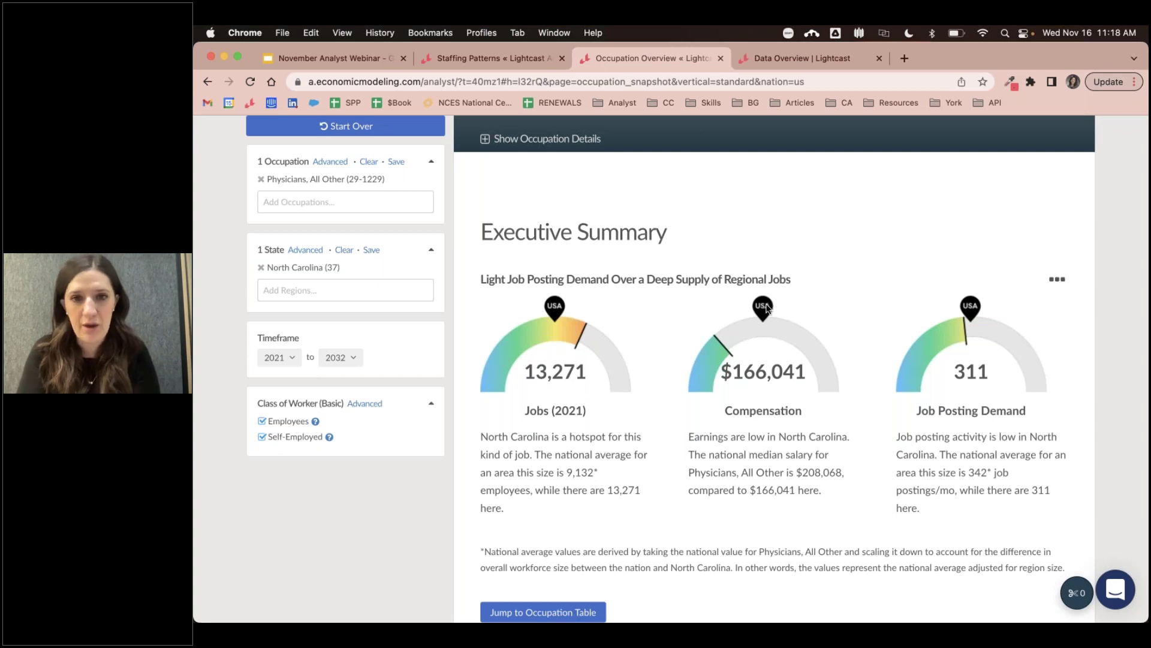
scroll(987, 297, down, 1)
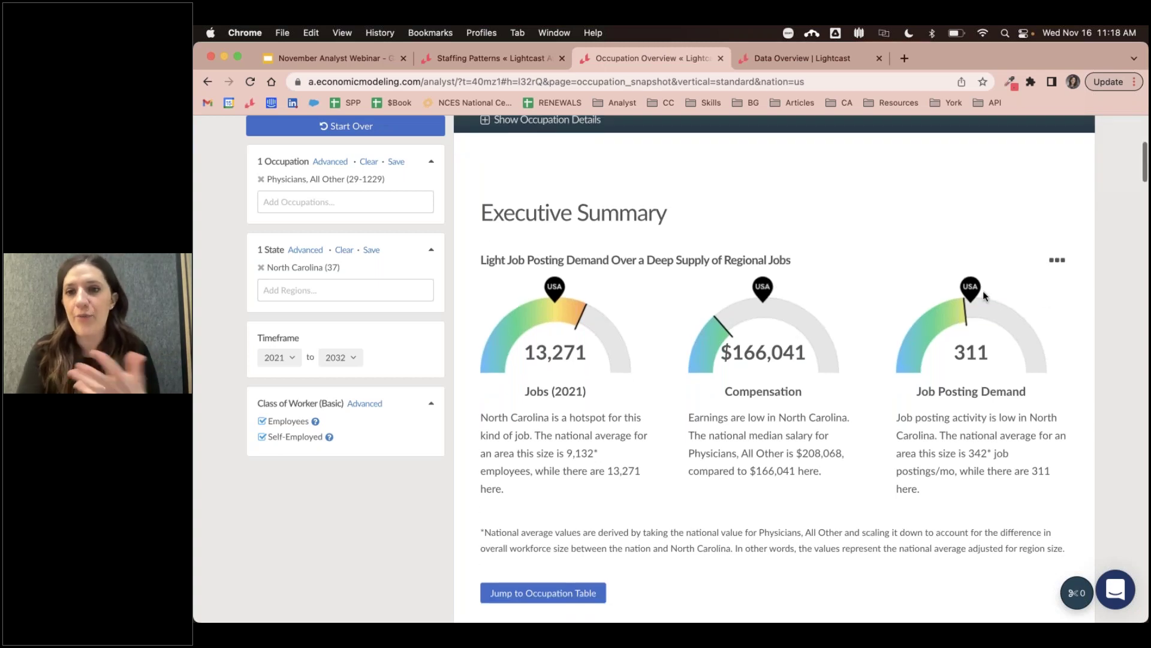
scroll(986, 297, down, 5)
scroll(984, 295, down, 6)
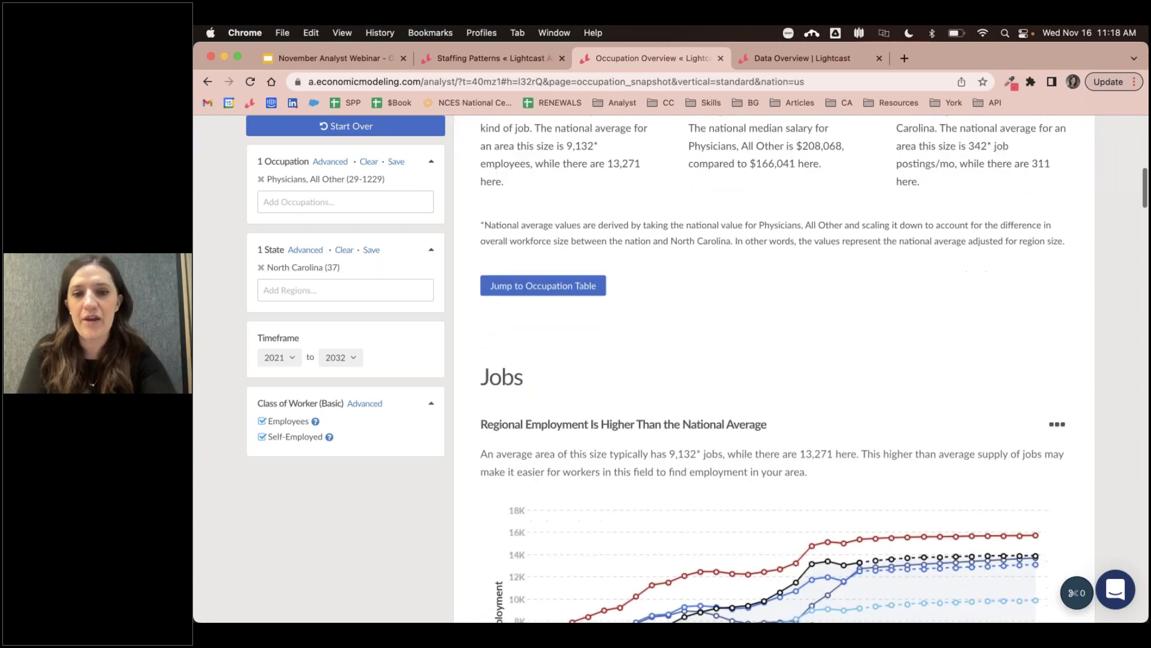
scroll(984, 295, down, 1)
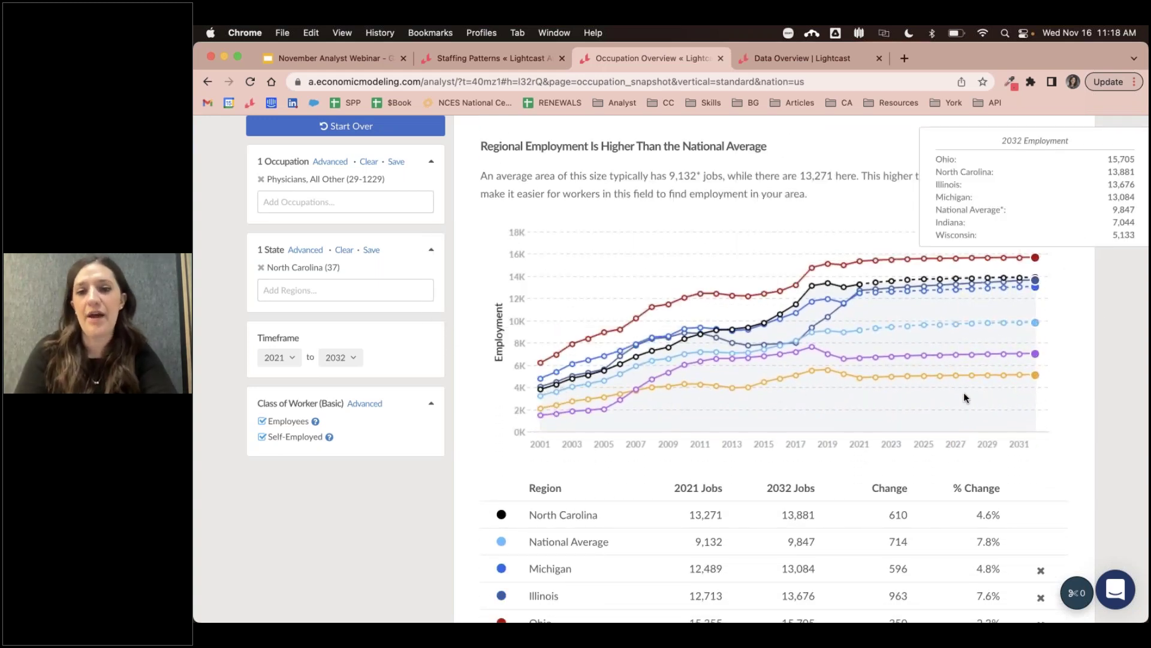
scroll(963, 392, down, 3)
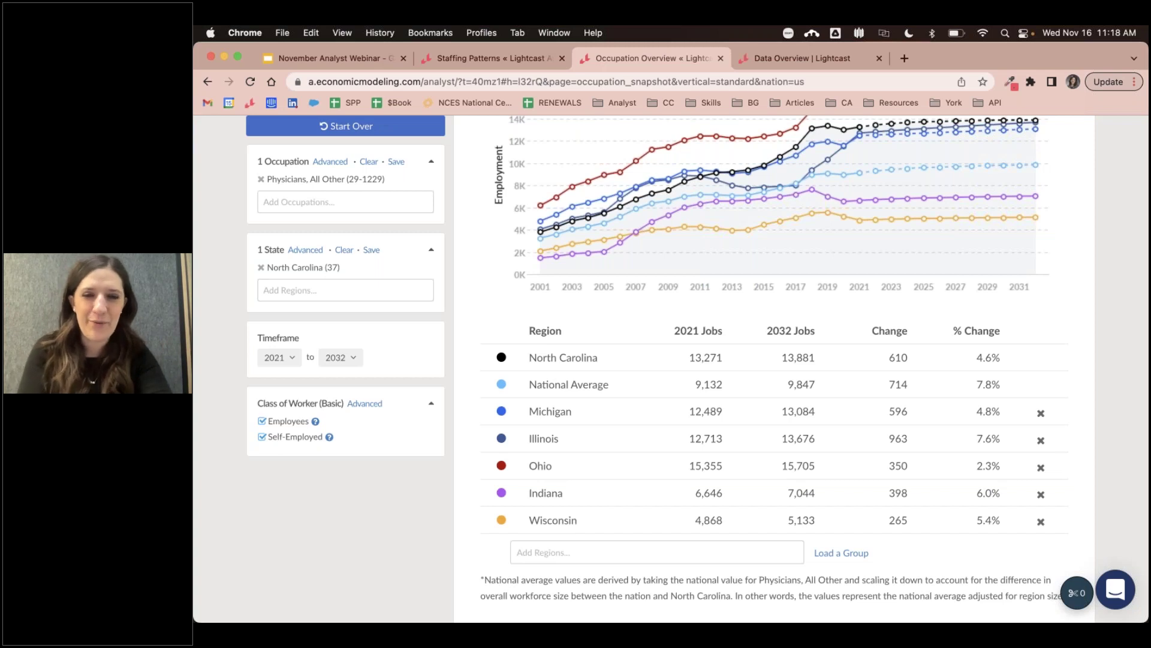
scroll(773, 360, down, 3)
scroll(982, 363, down, 5)
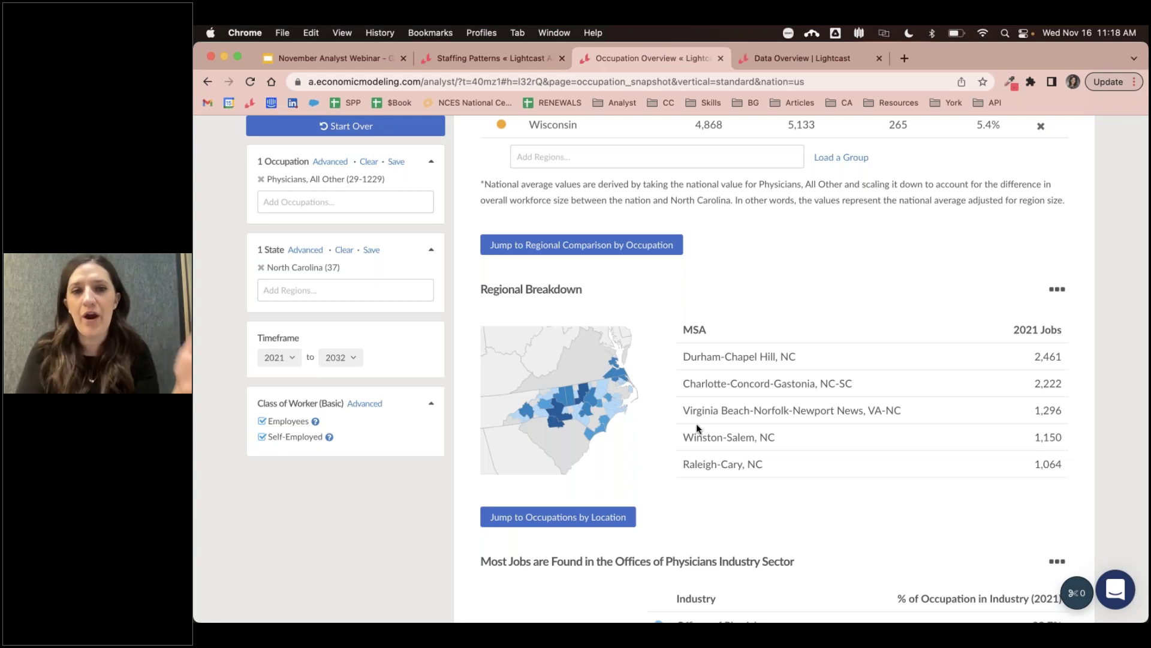
scroll(879, 443, down, 1)
scroll(880, 443, down, 5)
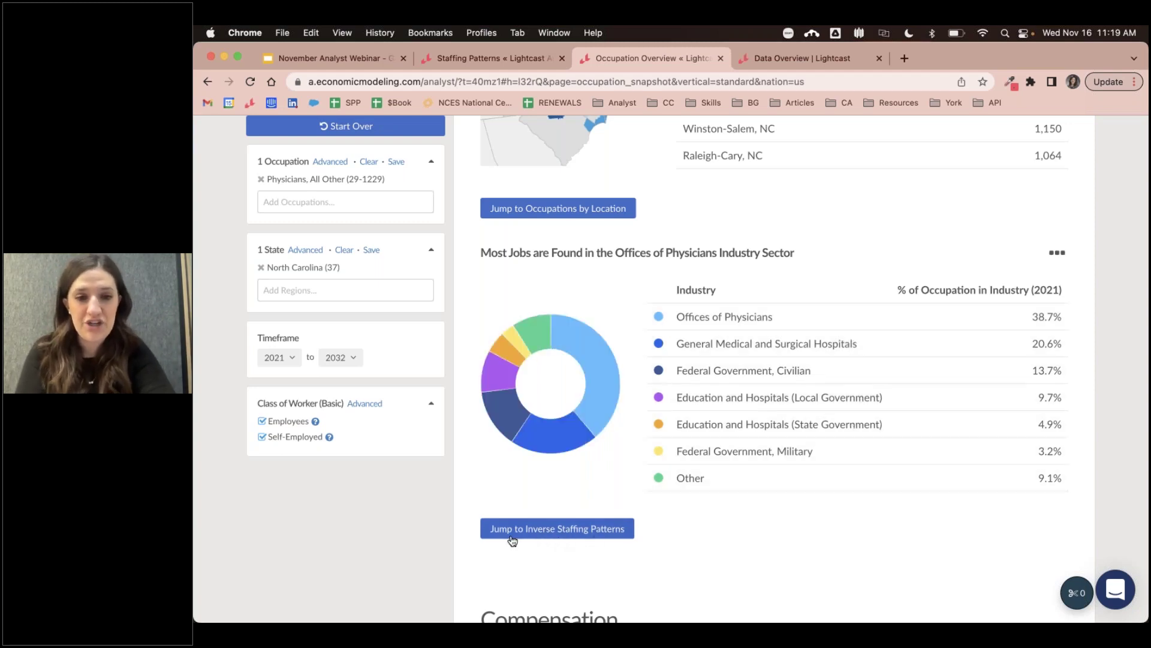
Jump to Inverse Staffing Patterns for Physicians, All Other and review the industries employing them
click(550, 530)
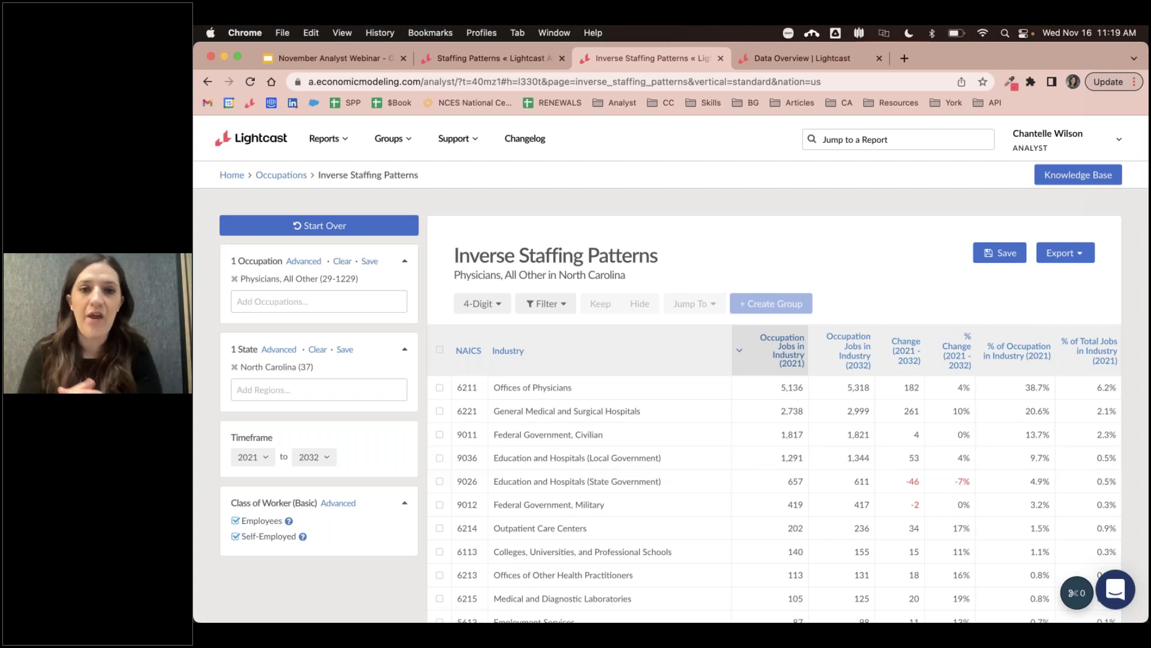
scroll(730, 470, down, 3)
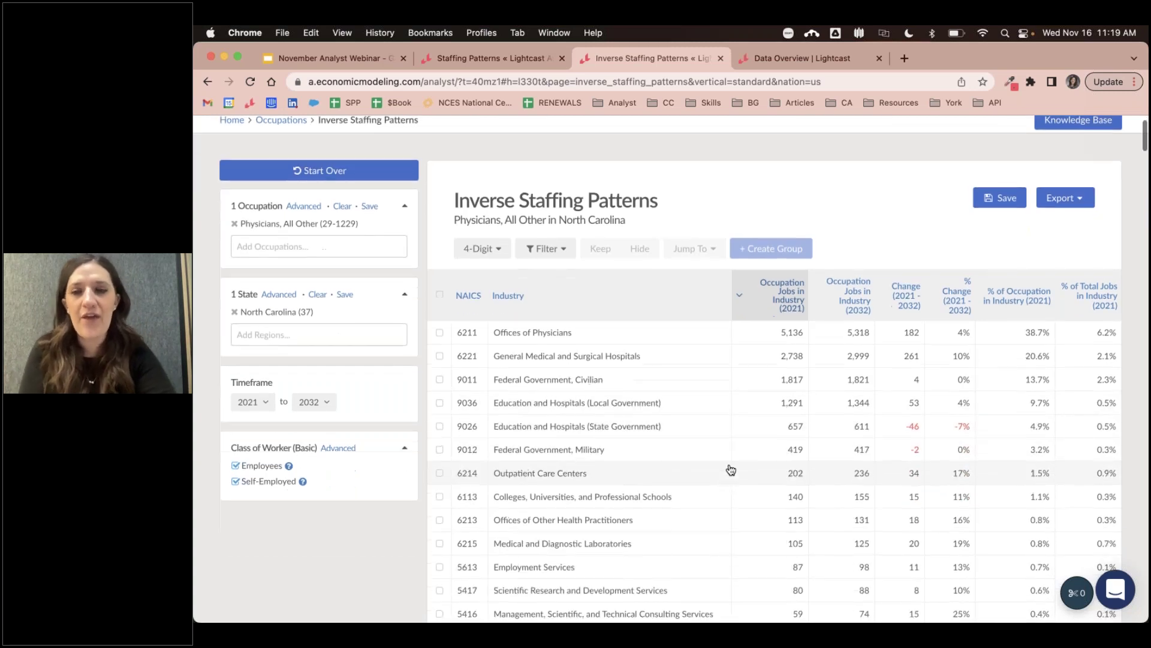
scroll(731, 469, down, 1)
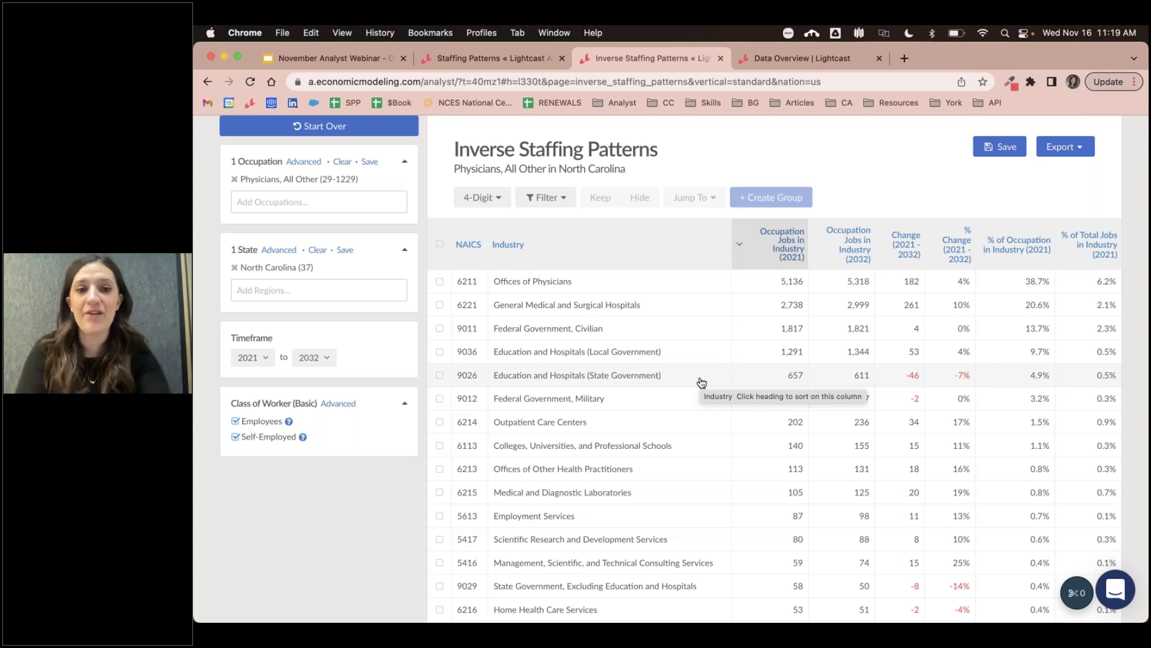
scroll(673, 411, down, 3)
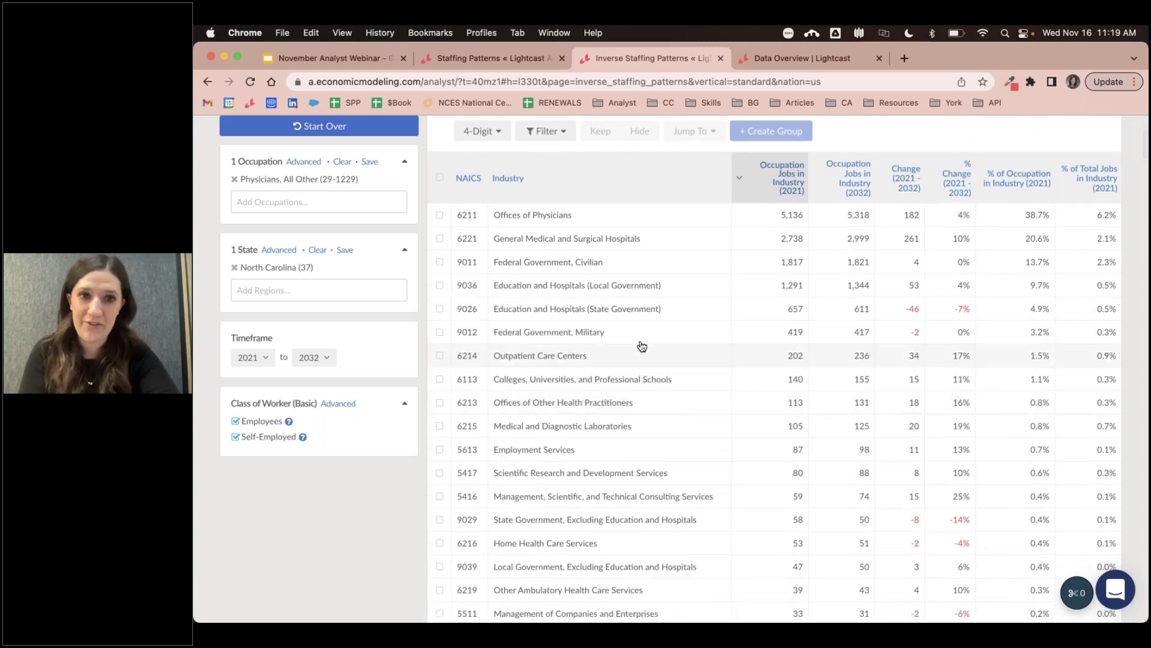
scroll(639, 322, down, 1)
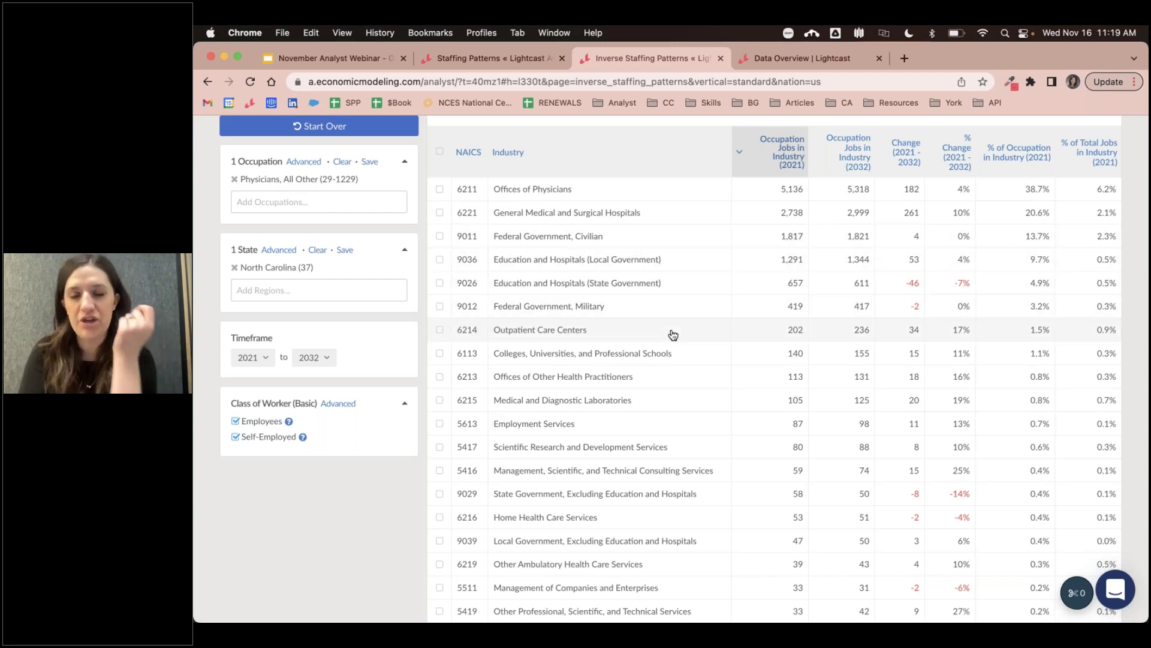
Sort the industries table by % of Occupation in Industry (2021), apply color shading to that column, and review the ranked industries
scroll(671, 334, up, 1)
scroll(673, 334, up, 3)
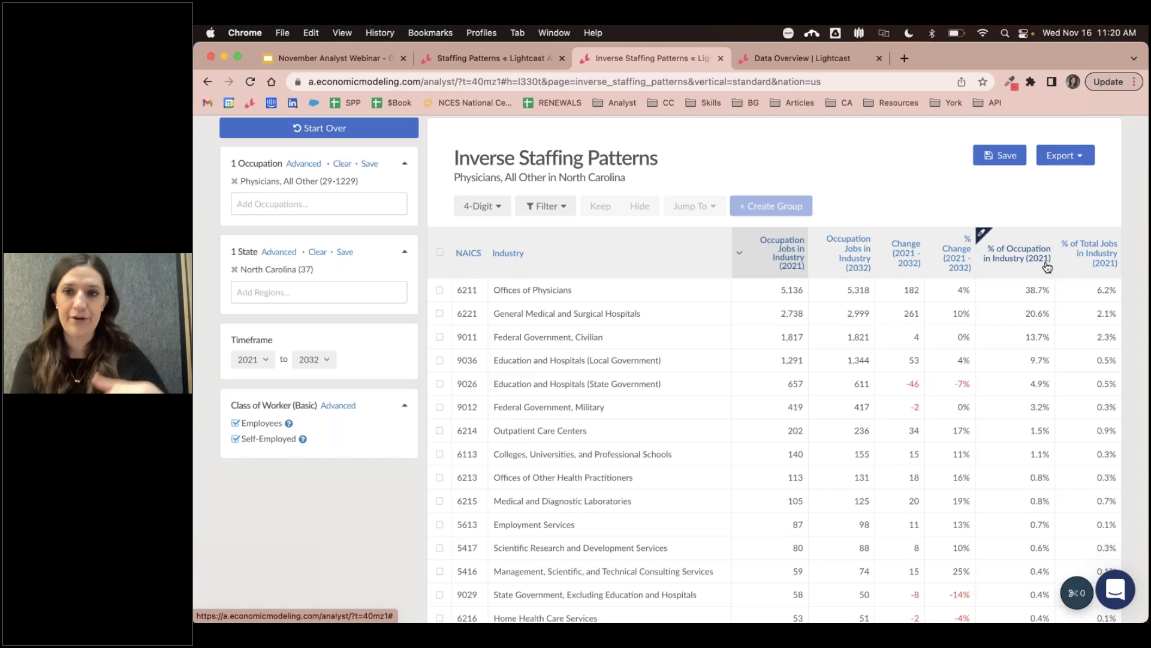
click(1018, 252)
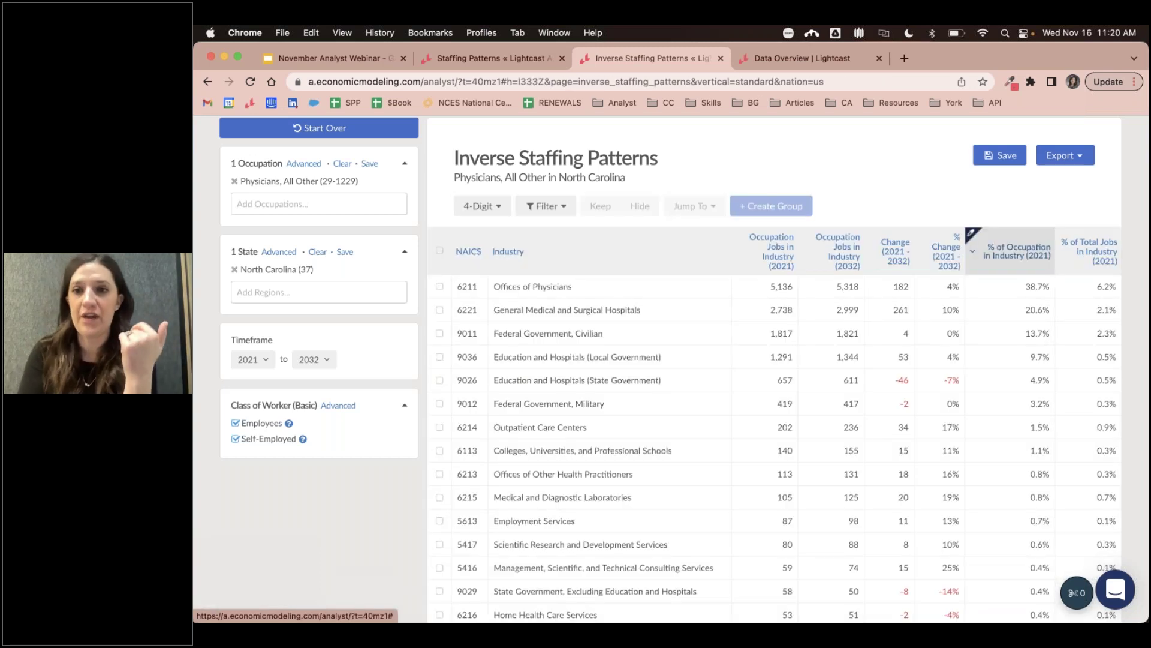
click(973, 240)
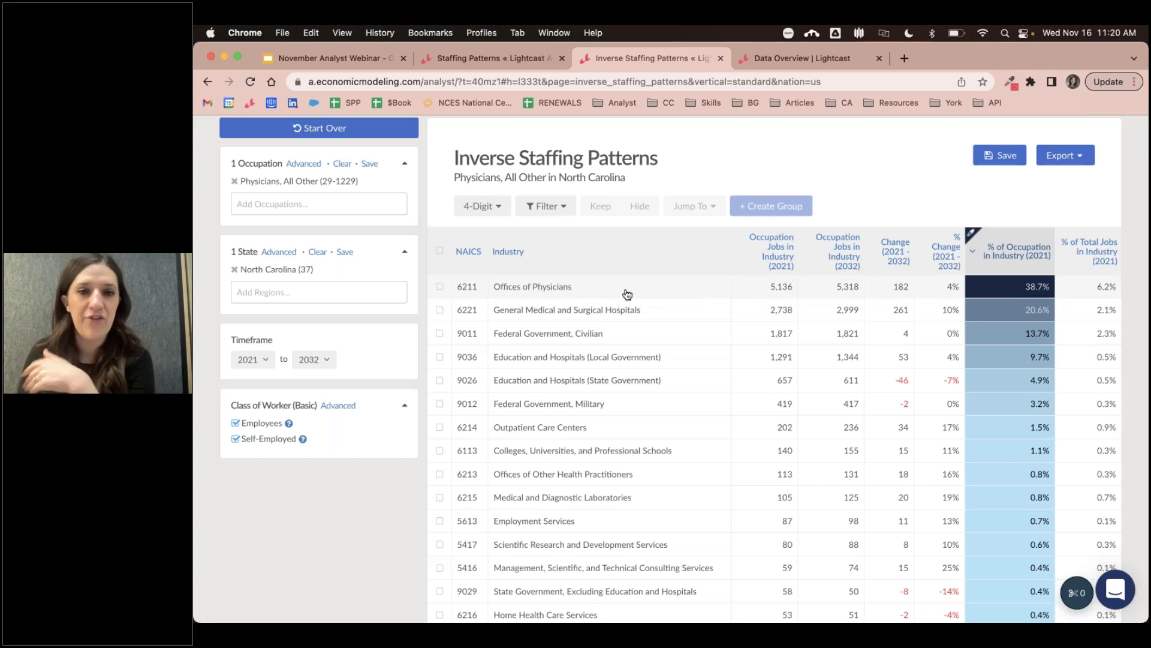
scroll(958, 457, down, 3)
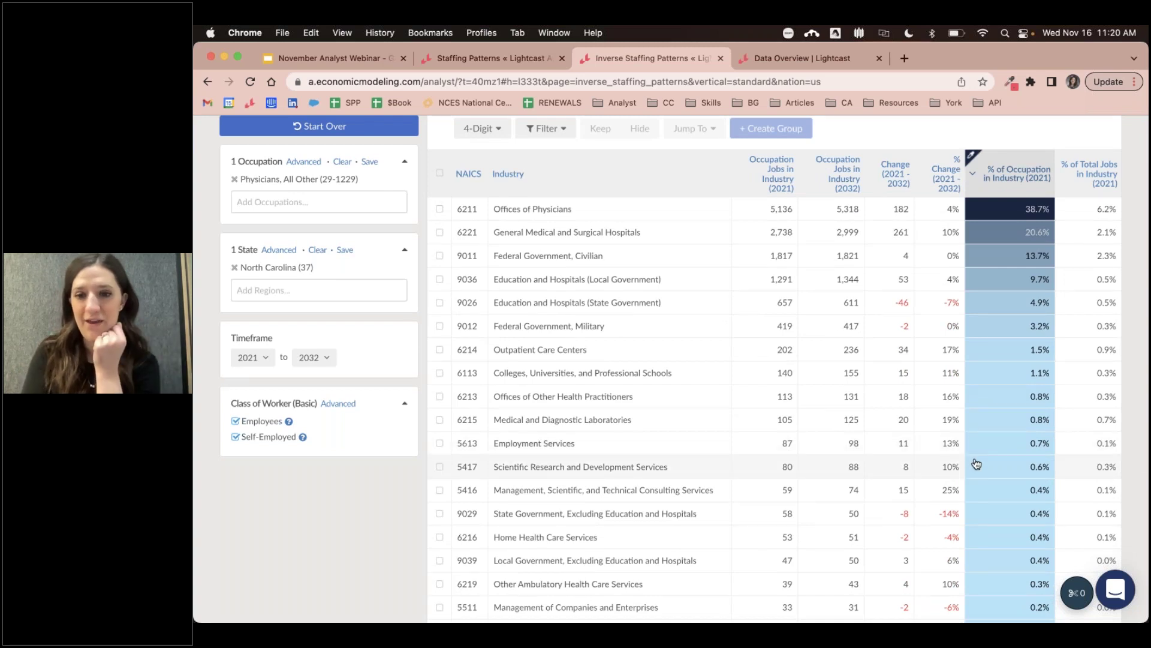
scroll(972, 461, down, 4)
scroll(976, 463, up, 5)
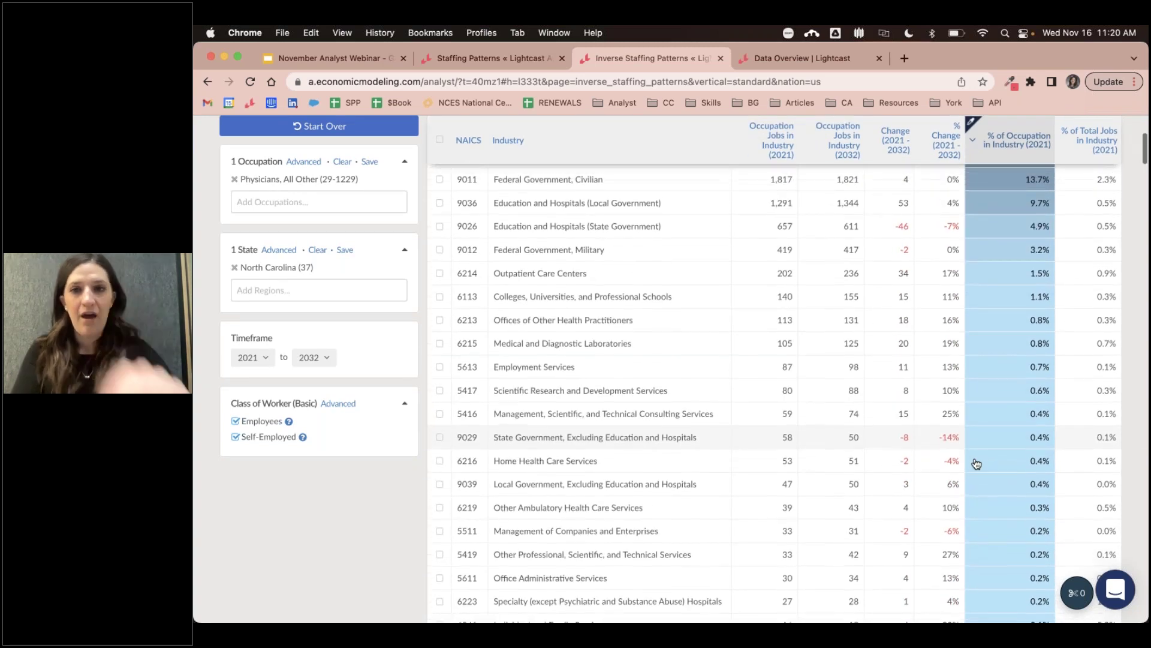
scroll(975, 464, up, 5)
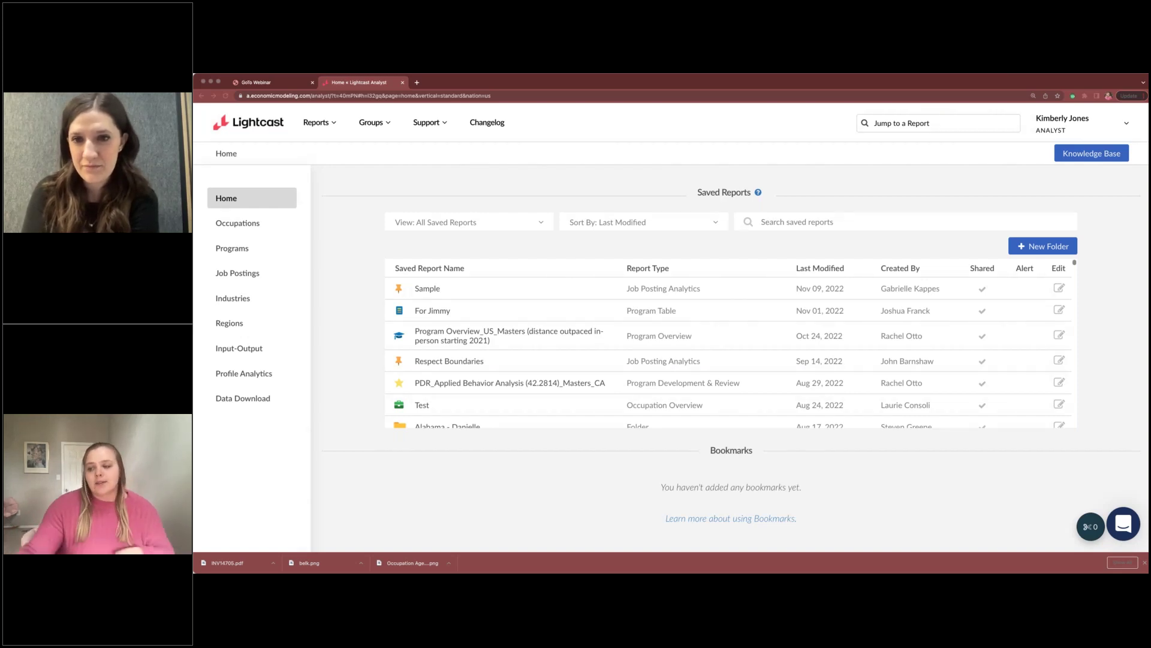
Open the Hot and Cold Skills by Job Postings report from the Job Postings reports
click(243, 275)
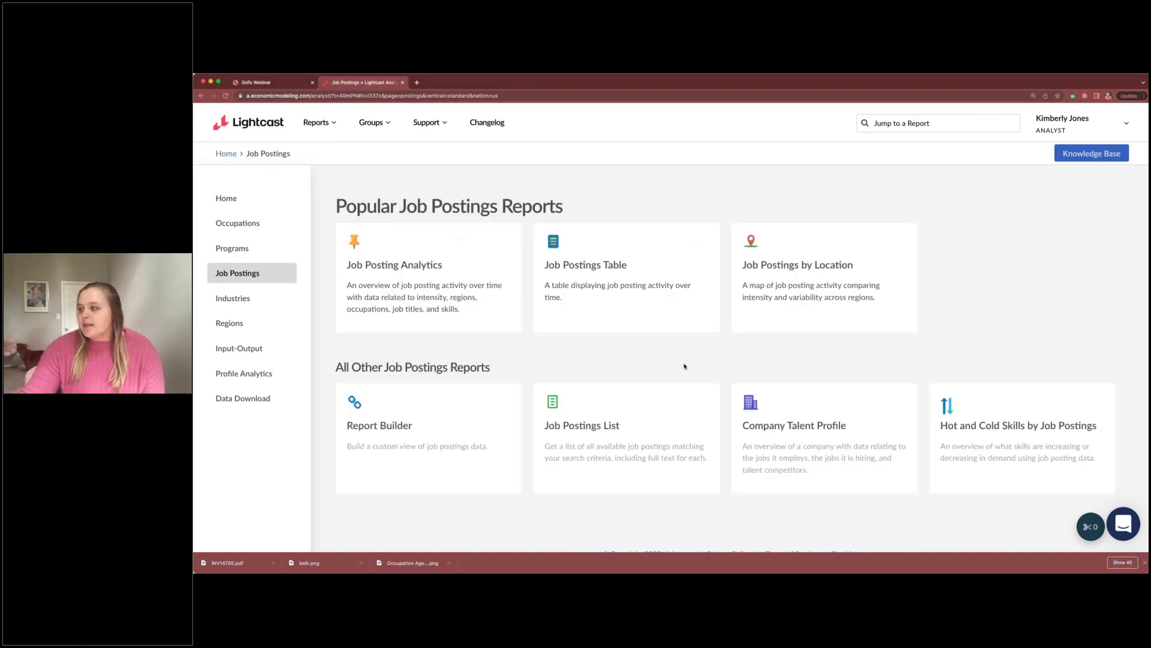
scroll(685, 367, down, 1)
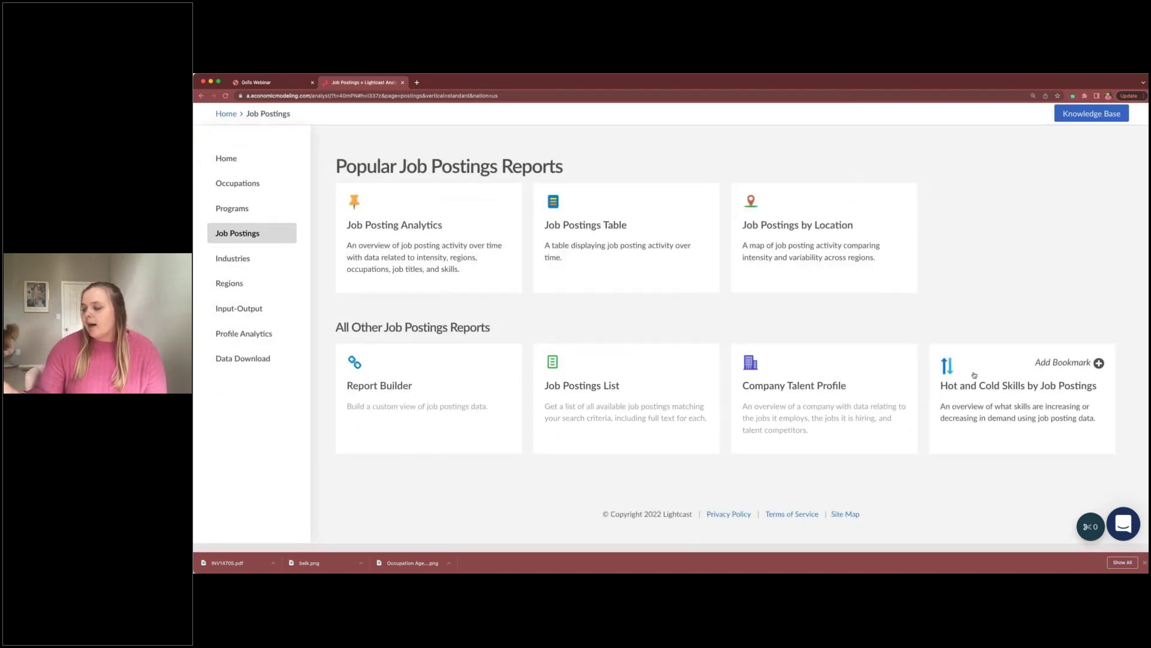
click(986, 411)
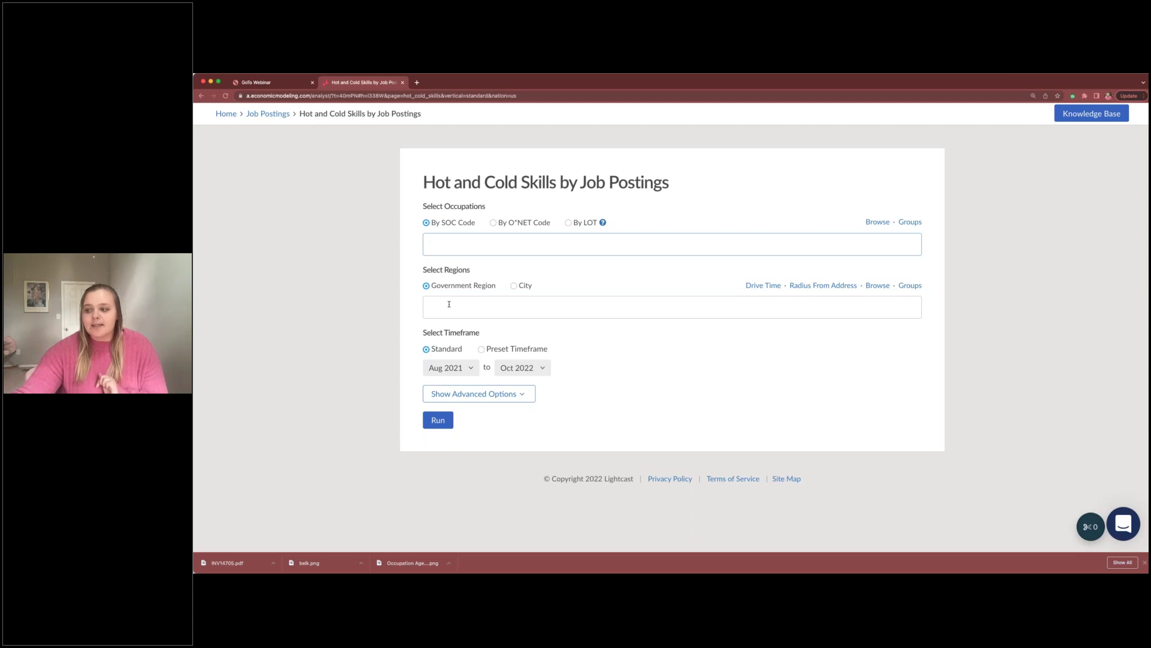
Show the report's advanced options and review the job title, company, industry, keyword search and source fields
scroll(455, 312, down, 1)
click(504, 367)
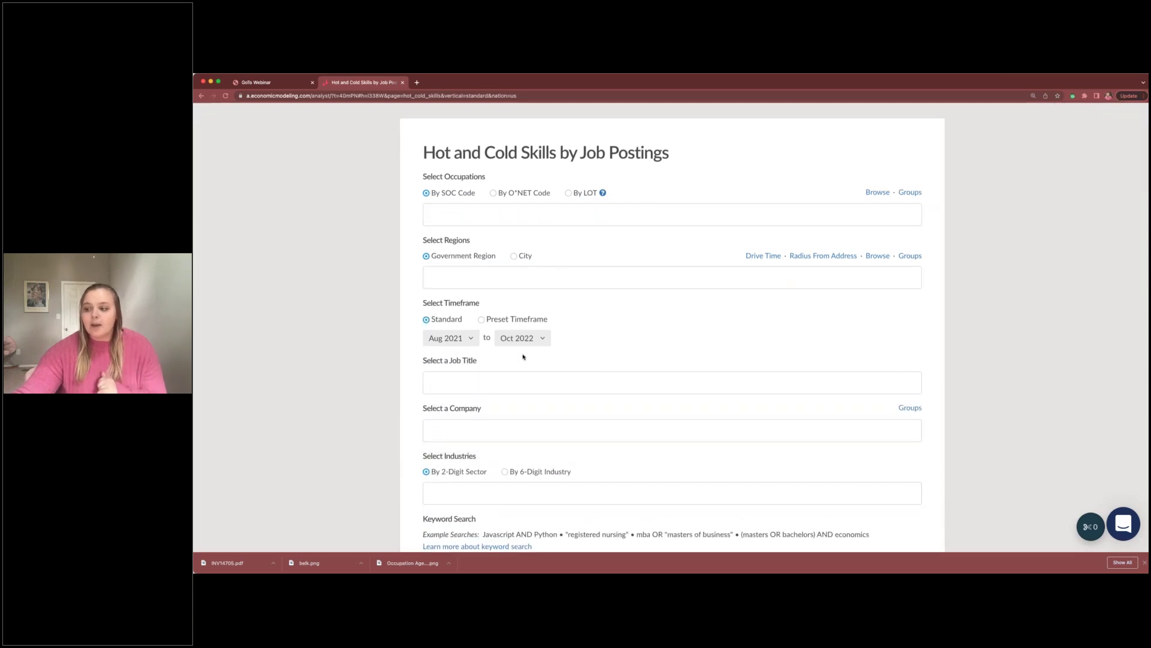
scroll(523, 357, down, 3)
scroll(672, 324, down, 1)
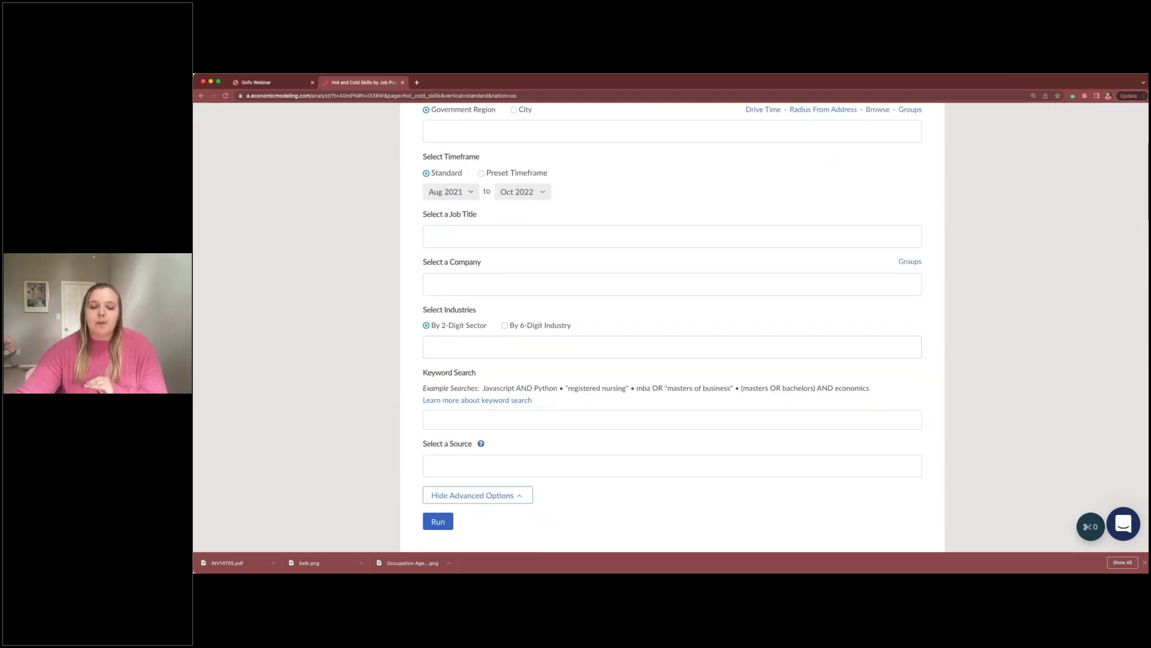
scroll(671, 324, down, 2)
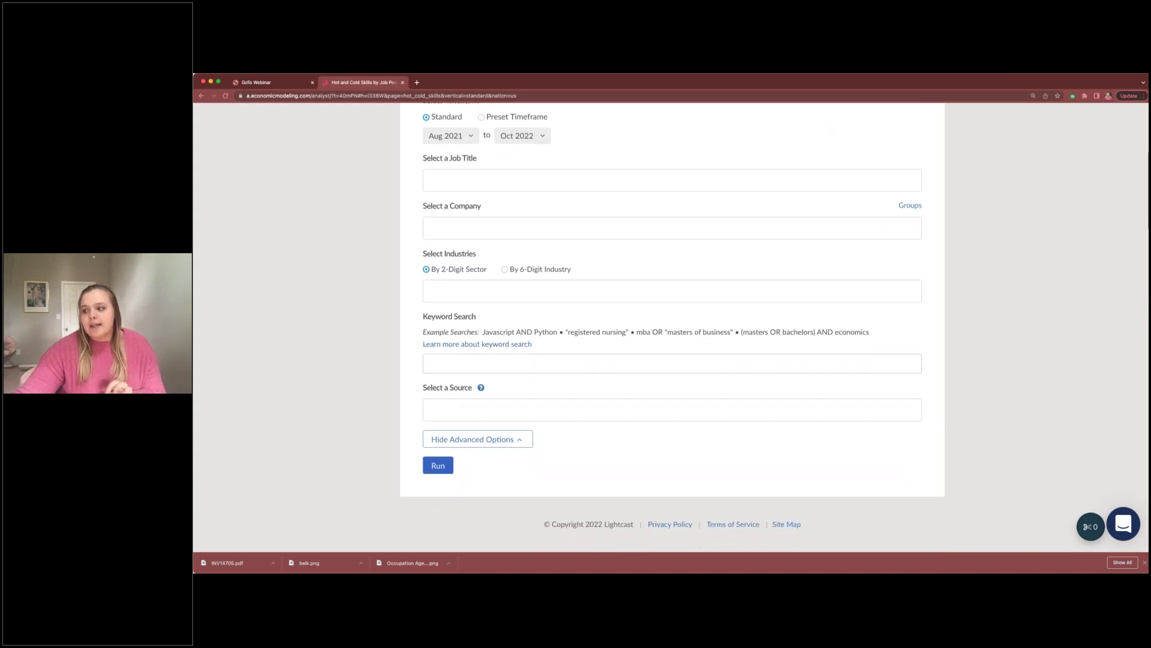
scroll(672, 324, up, 8)
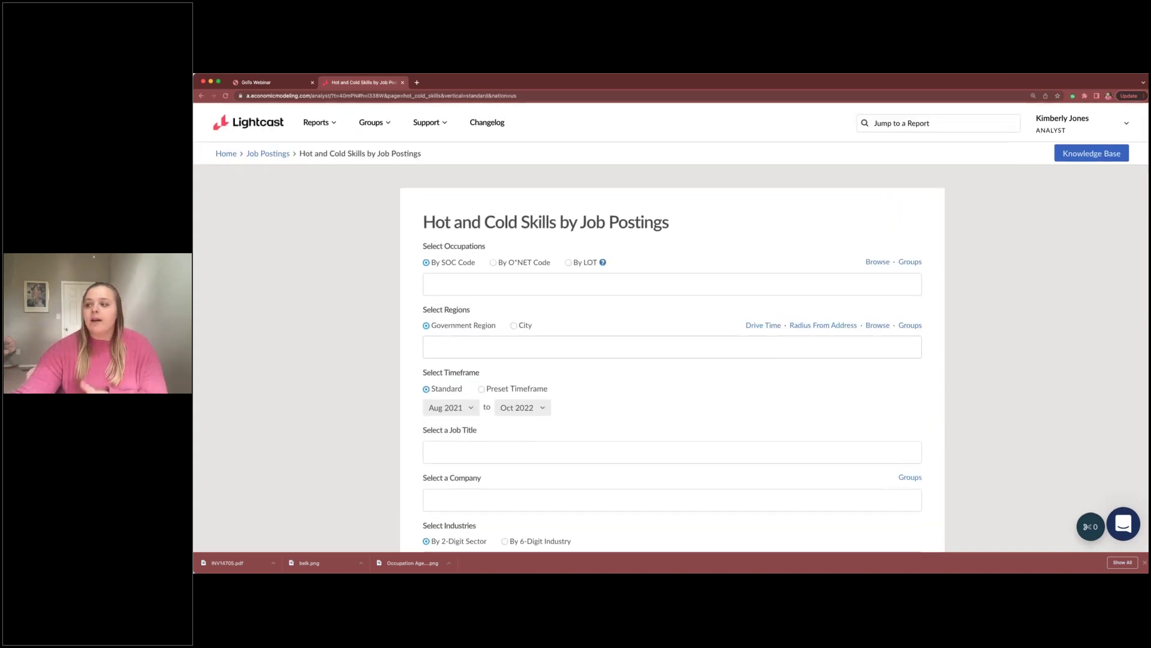
scroll(474, 275, down, 2)
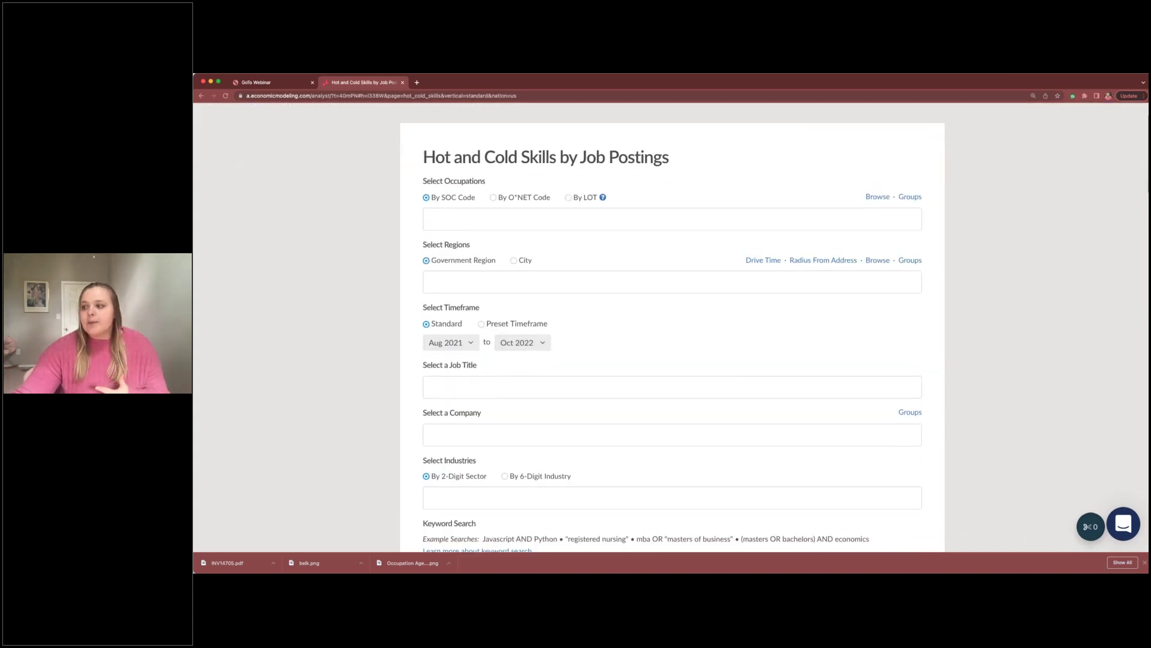
Select the occupation Software and Web Developers, Programmers, and Testers (15-1250) by SOC code
scroll(473, 275, up, 1)
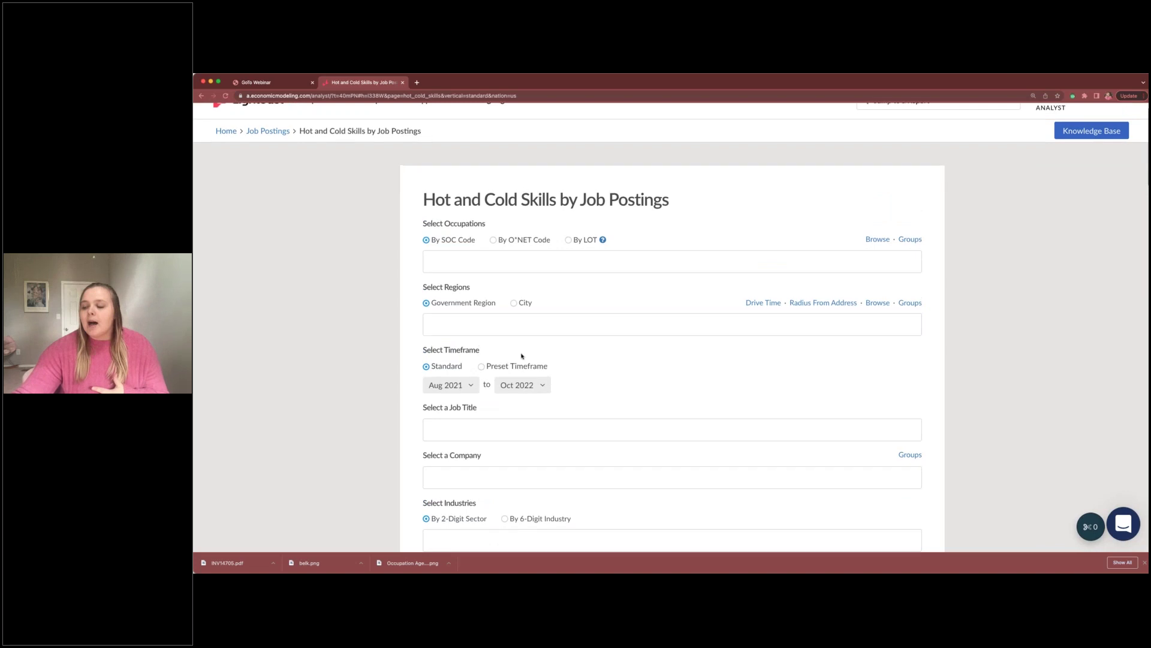
click(466, 265)
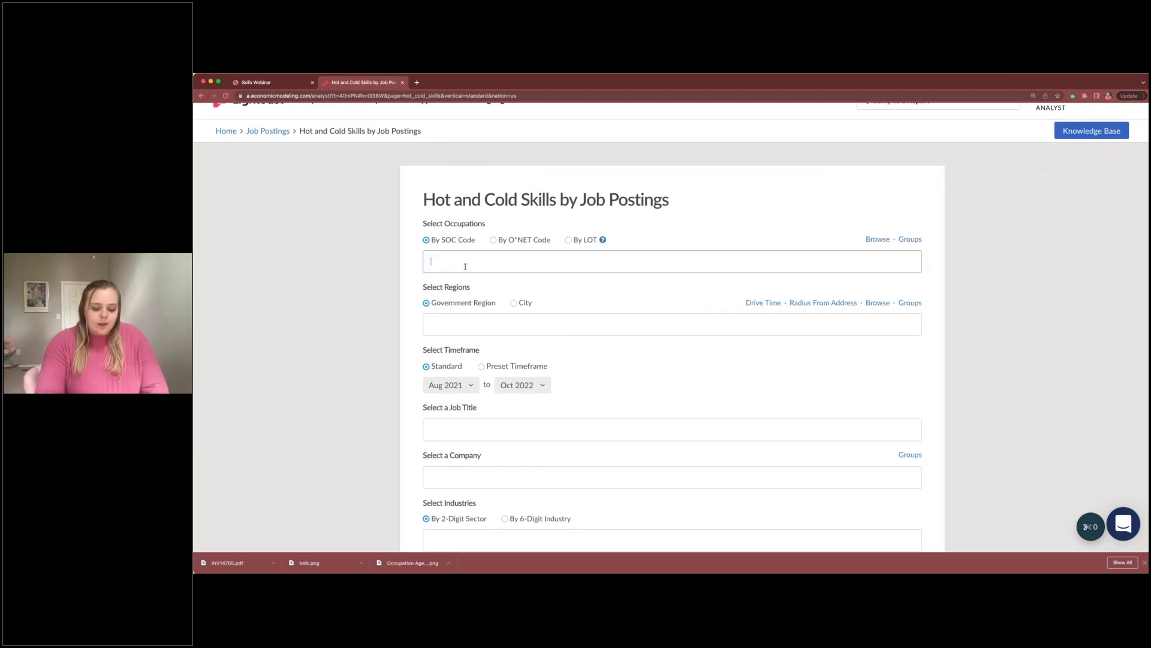
text(software w)
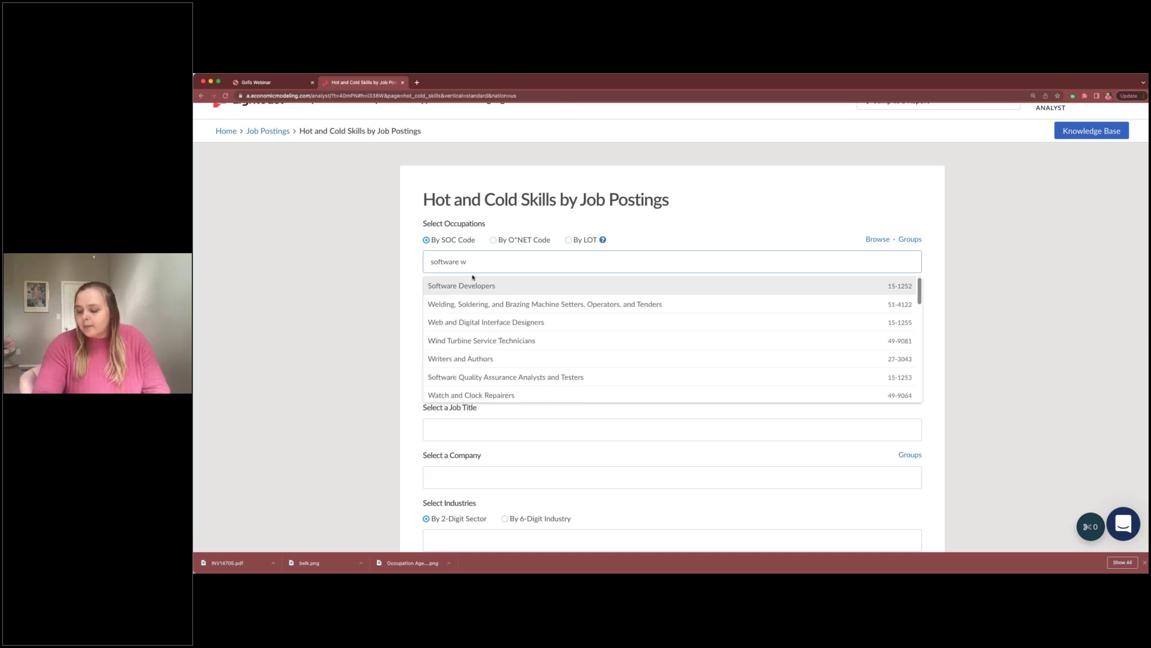
key(BackSpace)
text(and web)
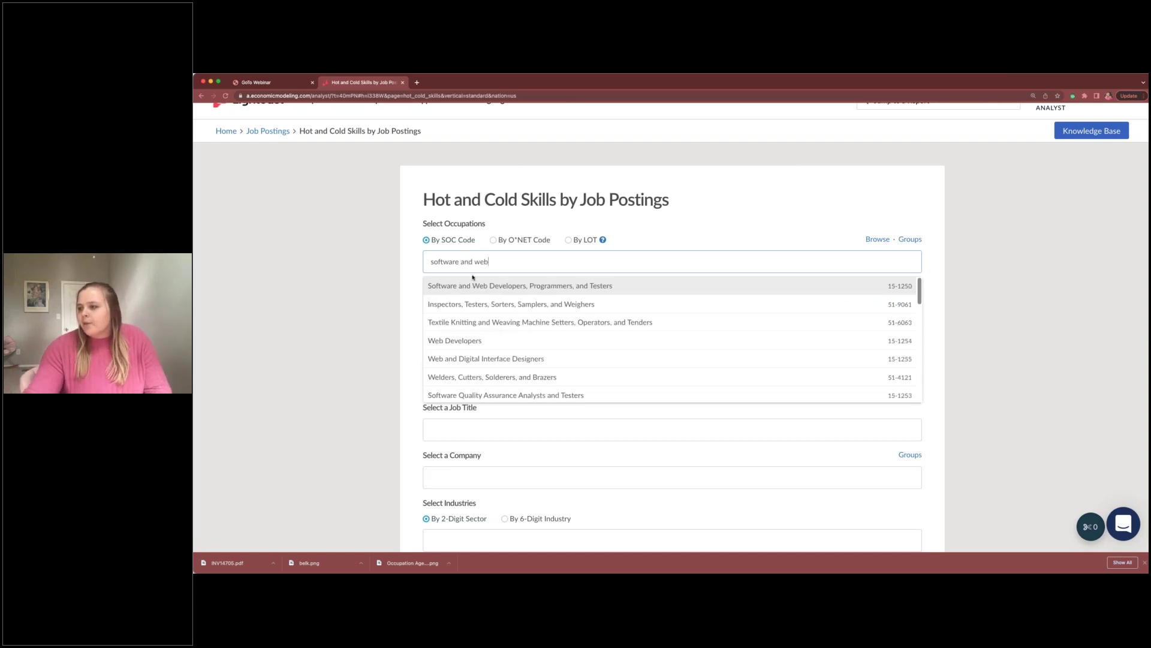
click(480, 285)
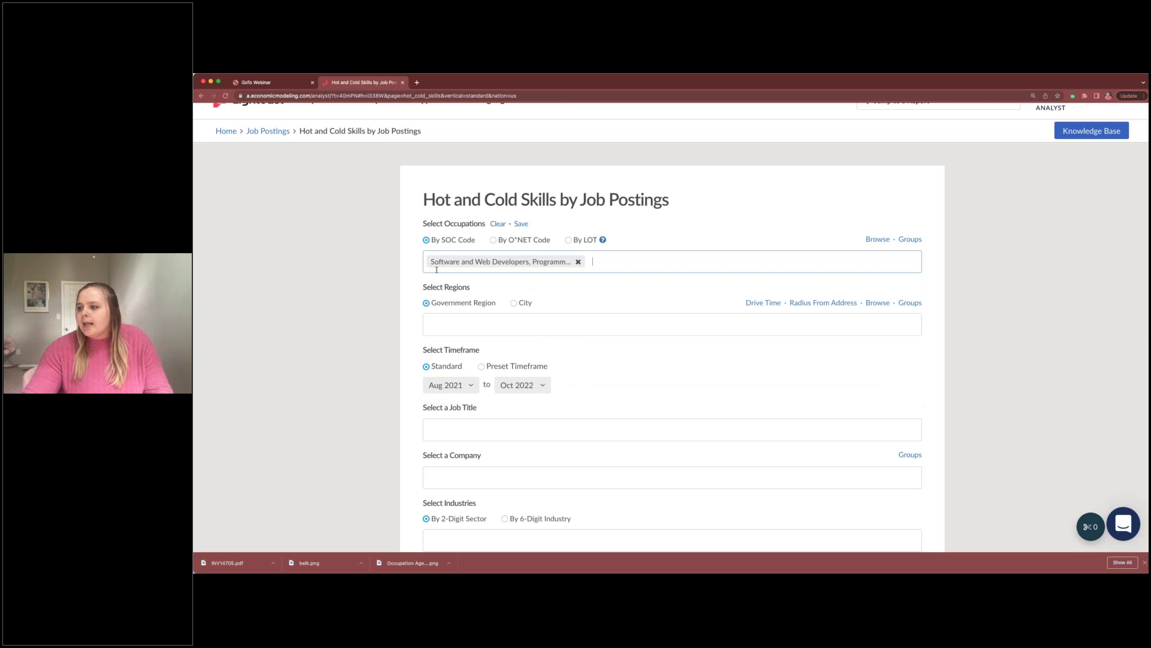
Add the Raleigh-Cary, NC MSA as the report's government region
click(479, 324)
text(raleigh)
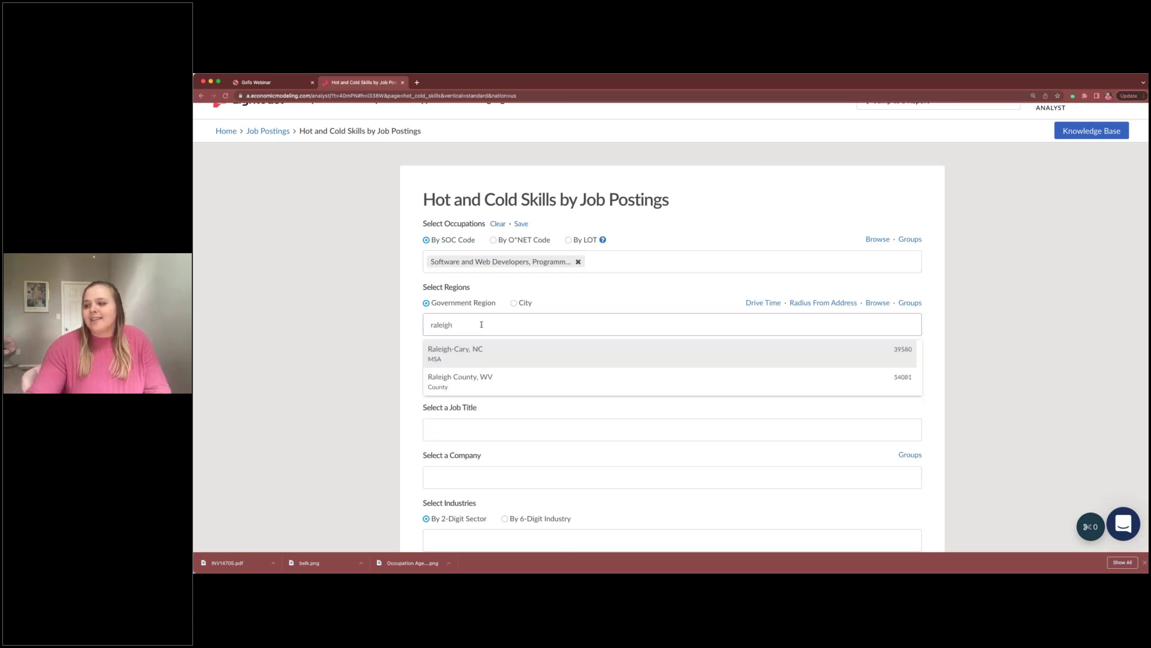
click(480, 351)
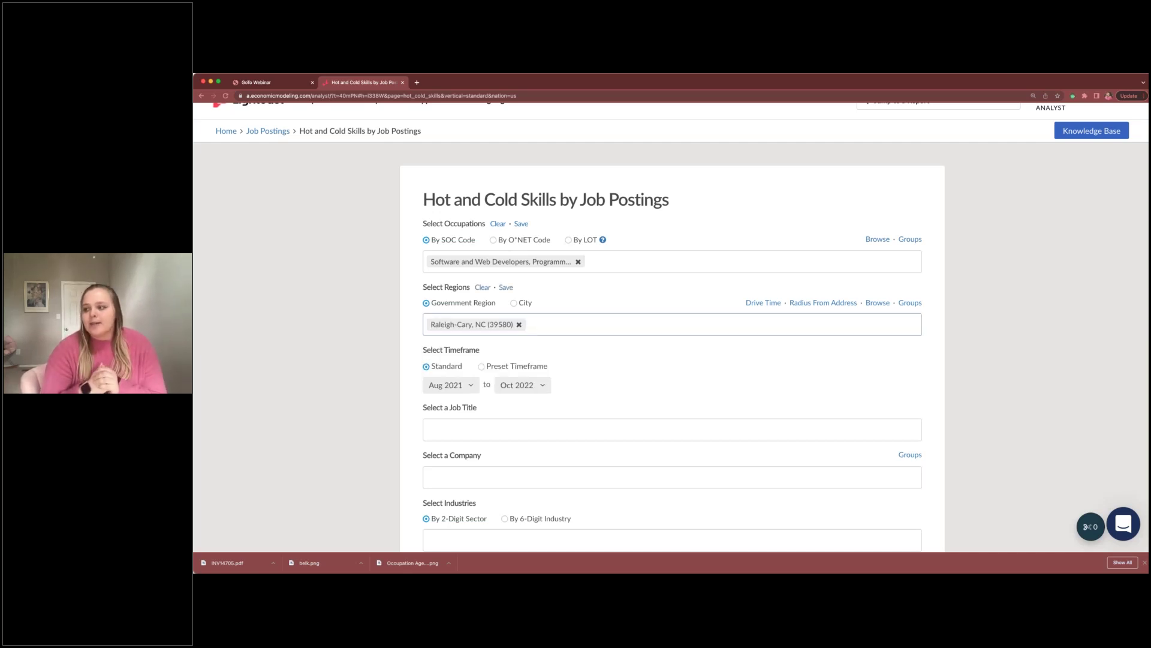
Switch the timeframe to the preset Last 60 Days and run the report
scroll(439, 315, down, 2)
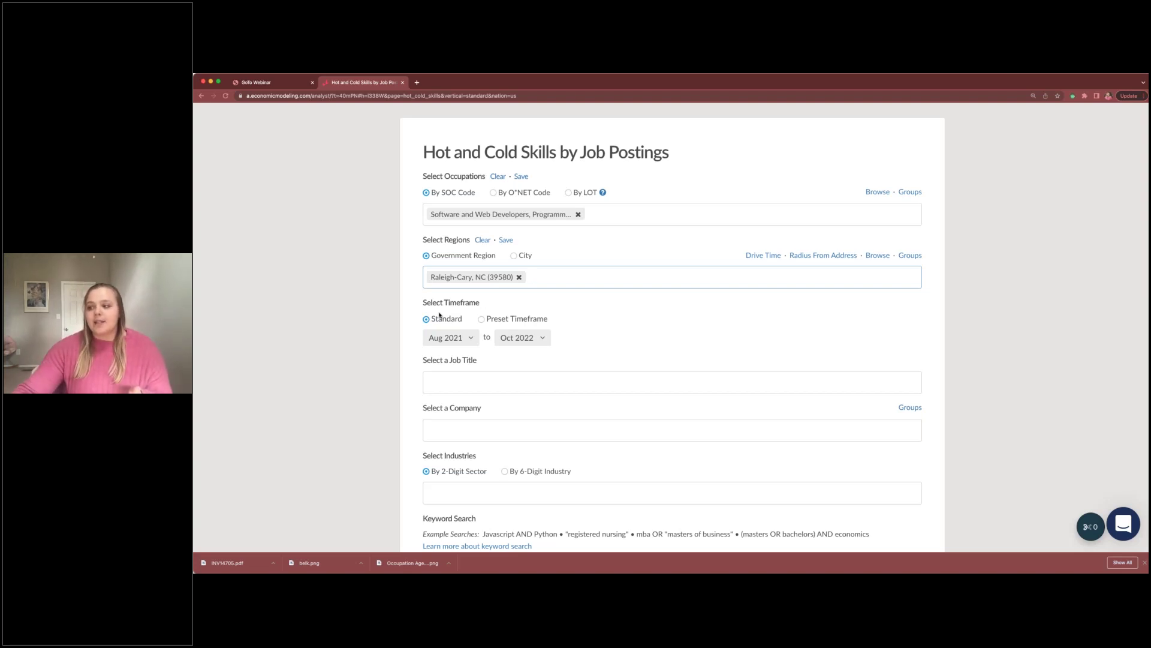
scroll(480, 321, up, 1)
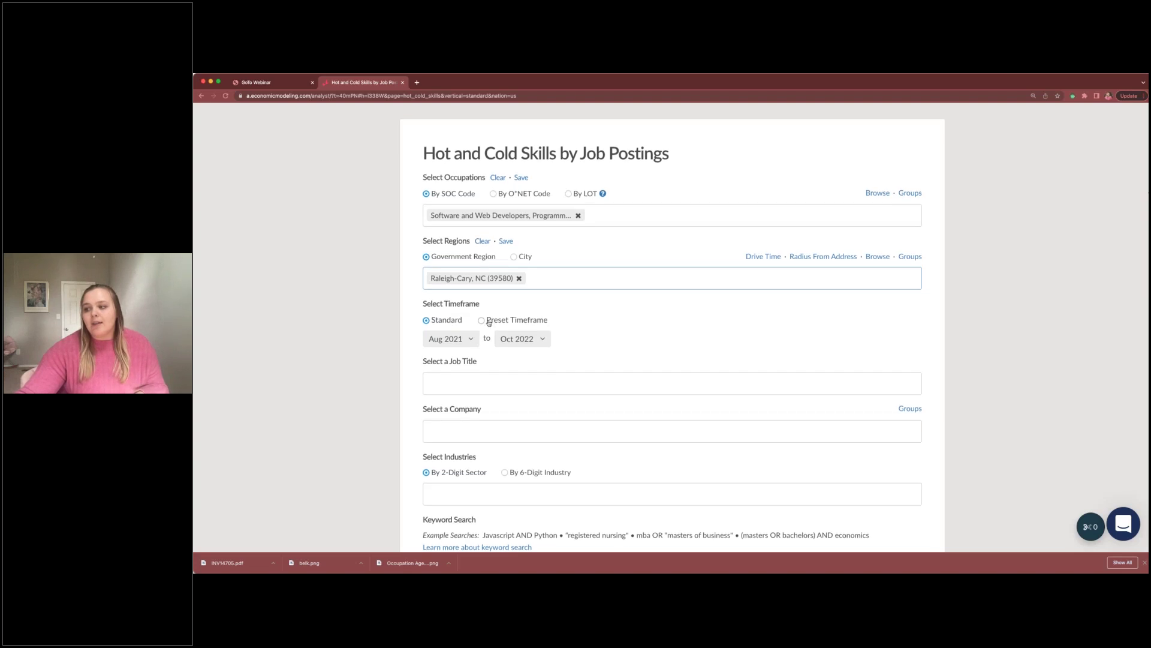
click(482, 321)
scroll(483, 324, down, 1)
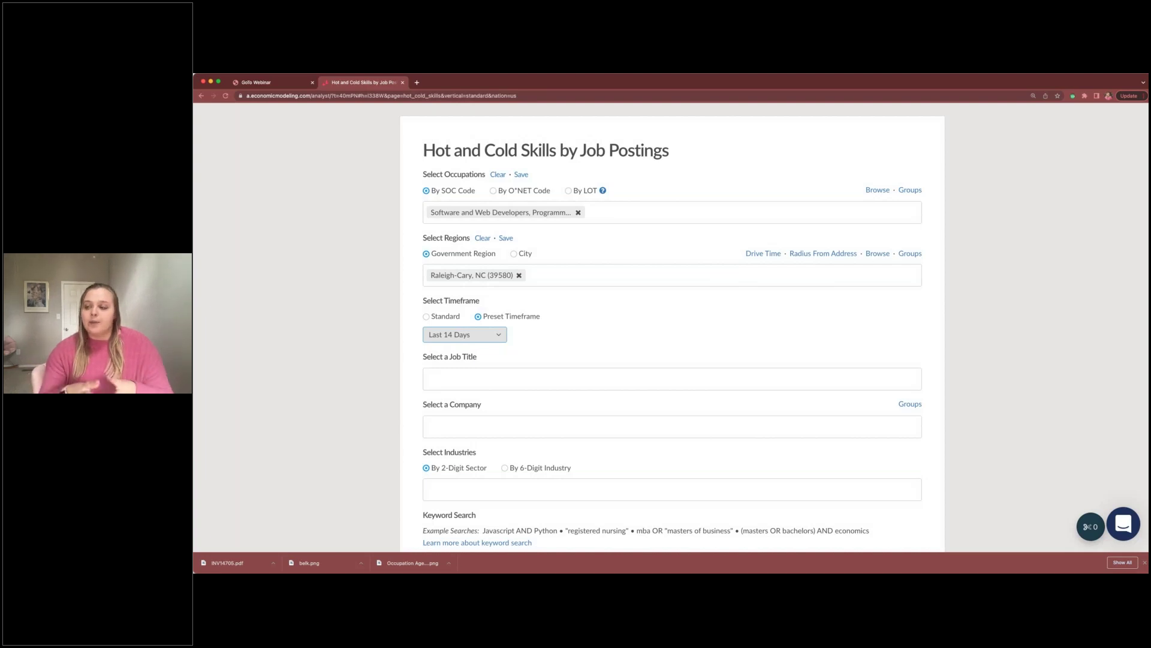
click(468, 361)
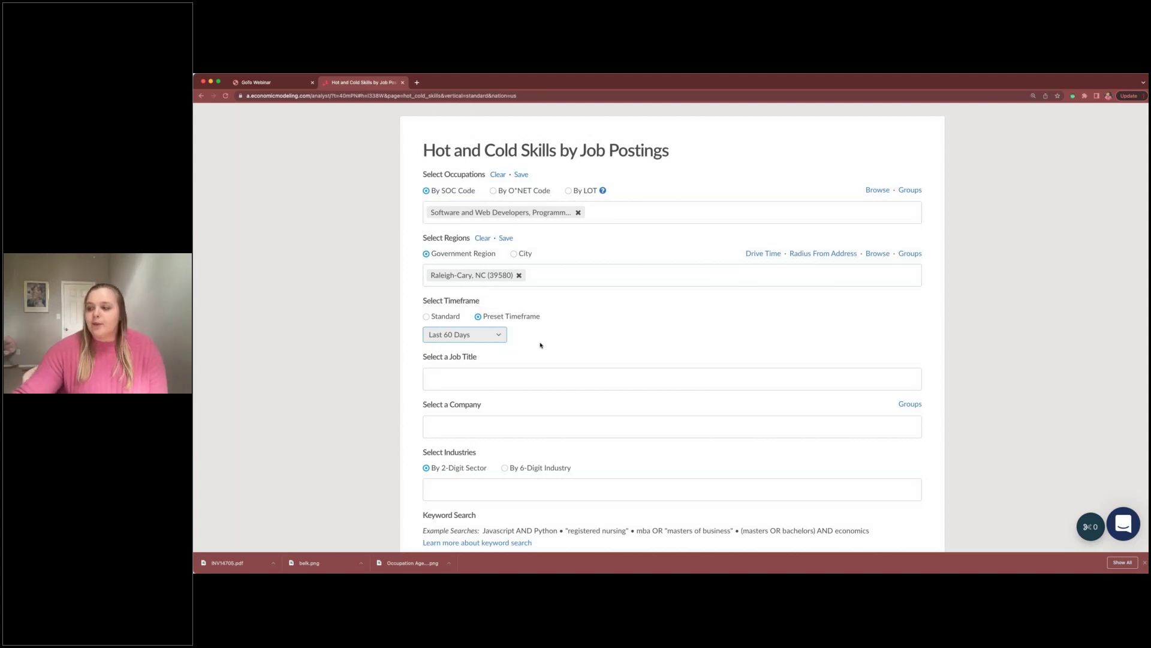
scroll(540, 345, down, 5)
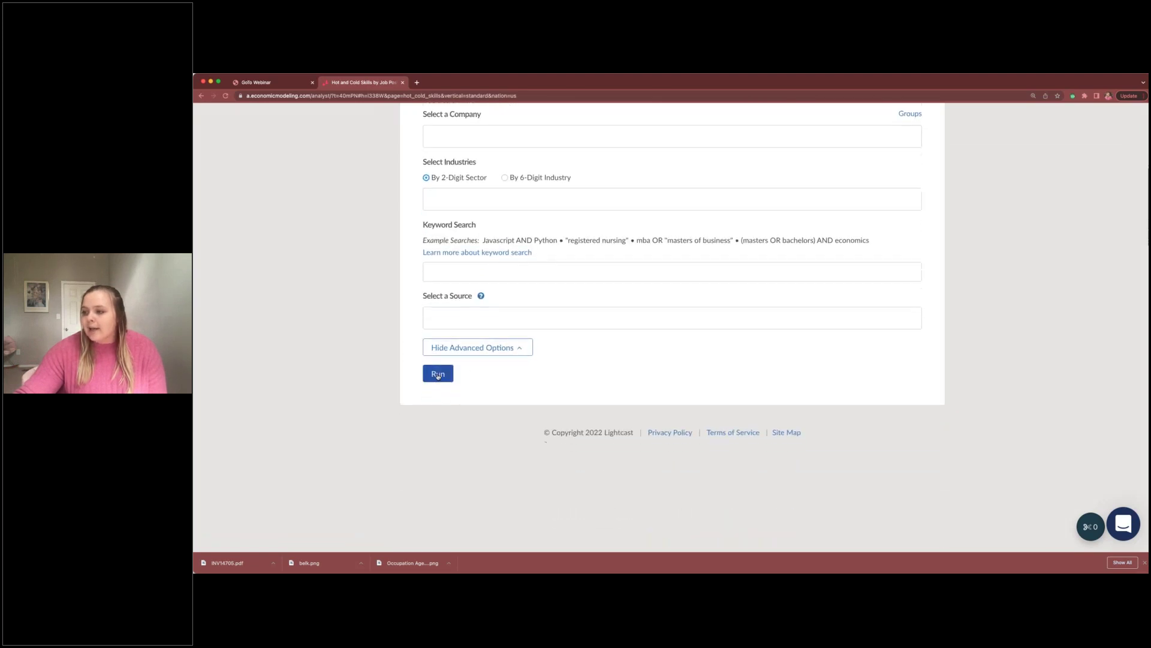
click(437, 373)
Examine the Hot and Cold Skills chart, comparing each skill's postings at the start and end of the timeframe
scroll(761, 327, up, 5)
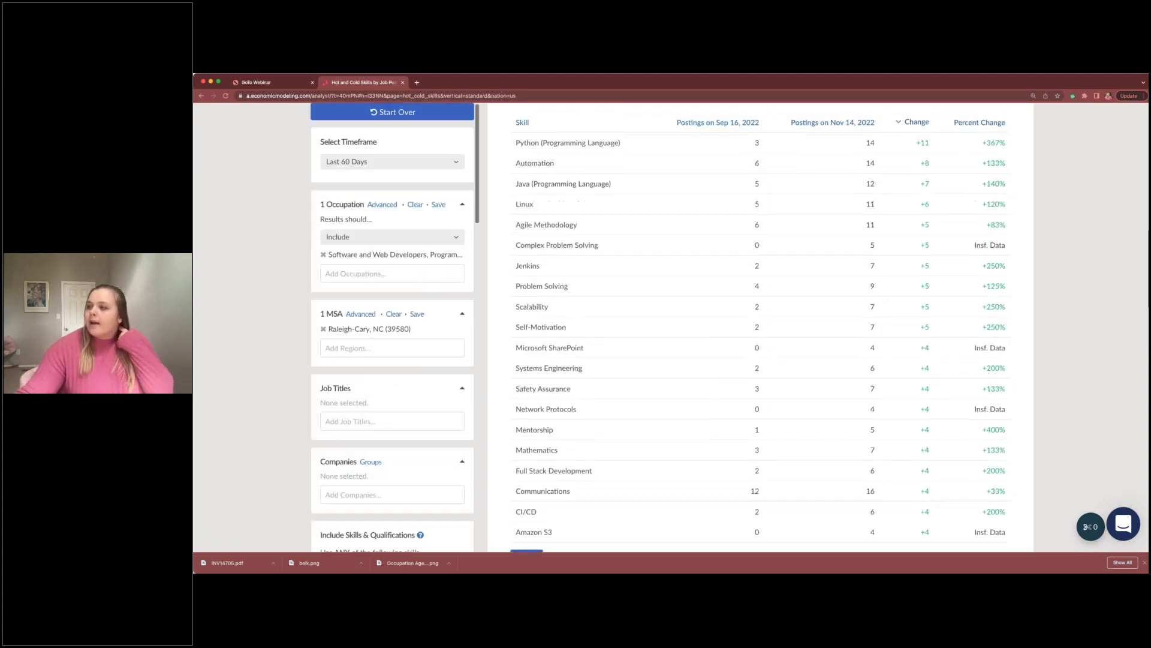
scroll(671, 328, up, 4)
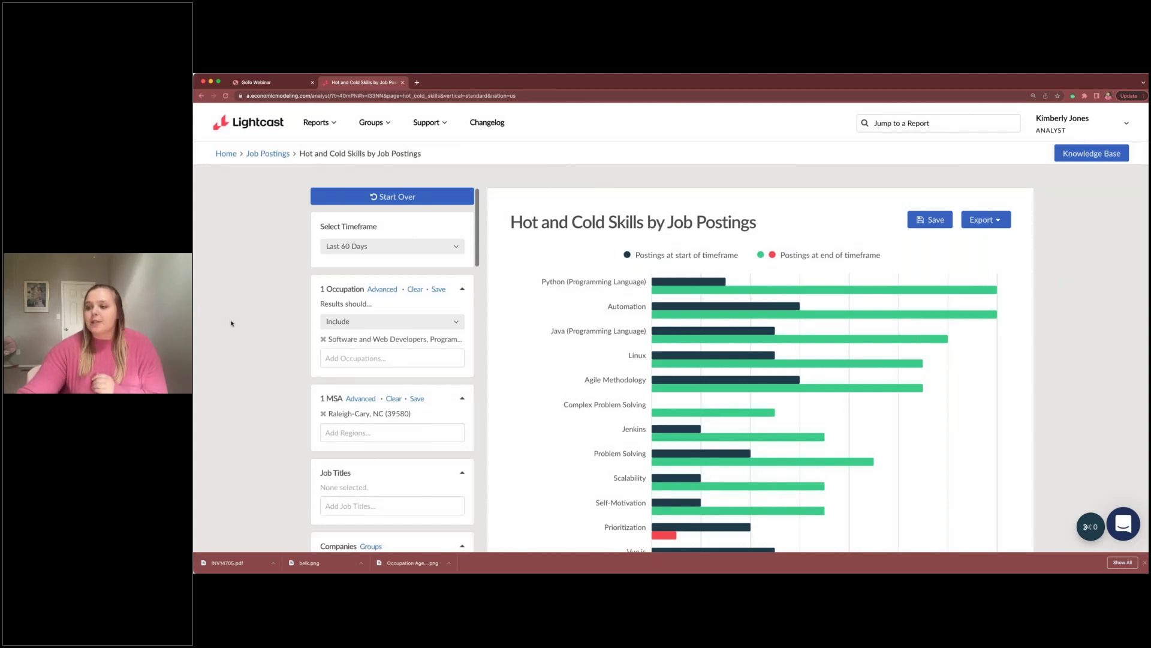
scroll(231, 323, down, 2)
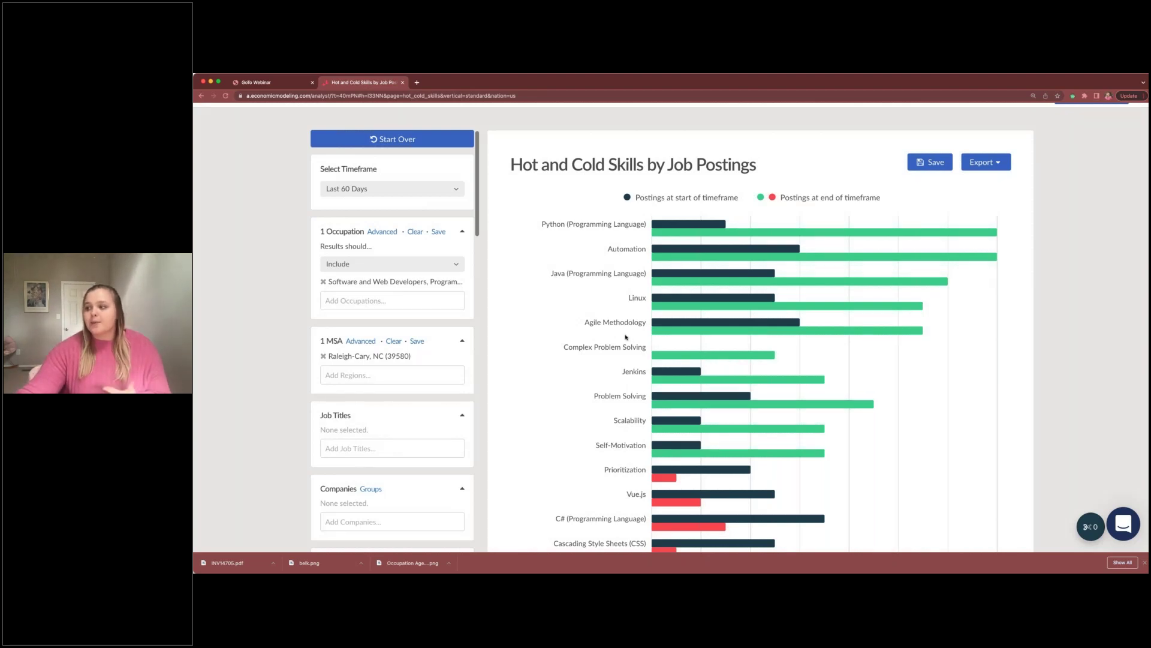
scroll(625, 337, down, 1)
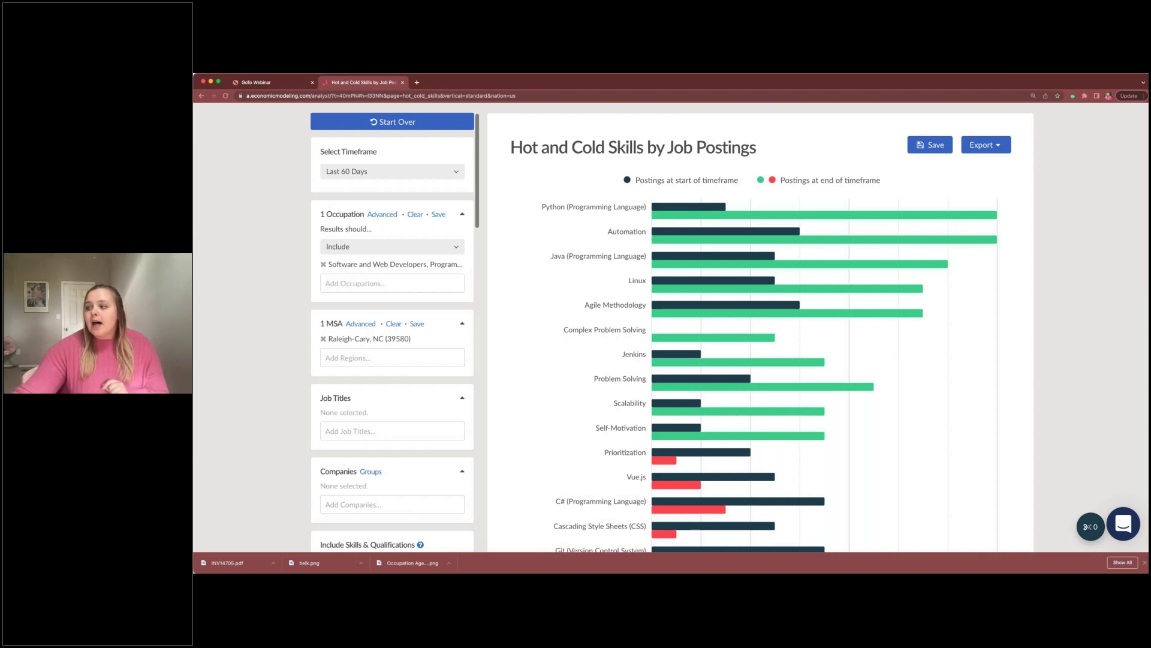
scroll(762, 336, down, 1)
scroll(762, 336, down, 1)
scroll(762, 336, down, 3)
scroll(762, 335, down, 2)
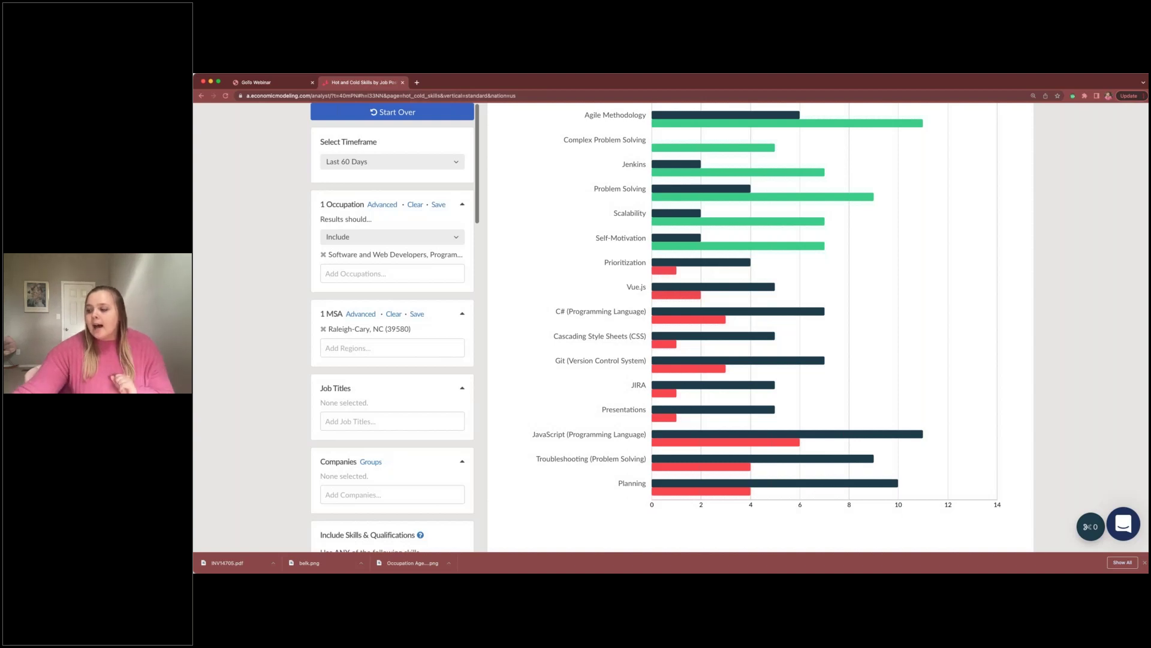
scroll(762, 336, down, 2)
scroll(762, 336, up, 2)
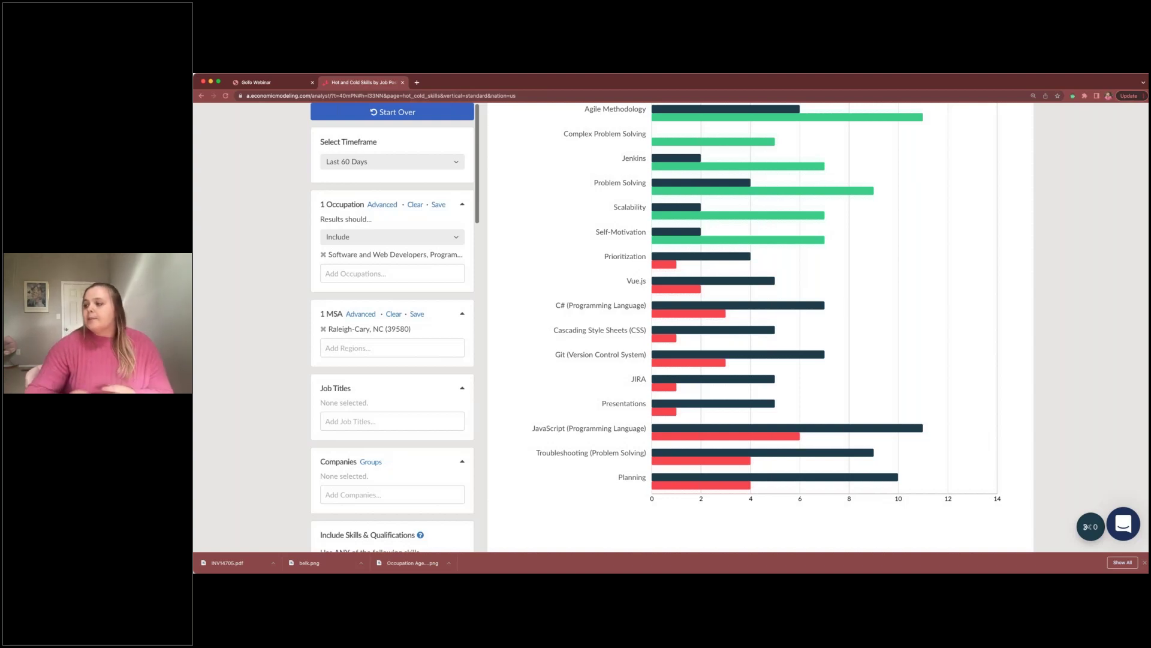
scroll(762, 324, up, 5)
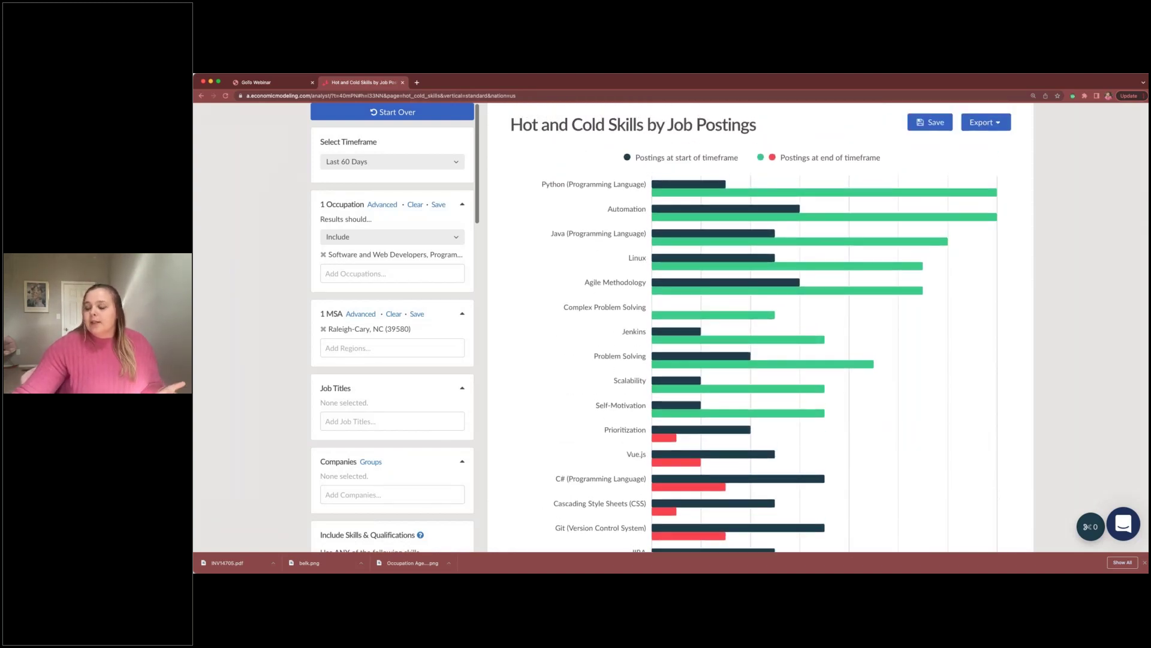
Review the skills table's posting counts and percent change, expanding it to list more skills
scroll(762, 327, down, 8)
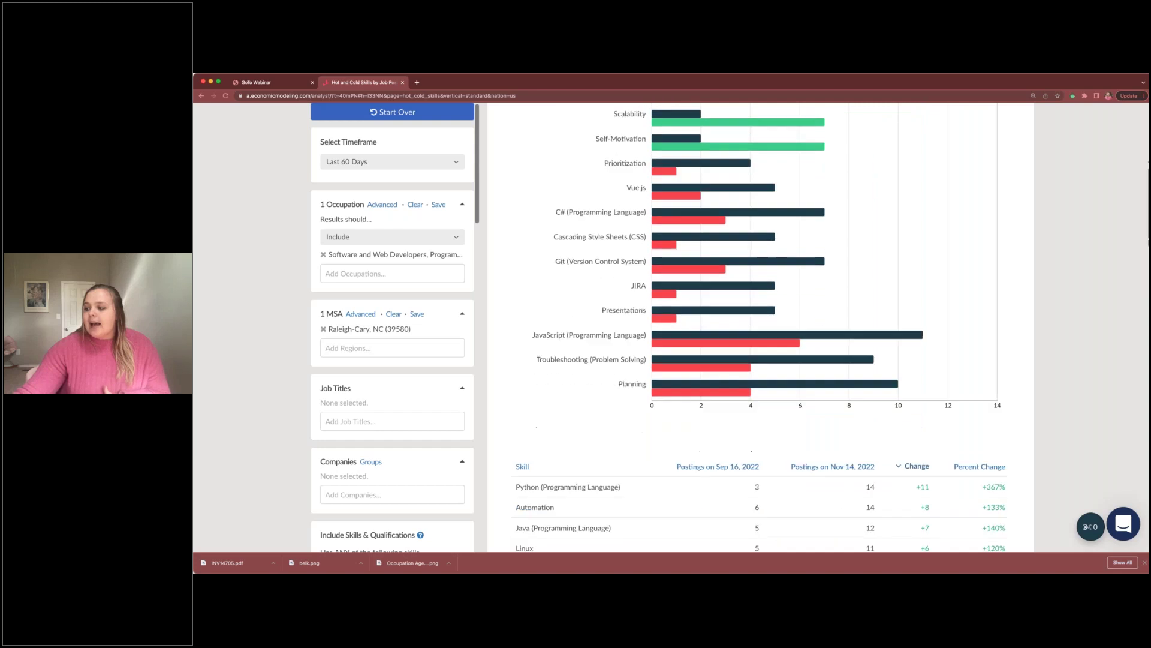
scroll(762, 327, down, 5)
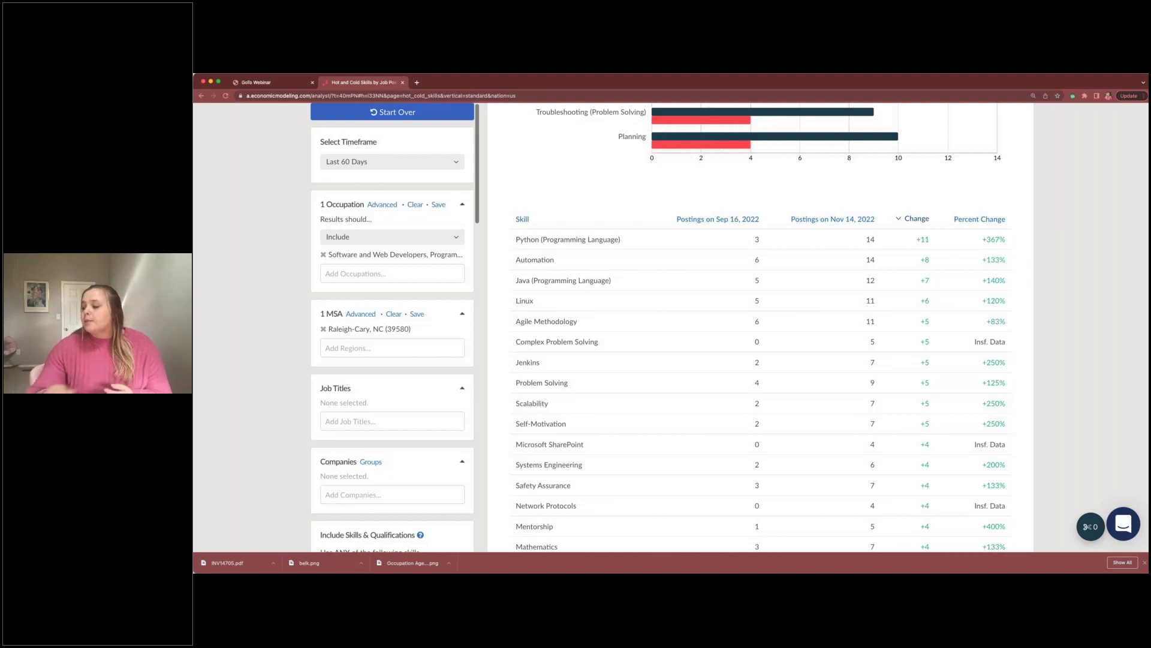
scroll(762, 327, down, 3)
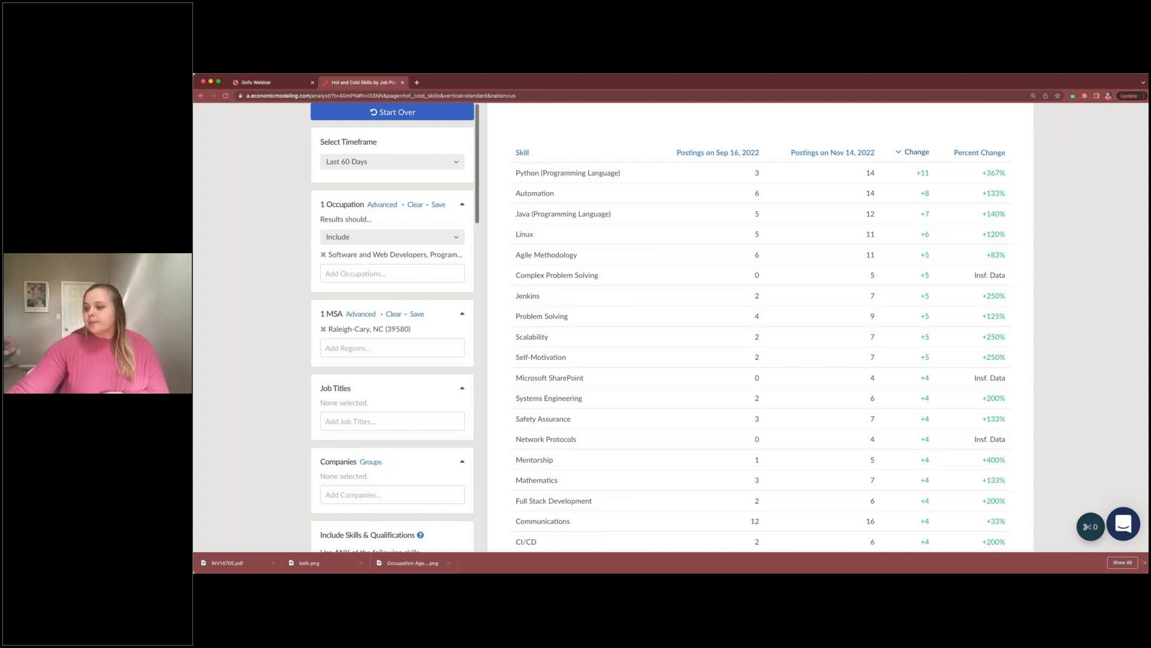
scroll(761, 334, down, 2)
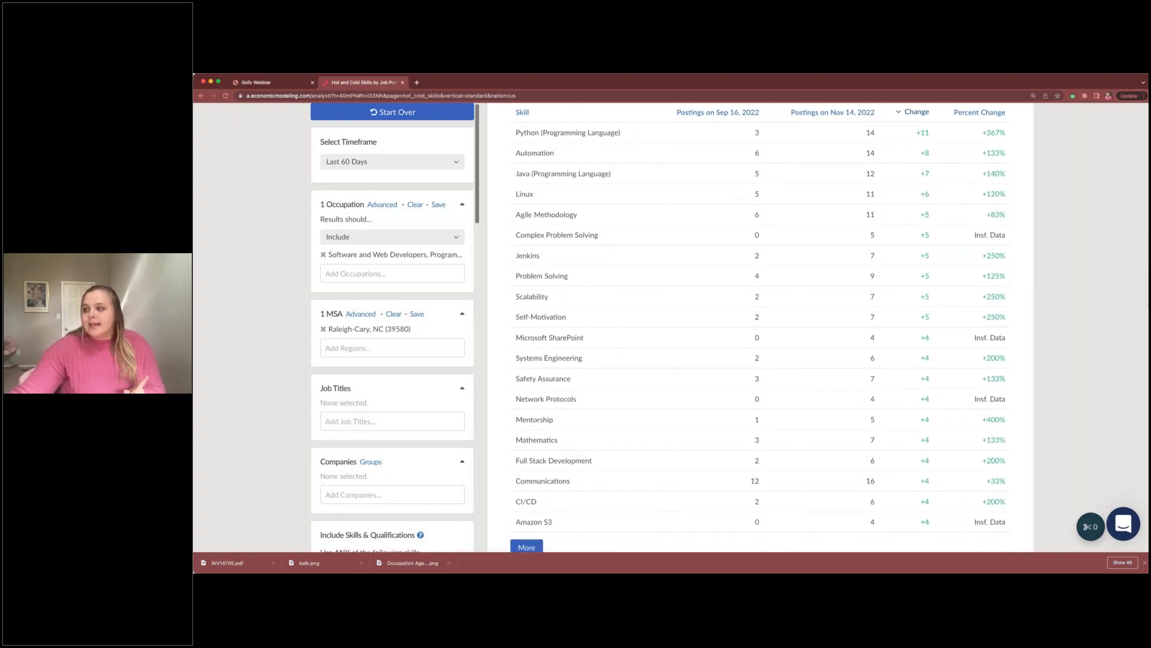
scroll(758, 327, up, 2)
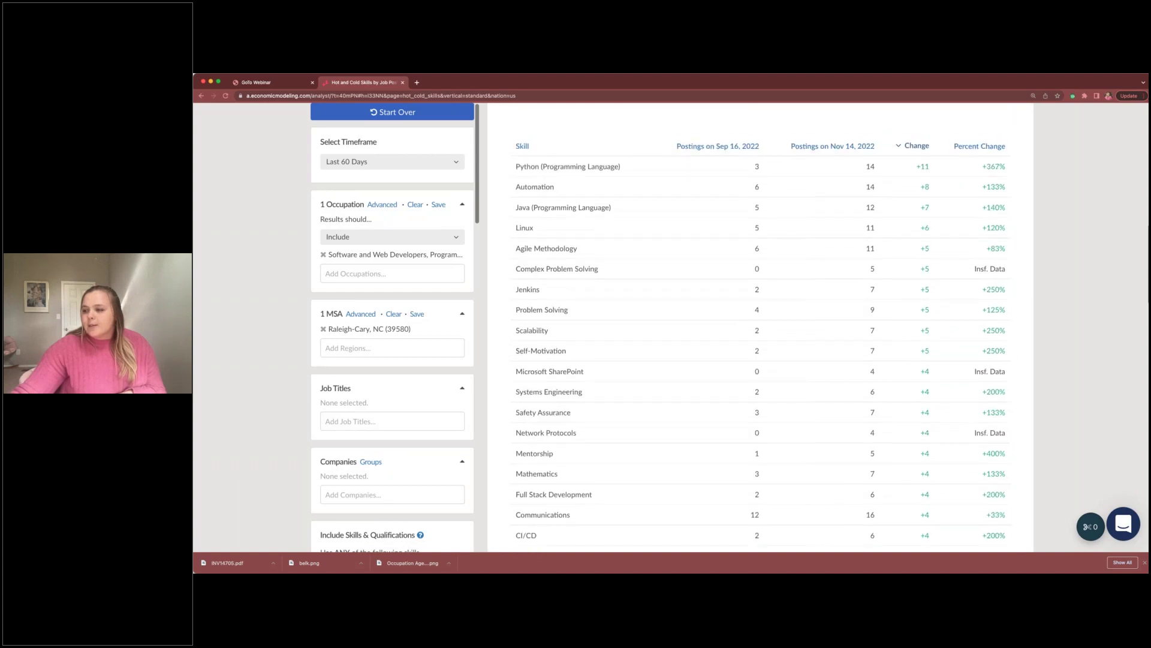
scroll(556, 445, down, 2)
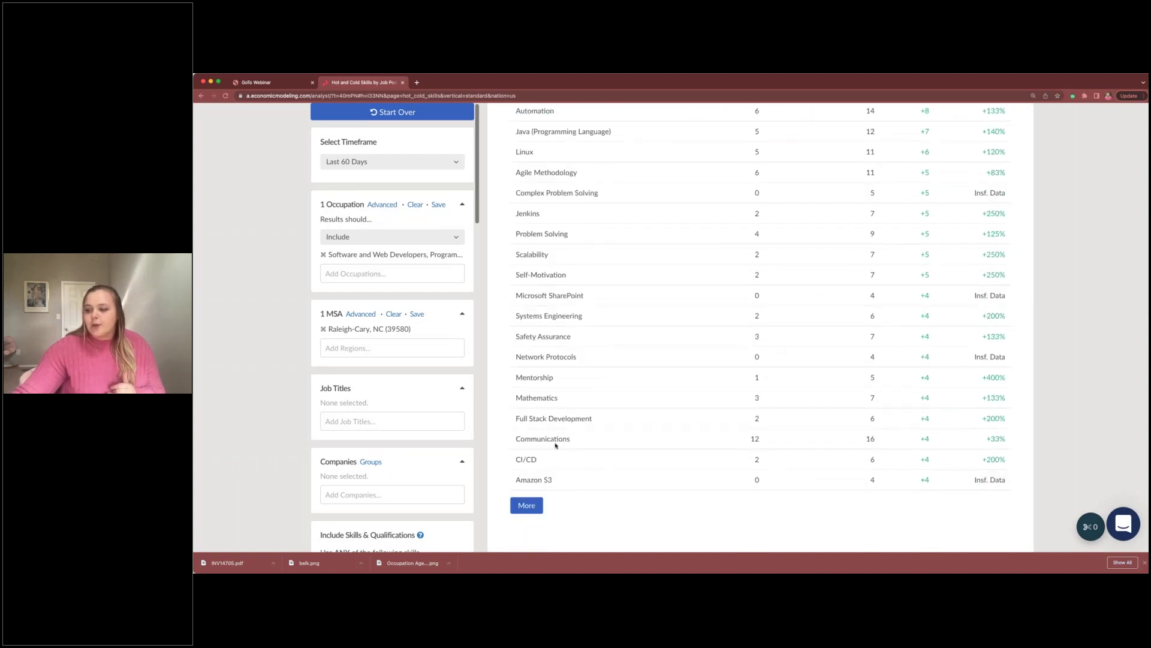
click(527, 505)
scroll(527, 506, down, 5)
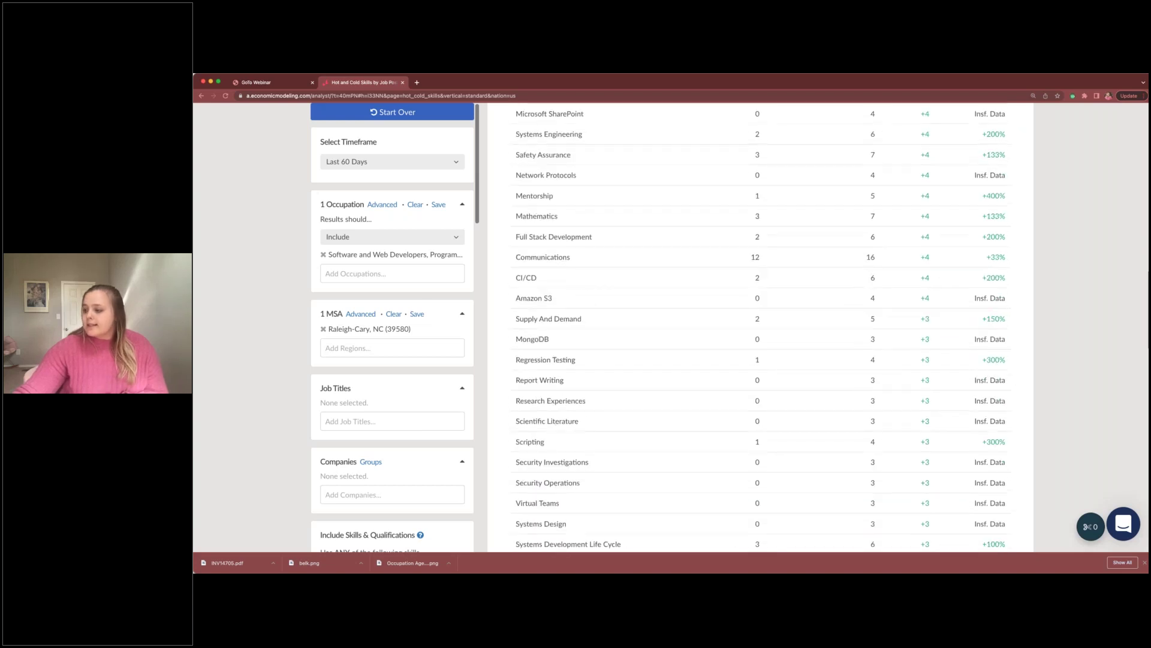
scroll(768, 330, down, 7)
scroll(768, 330, down, 7)
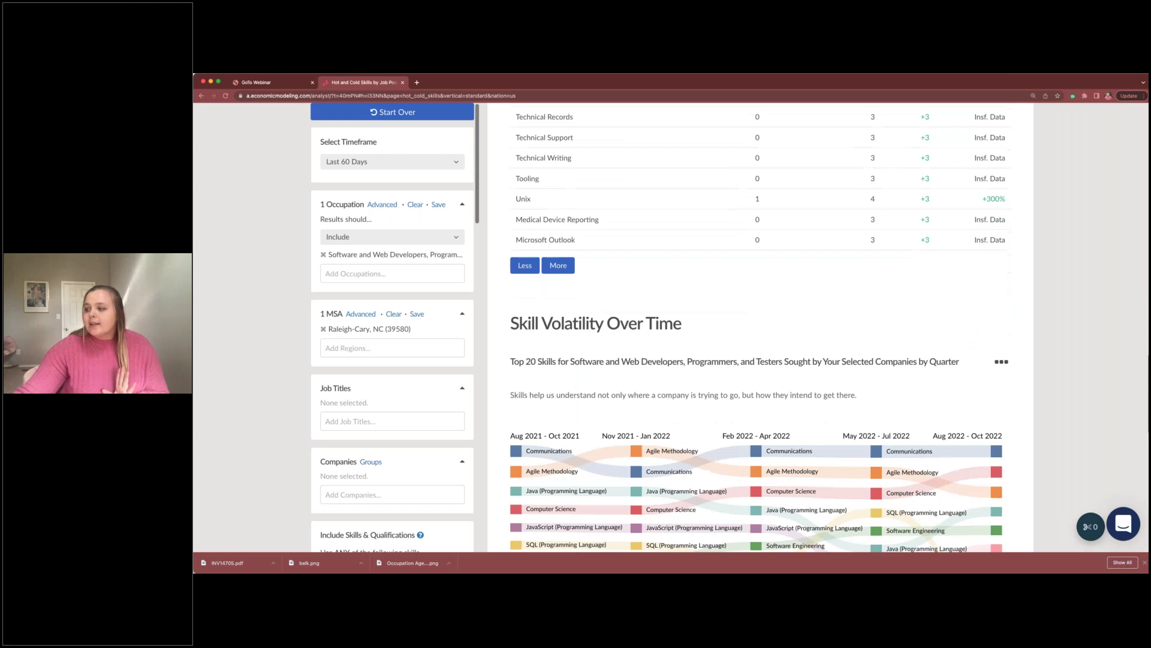
Examine the Skill Volatility Over Time chart, tracing individual skills such as Agile Methodology and Application Programming Interface across the quarters
scroll(635, 336, down, 4)
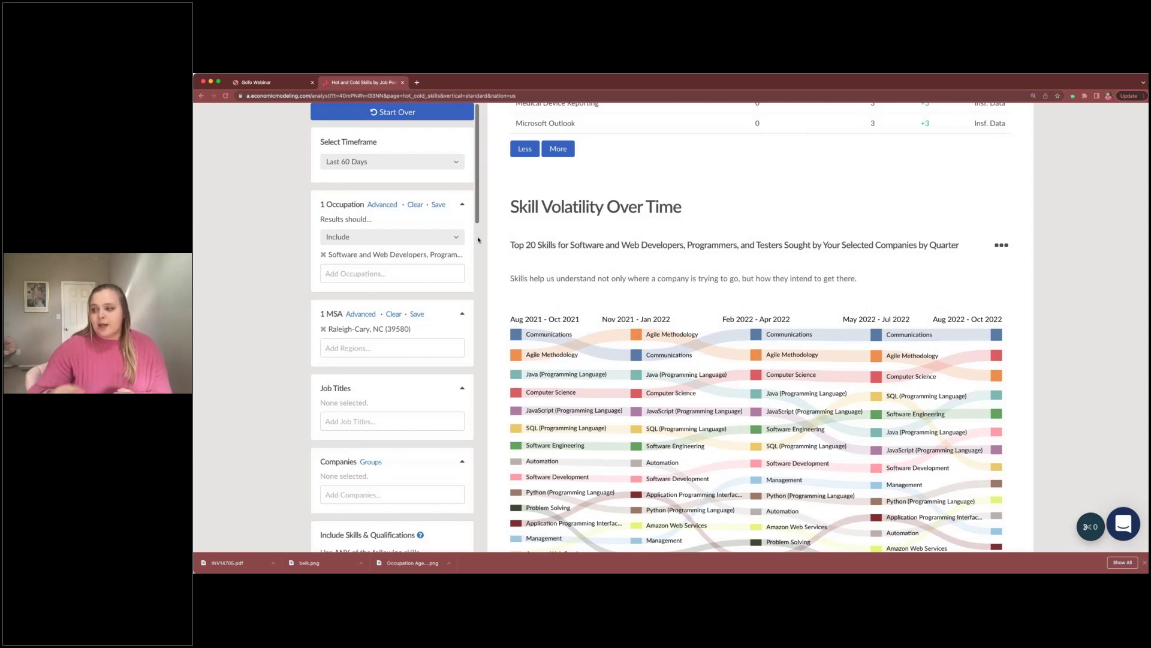
scroll(478, 240, down, 3)
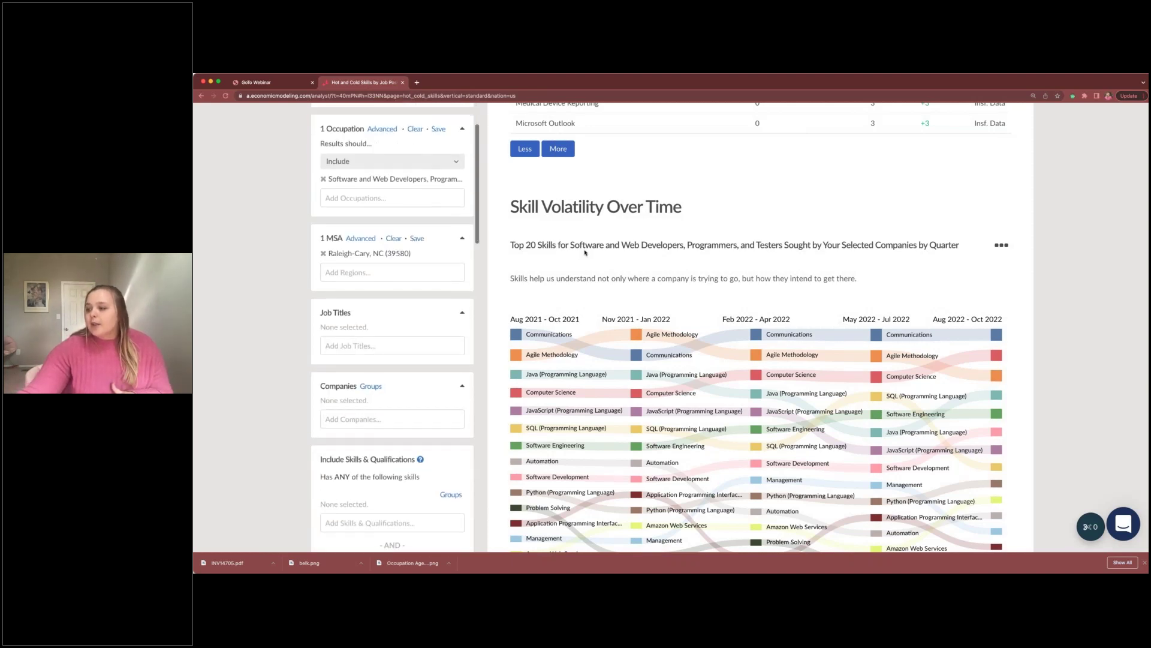
scroll(584, 252, down, 1)
scroll(585, 253, down, 5)
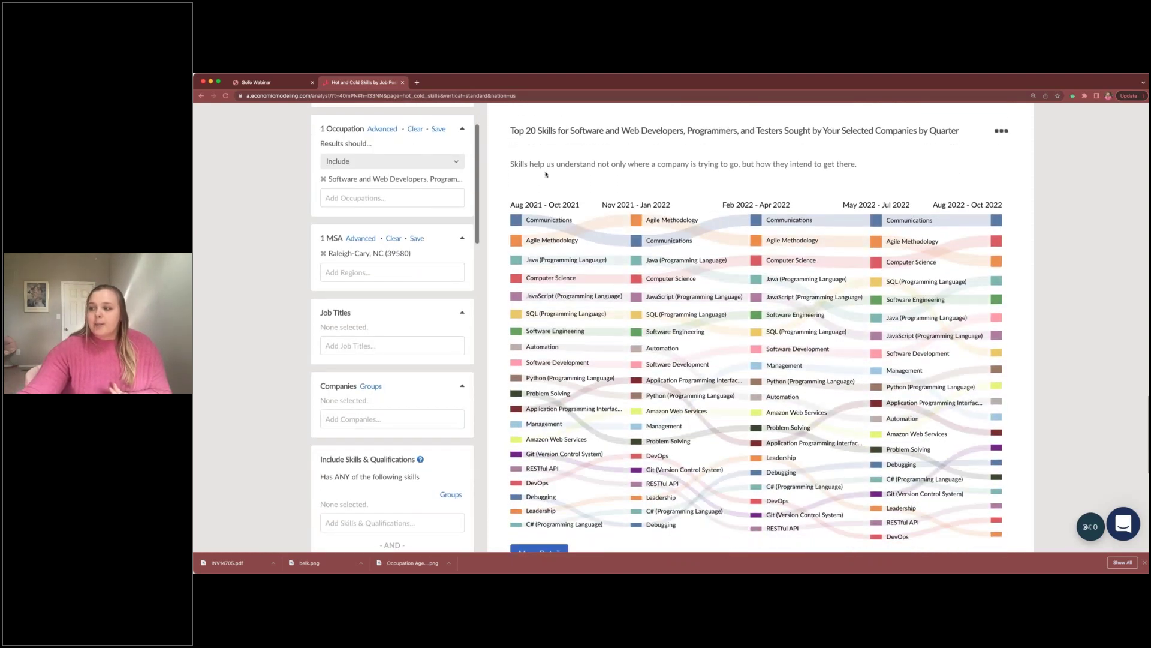
mouse_move(529, 222)
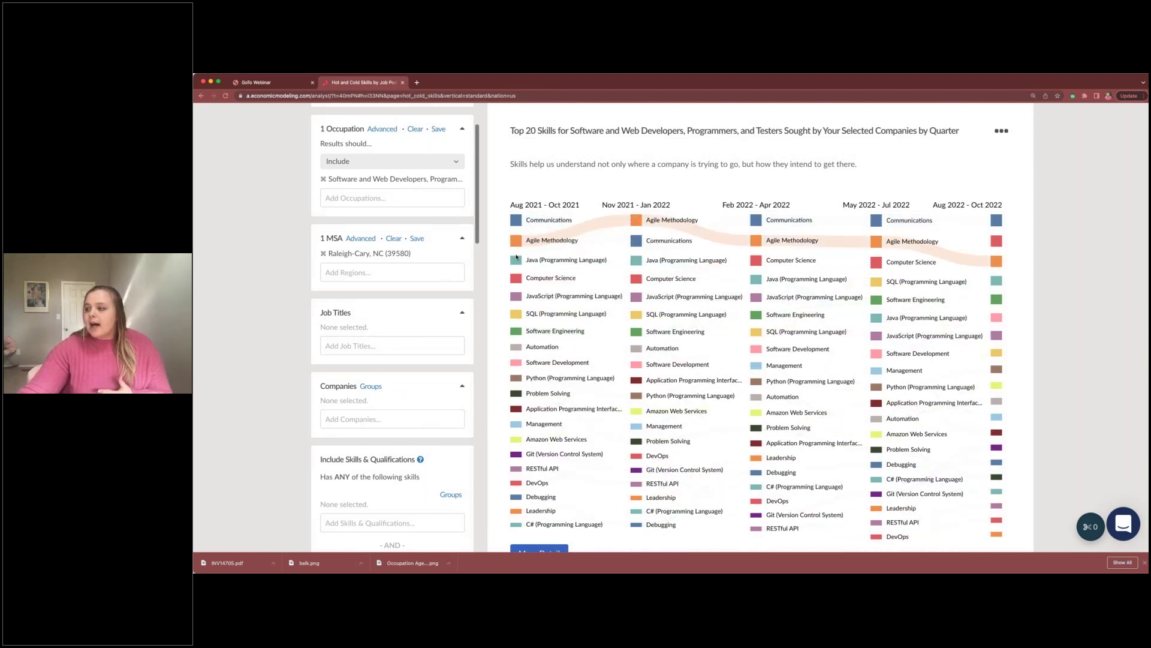
mouse_move(517, 260)
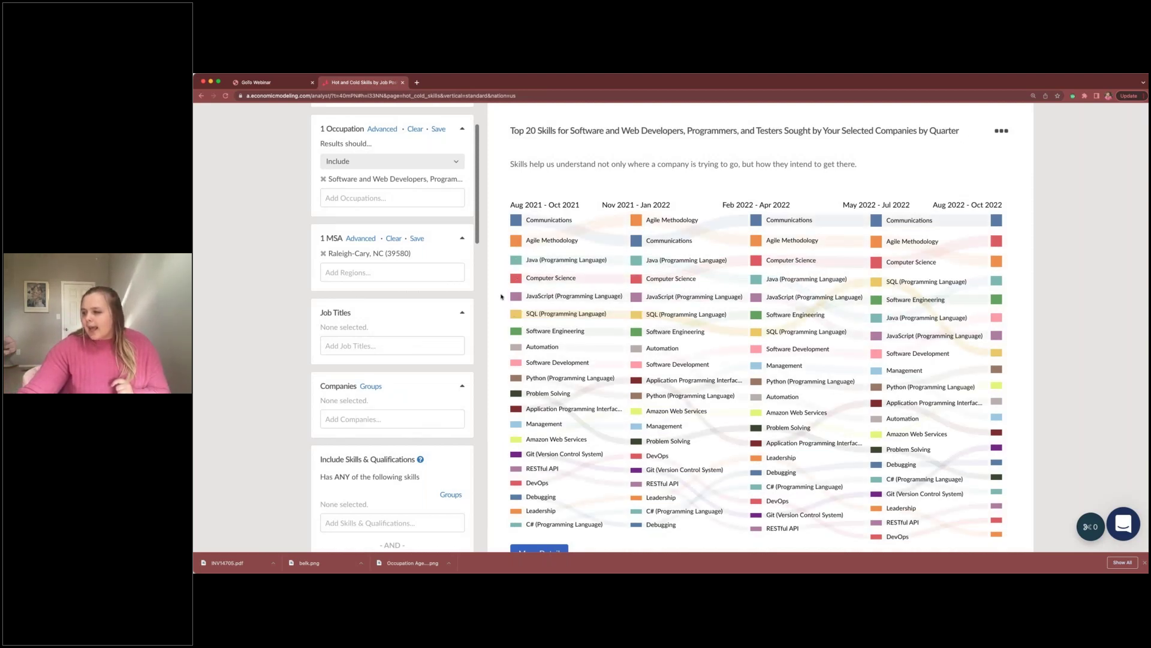
mouse_move(515, 412)
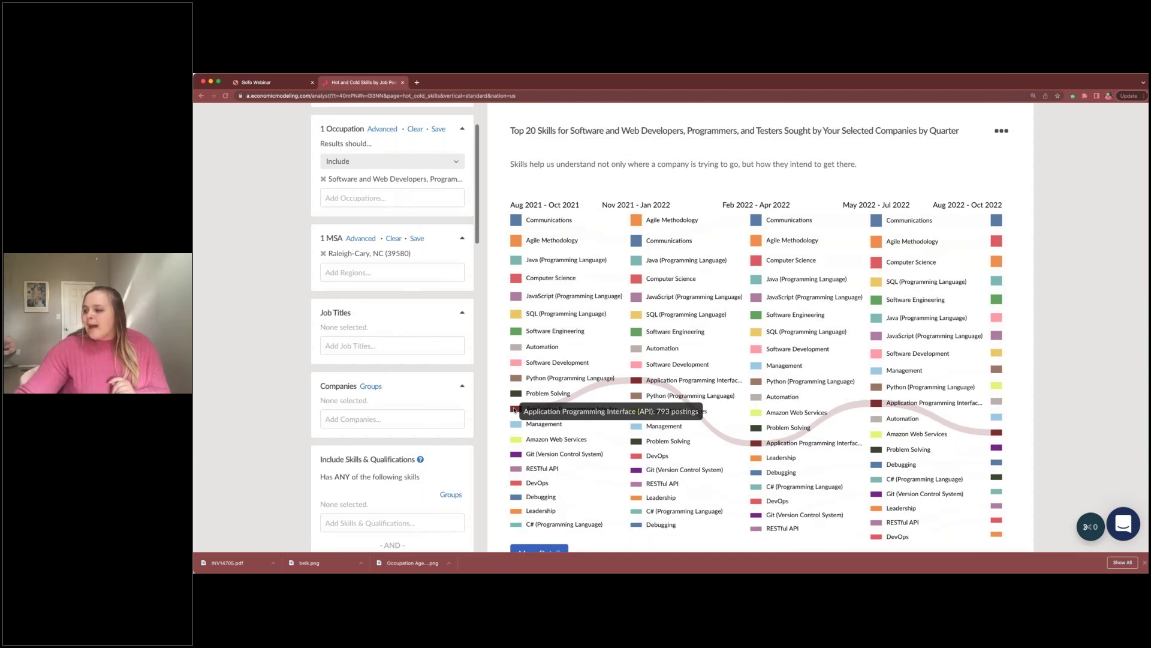
mouse_move(575, 407)
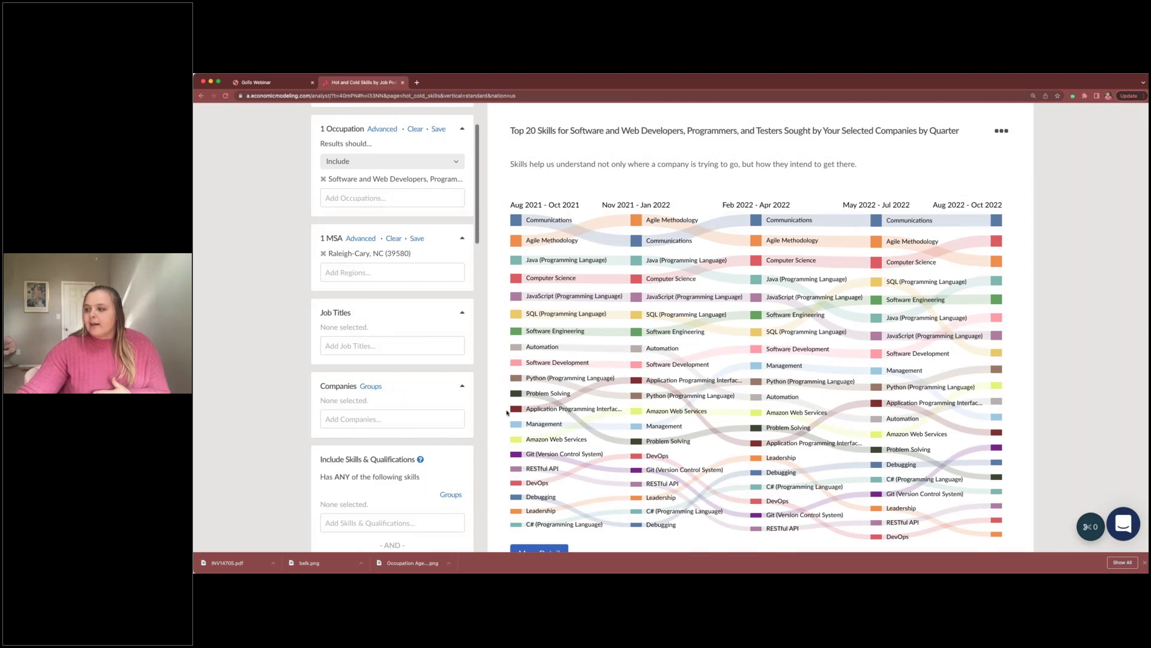
scroll(507, 412, down, 2)
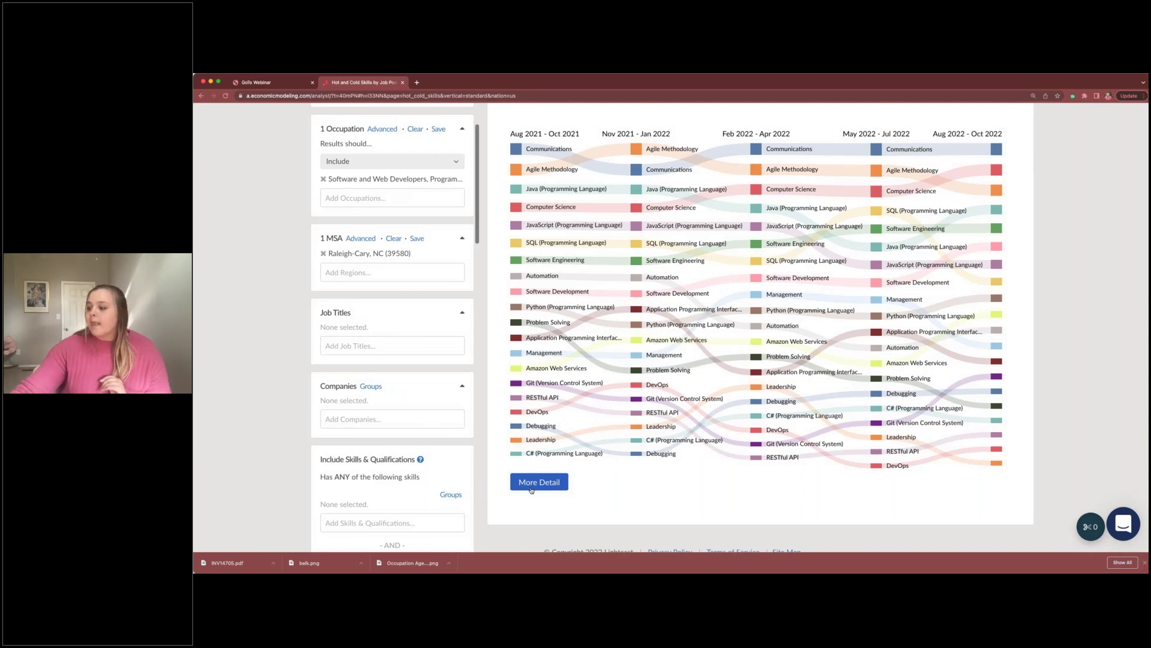
Leave the Hot and Cold Skills report, return to the Job Postings reports and open the Company Talent Profile report
scroll(683, 379, up, 15)
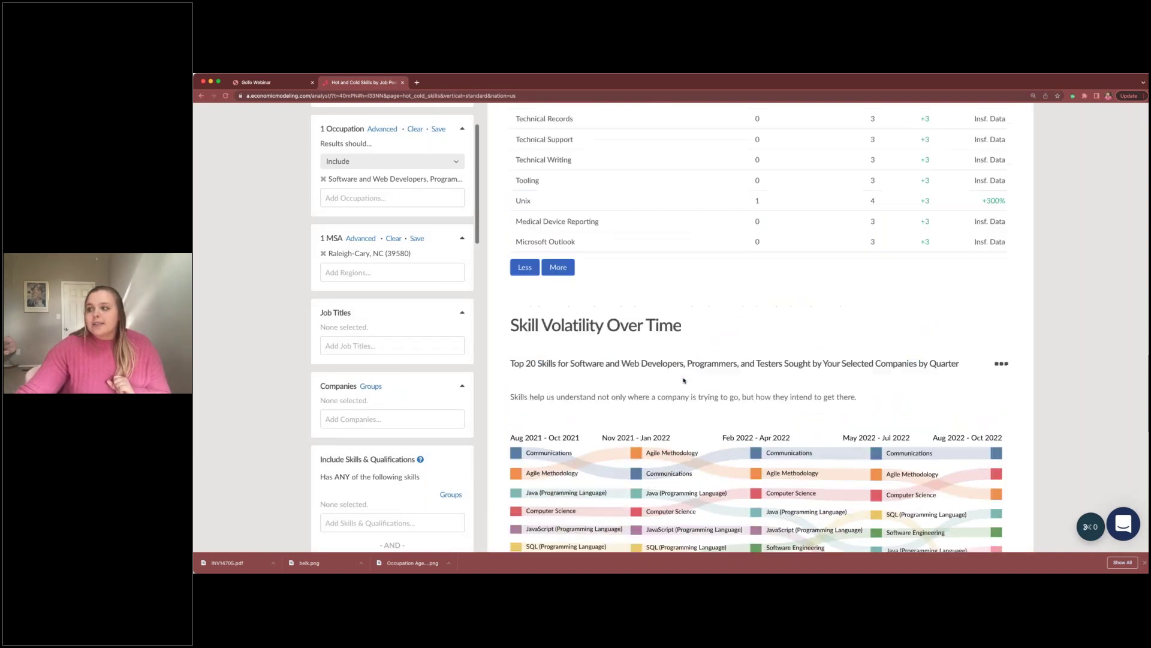
scroll(684, 380, up, 15)
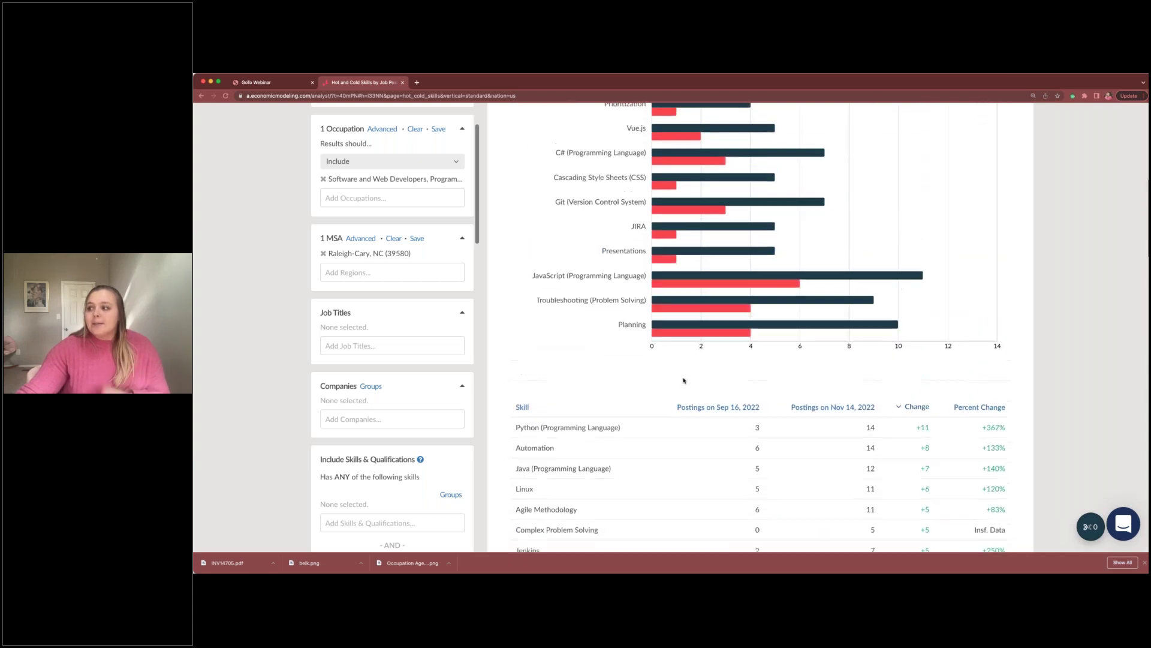
scroll(683, 380, up, 3)
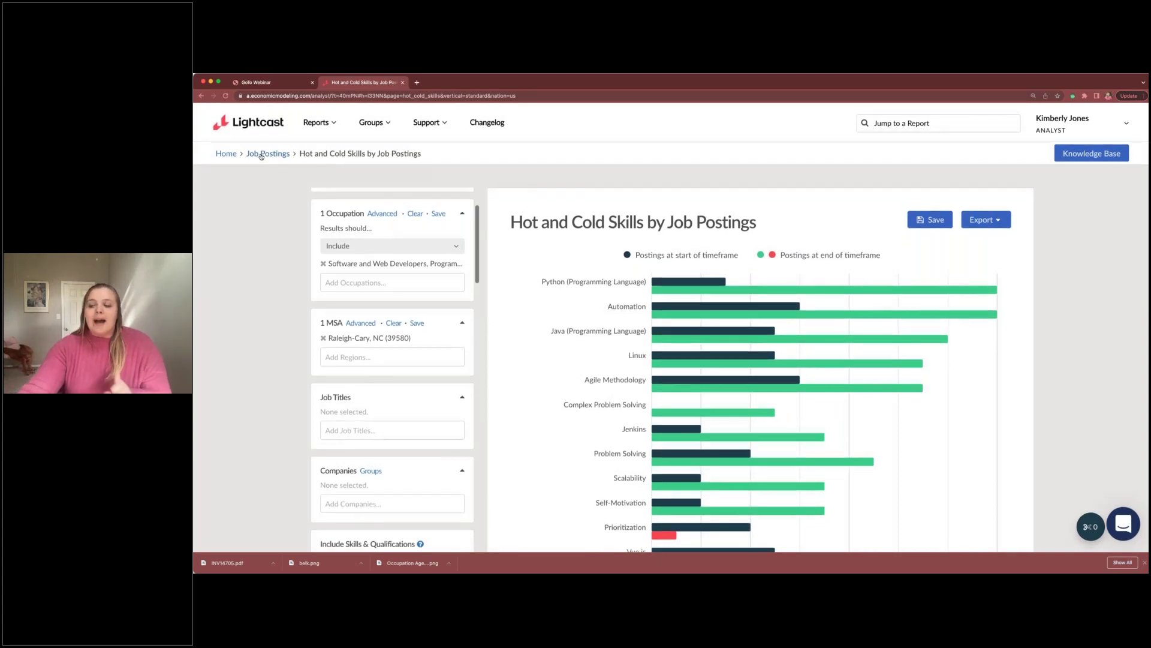
click(261, 154)
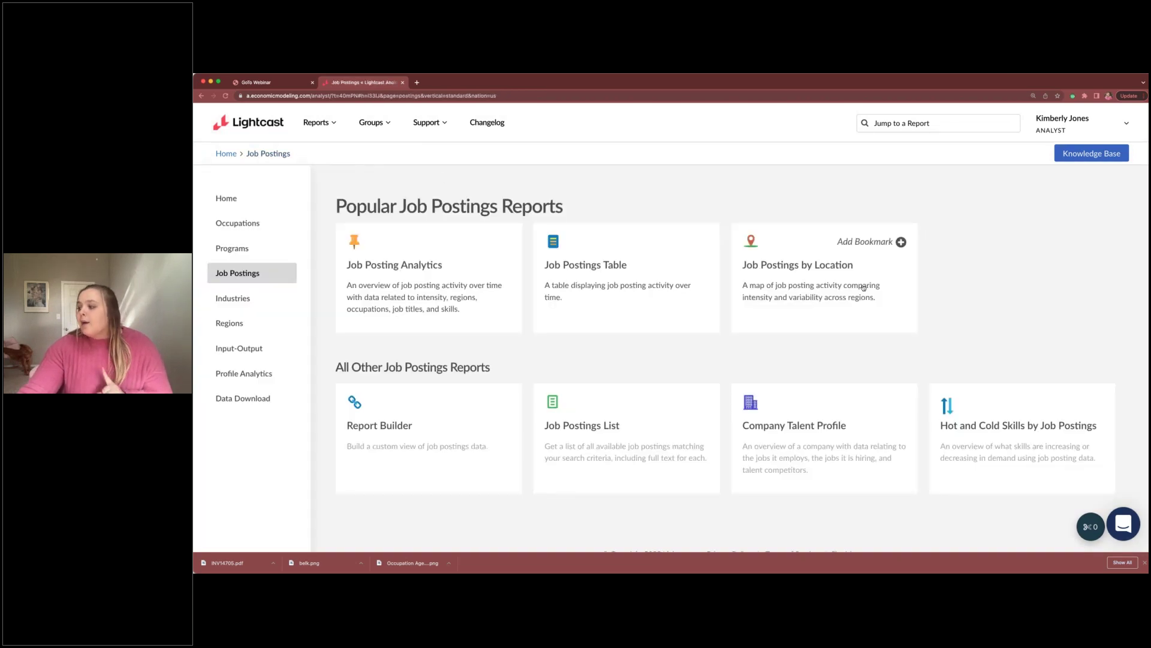
scroll(864, 288, down, 3)
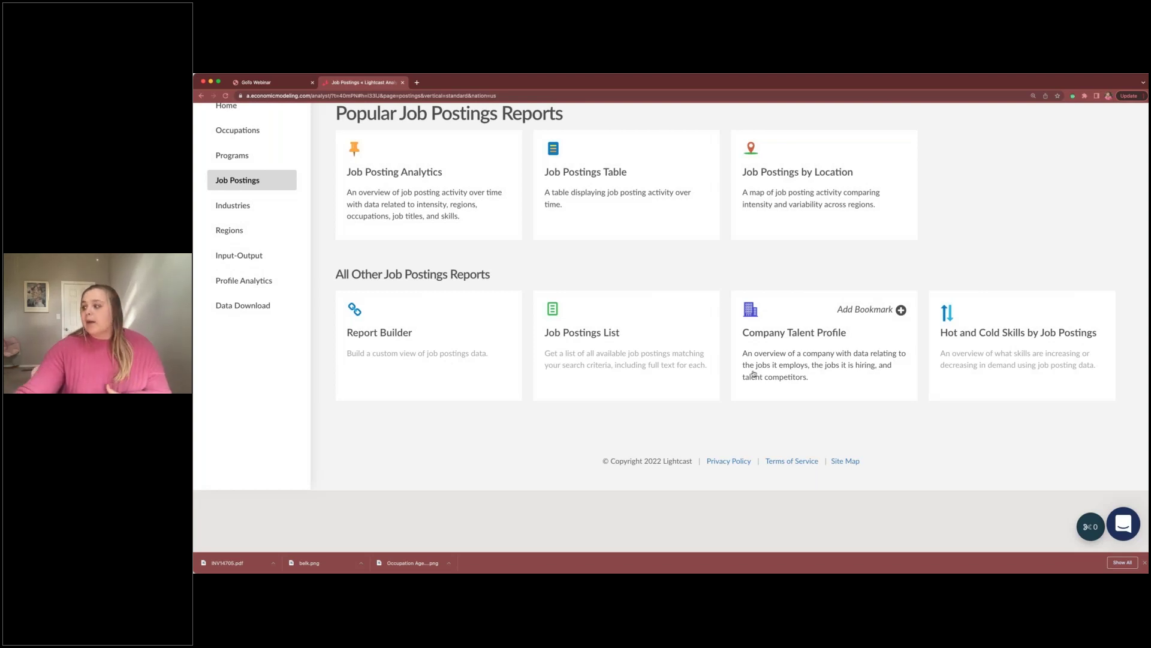
click(789, 367)
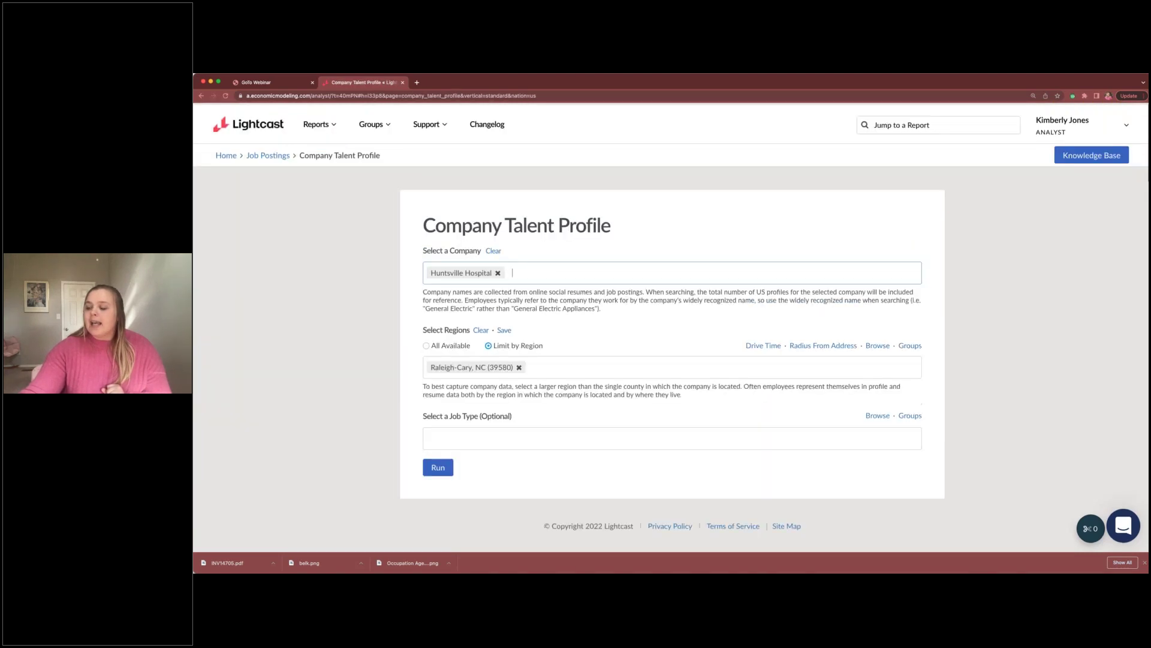
Clear the preset company and region, and select all "Amazon" companies for the Company Talent Profile
click(498, 272)
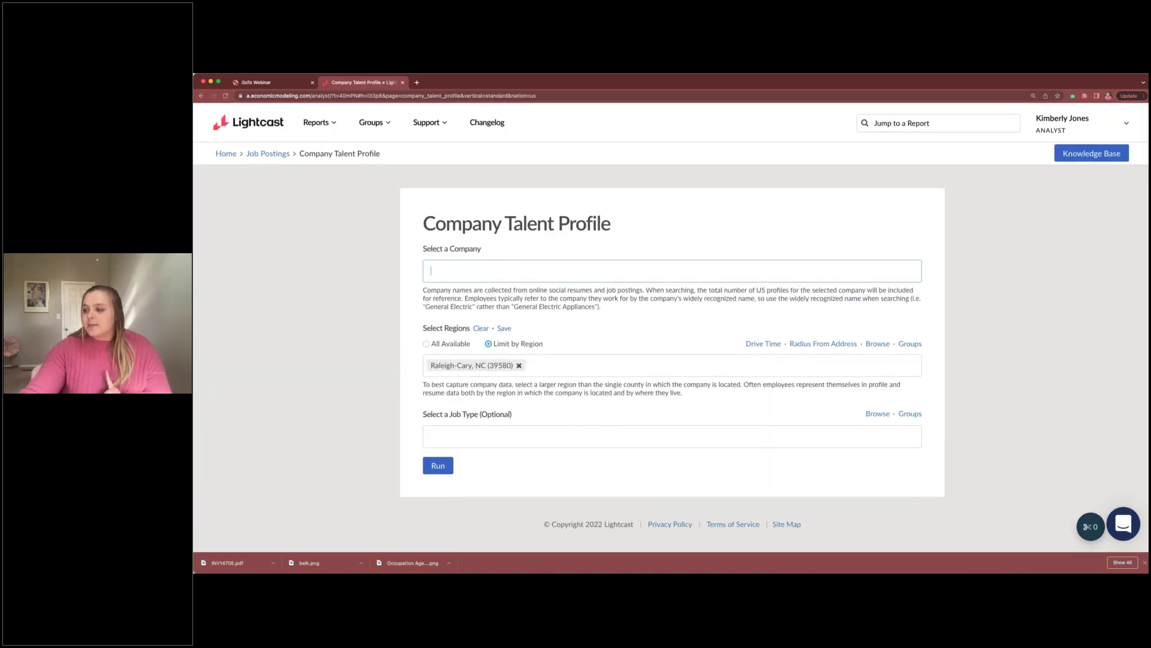
click(441, 272)
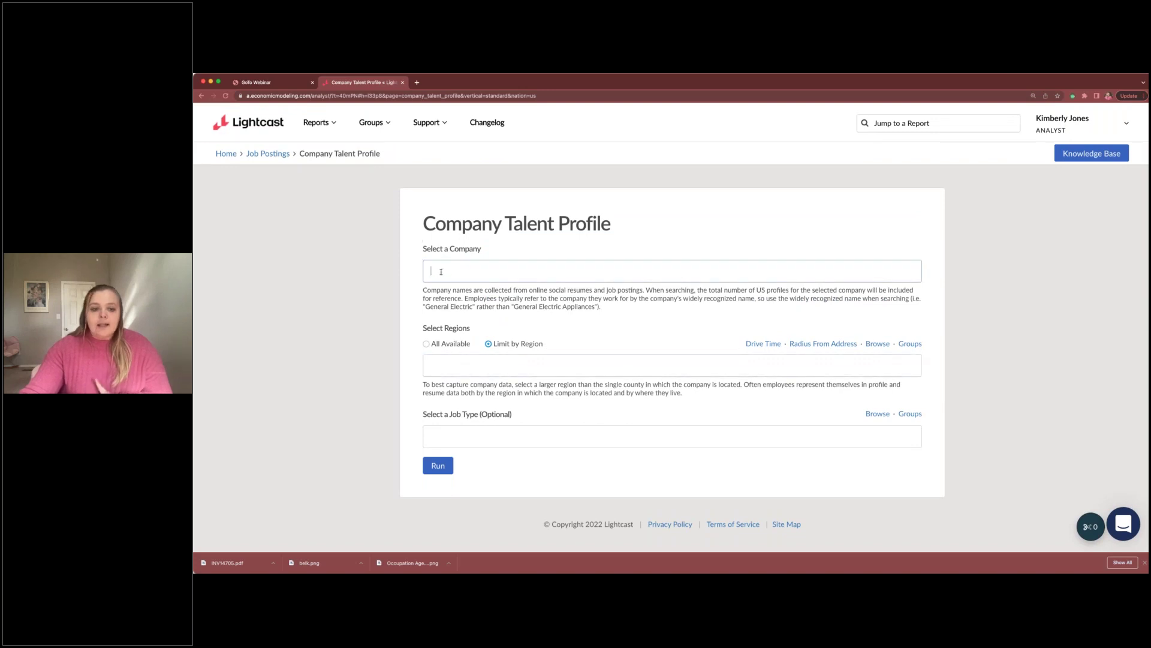
text(Amazon)
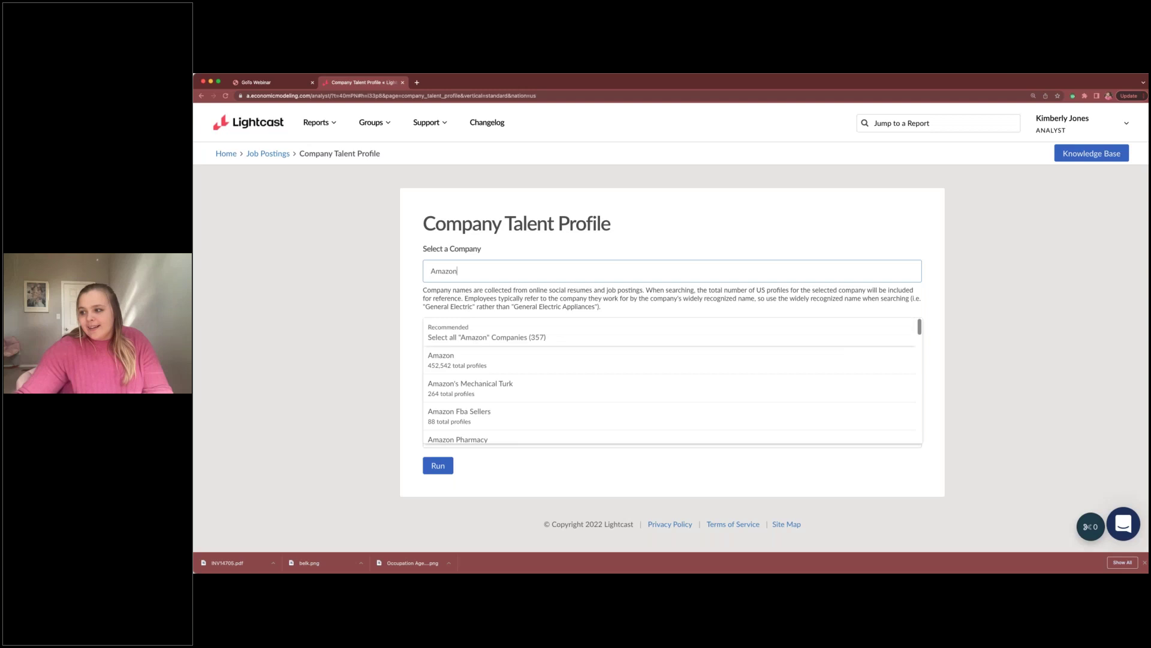
click(479, 335)
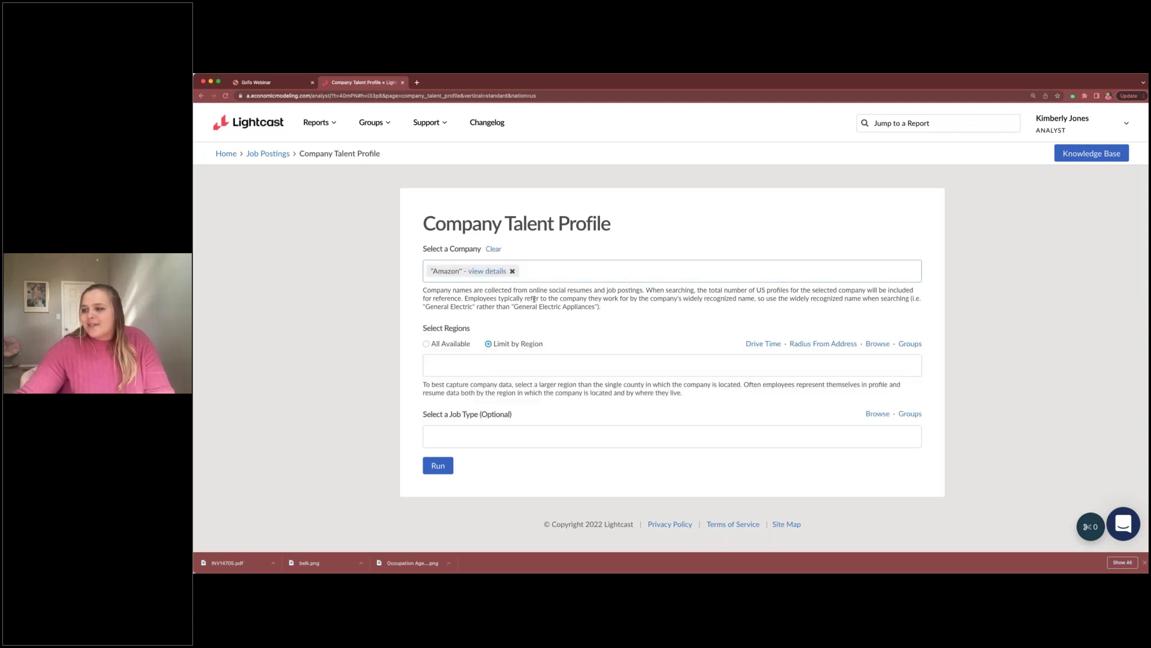
Limit the region to the Miami-Fort Lauderdale-Pompano Beach, FL MSA and run the report
scroll(470, 317, down, 2)
click(467, 307)
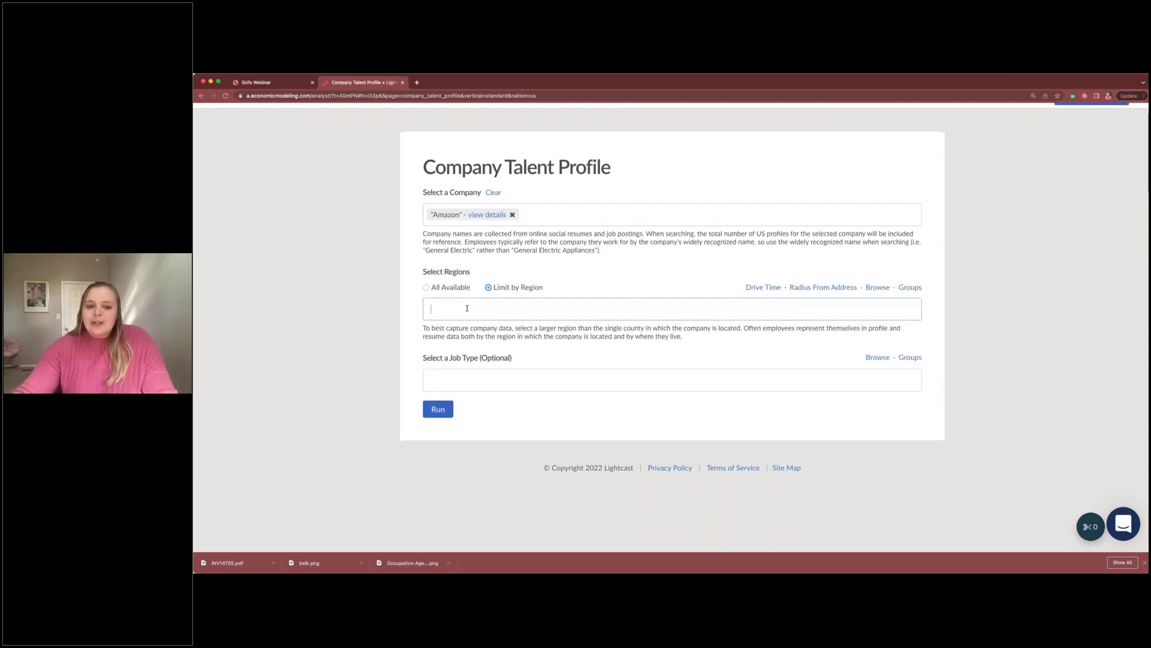
text(miami f)
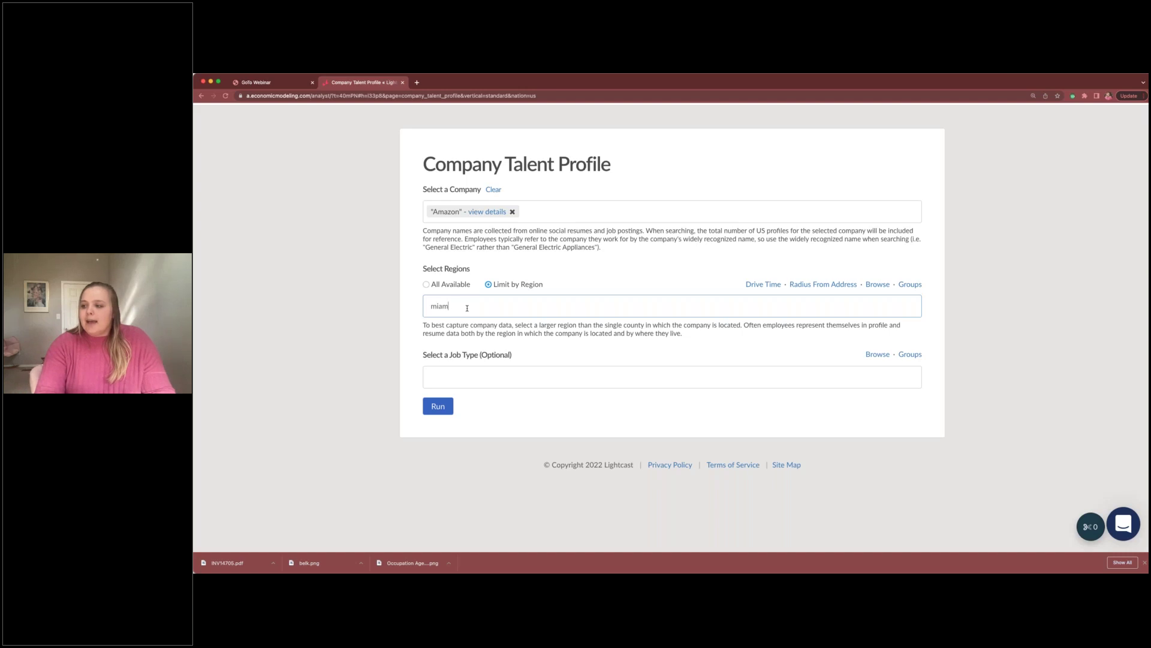
key(BackSpace)
key(BackSpace)
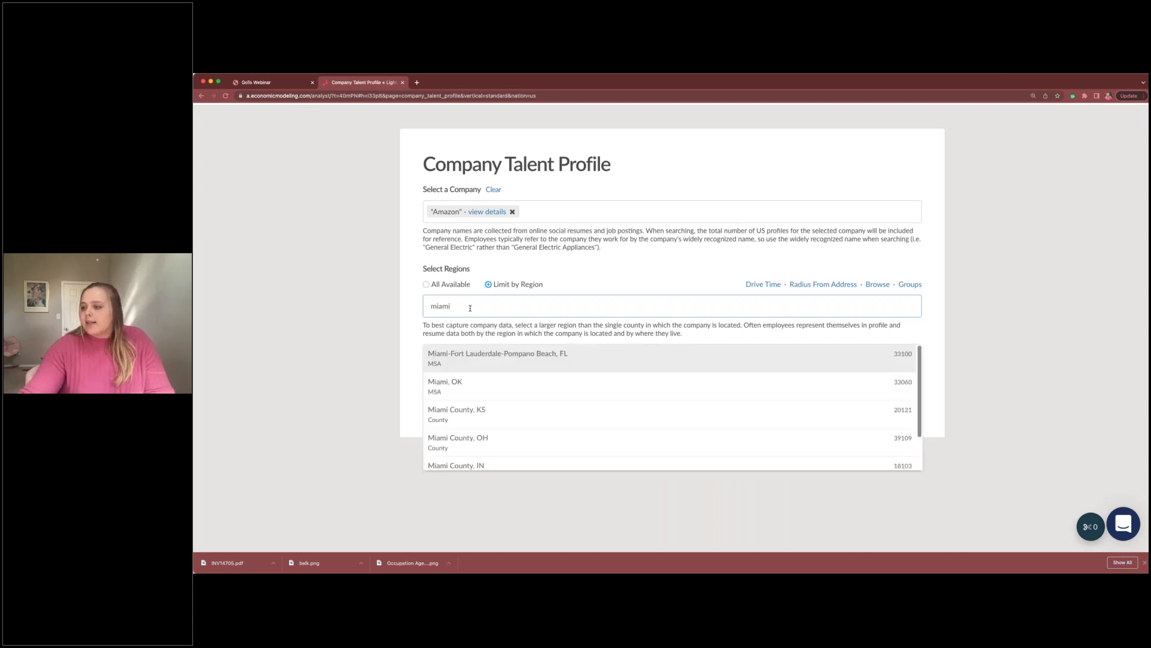
click(521, 357)
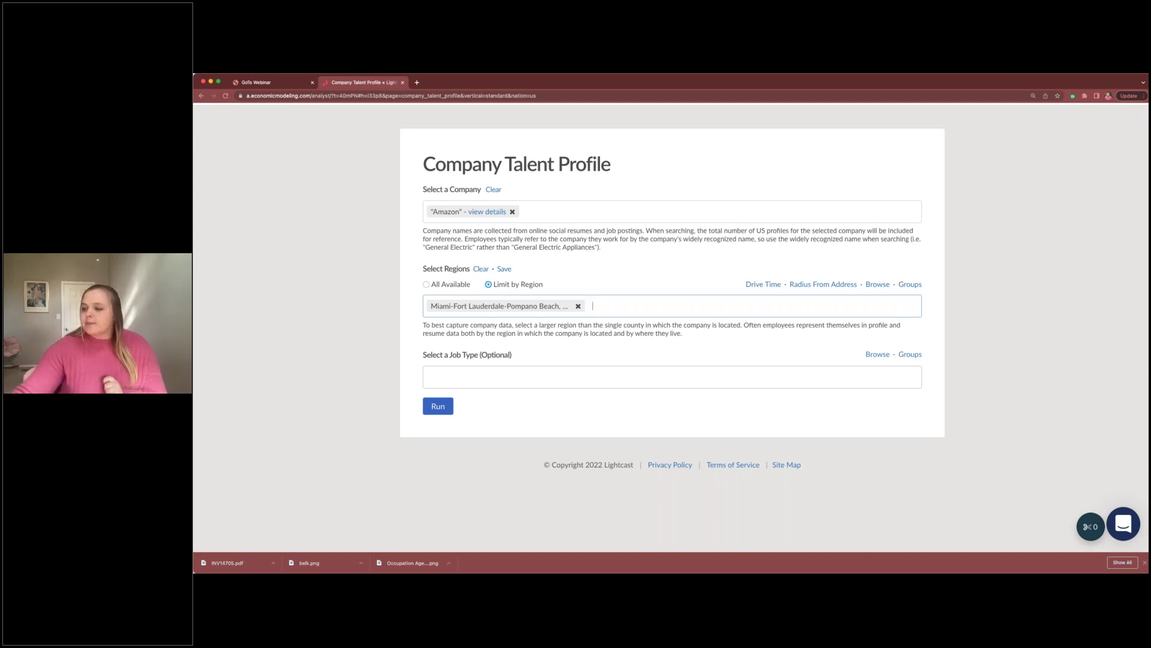
click(438, 406)
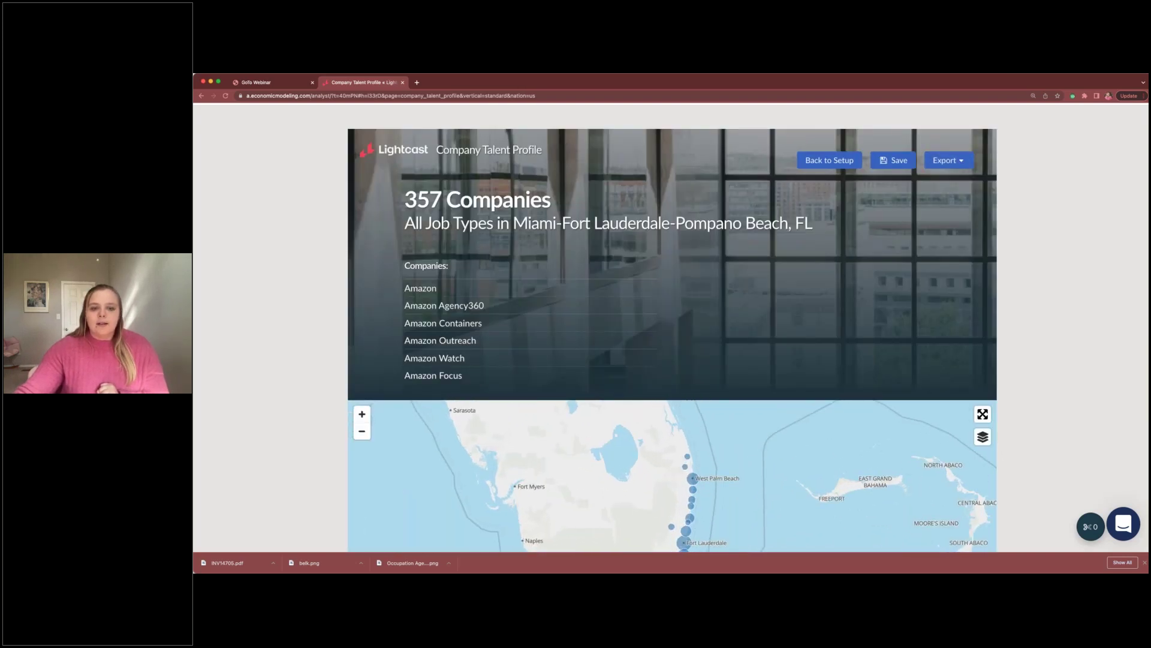
Examine the map of company profiles by city, checking Miami and the smaller coastal cities north of it
scroll(672, 328, down, 4)
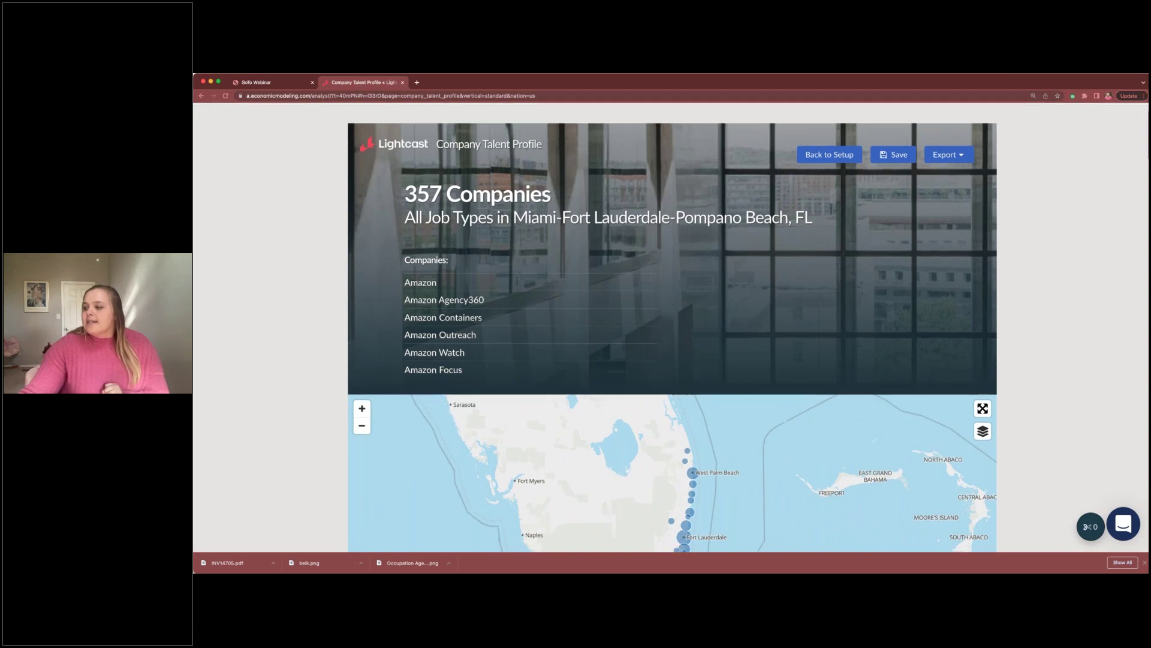
scroll(672, 328, down, 3)
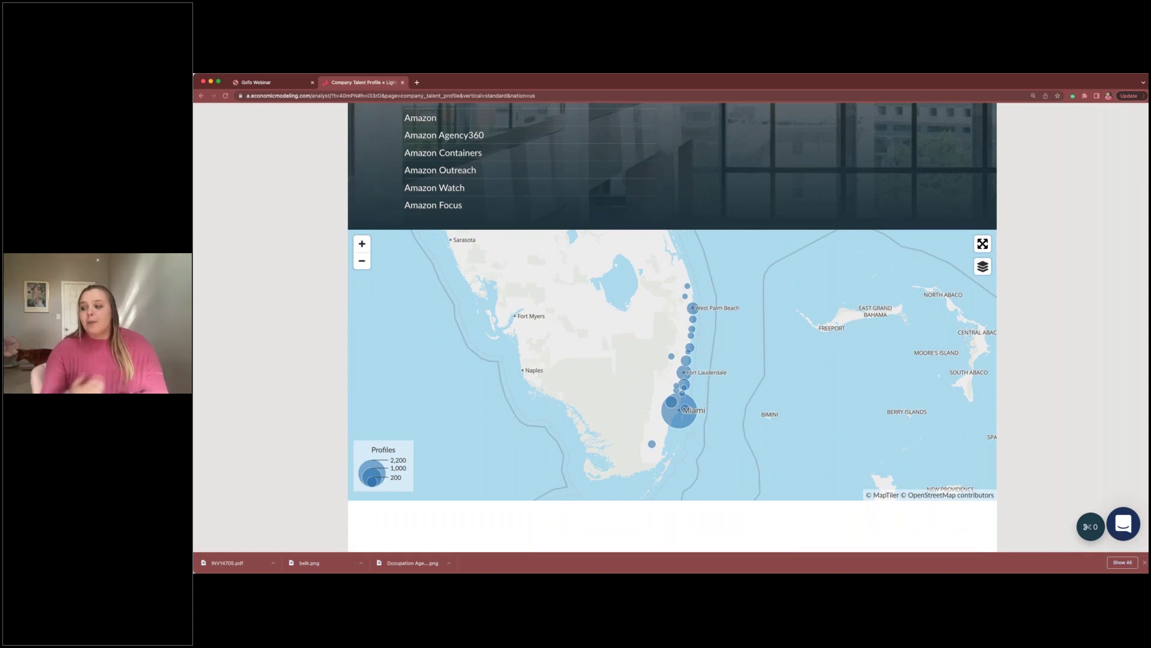
mouse_move(679, 413)
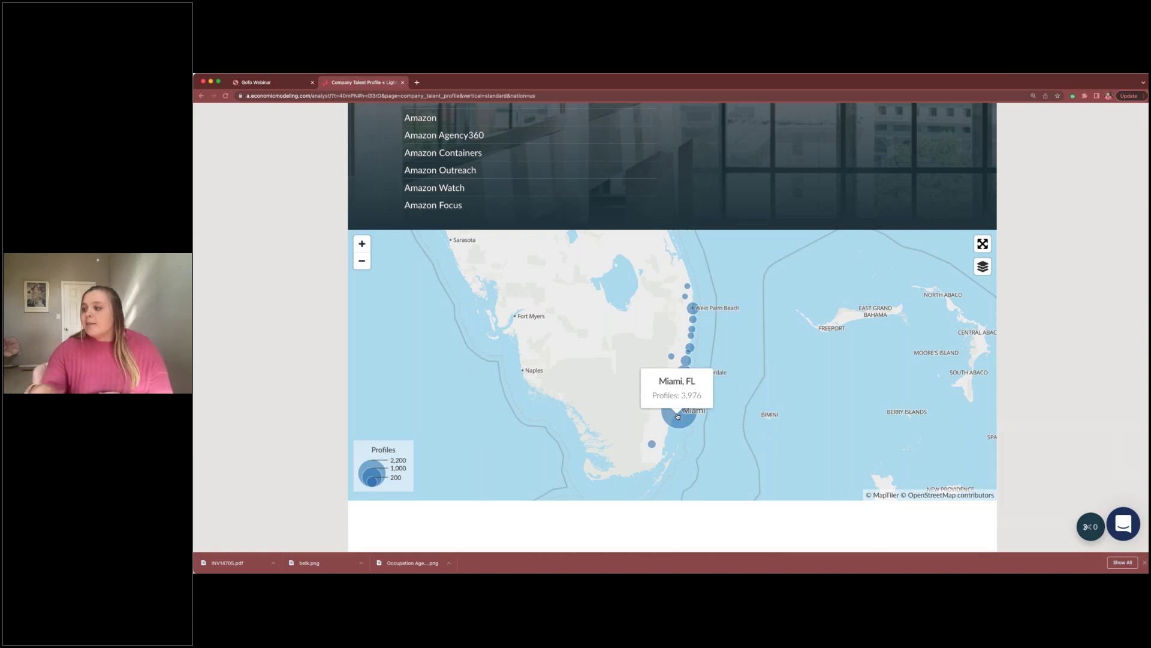
mouse_move(693, 337)
mouse_move(688, 373)
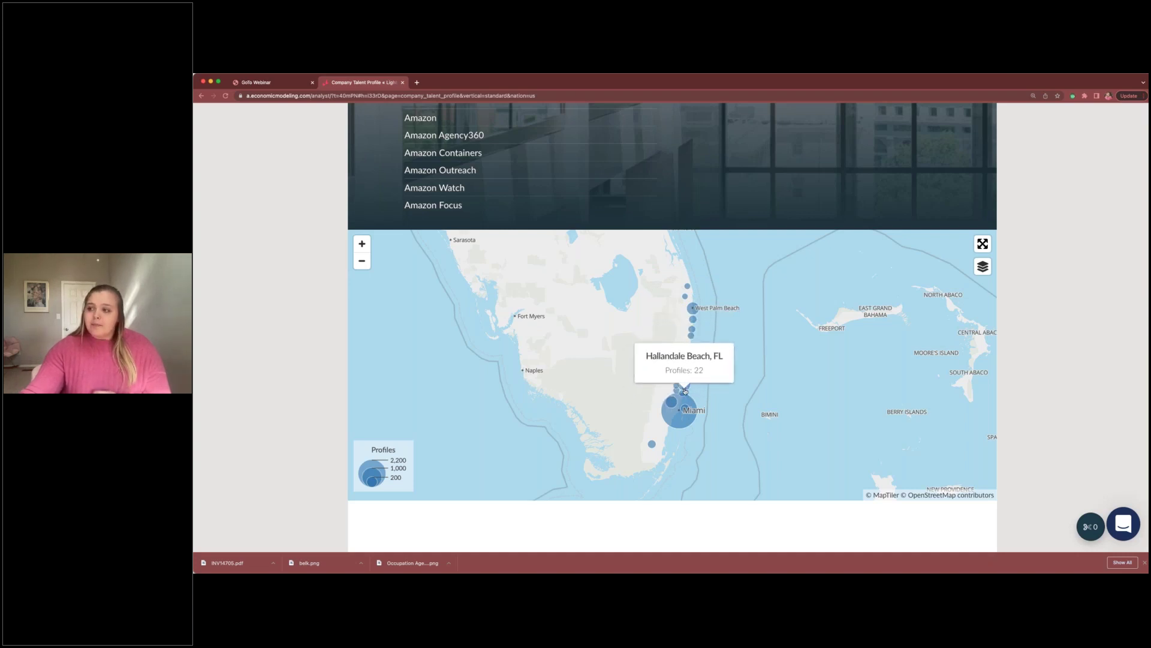
scroll(686, 391, up, 1)
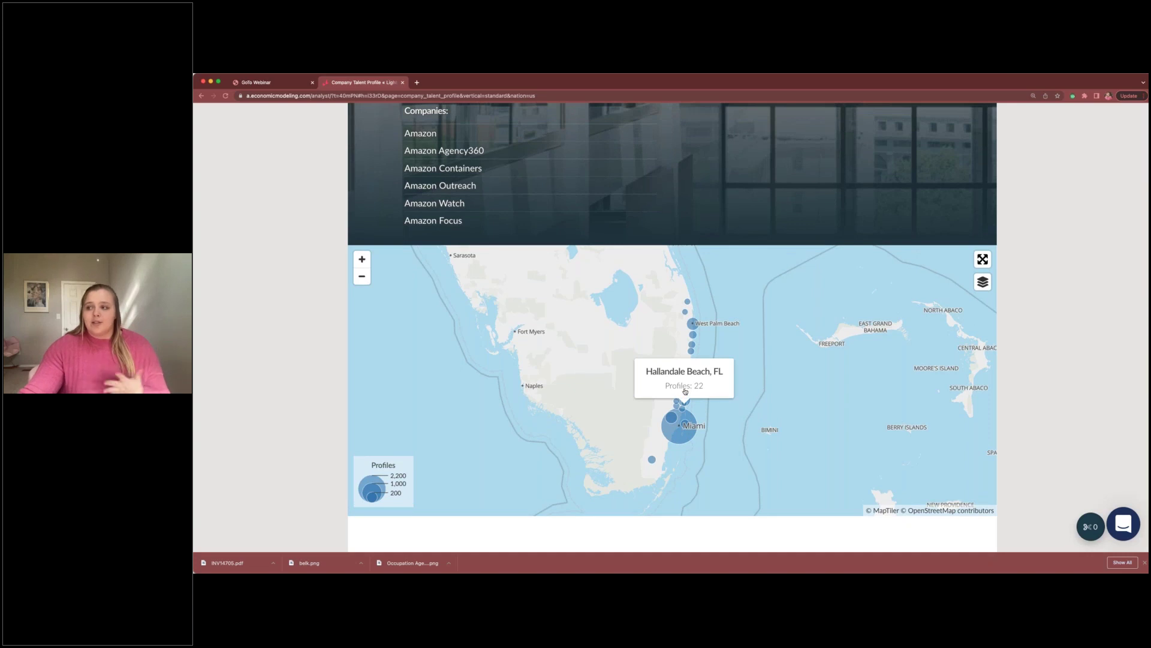
scroll(686, 391, up, 2)
scroll(686, 391, down, 1)
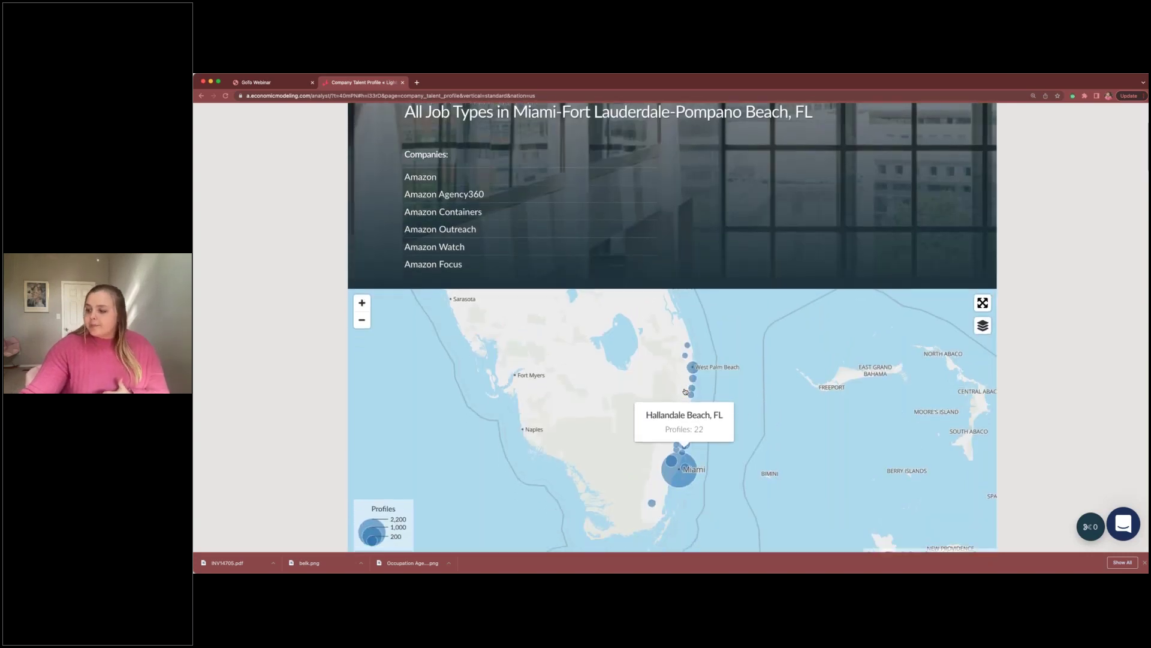
Review the Top Jobs vs Local Labor Market Supply & Demand table, comparing company profiles, postings, supply, graduates and earnings by occupation
scroll(685, 391, down, 5)
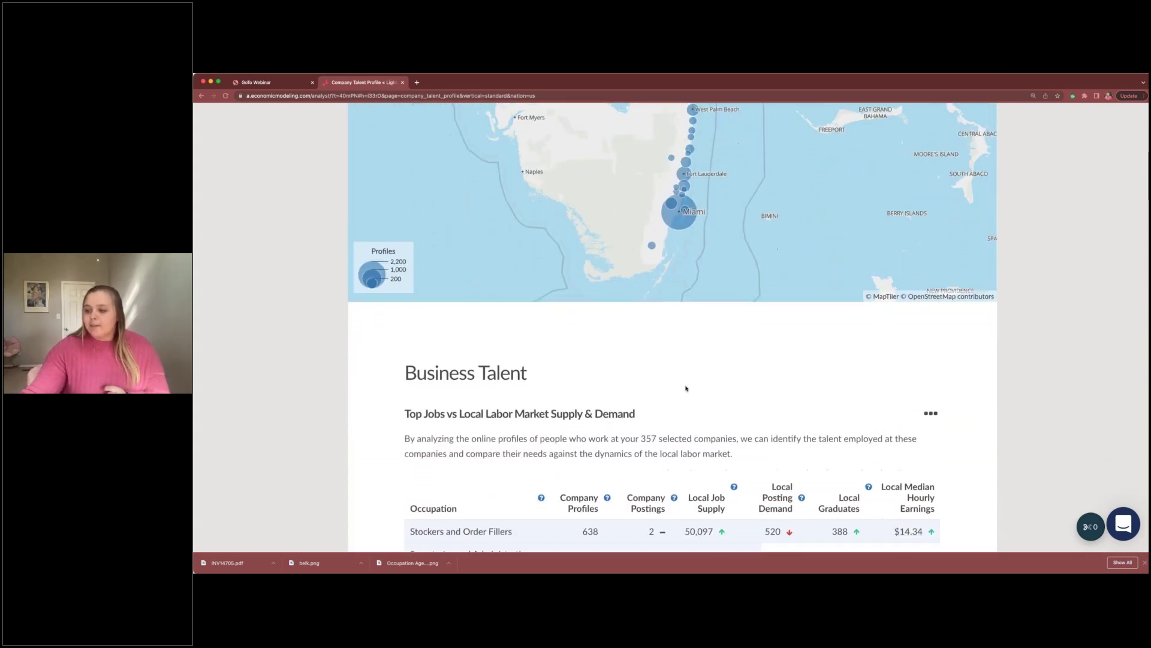
scroll(685, 389, down, 3)
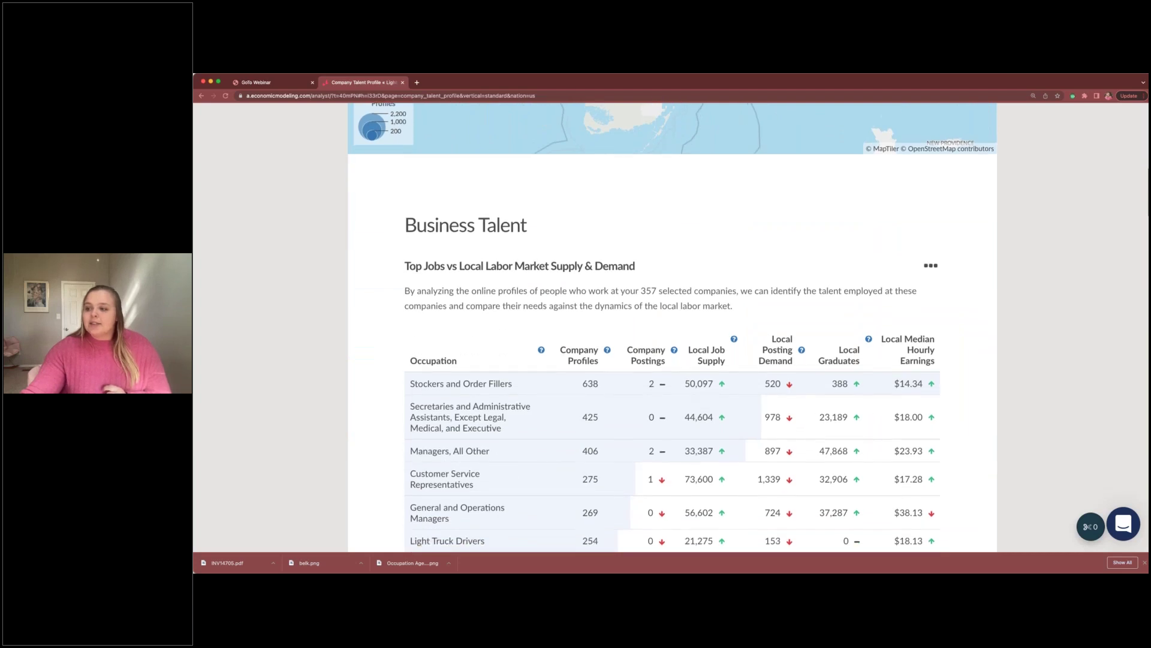
scroll(687, 355, down, 2)
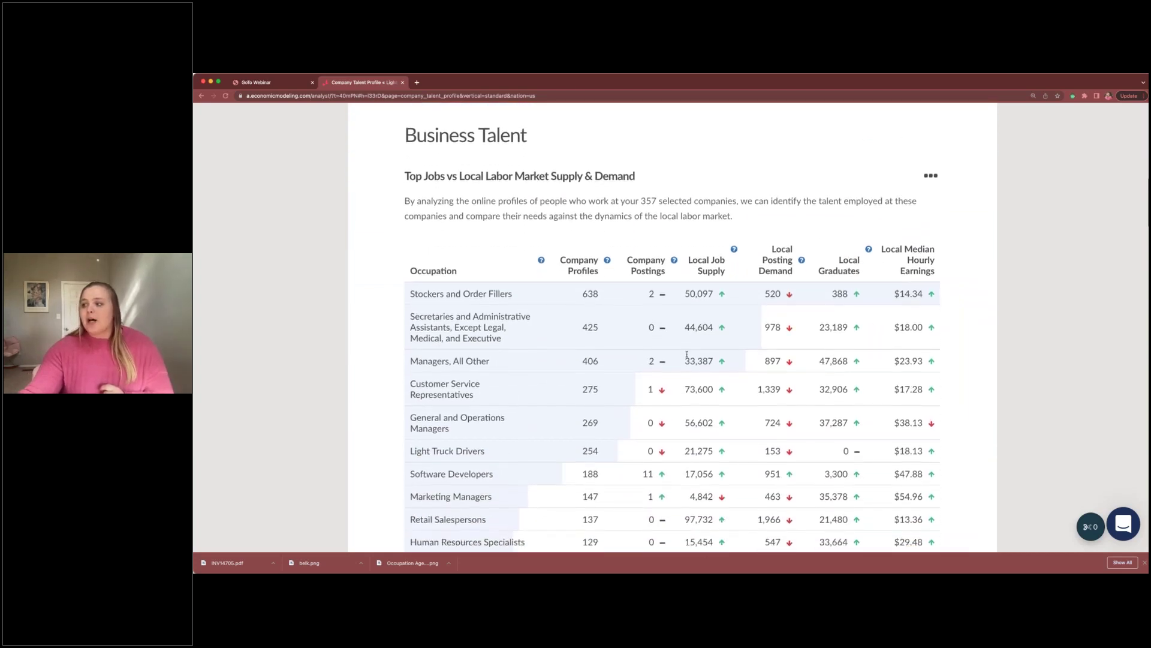
scroll(303, 378, down, 1)
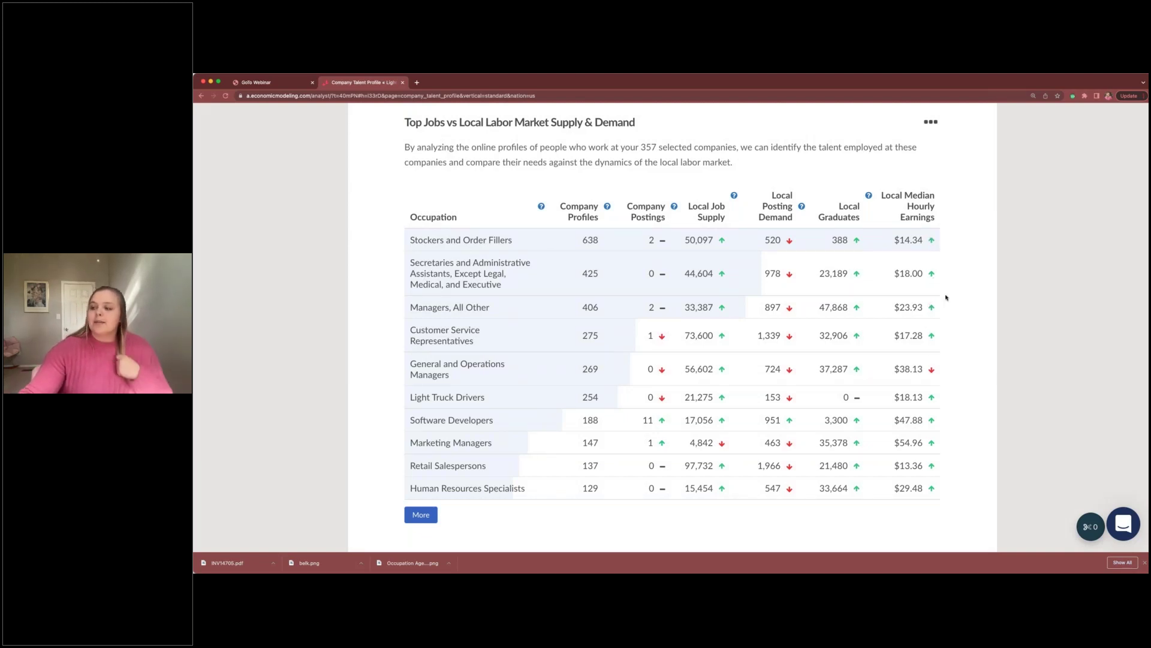
scroll(946, 298, down, 1)
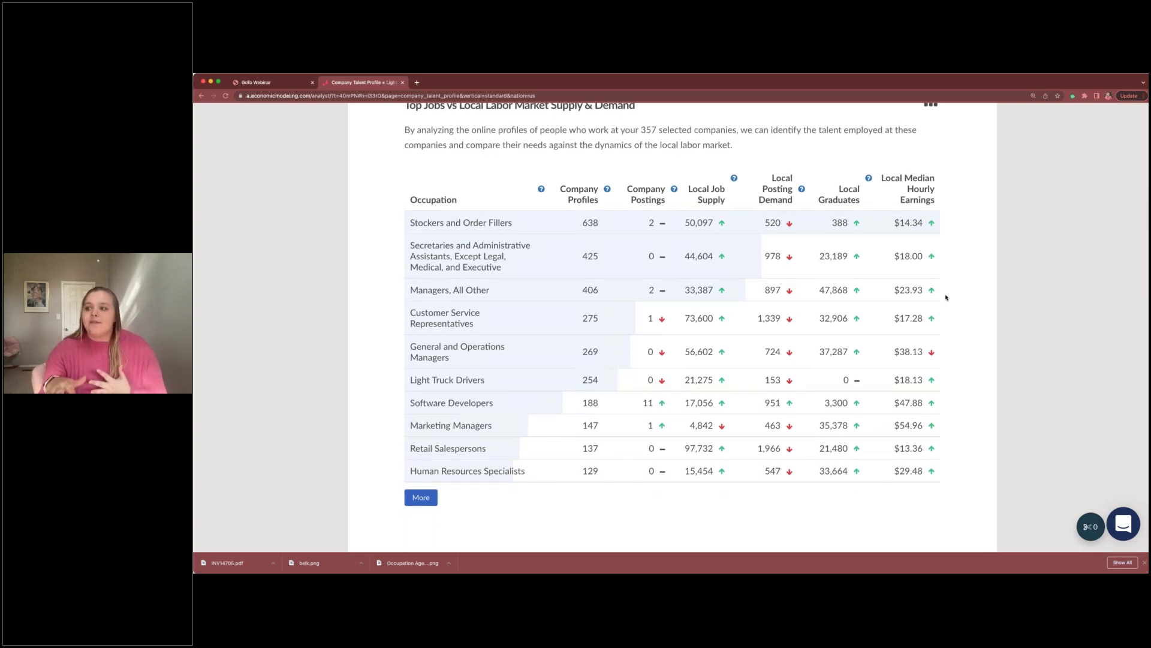
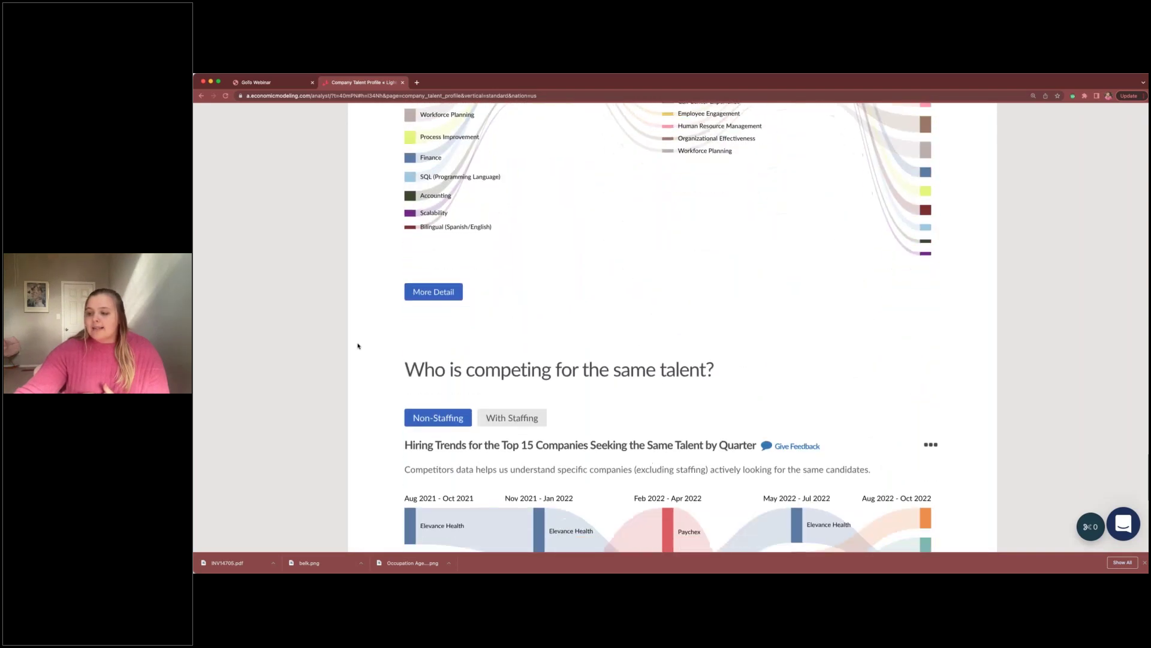
Examine the non-staffing Hiring Trends chart of the top 15 companies seeking the same talent by quarter
scroll(358, 345, down, 3)
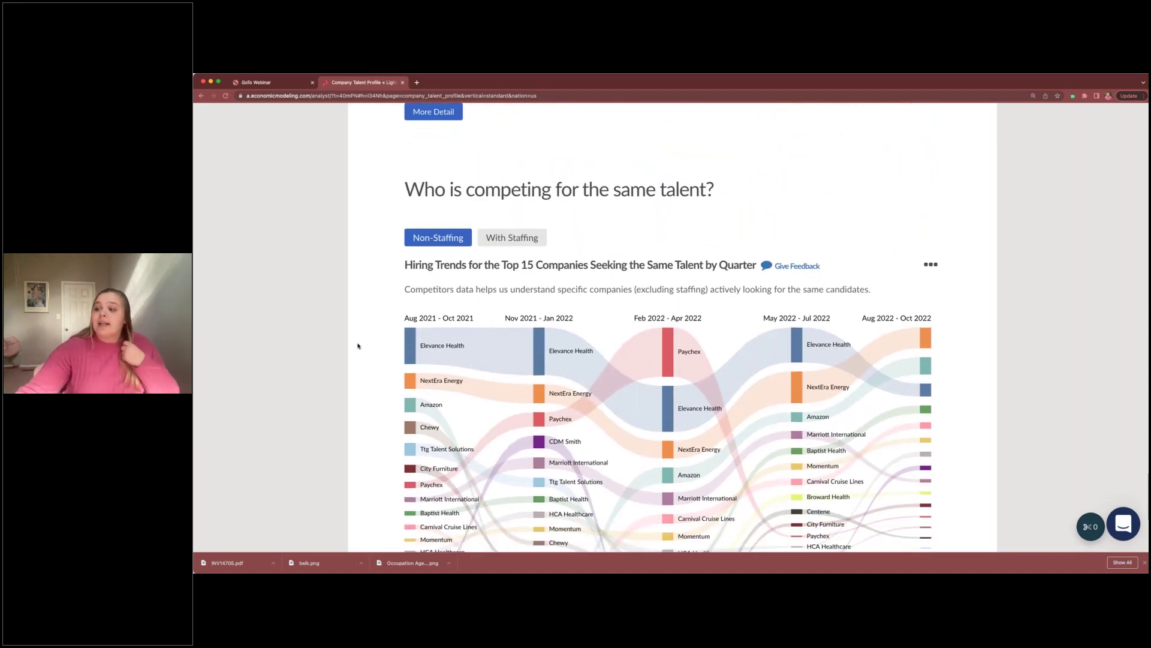
scroll(358, 346, down, 3)
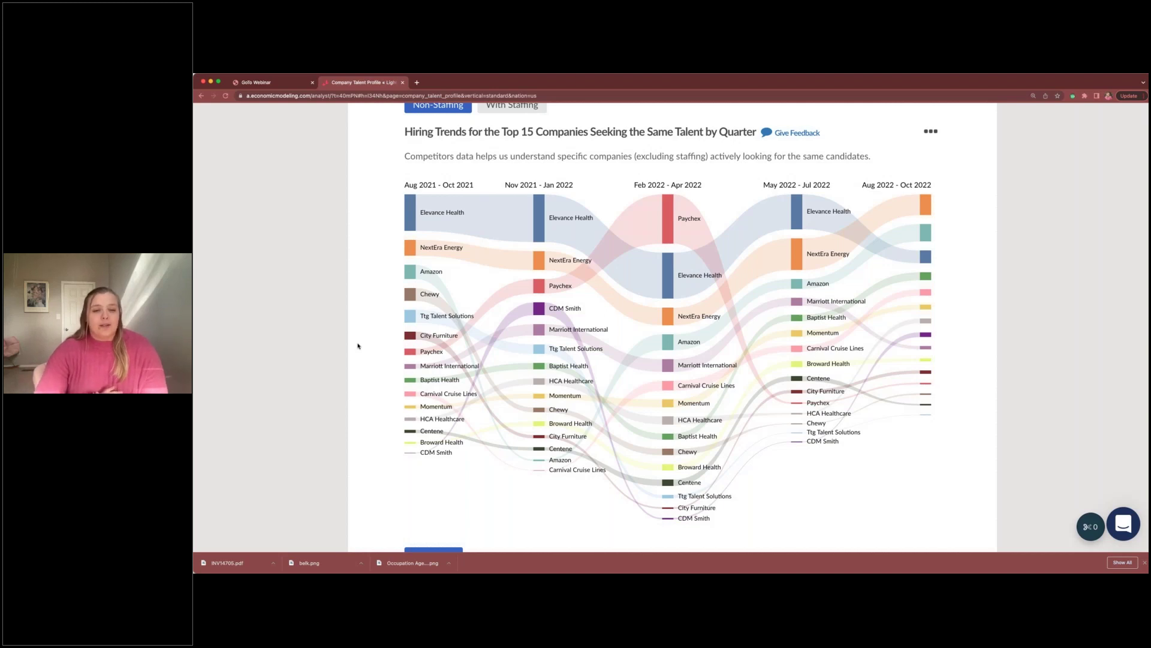
scroll(358, 346, down, 5)
scroll(358, 346, up, 2)
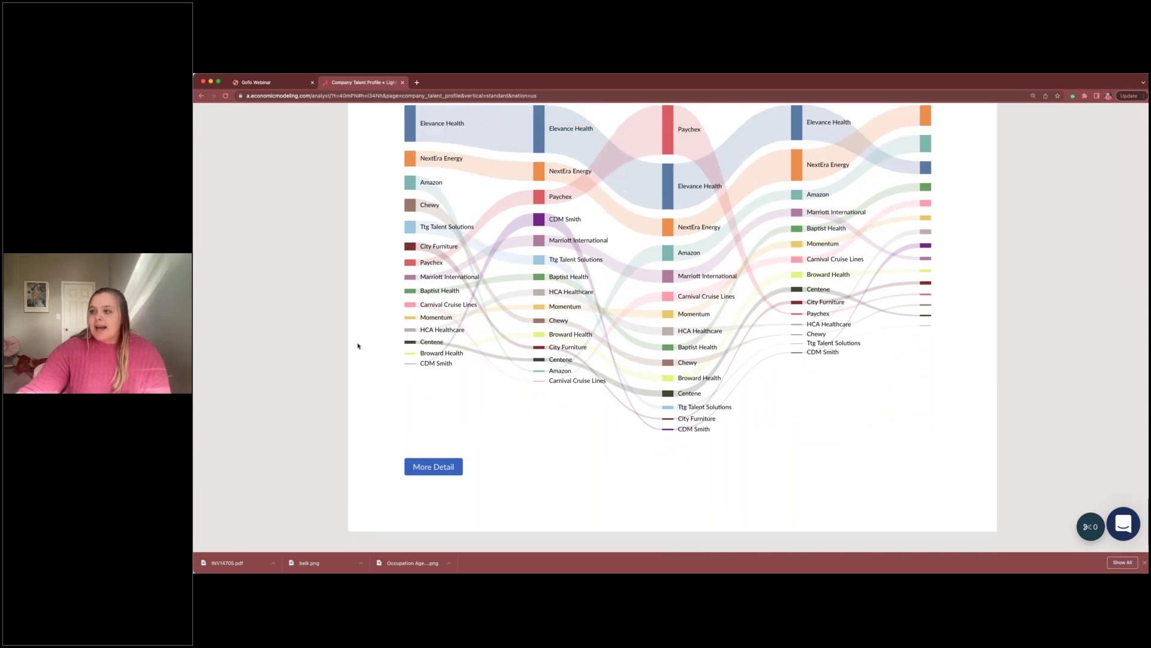
scroll(358, 346, up, 2)
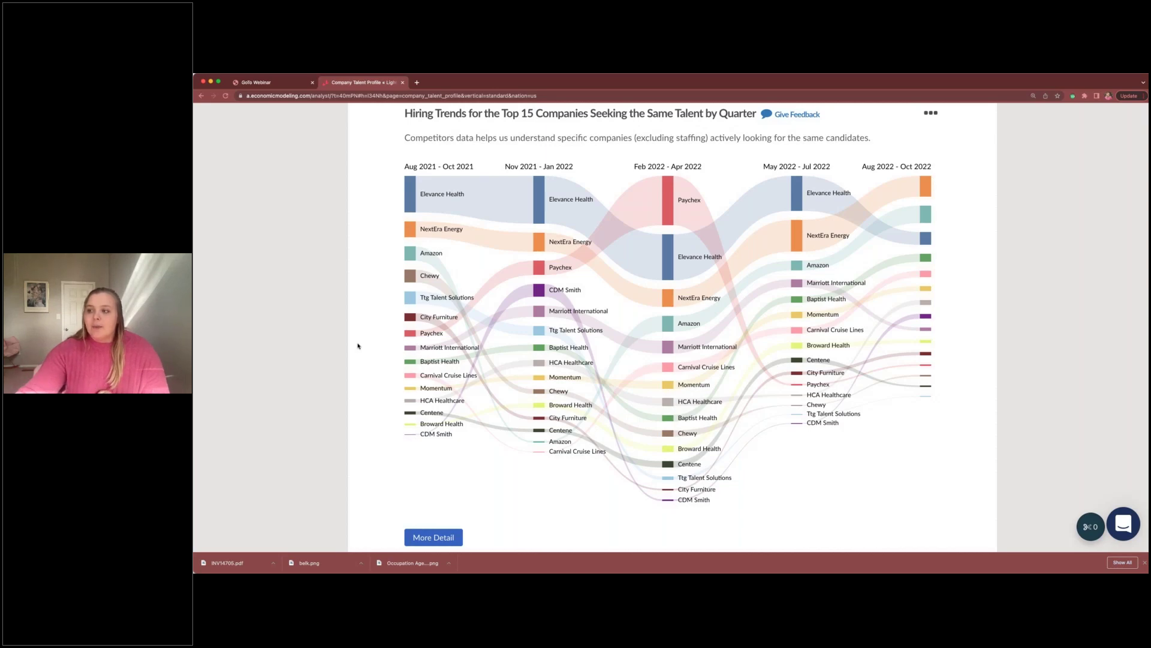
Leave the Company Talent Profile for the home page and open the Profile Analytics report category
scroll(358, 346, up, 10)
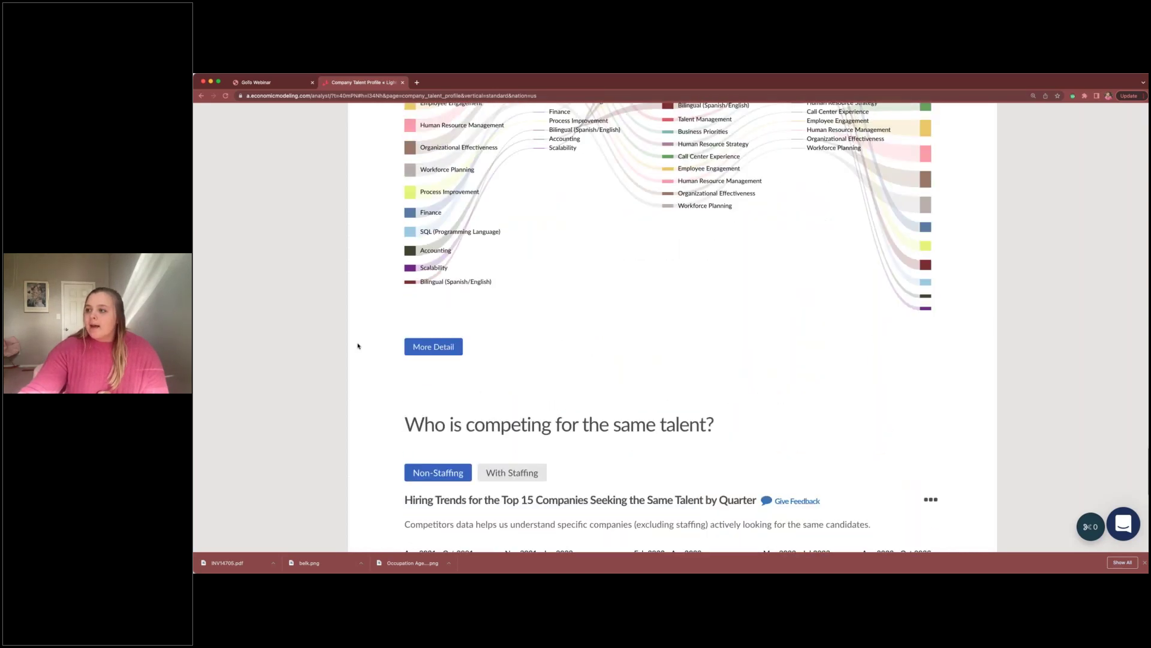
scroll(358, 346, up, 15)
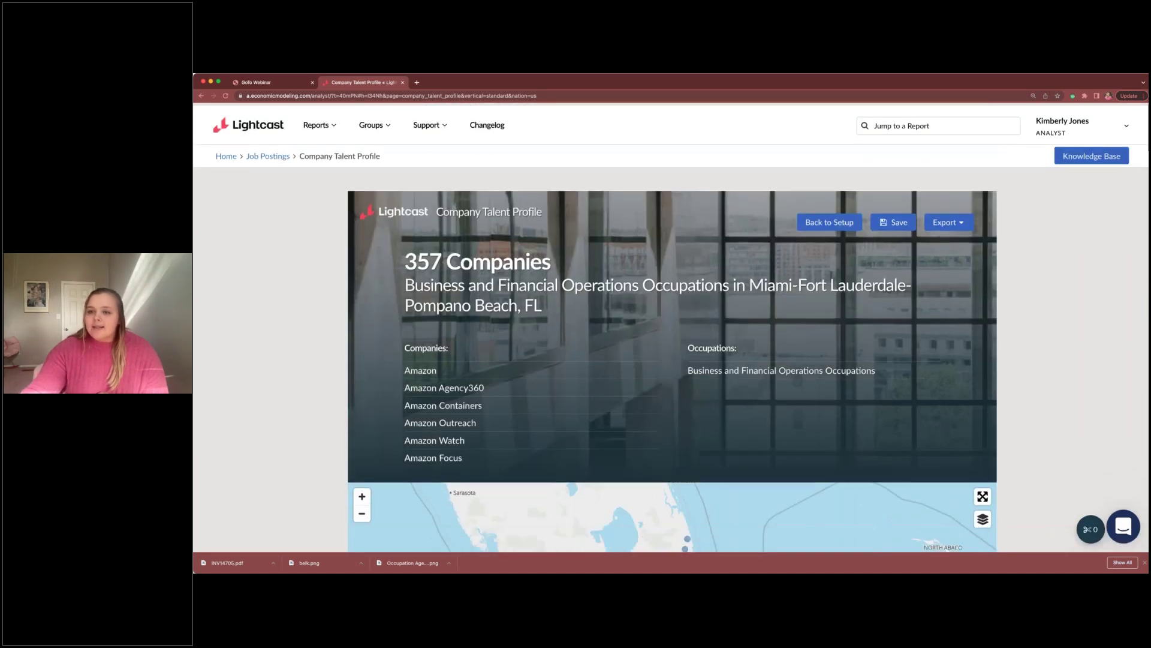
click(227, 154)
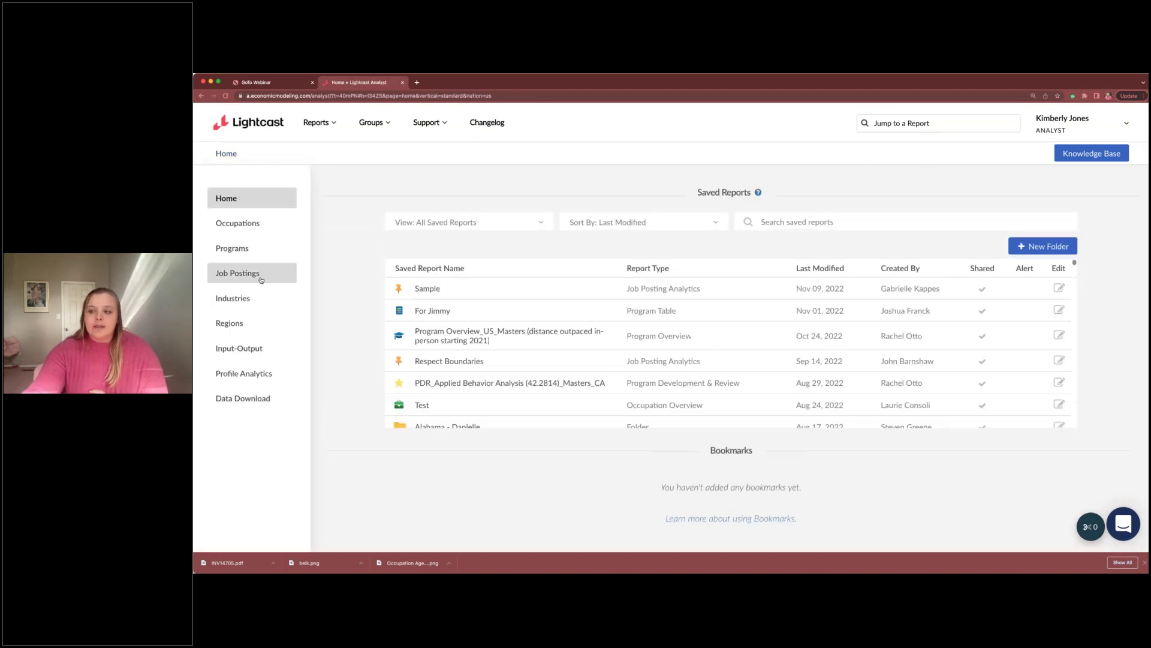
click(244, 376)
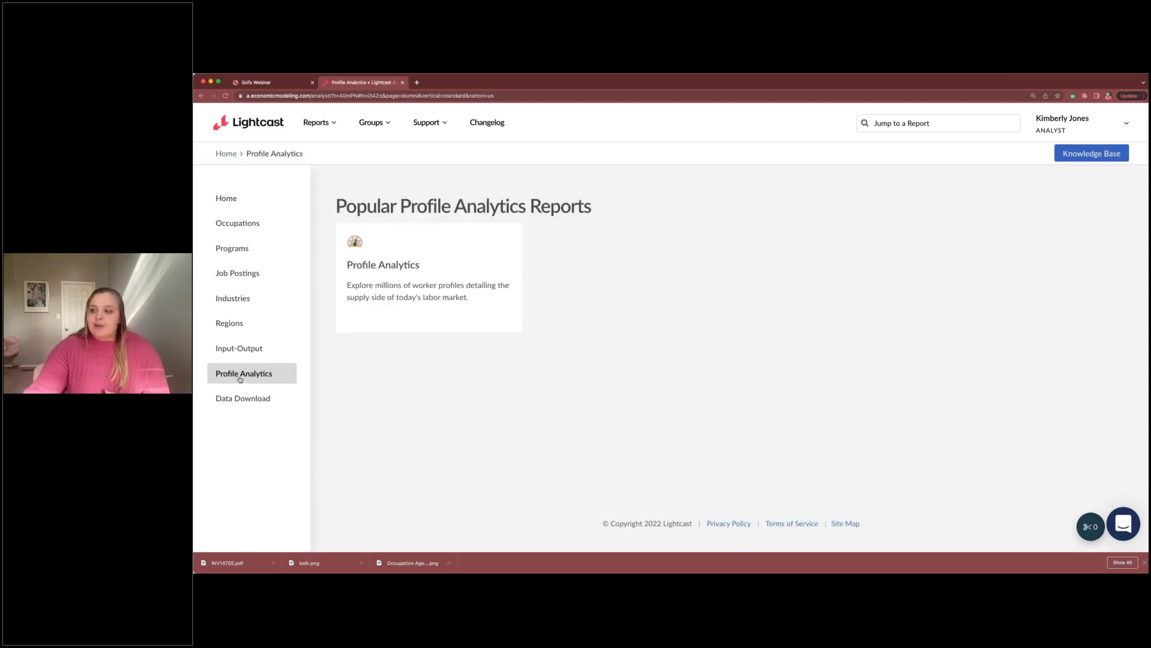
Open the Profile Analytics report setup and show its advanced options to review the available search criteria
click(434, 300)
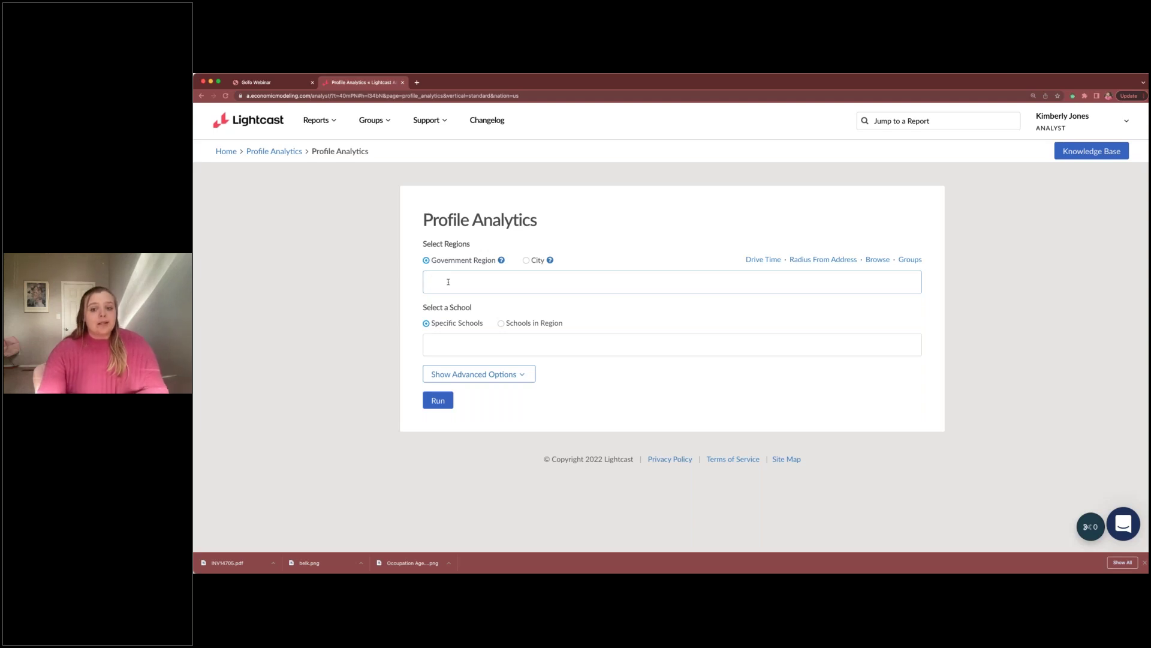
click(505, 373)
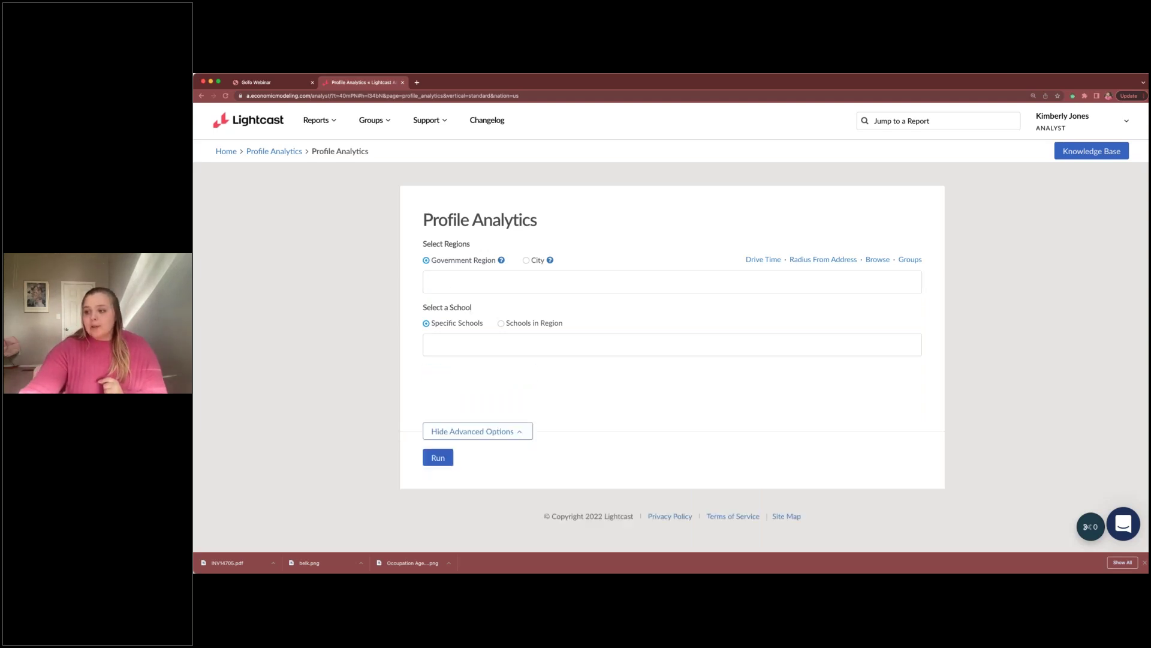
scroll(502, 364, down, 5)
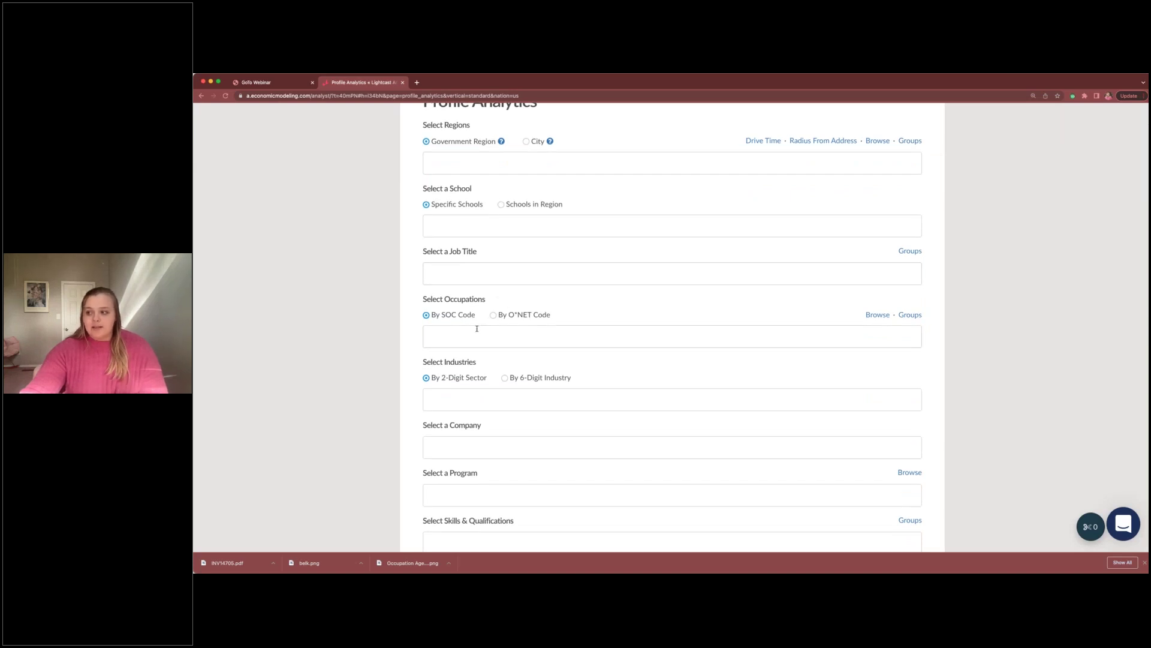
scroll(477, 329, down, 4)
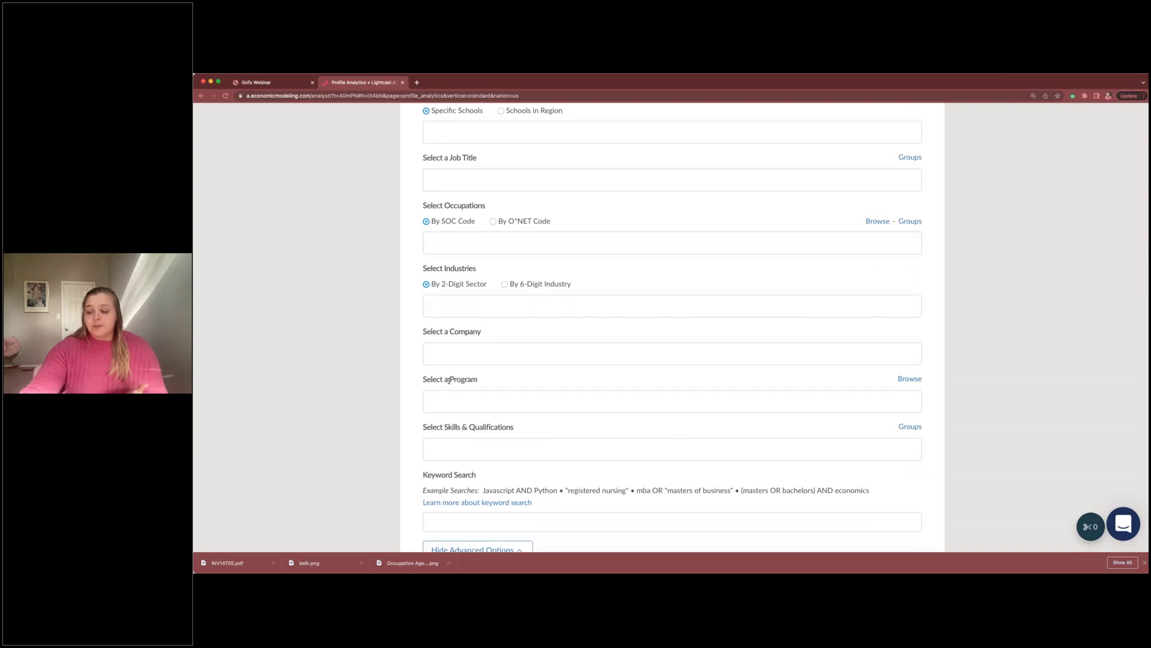
scroll(449, 381, down, 4)
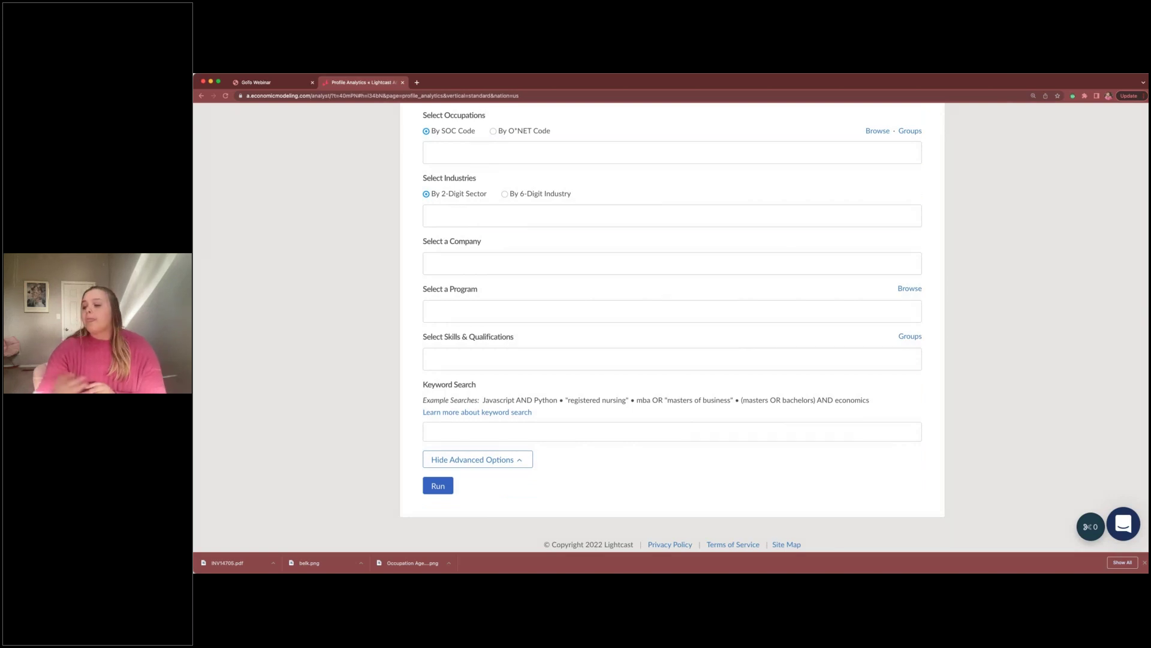
scroll(672, 327, up, 3)
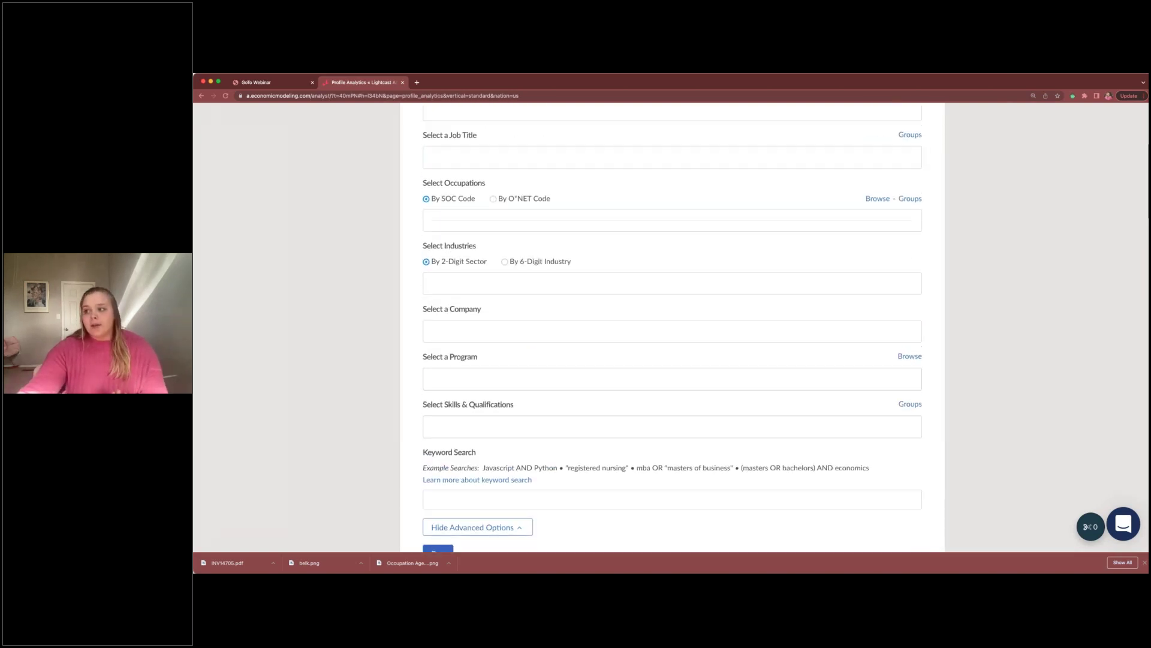
Select the state of Alabama as the region and run the Profile Analytics report
scroll(672, 327, up, 10)
click(452, 276)
text(al)
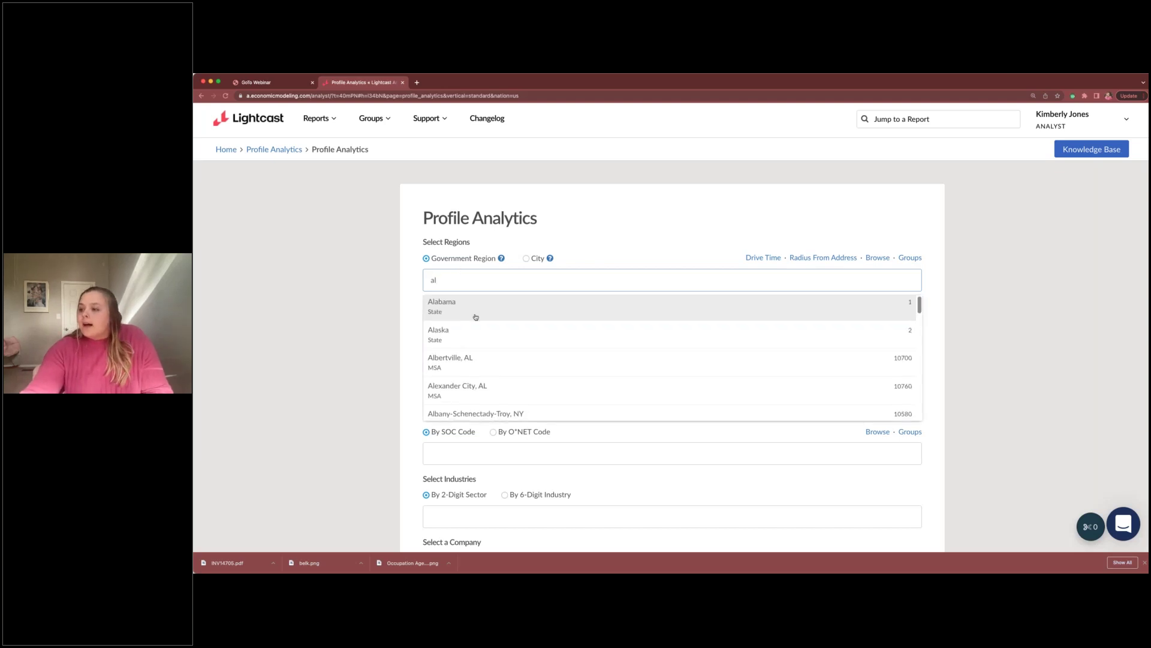
click(476, 313)
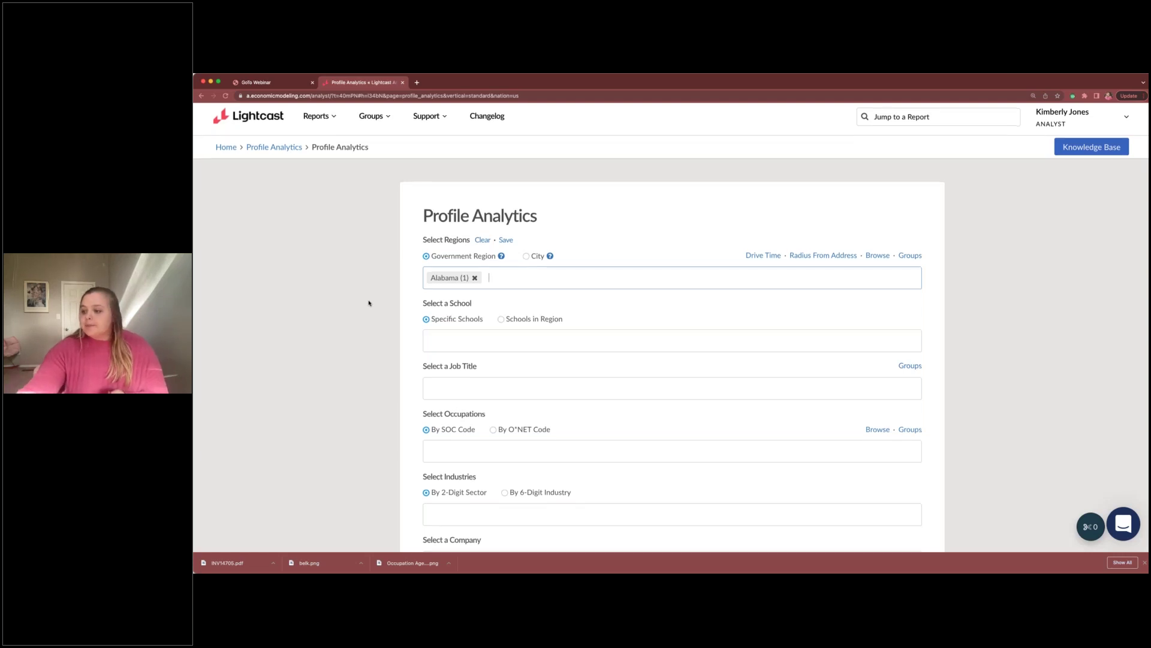
scroll(368, 303, down, 6)
click(444, 403)
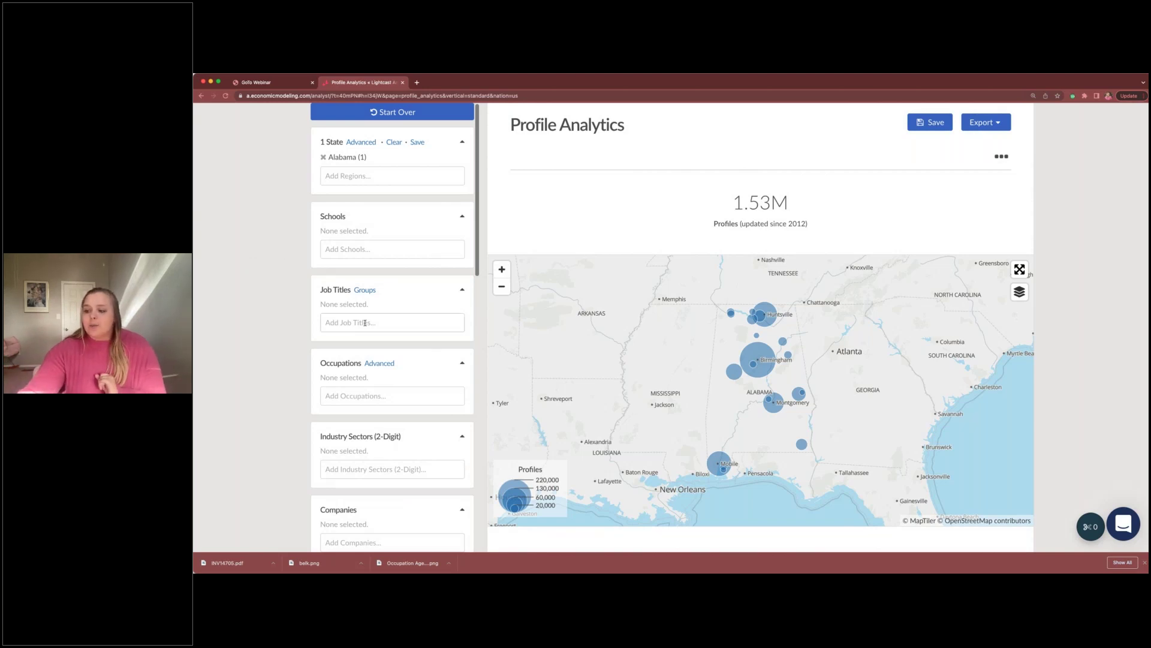
Review the report filters down to Profile Recency, the Alabama profile map including Birmingham, and the Top Cities table
scroll(364, 323, down, 15)
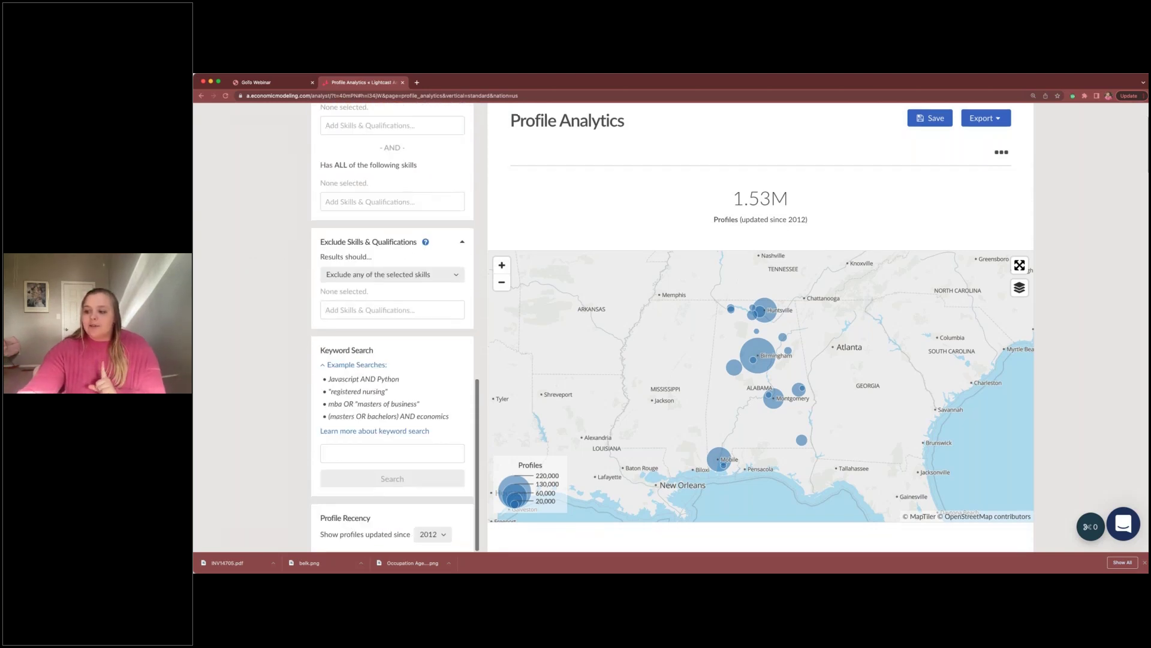
scroll(365, 528, down, 4)
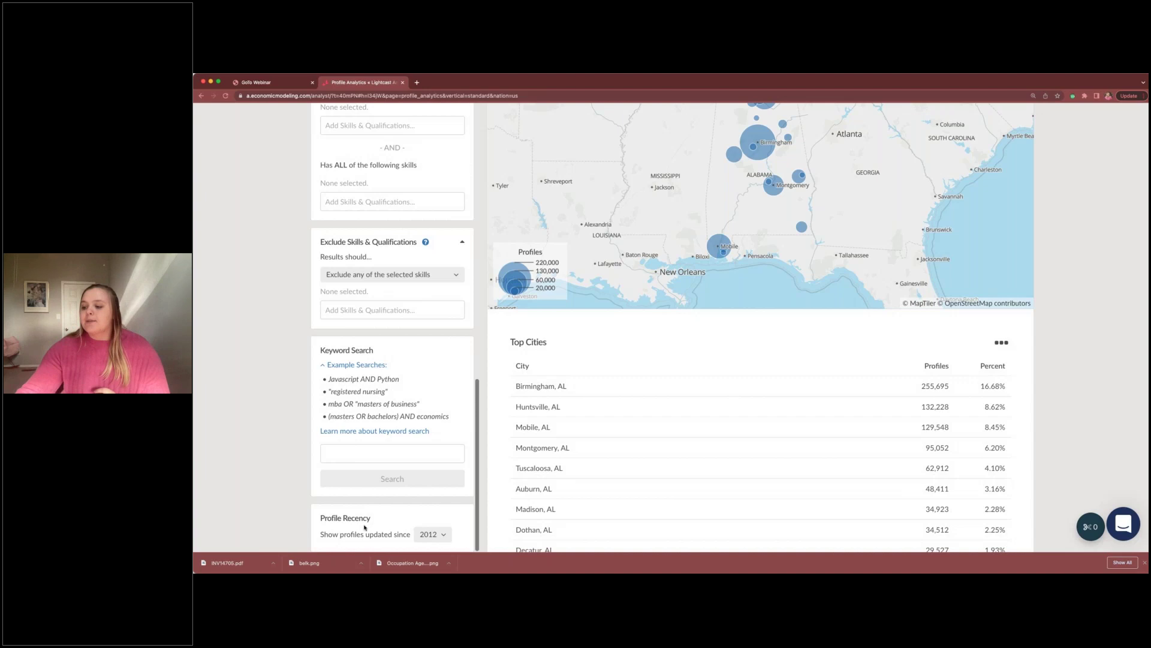
scroll(364, 527, down, 1)
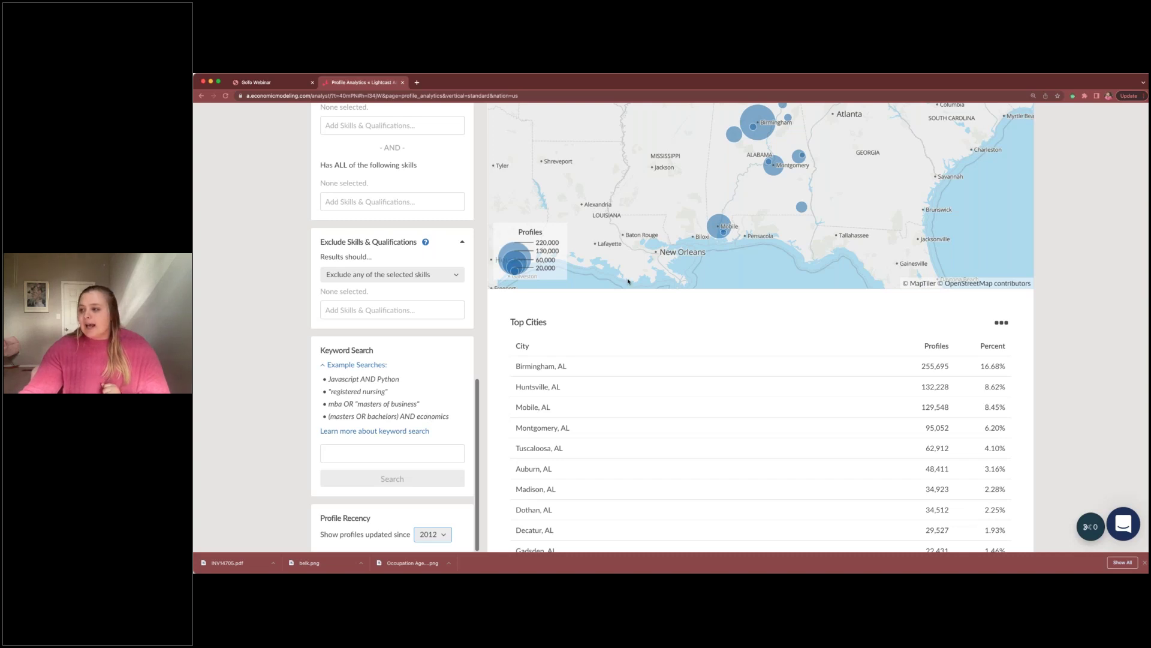
scroll(725, 211, up, 3)
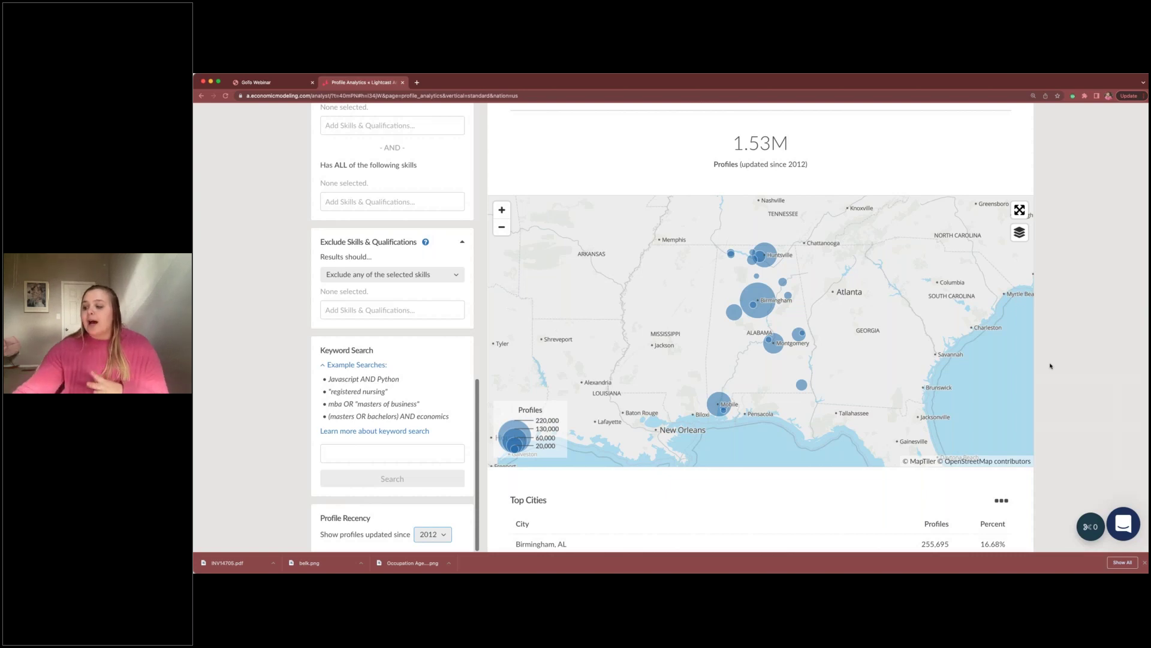
mouse_move(758, 297)
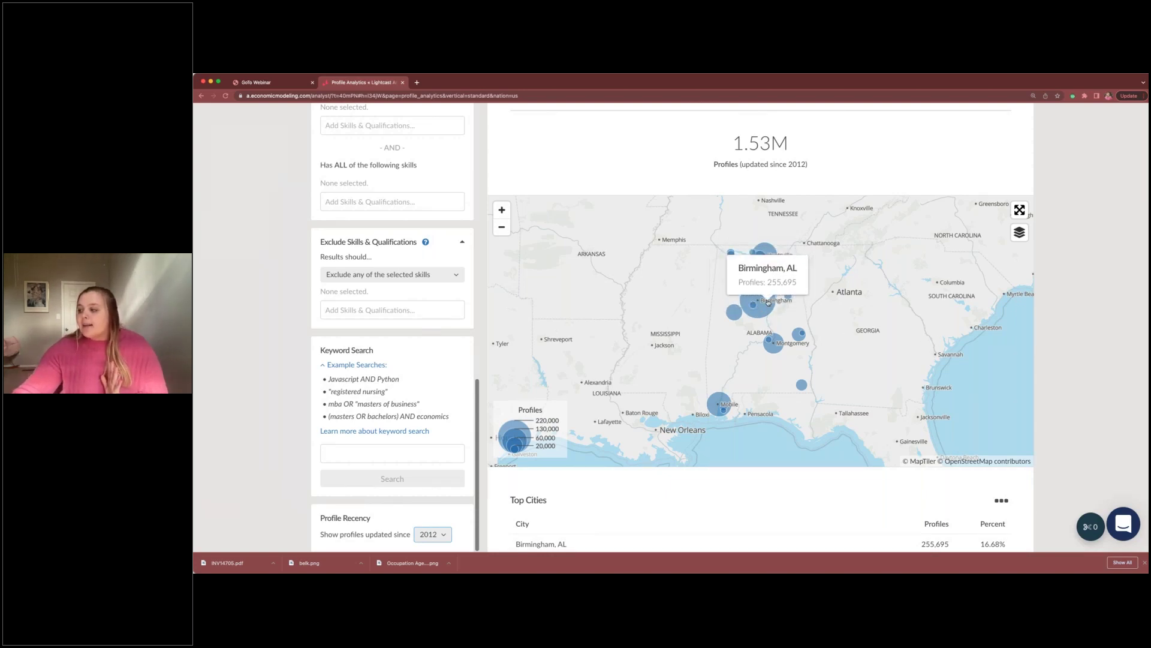
scroll(1027, 341, down, 3)
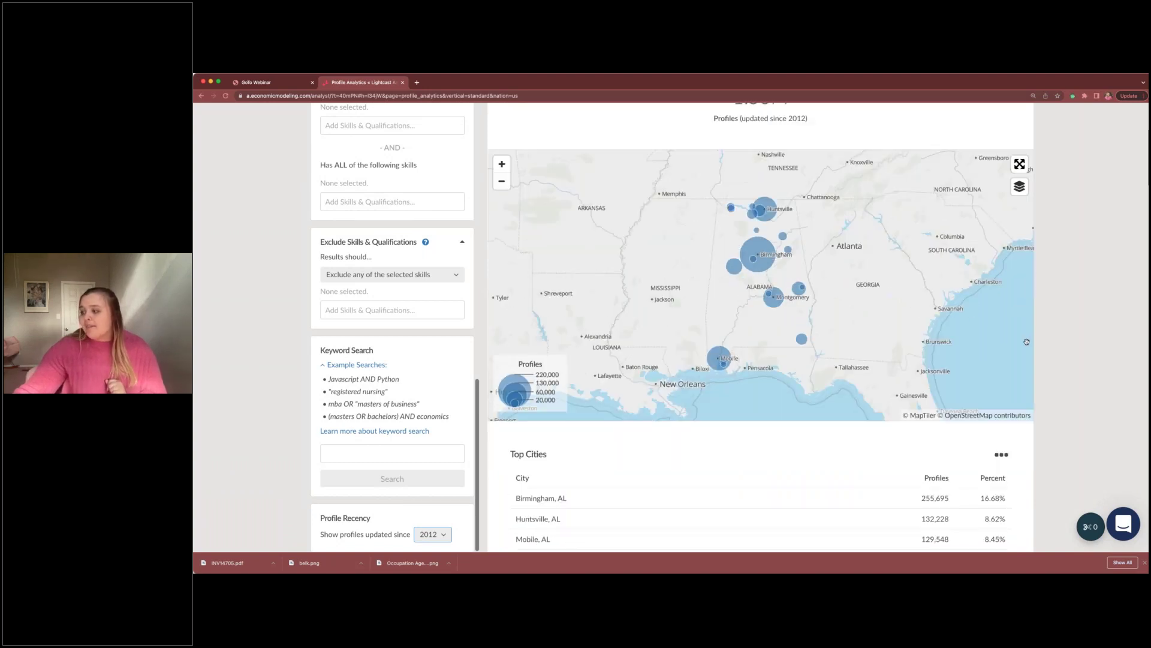
scroll(1027, 341, down, 1)
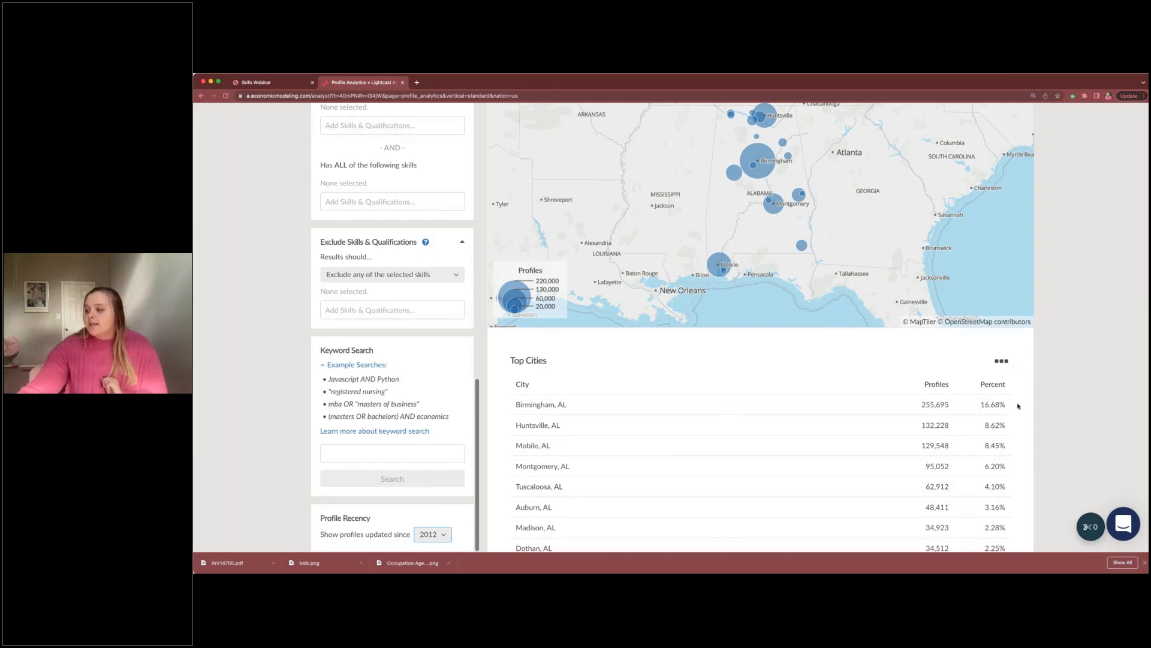
scroll(1018, 406, down, 5)
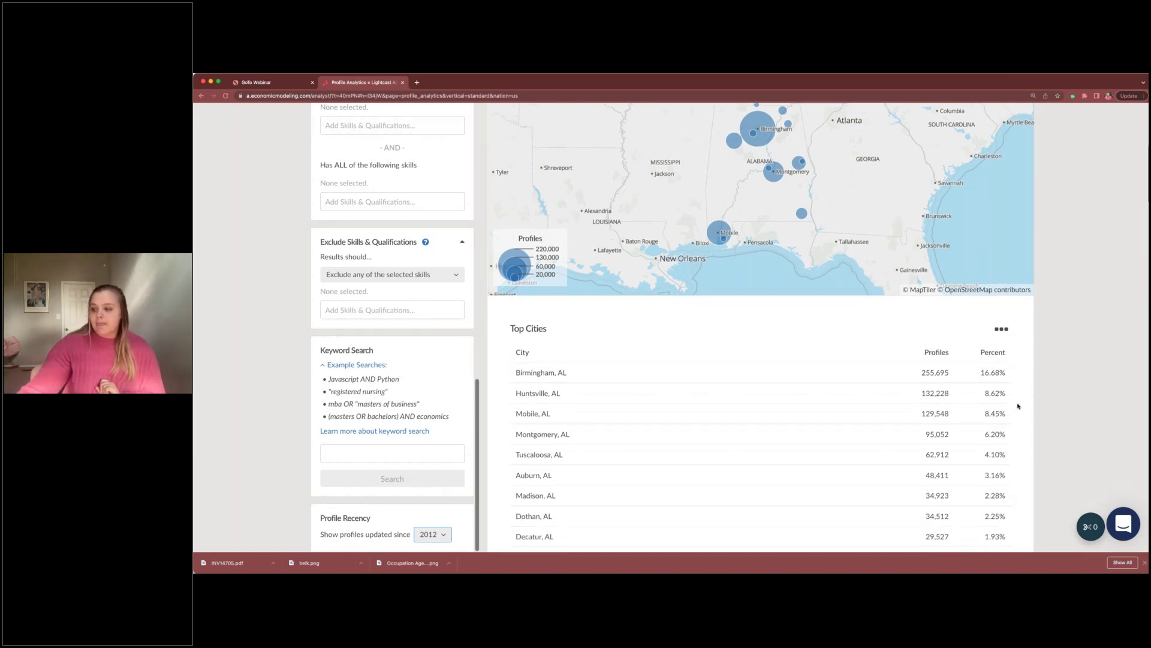
scroll(1018, 406, down, 5)
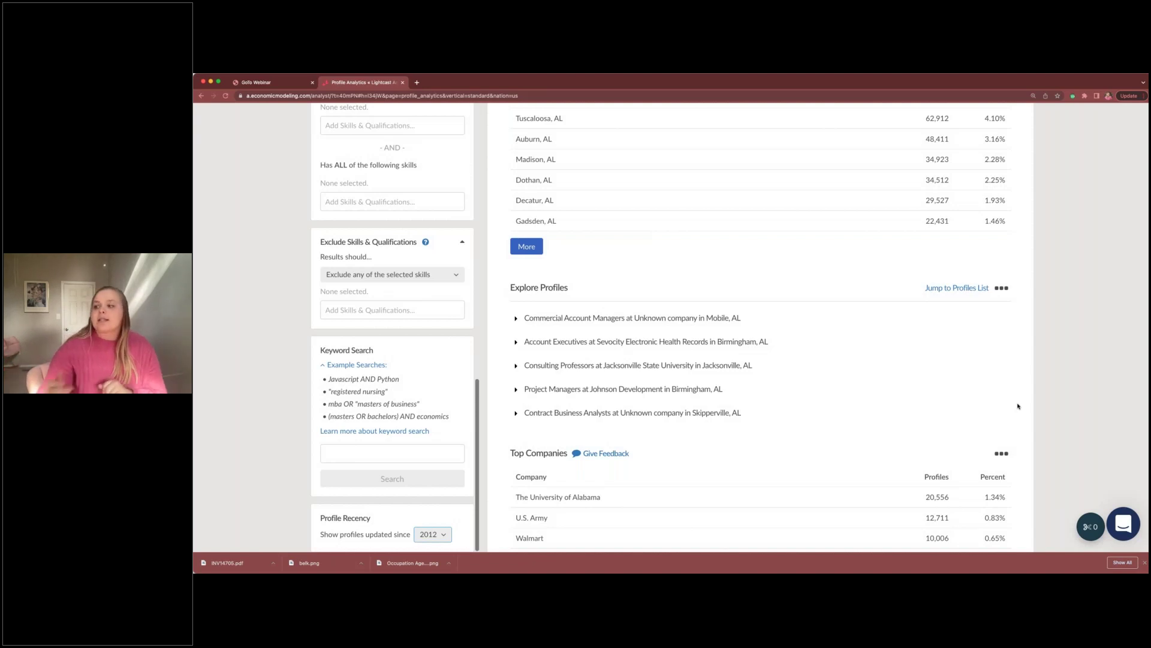
Expand the Commercial Account Managers profile in Mobile, AL under Explore Profiles and examine its details and standardized skills
click(533, 321)
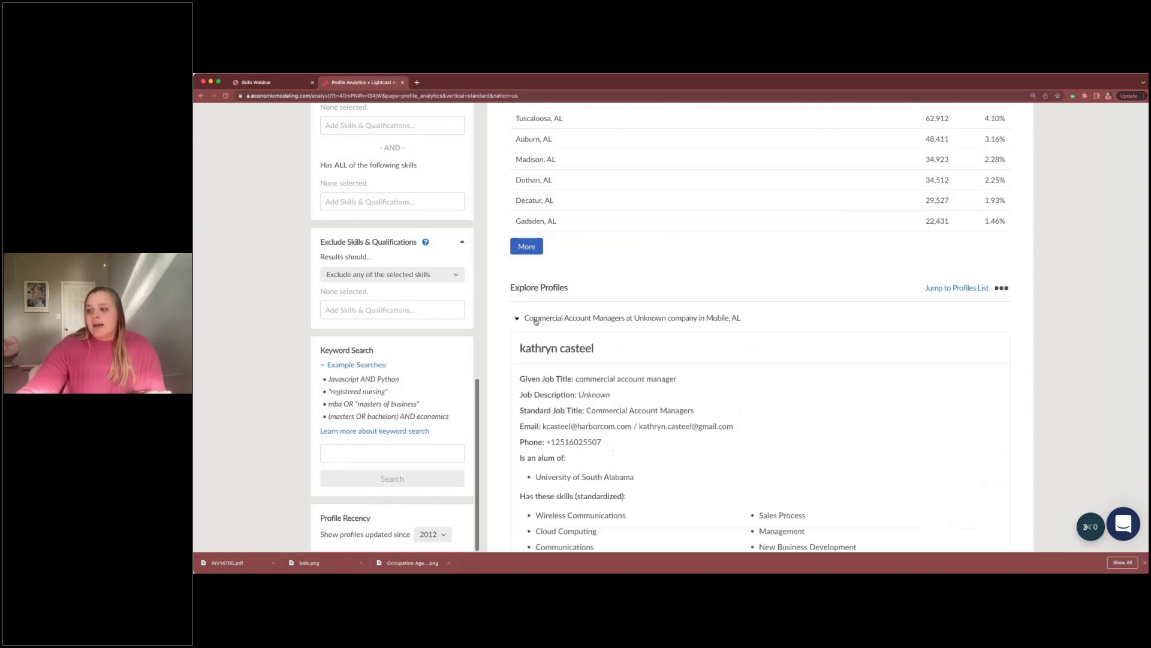
scroll(587, 322, down, 4)
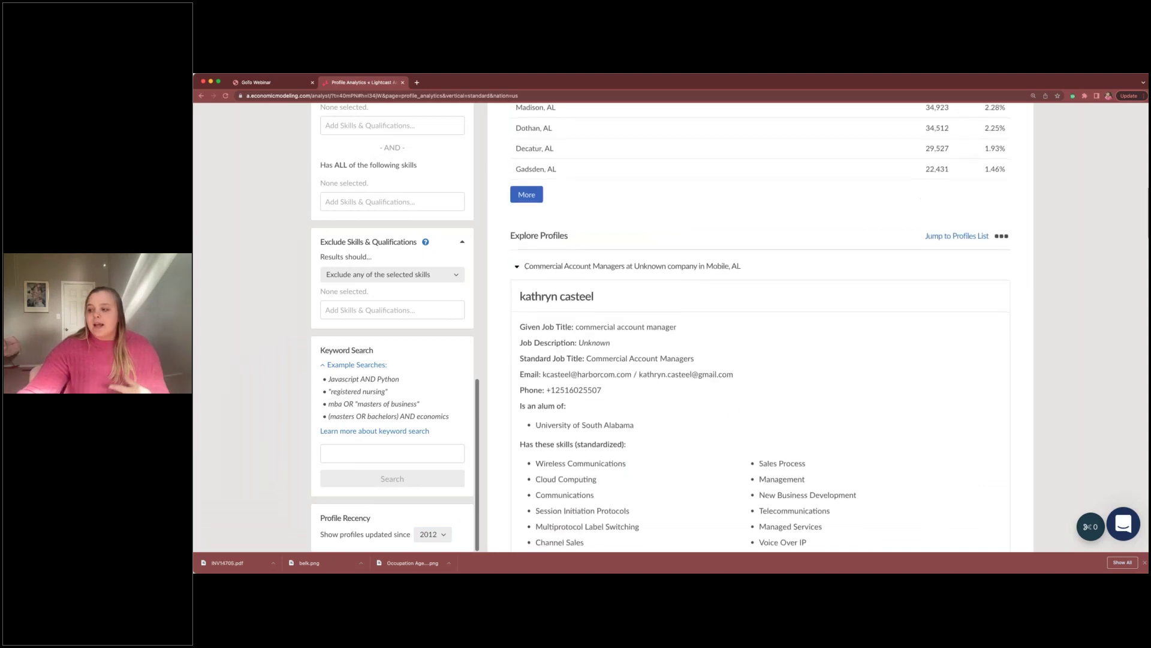
scroll(759, 327, down, 4)
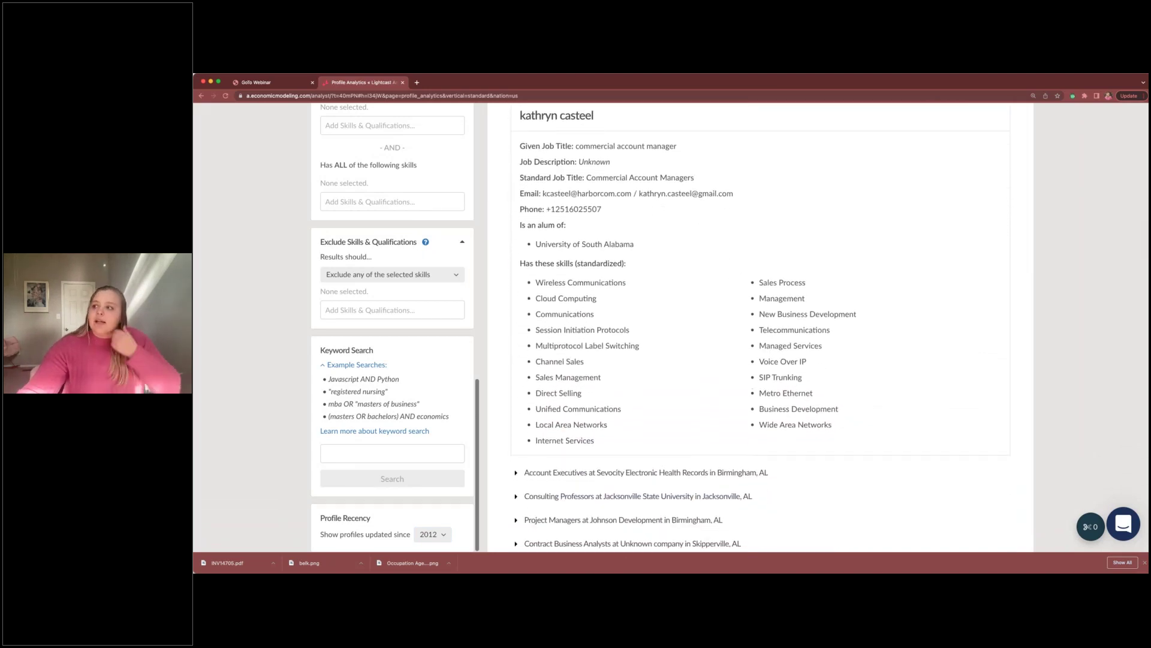
scroll(760, 327, down, 2)
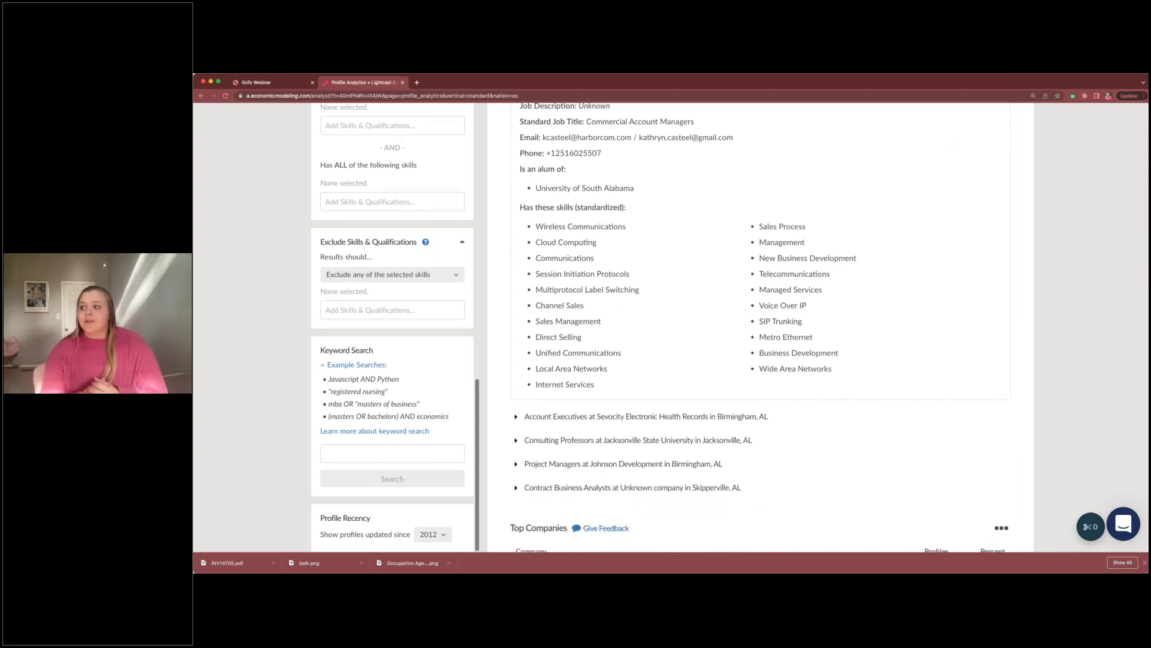
scroll(643, 118, down, 1)
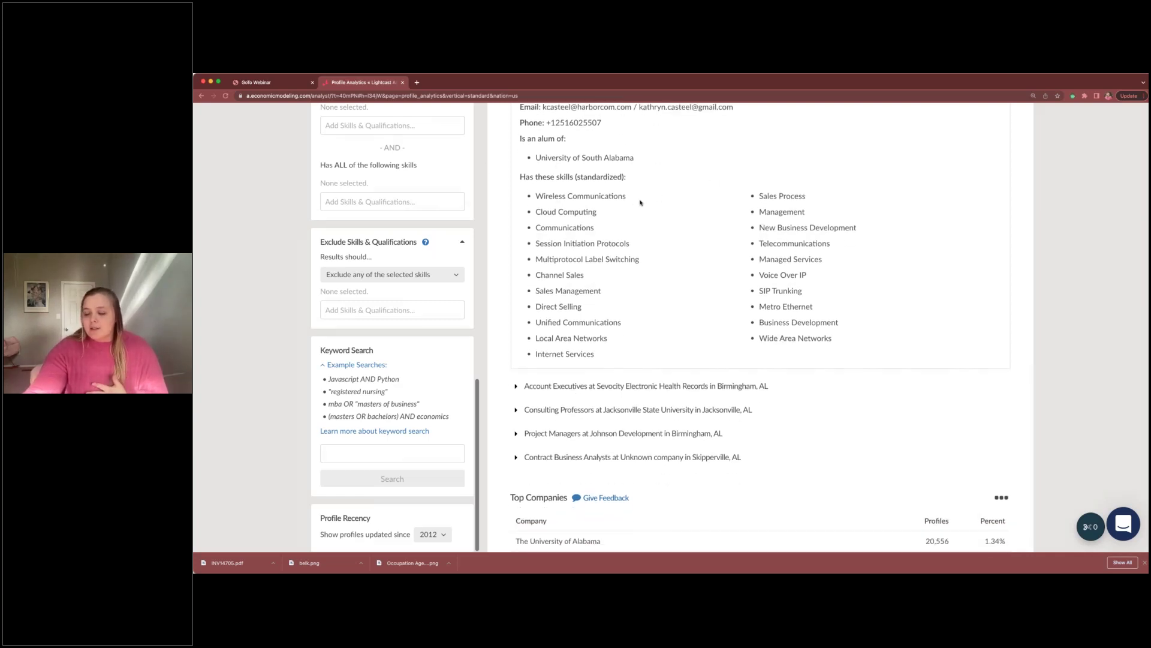
scroll(640, 202, down, 1)
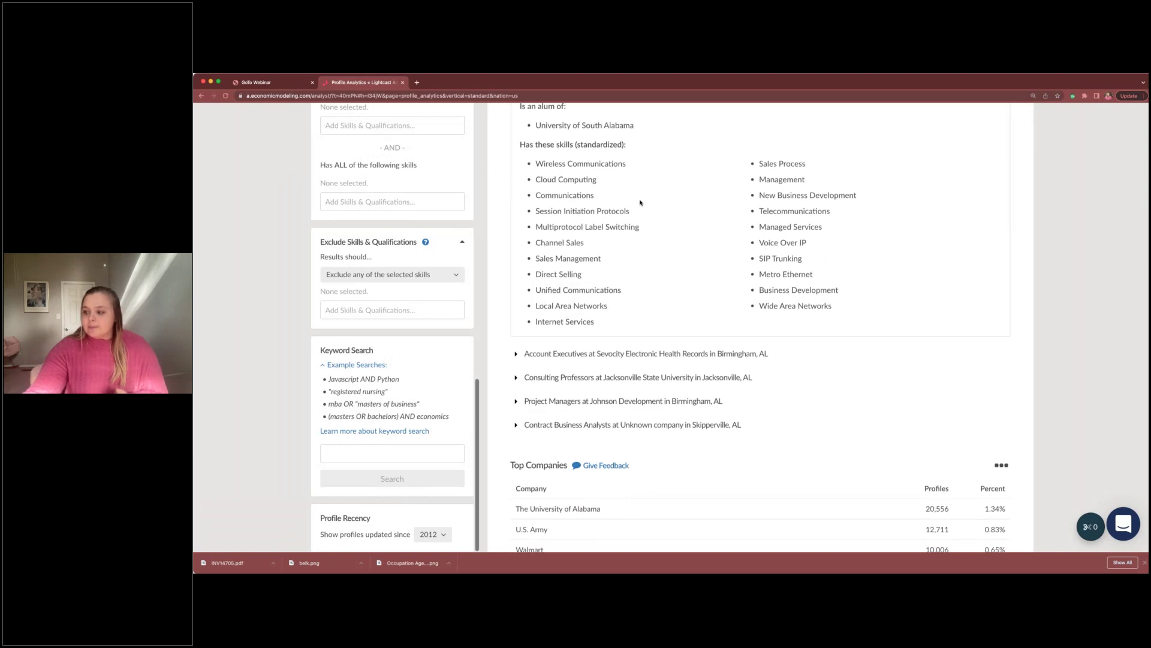
Filter the Alabama results to Registered Nurses from the Top Occupations table
scroll(641, 203, down, 5)
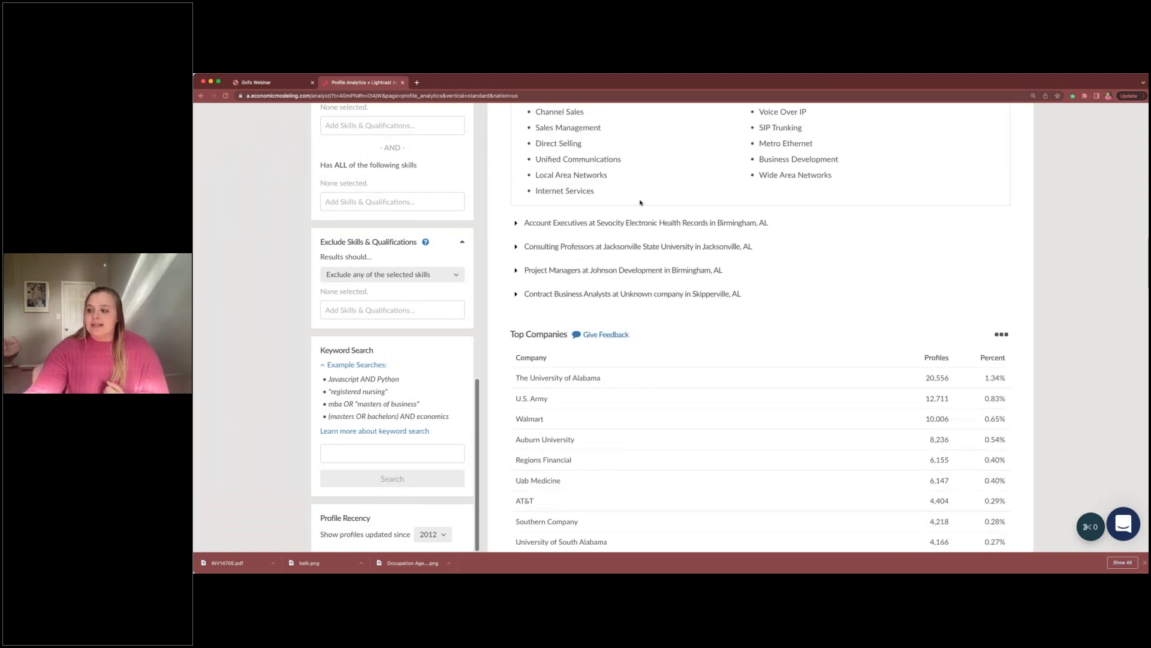
scroll(640, 203, down, 4)
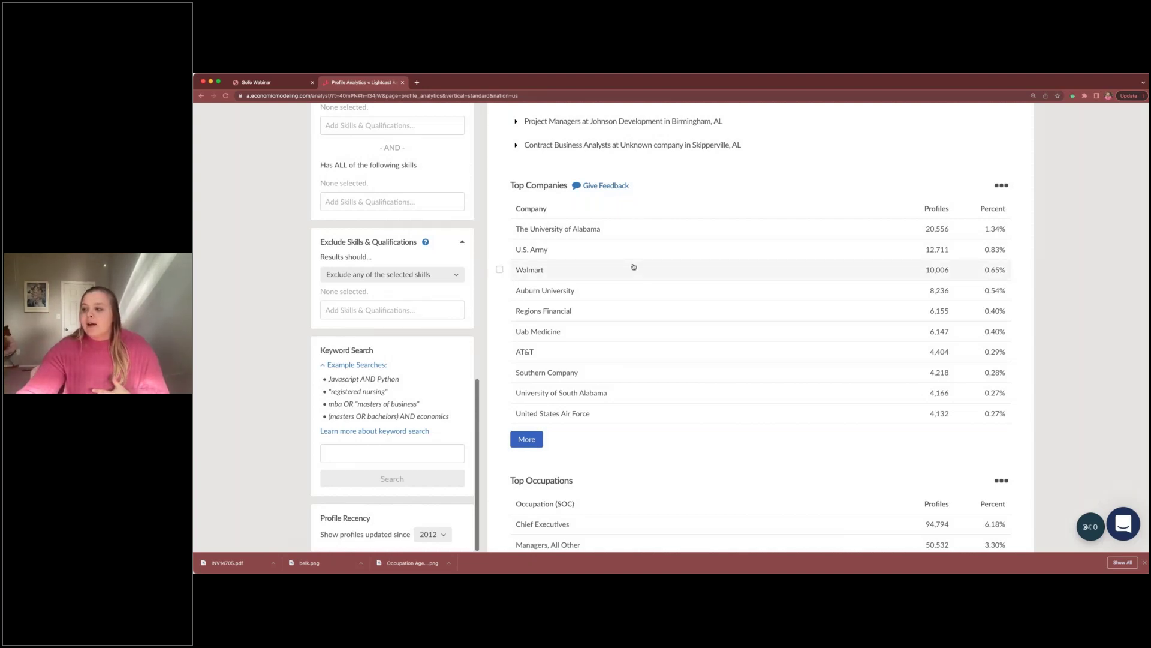
scroll(633, 266, down, 4)
scroll(633, 267, down, 1)
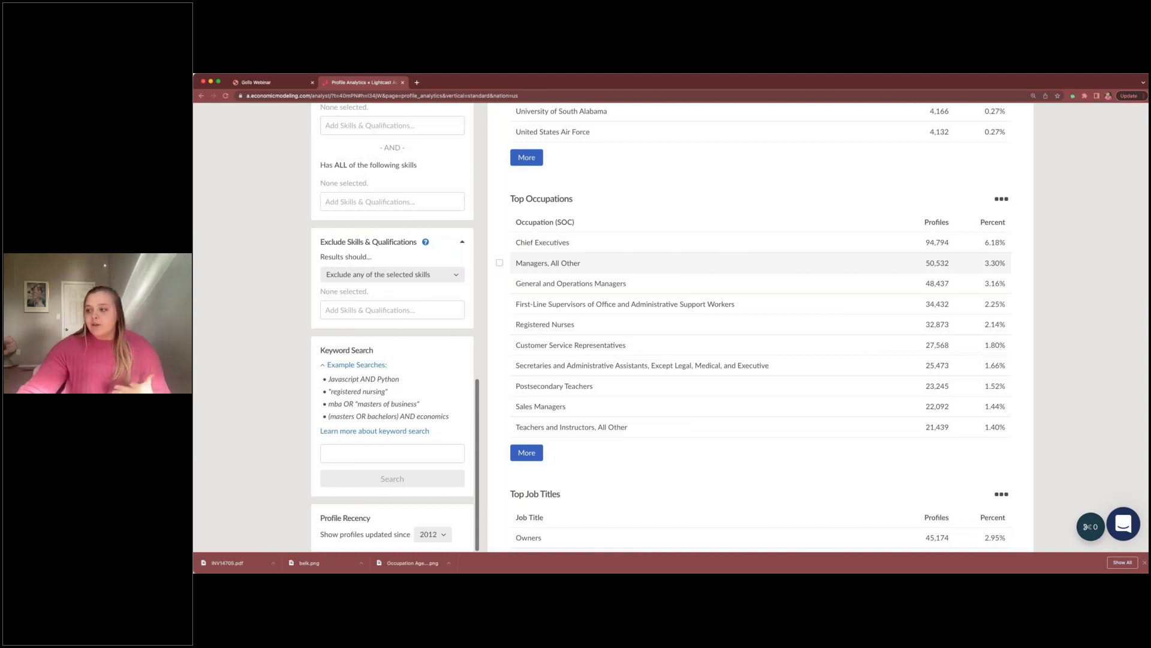
click(502, 325)
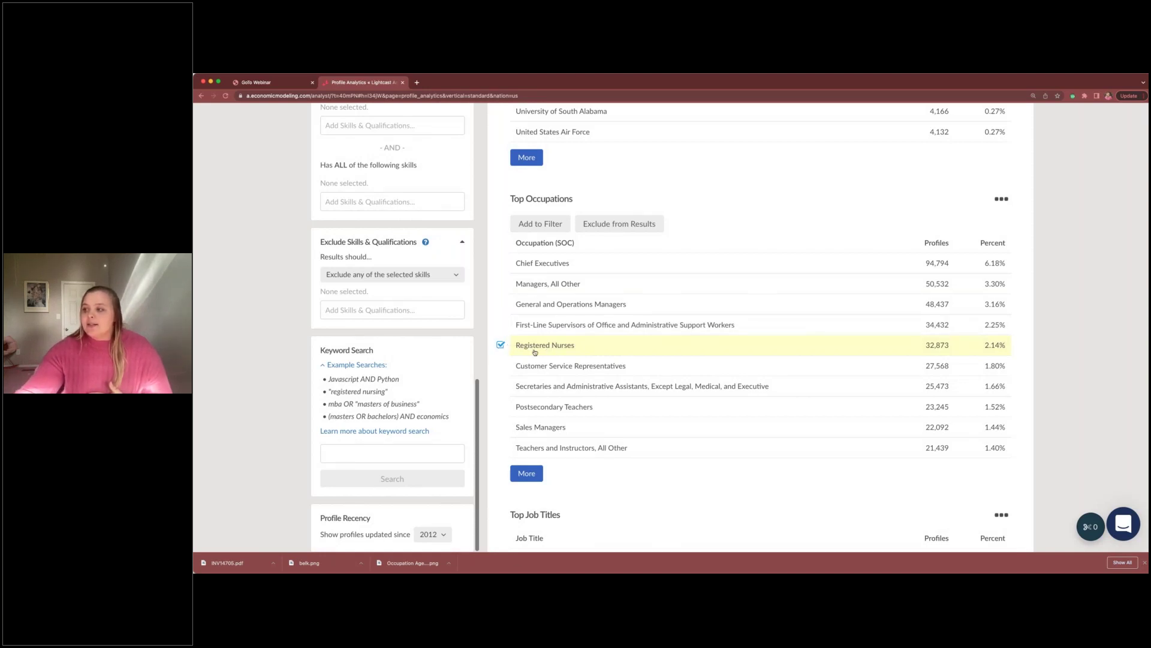
click(526, 229)
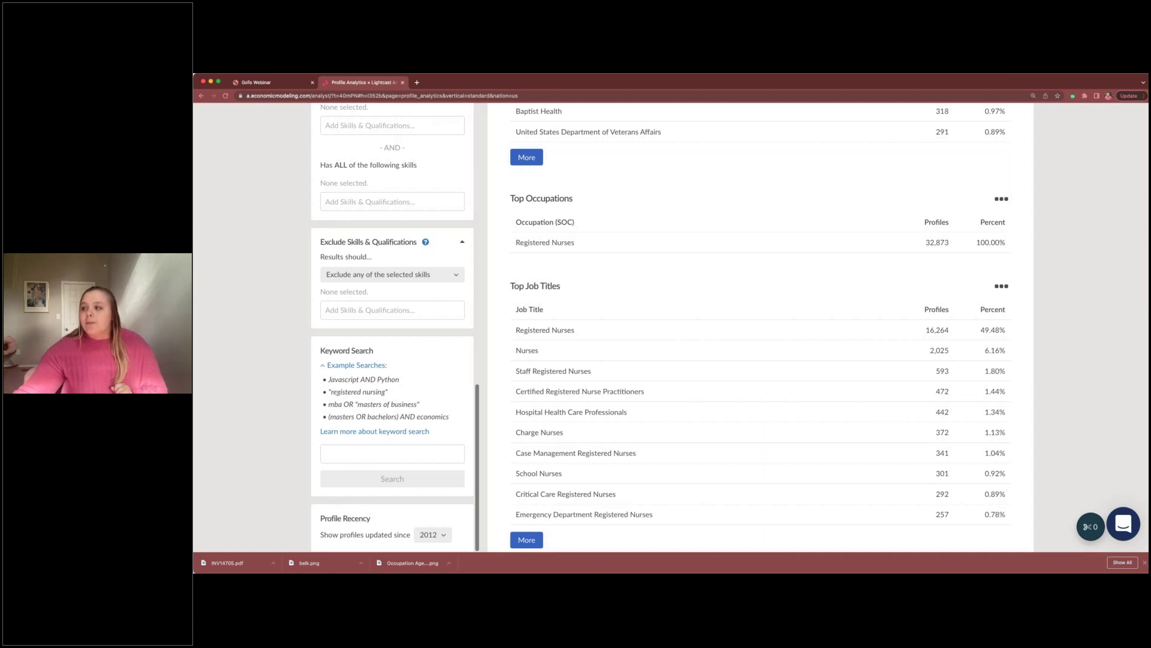
Examine the registered nurse results for Alabama: profile total, city map, Top Cities, Explore Profiles and Top Companies
scroll(599, 390, up, 5)
scroll(600, 390, up, 10)
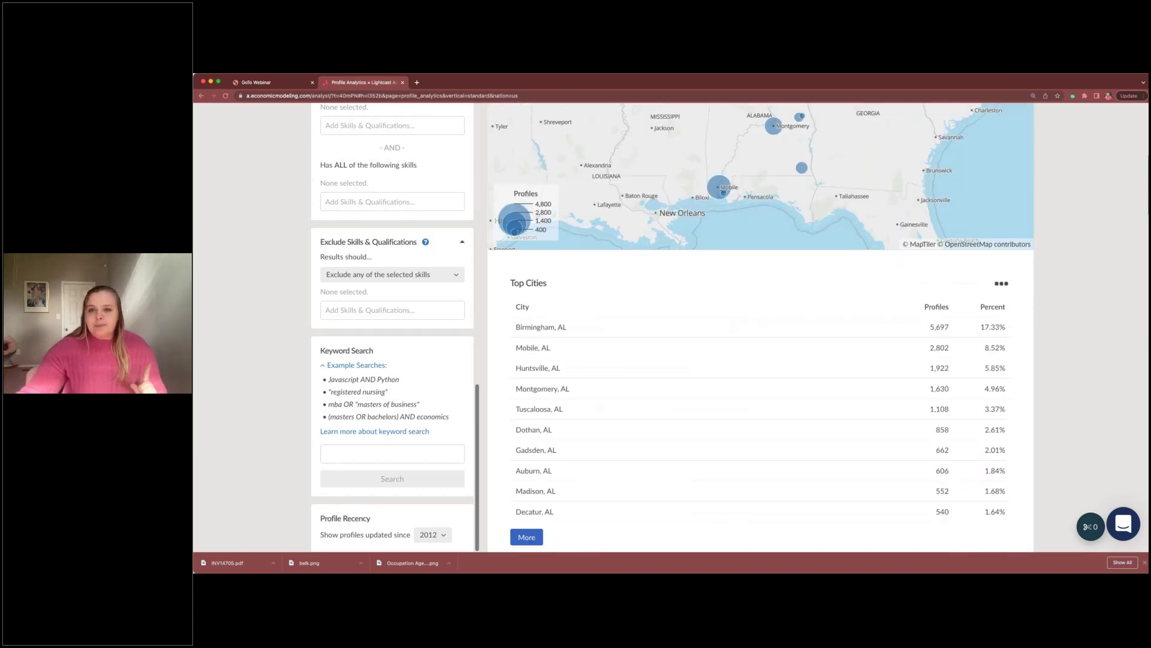
scroll(606, 255, up, 2)
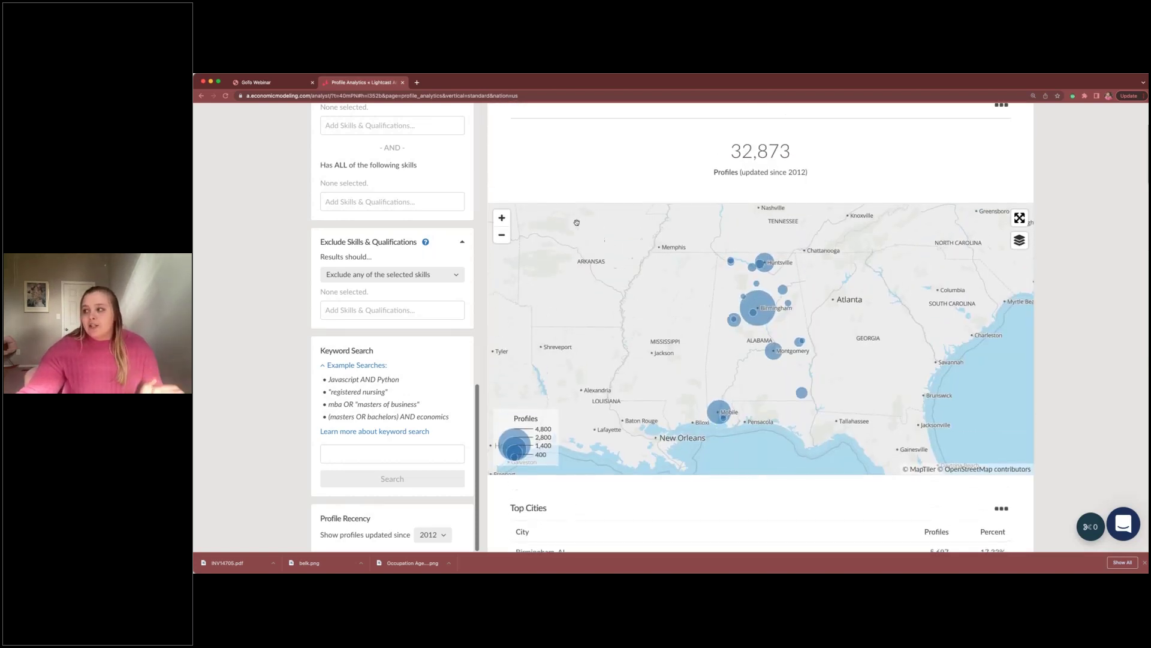
scroll(606, 255, down, 10)
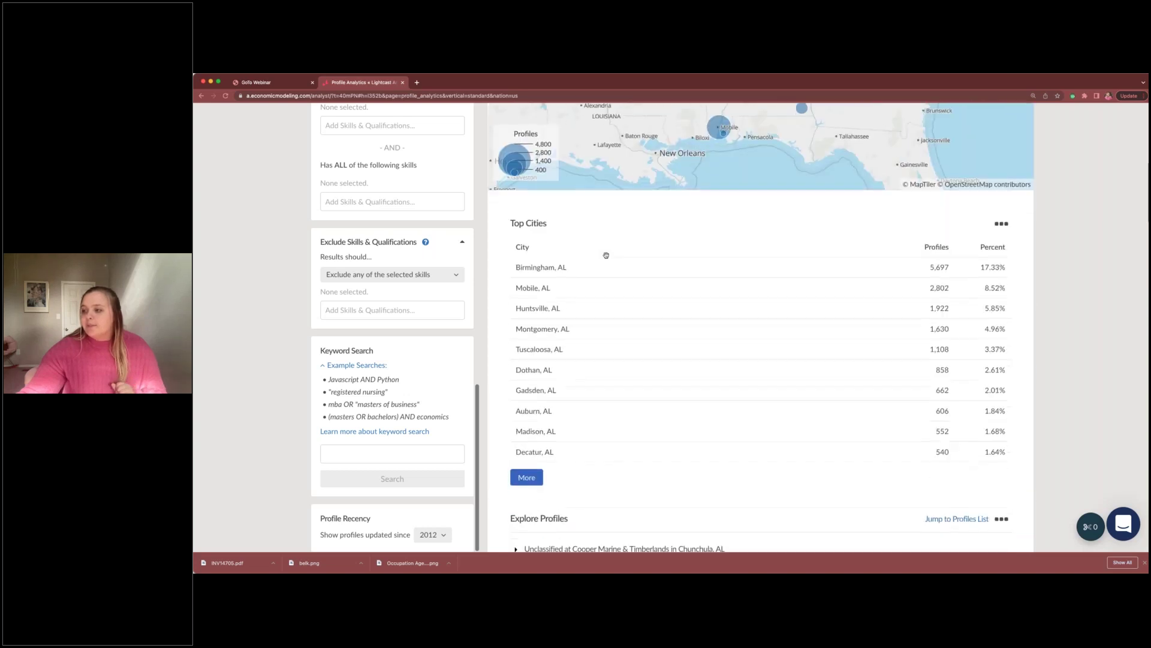
scroll(513, 278, down, 2)
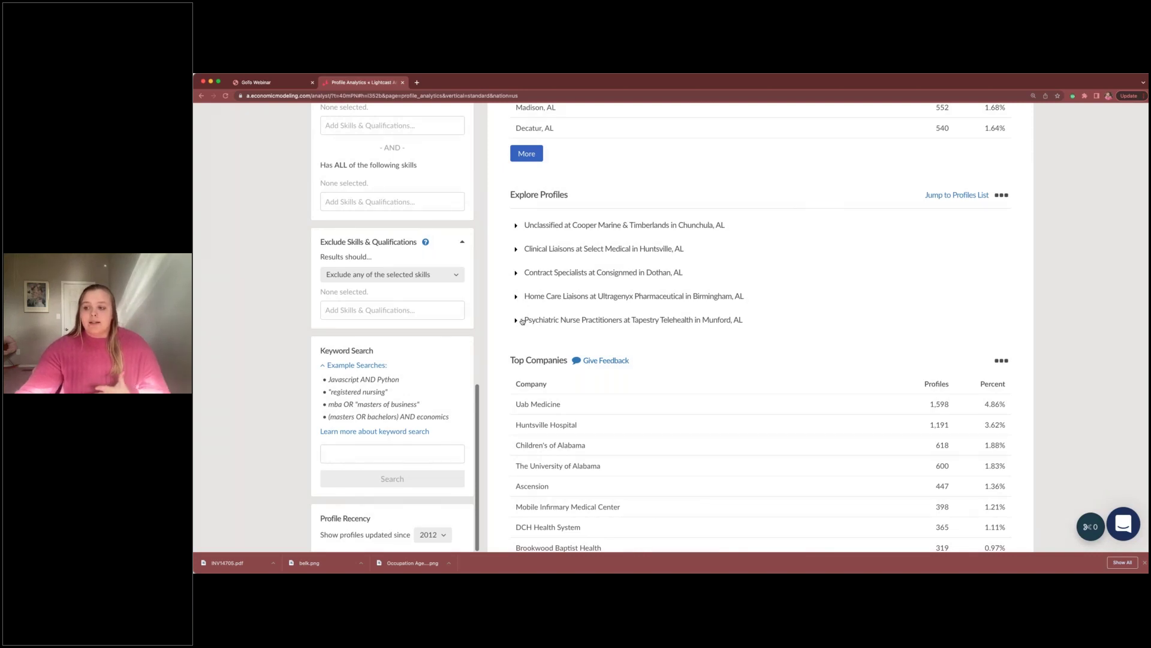
scroll(522, 320, down, 5)
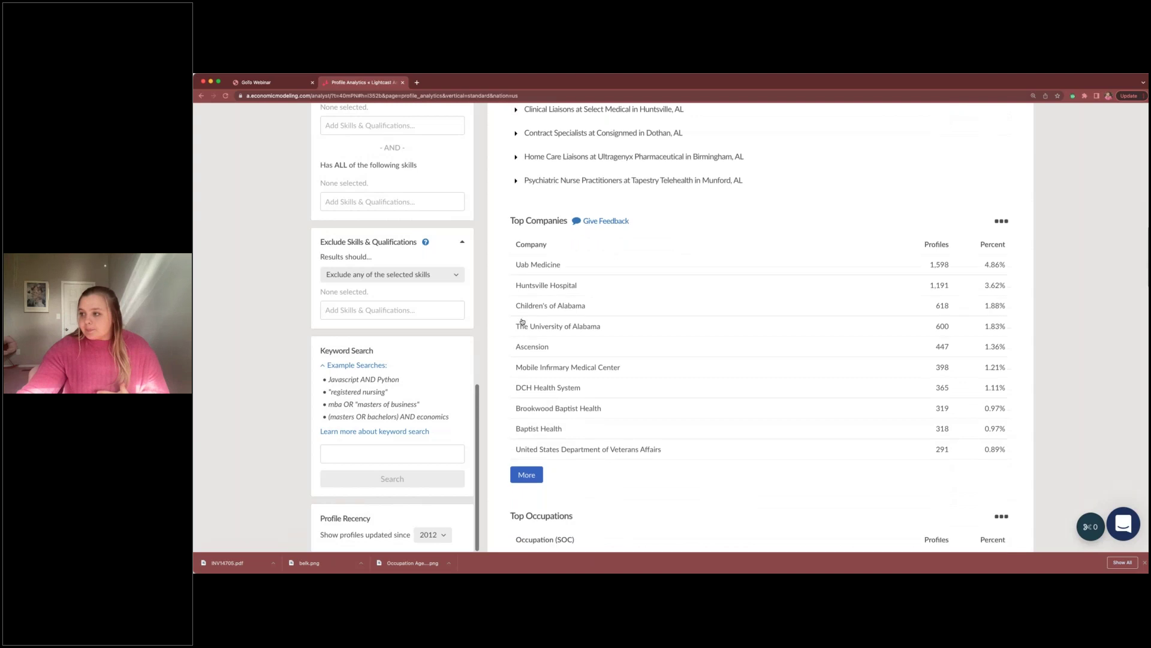
scroll(753, 327, up, 1)
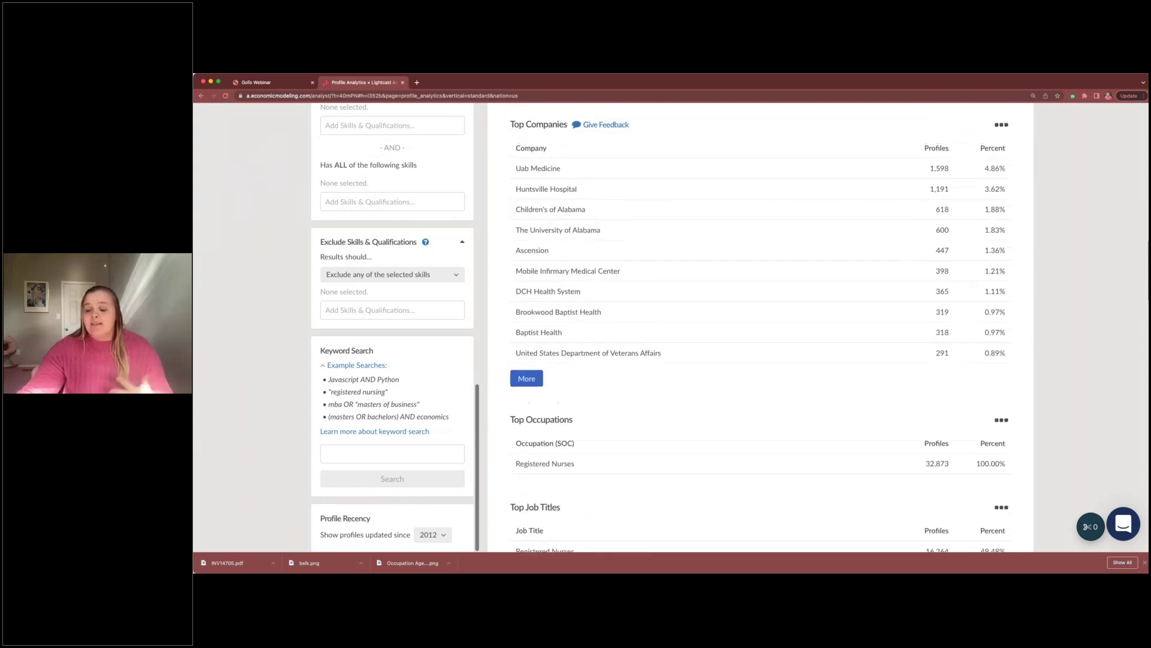
Review the Top Job Titles table for Alabama registered nurses and expand the Top Schools table to list more schools
scroll(753, 328, down, 5)
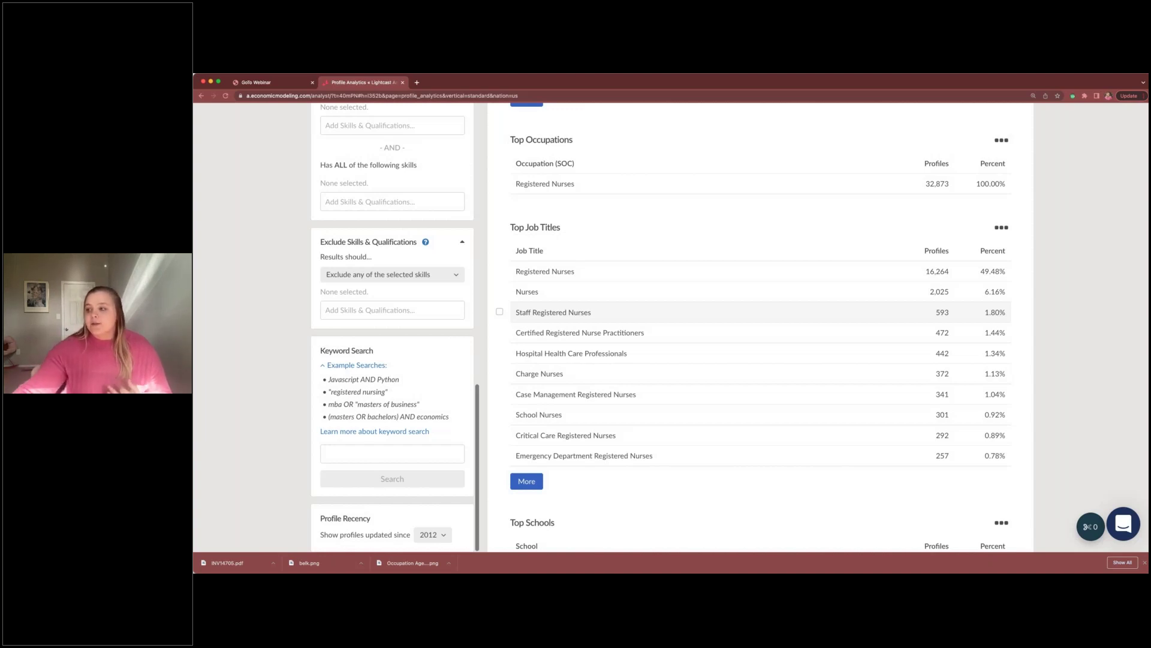
scroll(659, 364, down, 5)
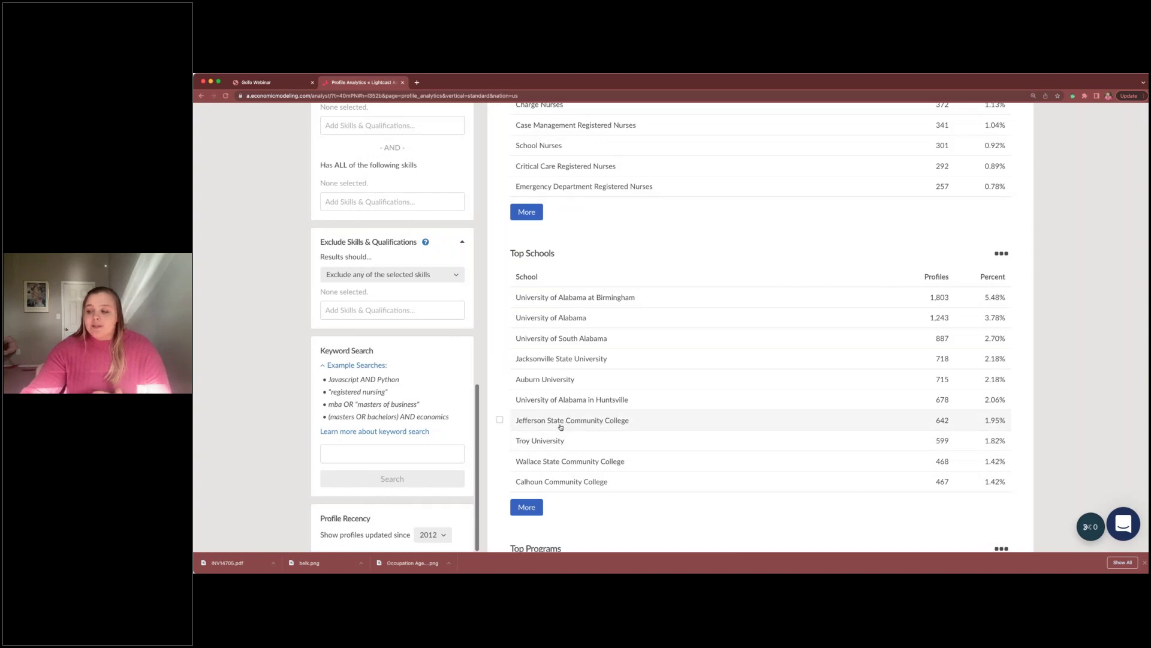
scroll(560, 427, down, 1)
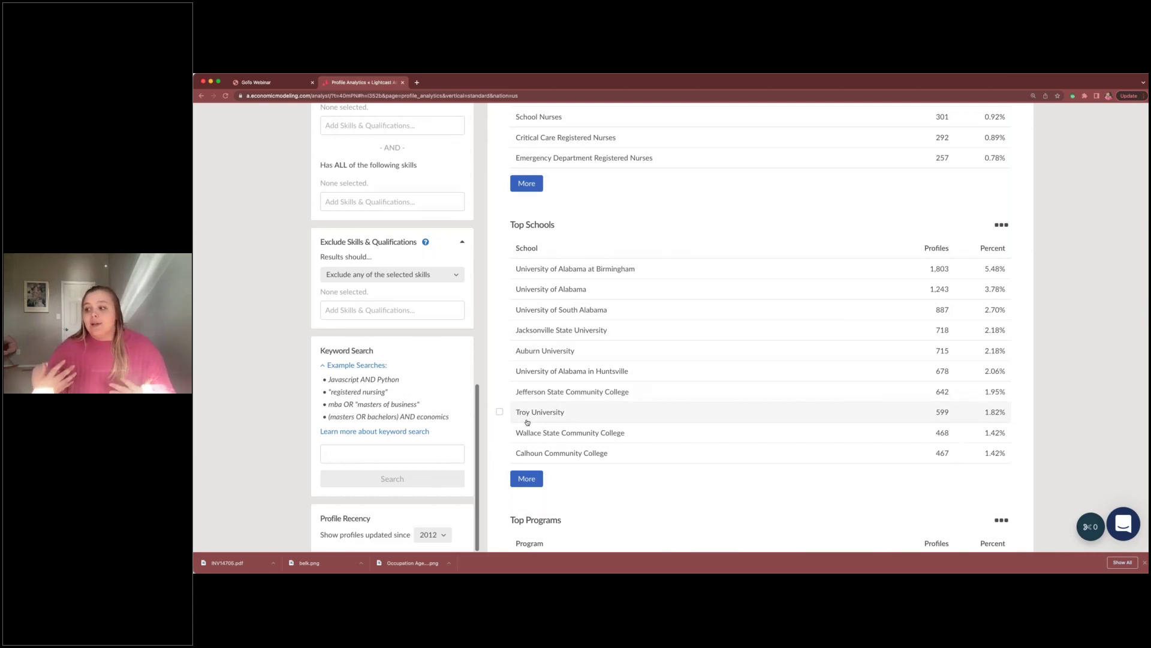
click(535, 480)
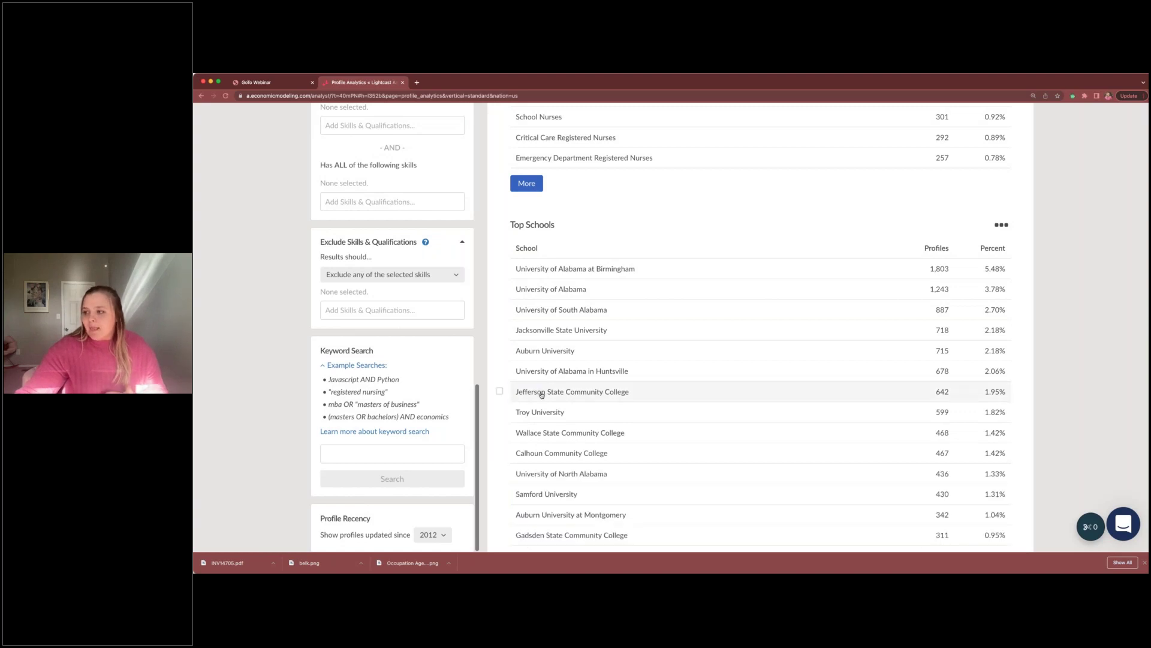
Select Jefferson State, Wallace State and Calhoun Community College in the Top Schools table, and clear the selection again
click(499, 393)
click(500, 453)
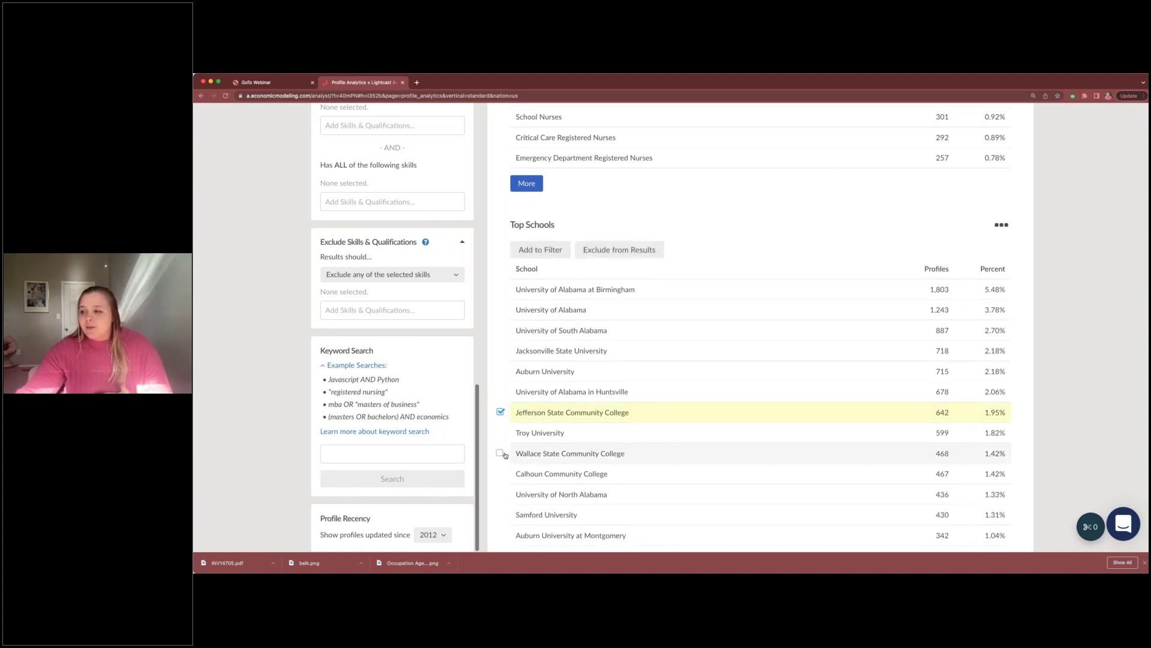
click(500, 474)
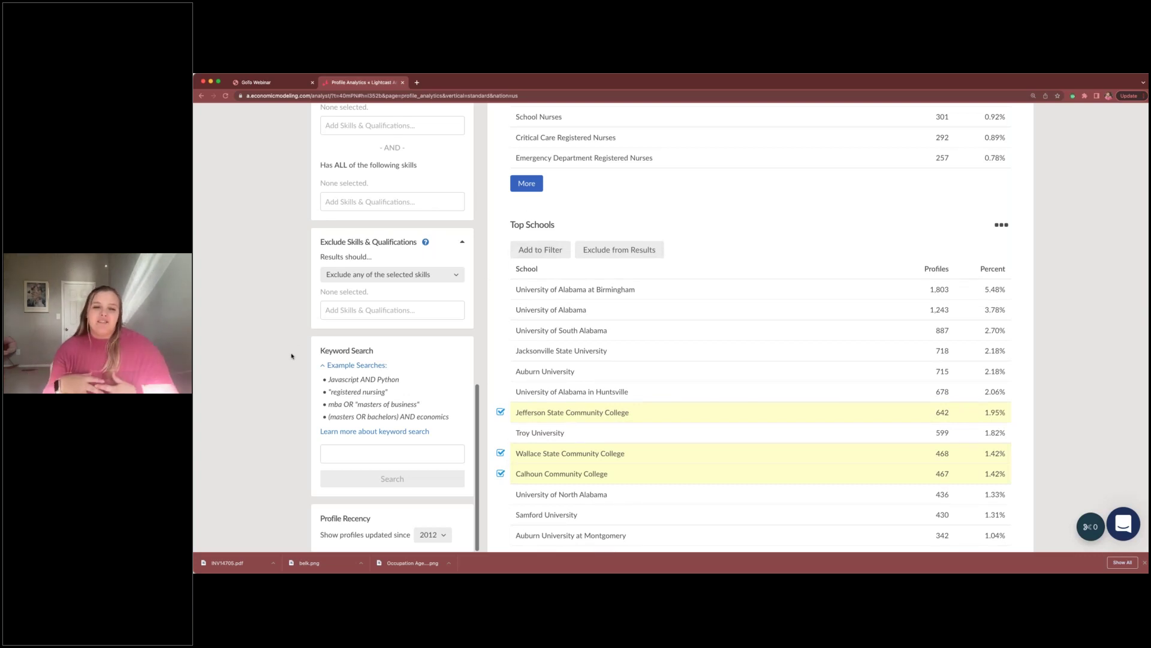
click(500, 413)
click(500, 453)
click(500, 474)
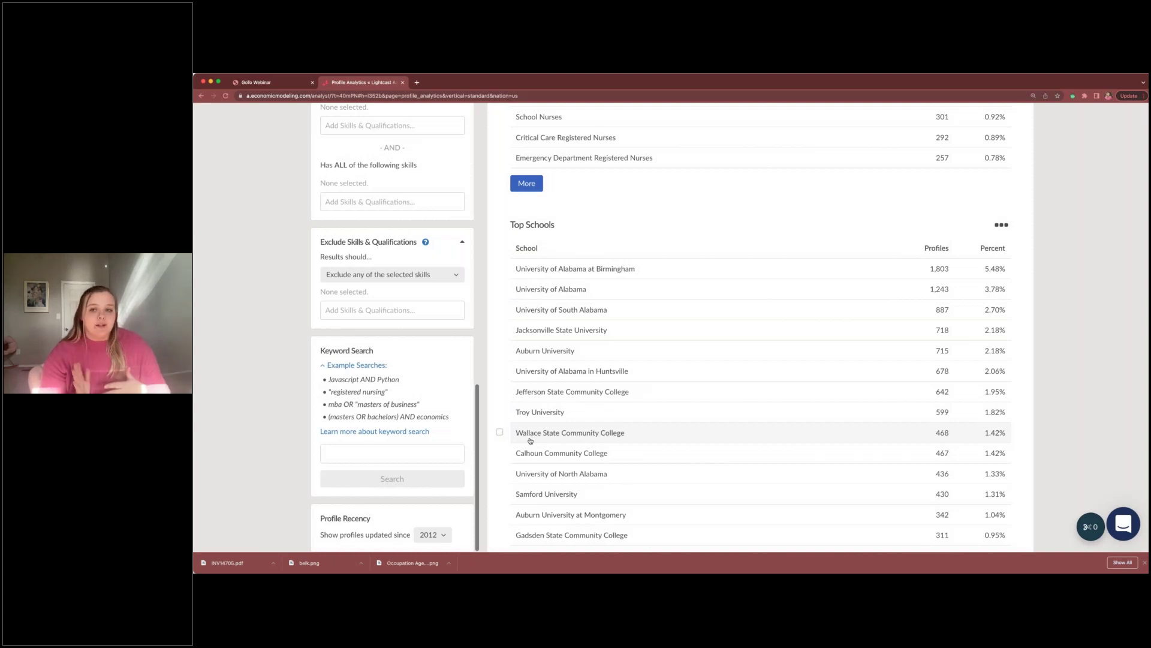
Review the Top Programs table and expand Top Specialized Skills to examine more of the registered nurses' skills
scroll(530, 441, down, 5)
scroll(530, 441, down, 3)
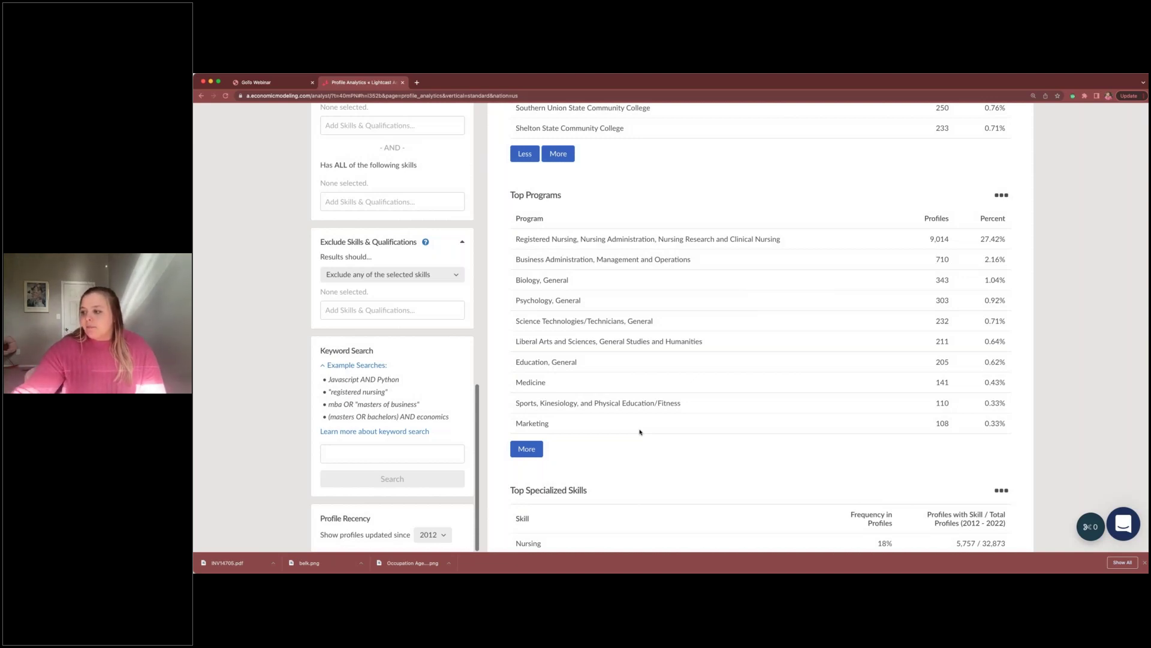
scroll(640, 432, down, 5)
scroll(640, 420, down, 1)
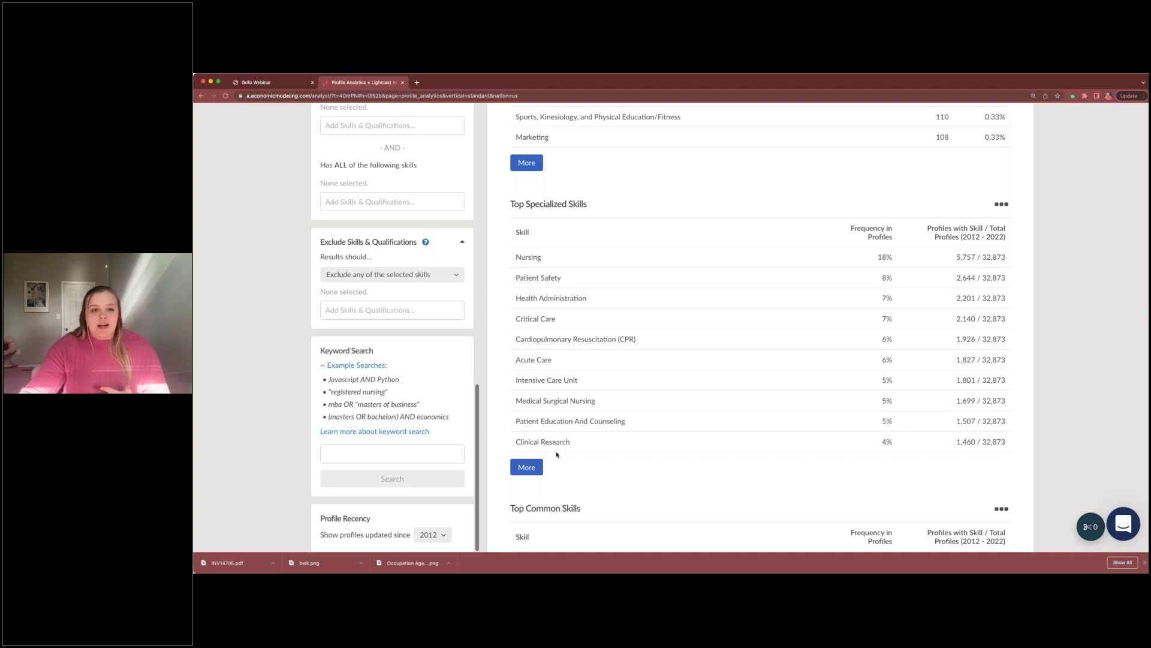
click(532, 468)
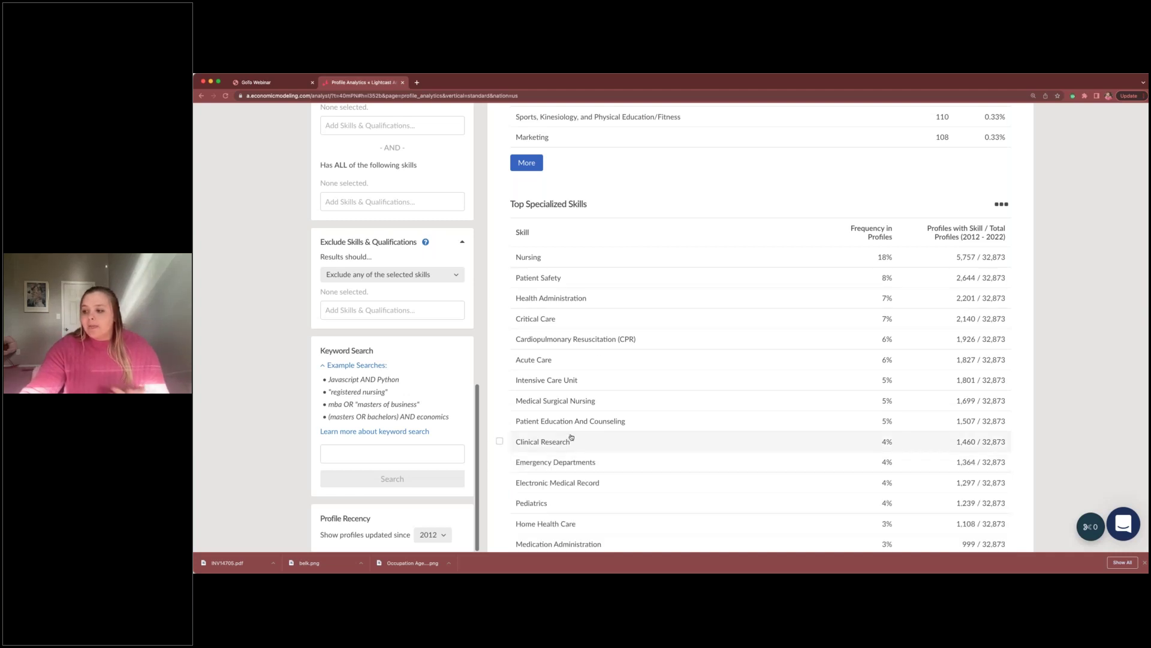
scroll(572, 437, down, 5)
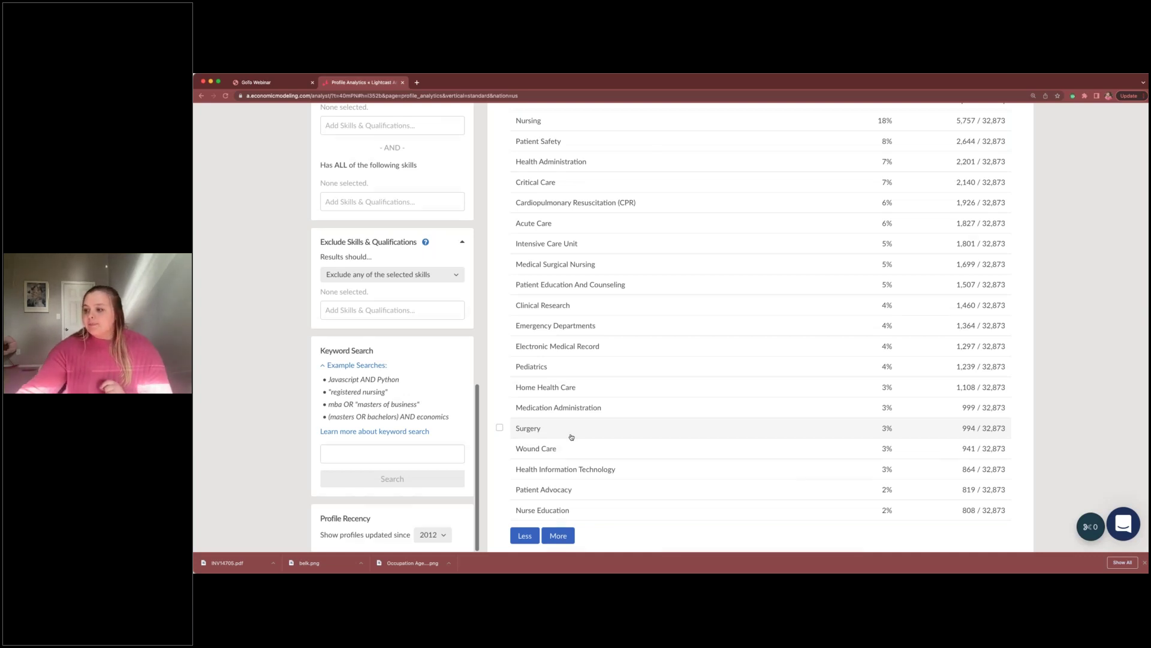
scroll(572, 436, down, 8)
scroll(572, 443, down, 2)
scroll(572, 442, up, 8)
scroll(571, 443, up, 4)
scroll(572, 420, down, 1)
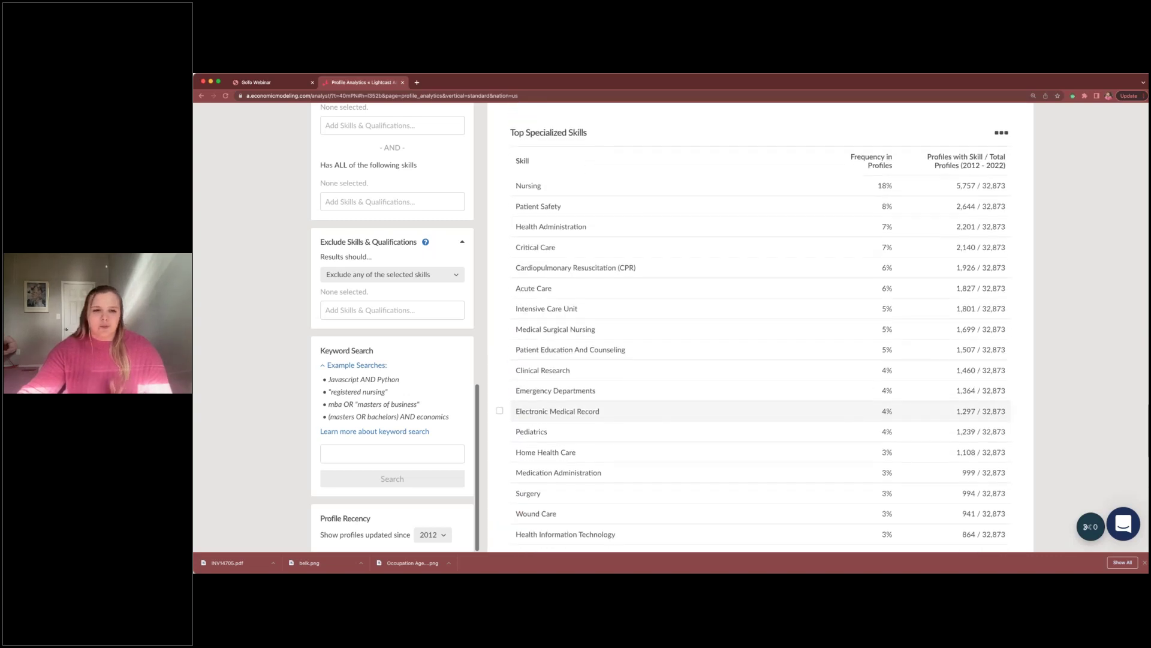
Review the Top Common Skills table and expand Top Qualifications to examine more nursing certifications
scroll(571, 428, down, 10)
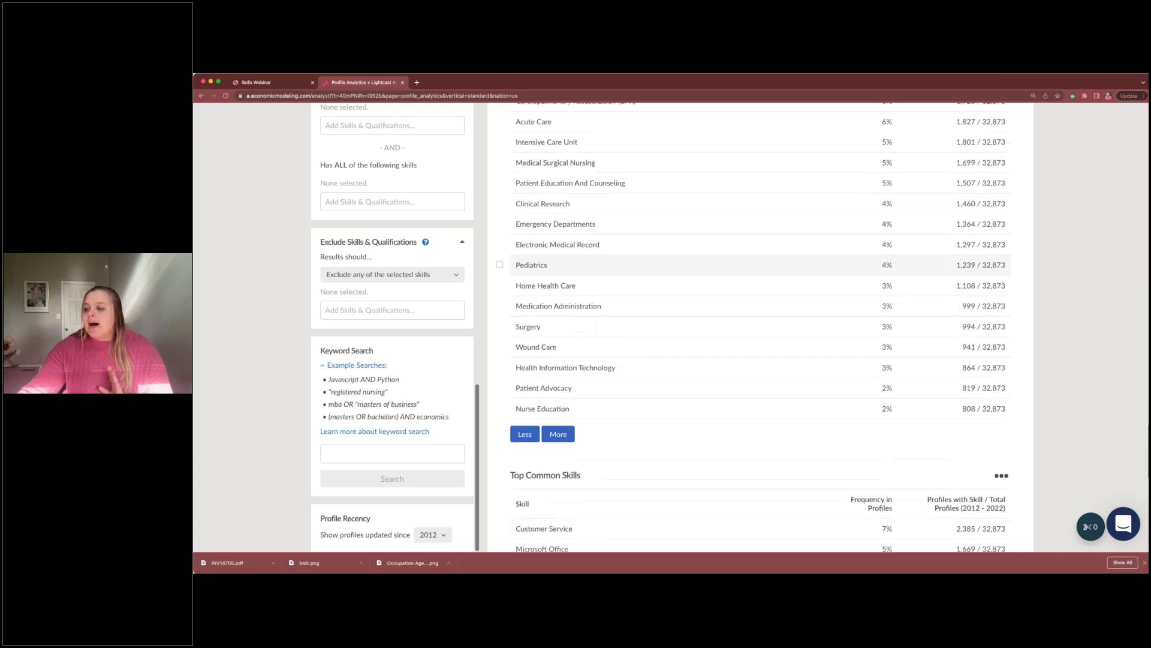
scroll(571, 434, down, 1)
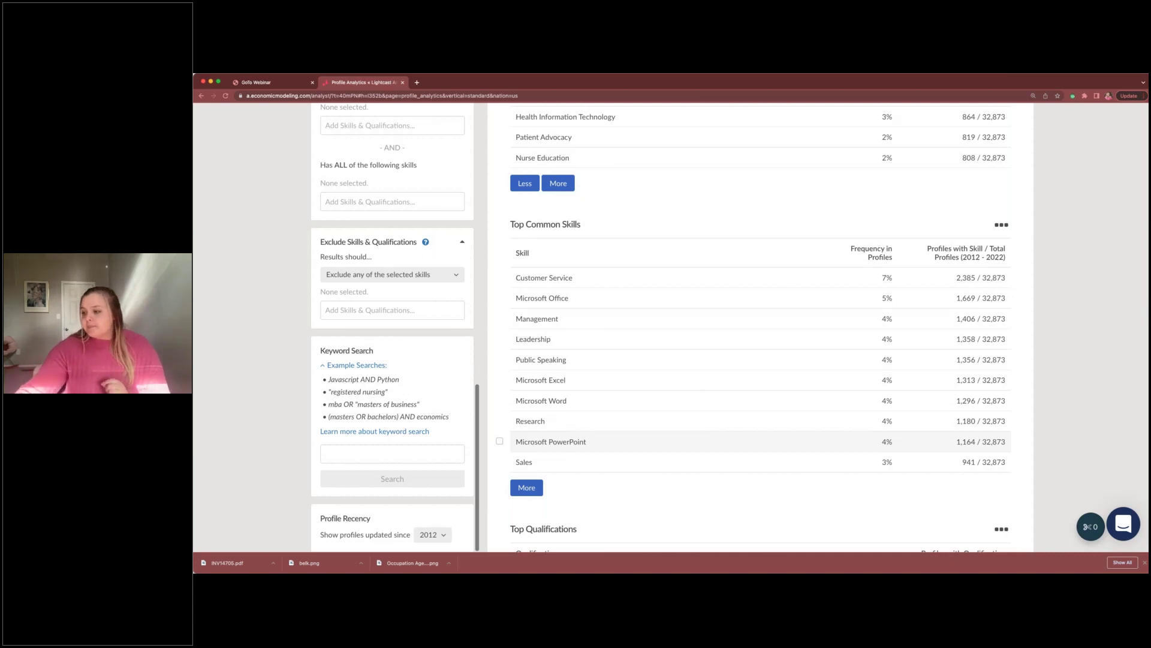
scroll(571, 442, down, 5)
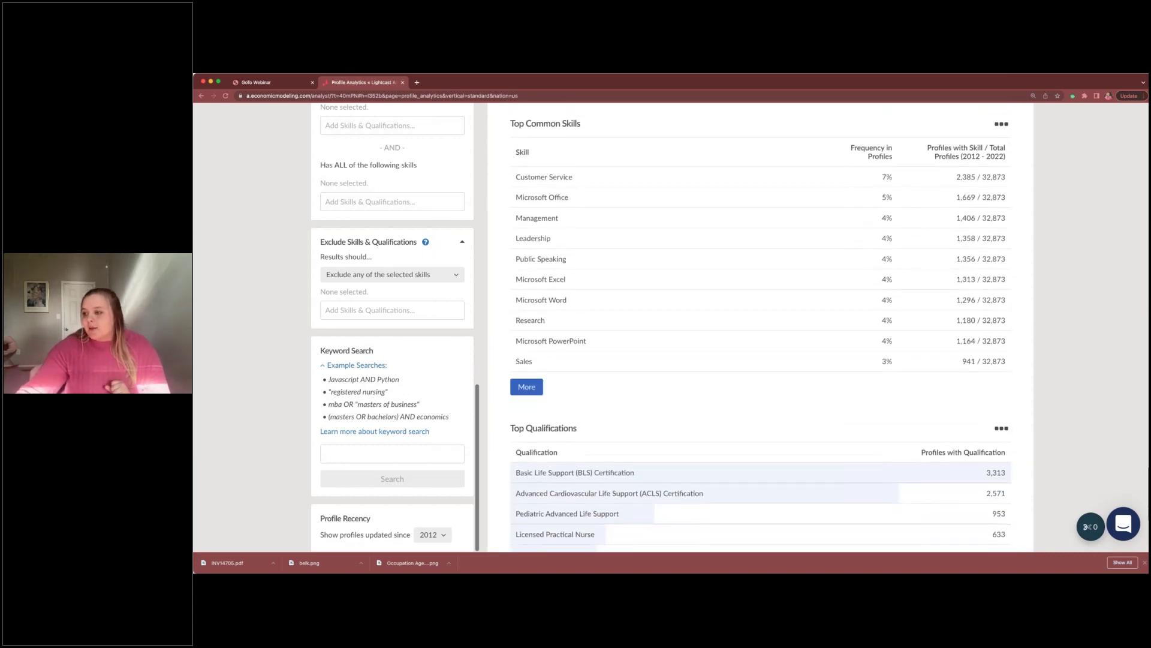
scroll(572, 432, down, 3)
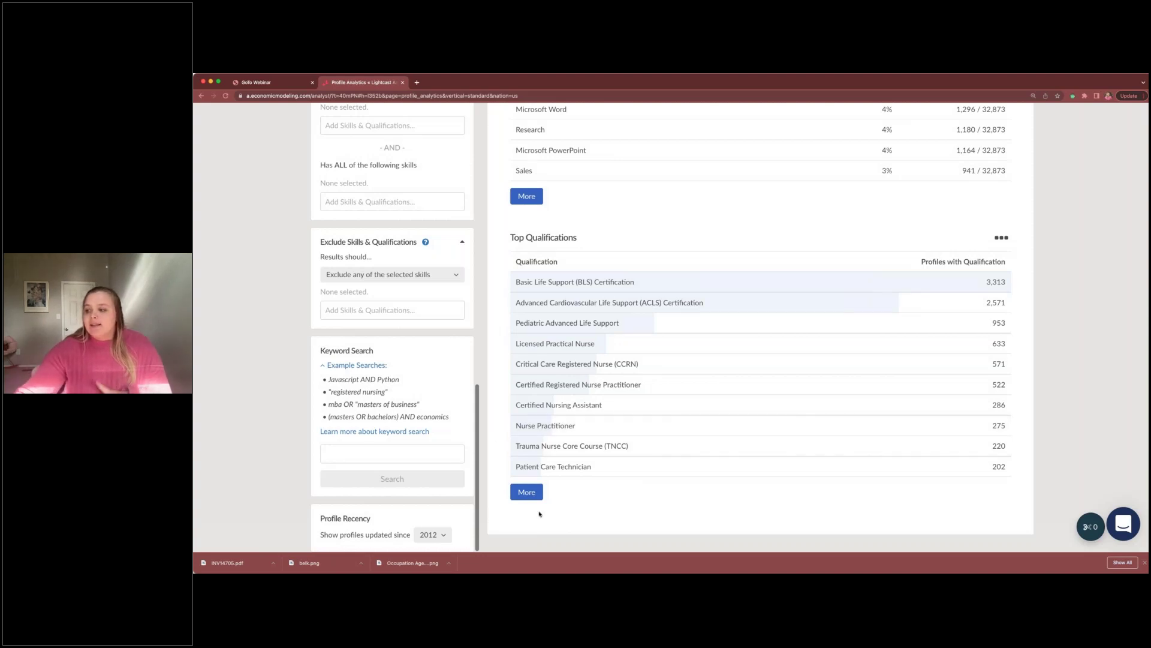
click(527, 492)
scroll(531, 497, down, 3)
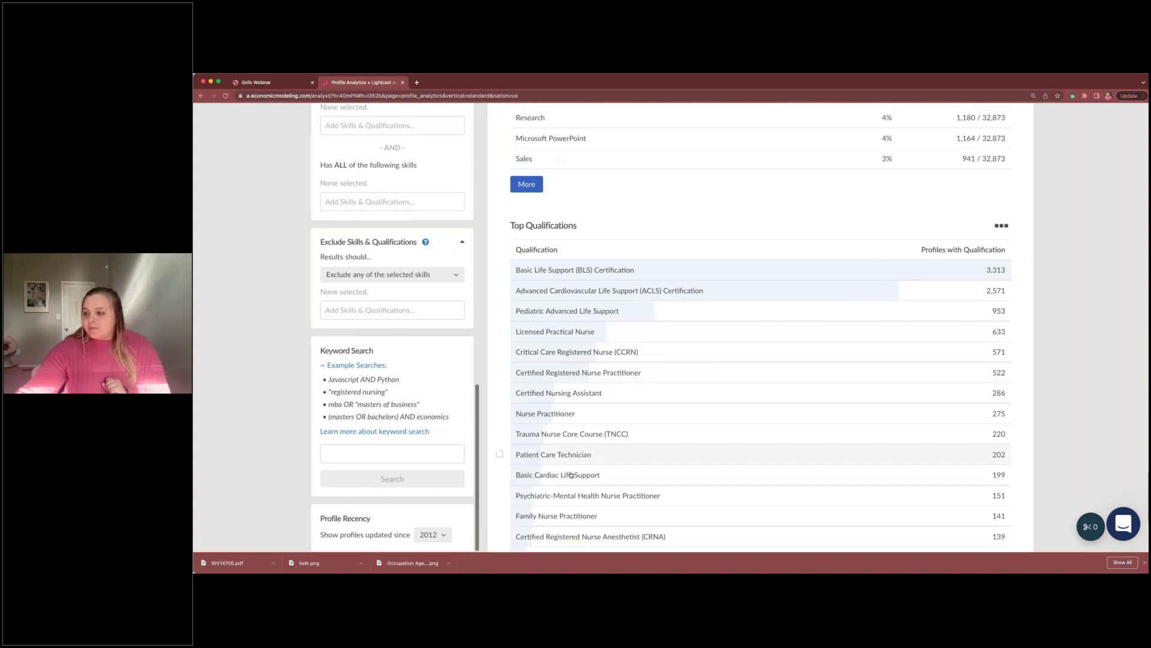
scroll(571, 473, down, 2)
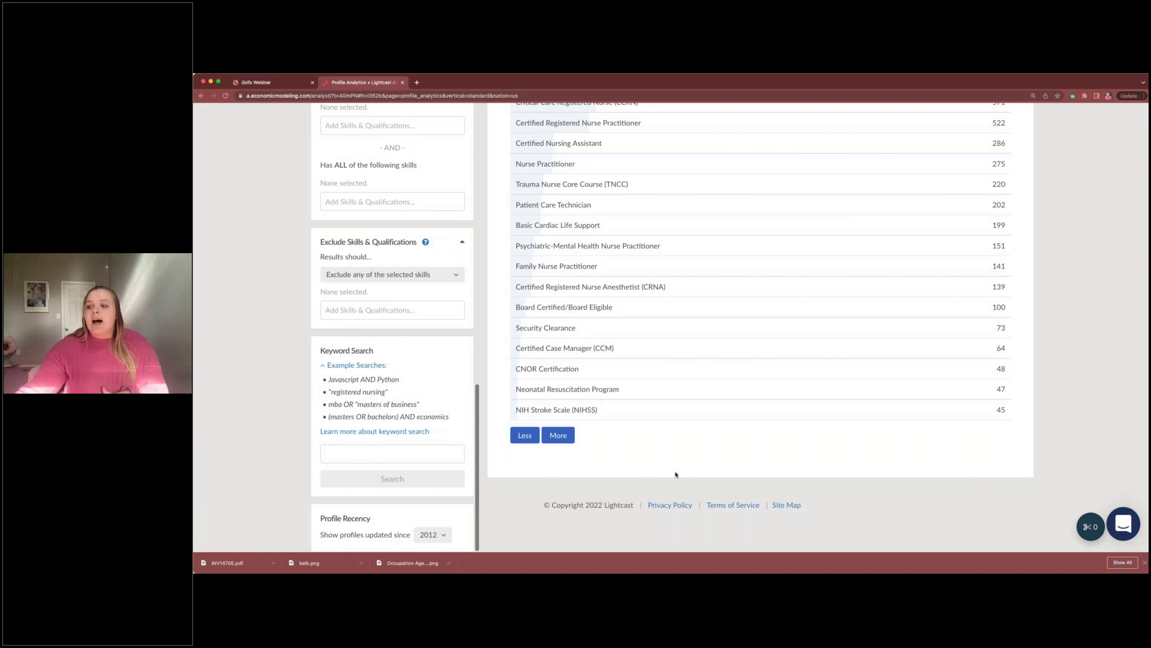
scroll(675, 474, up, 8)
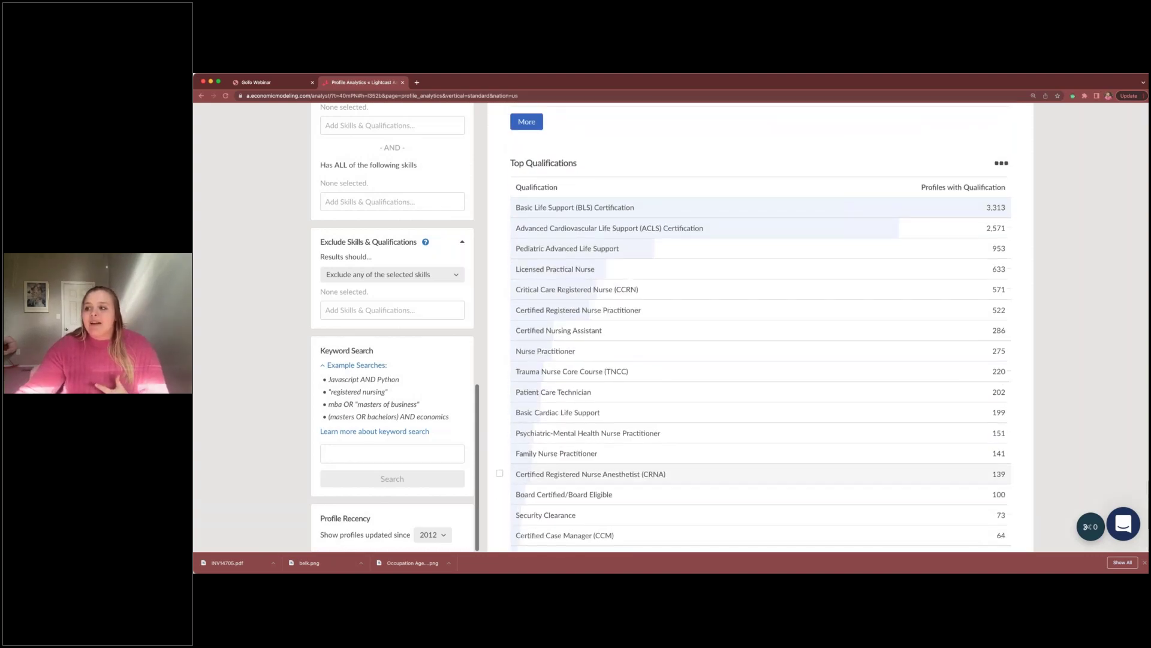
Leave the Profile Analytics report and return to the Analyst home page
scroll(676, 478, up, 7)
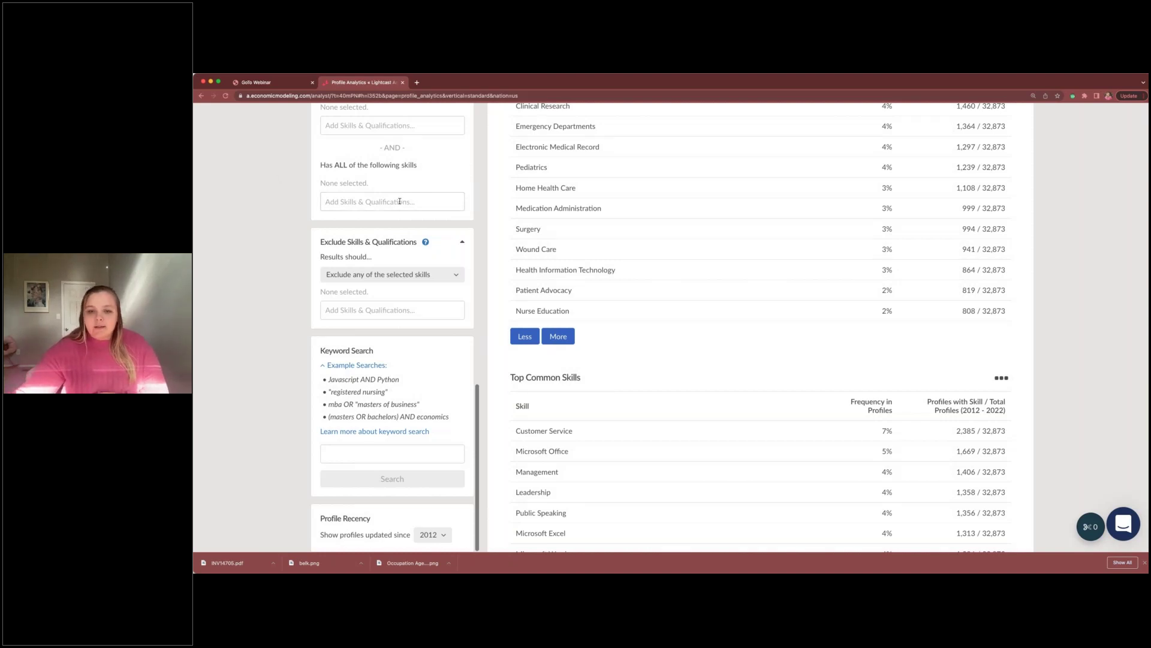
scroll(400, 201, up, 10)
scroll(510, 192, up, 10)
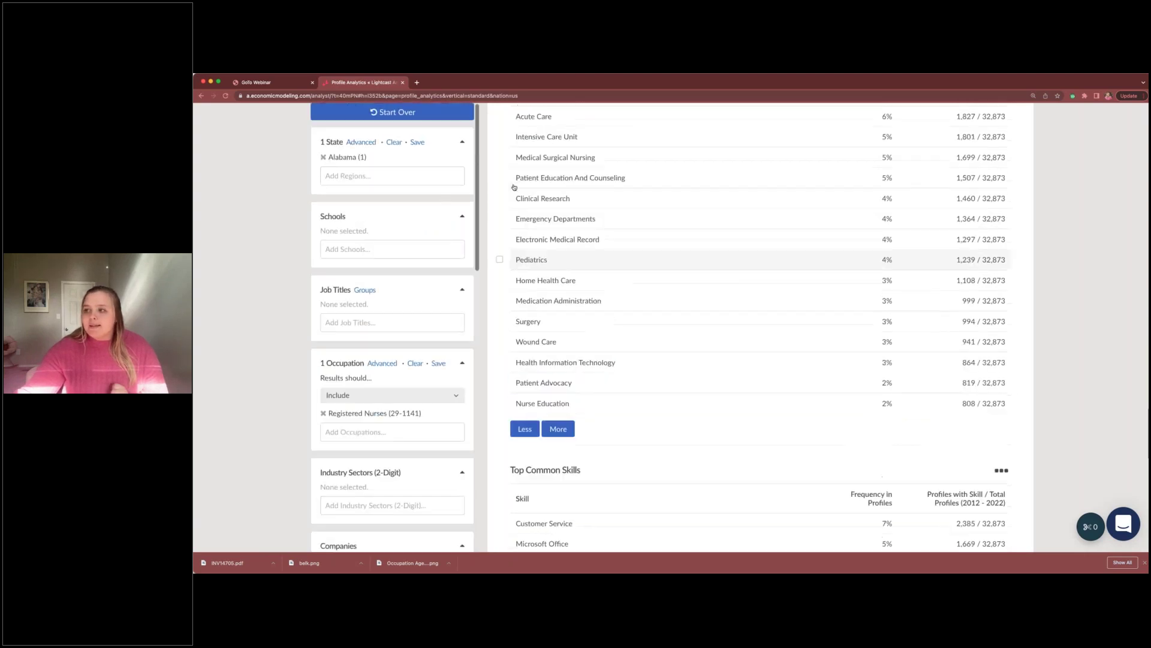
scroll(760, 327, up, 15)
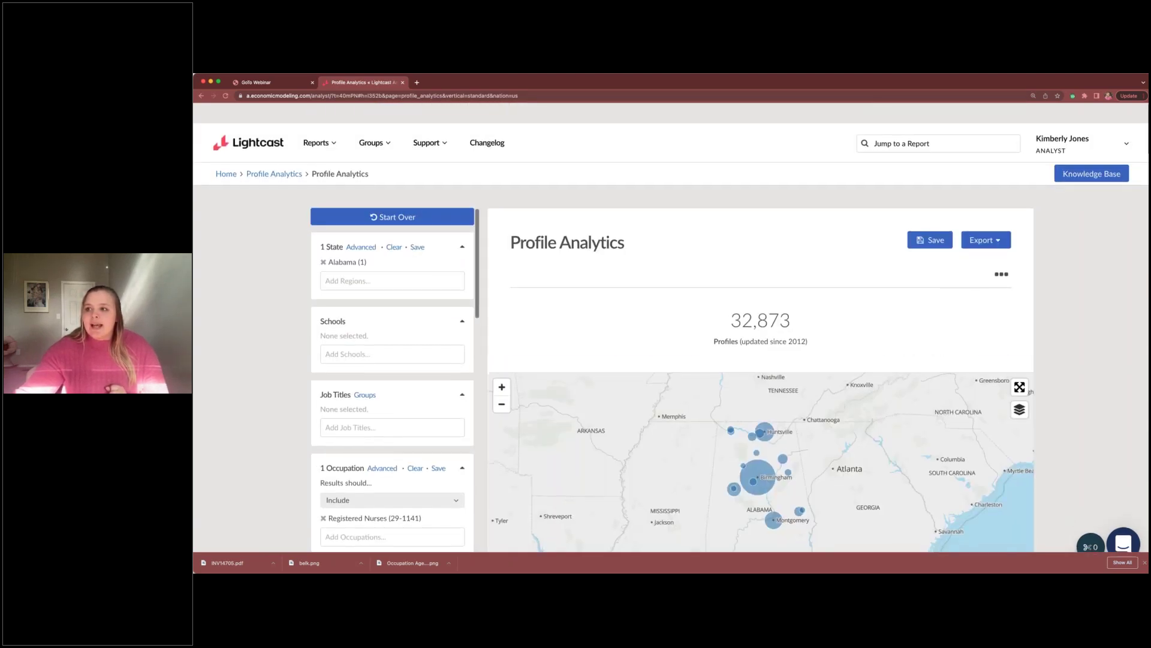
click(226, 153)
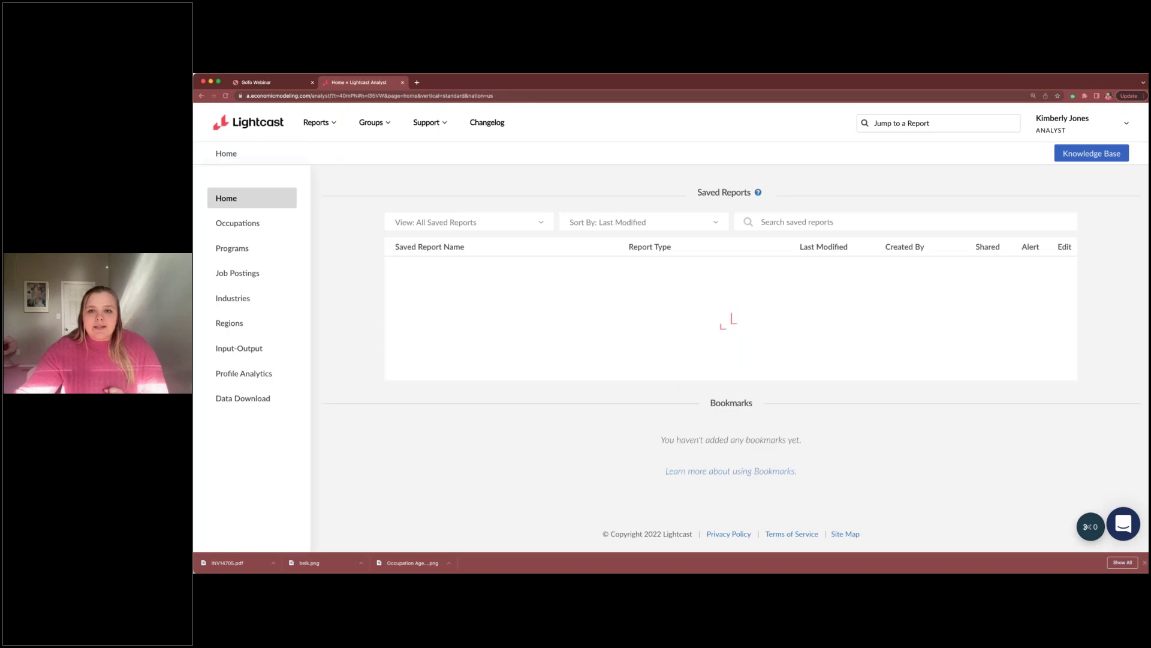